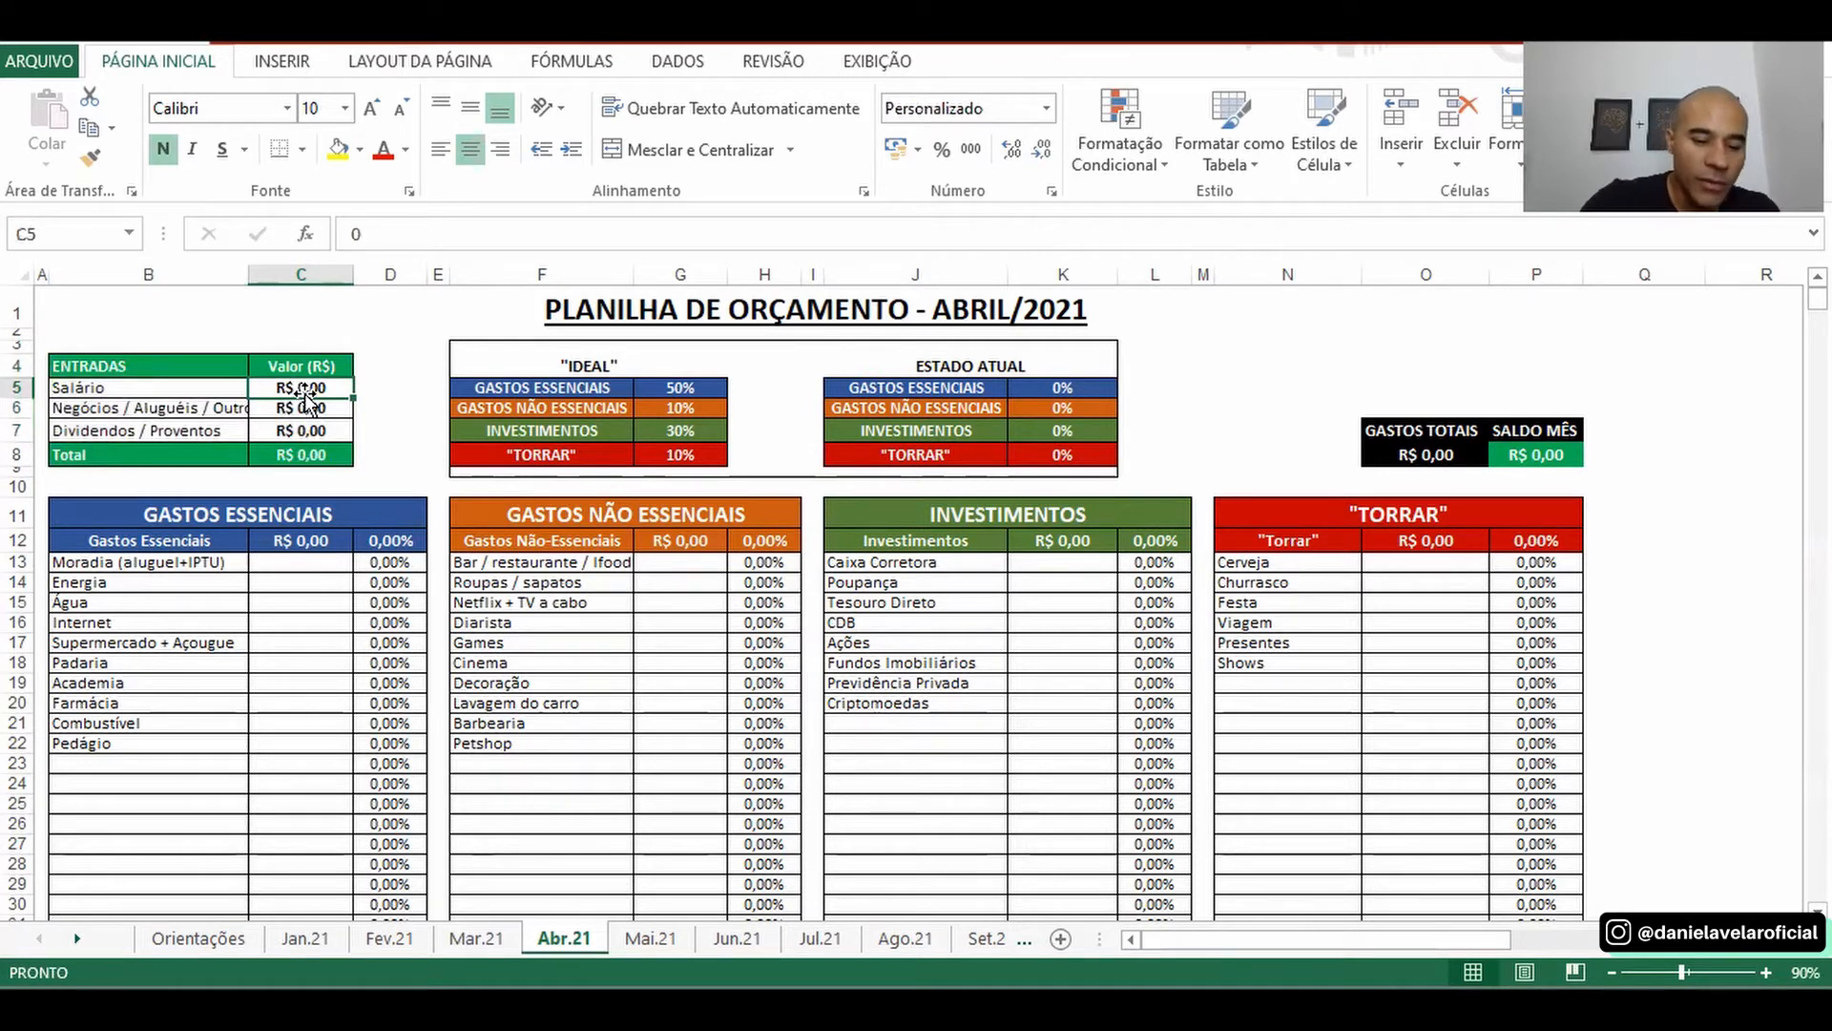
# - Enter the April income: 2.000,00 for Salário and 600,00 for the Negócios / Aluguéis row
pyautogui.write('2.')
pyautogui.write('000,00')
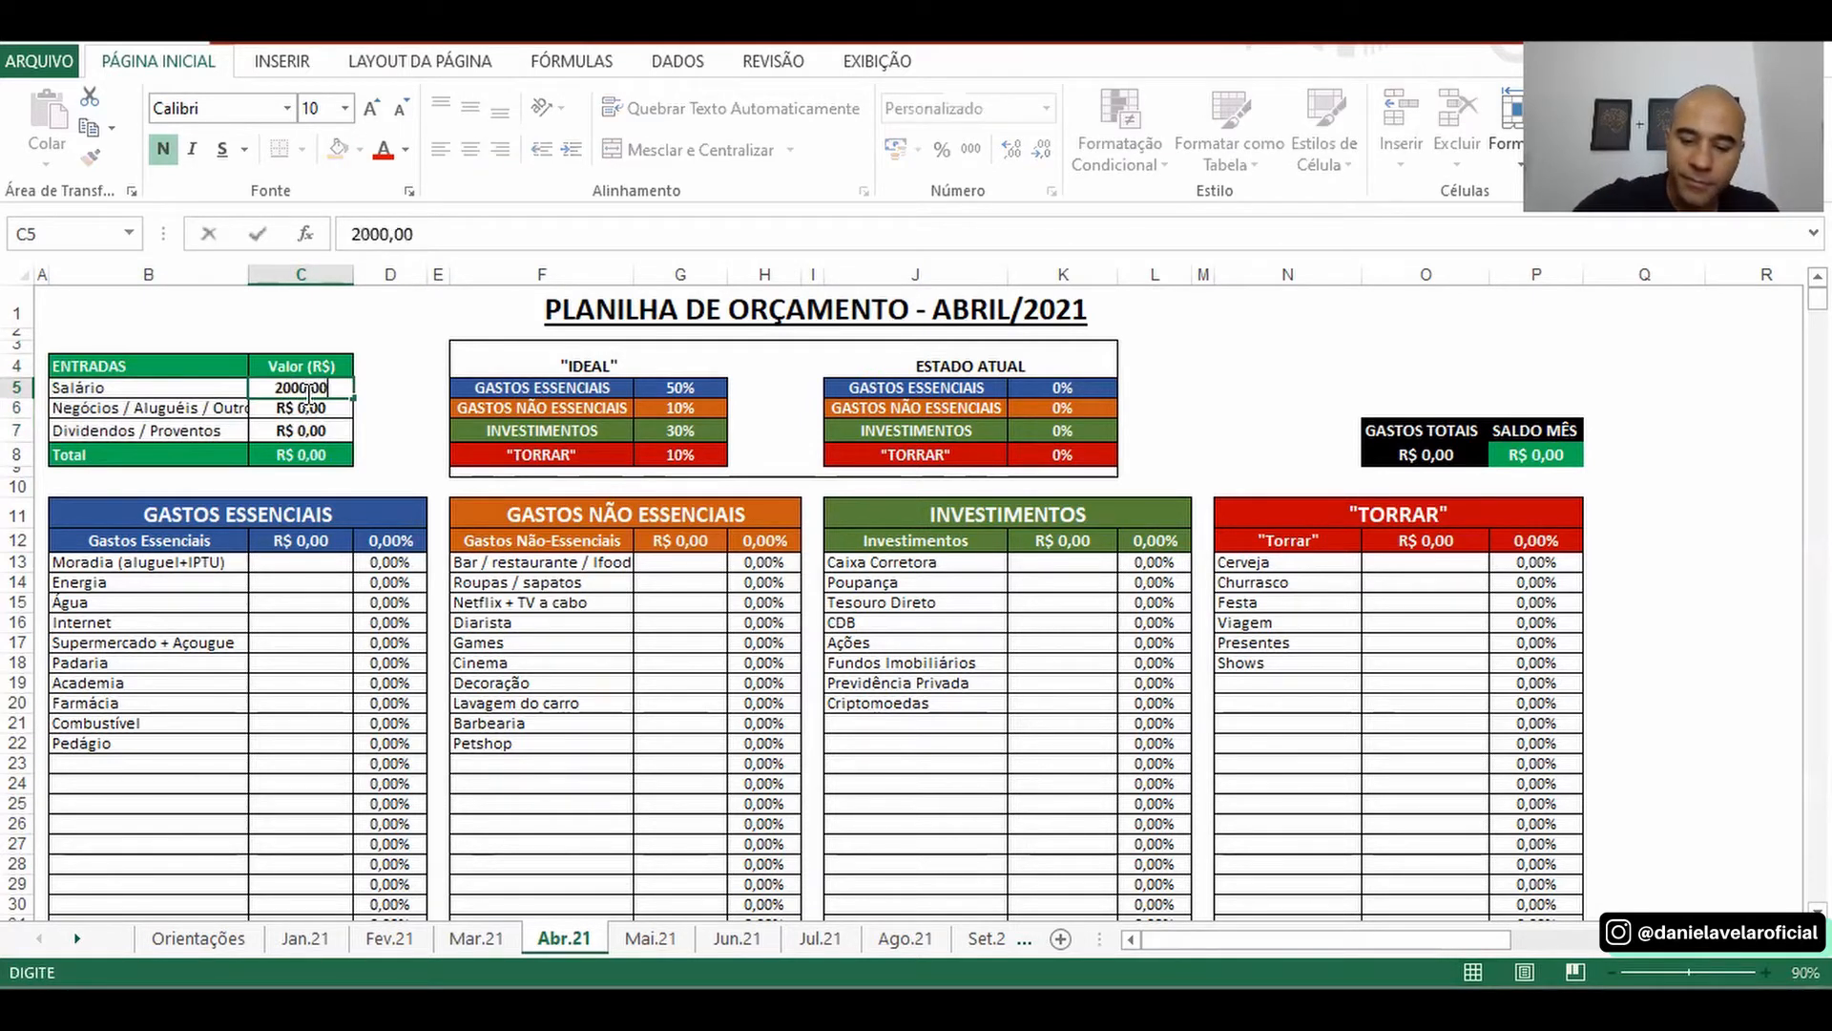
pyautogui.press('Return')
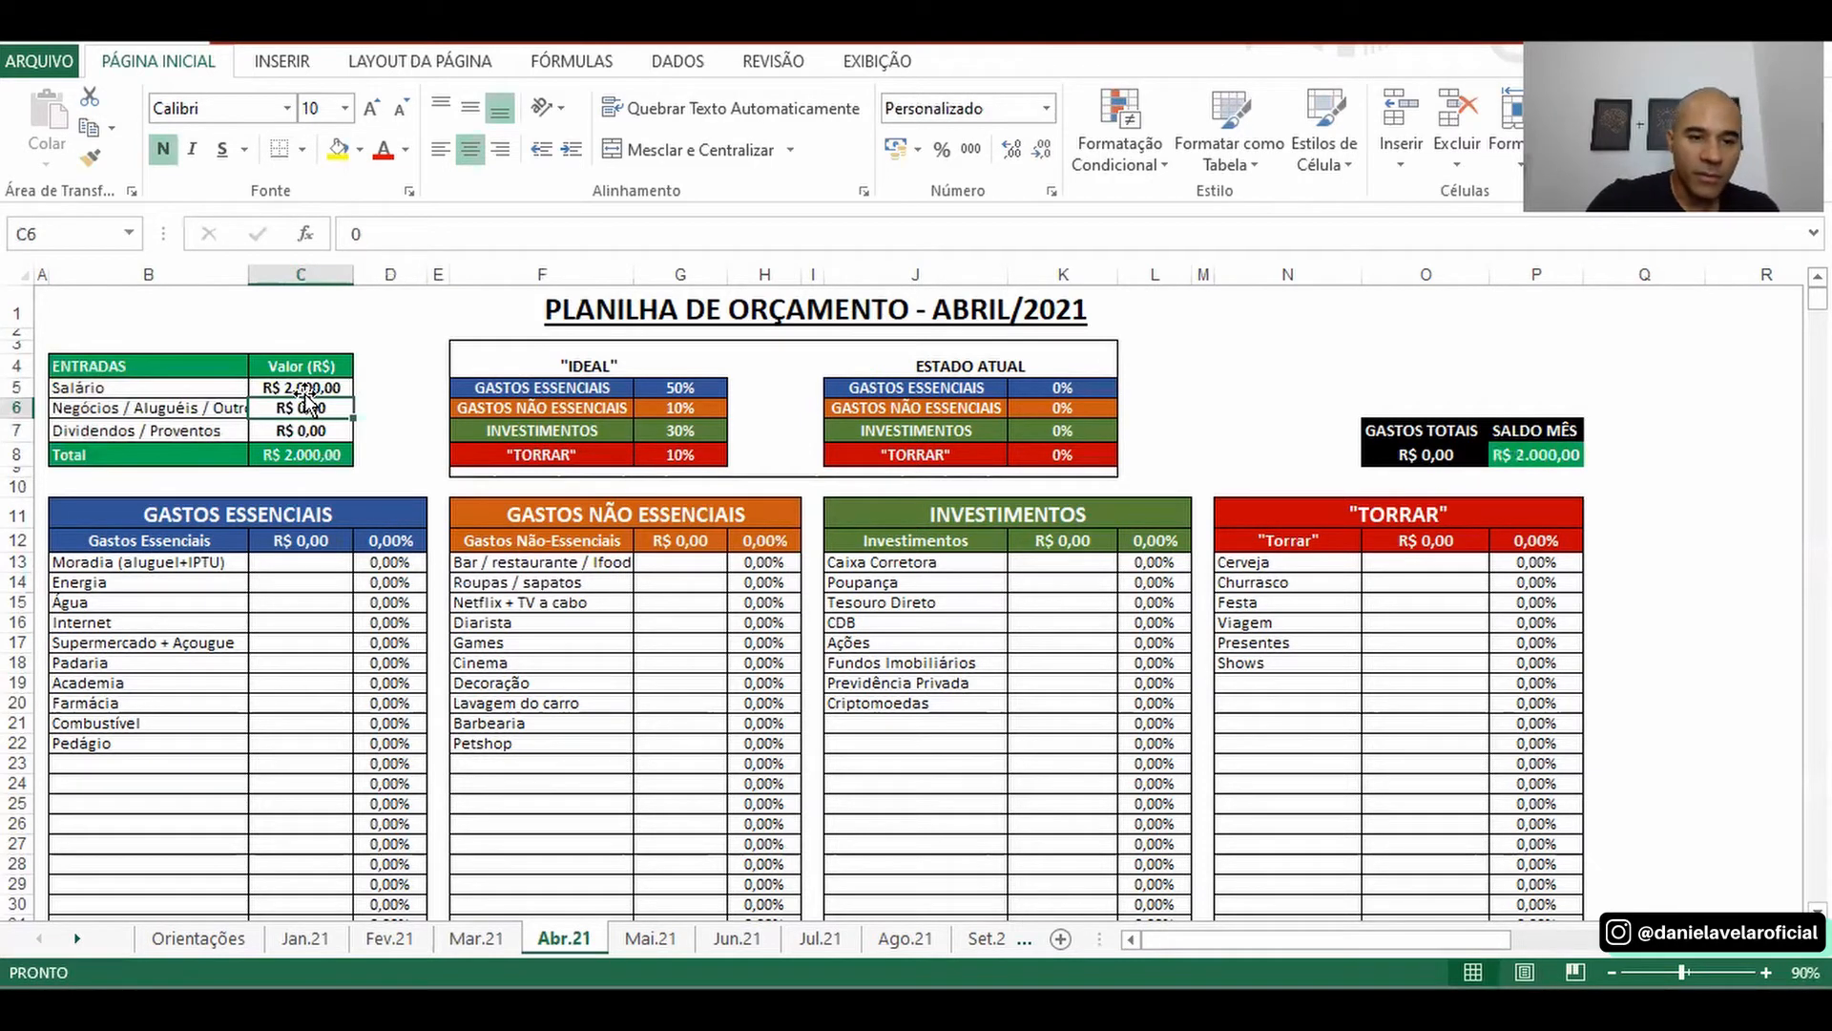
pyautogui.write('600,0')
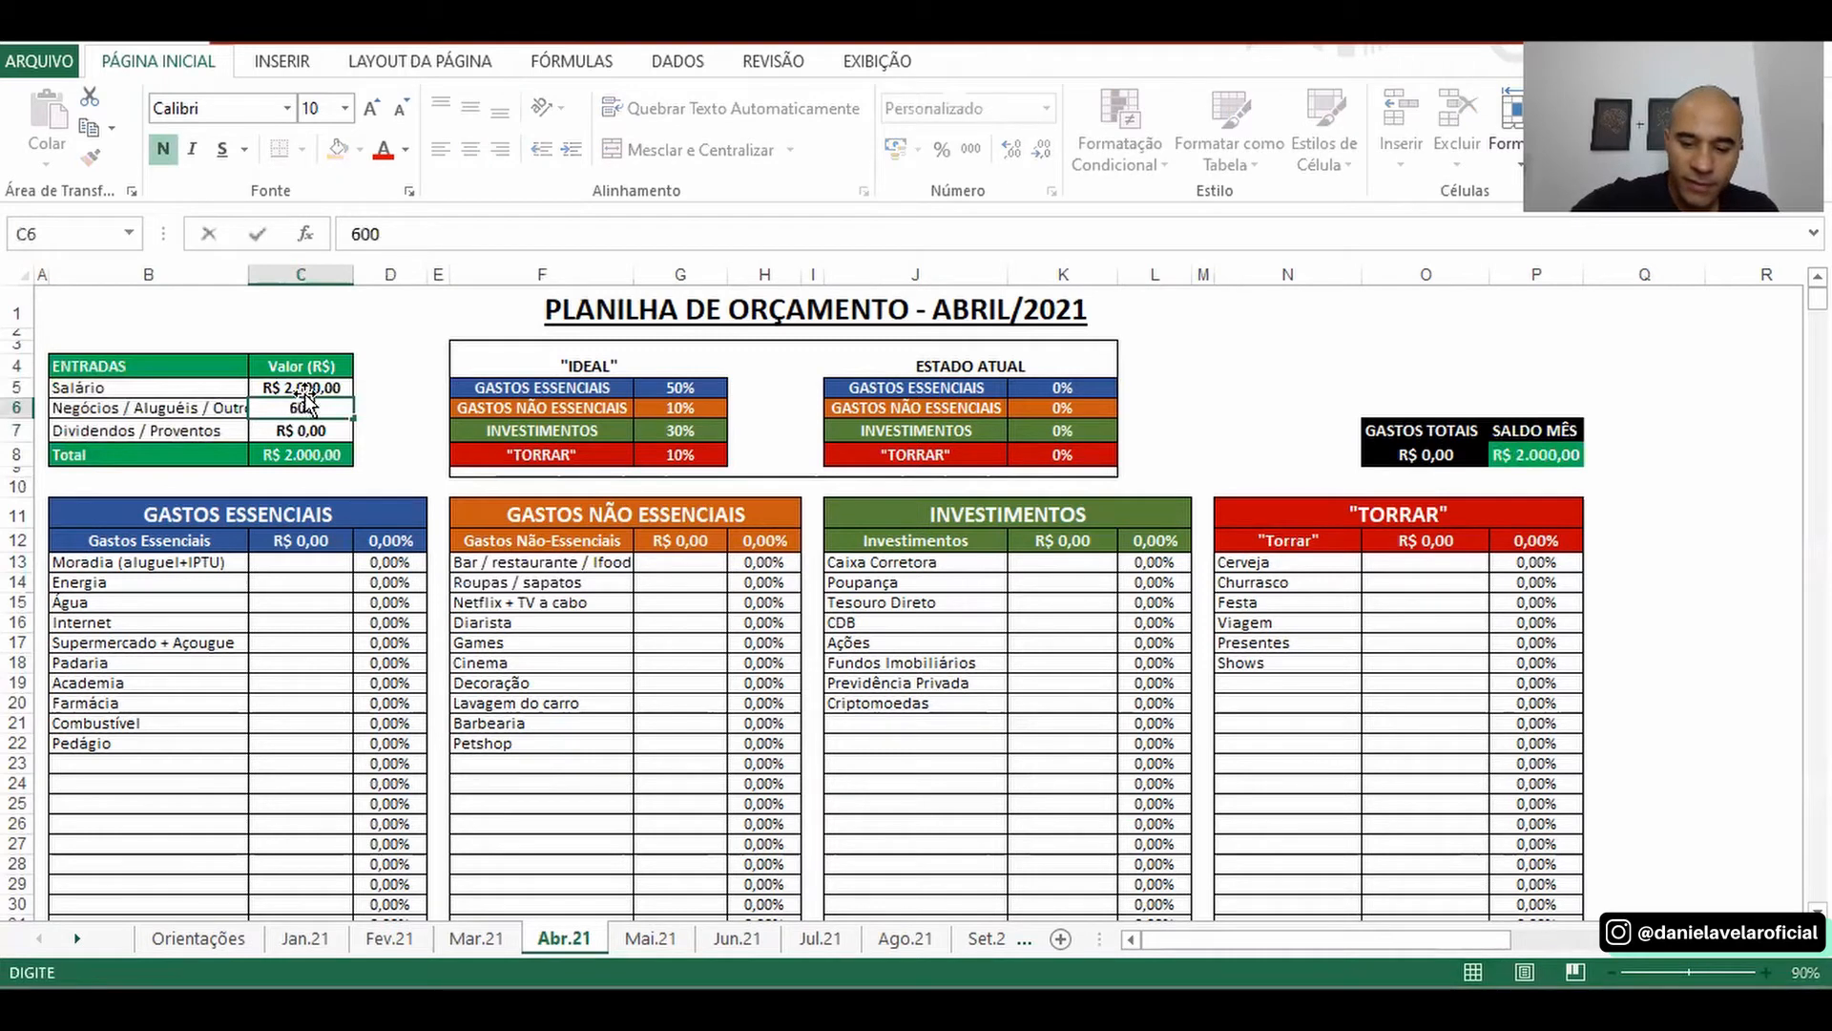
pyautogui.press('Return')
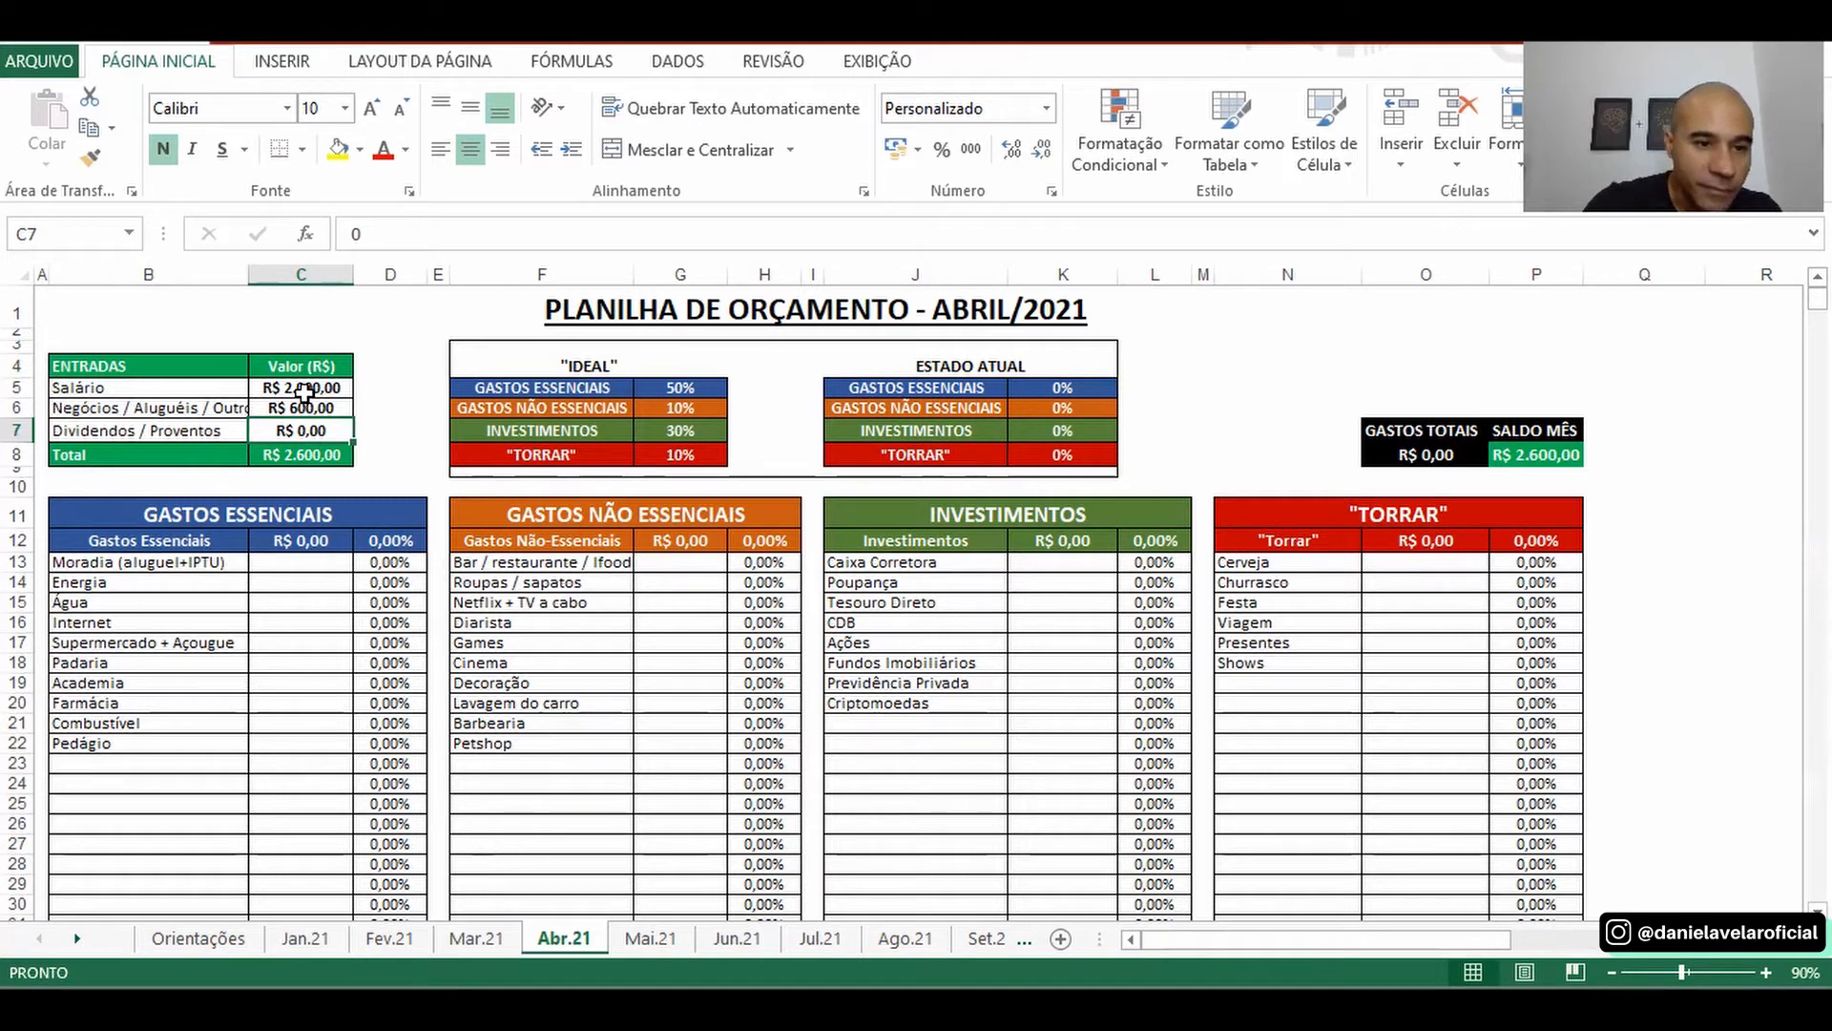
pyautogui.click(317, 458)
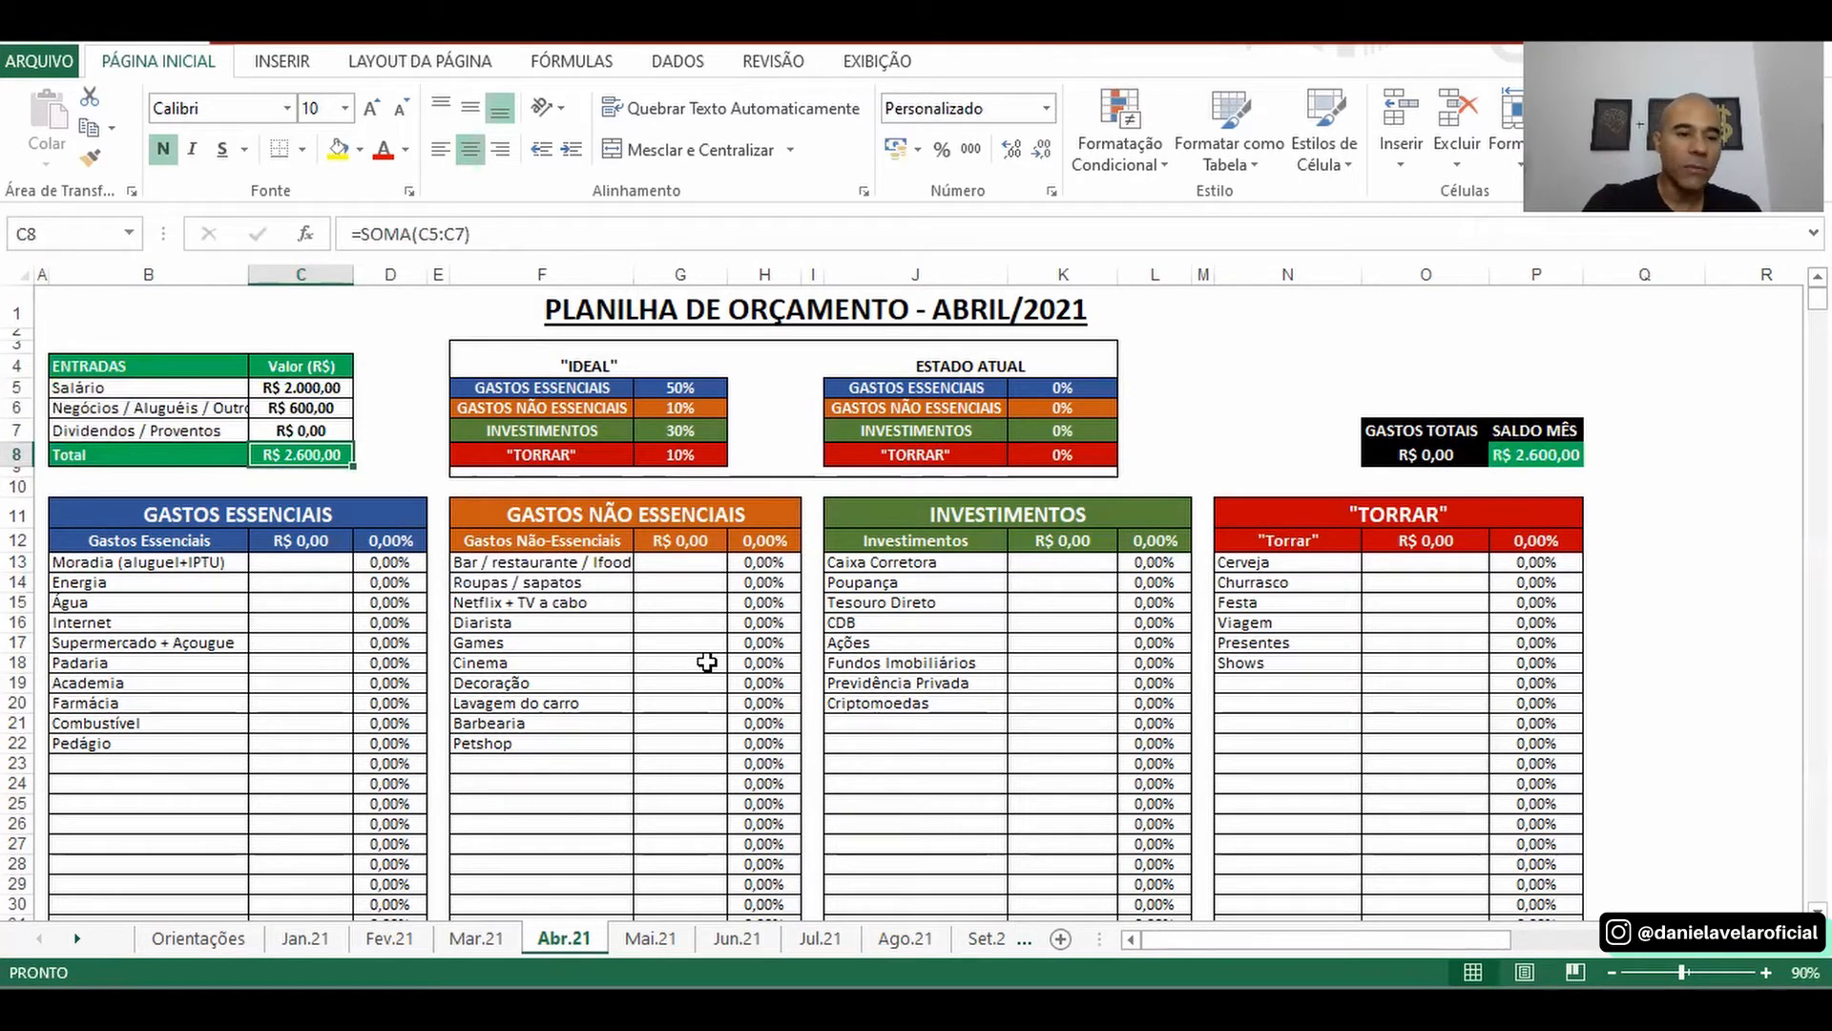
# - Review the expense categories listed under Gastos Essenciais, from Moradia through Pedágio
pyautogui.moveTo(138, 516); pyautogui.dragTo(304, 704)
pyautogui.click(305, 704)
pyautogui.click(285, 561)
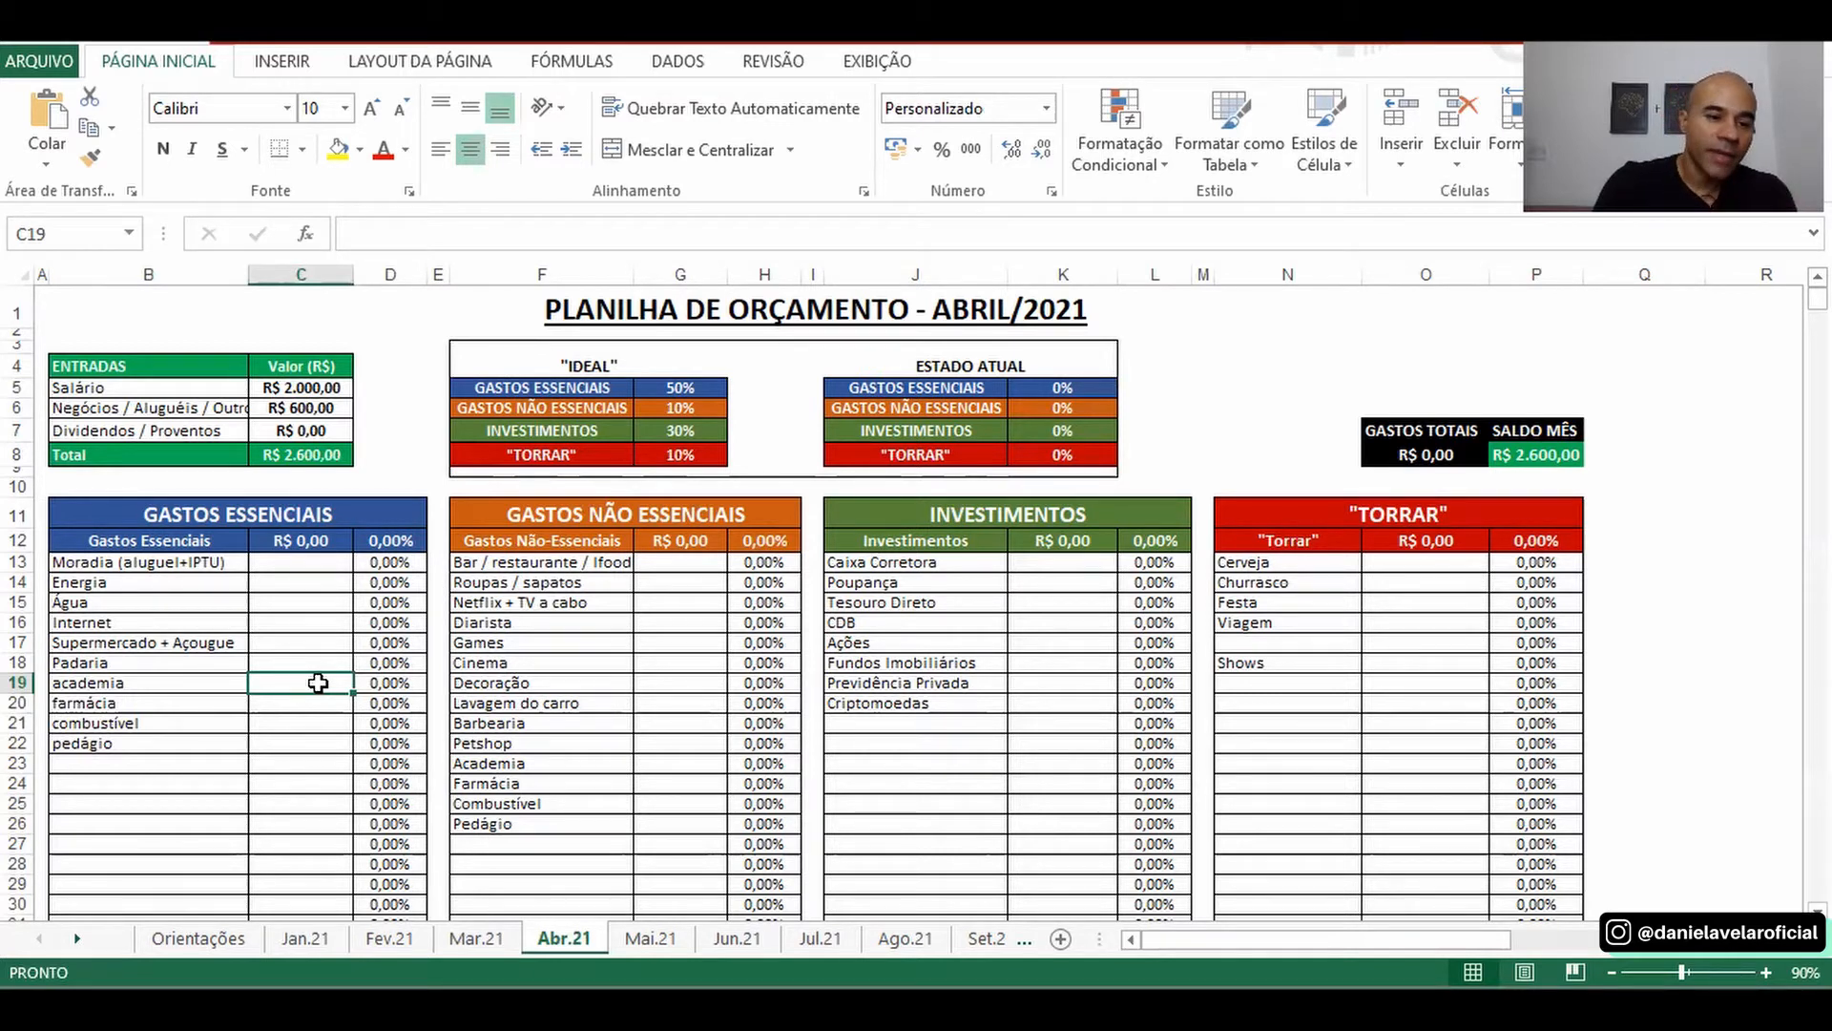
pyautogui.click(204, 563)
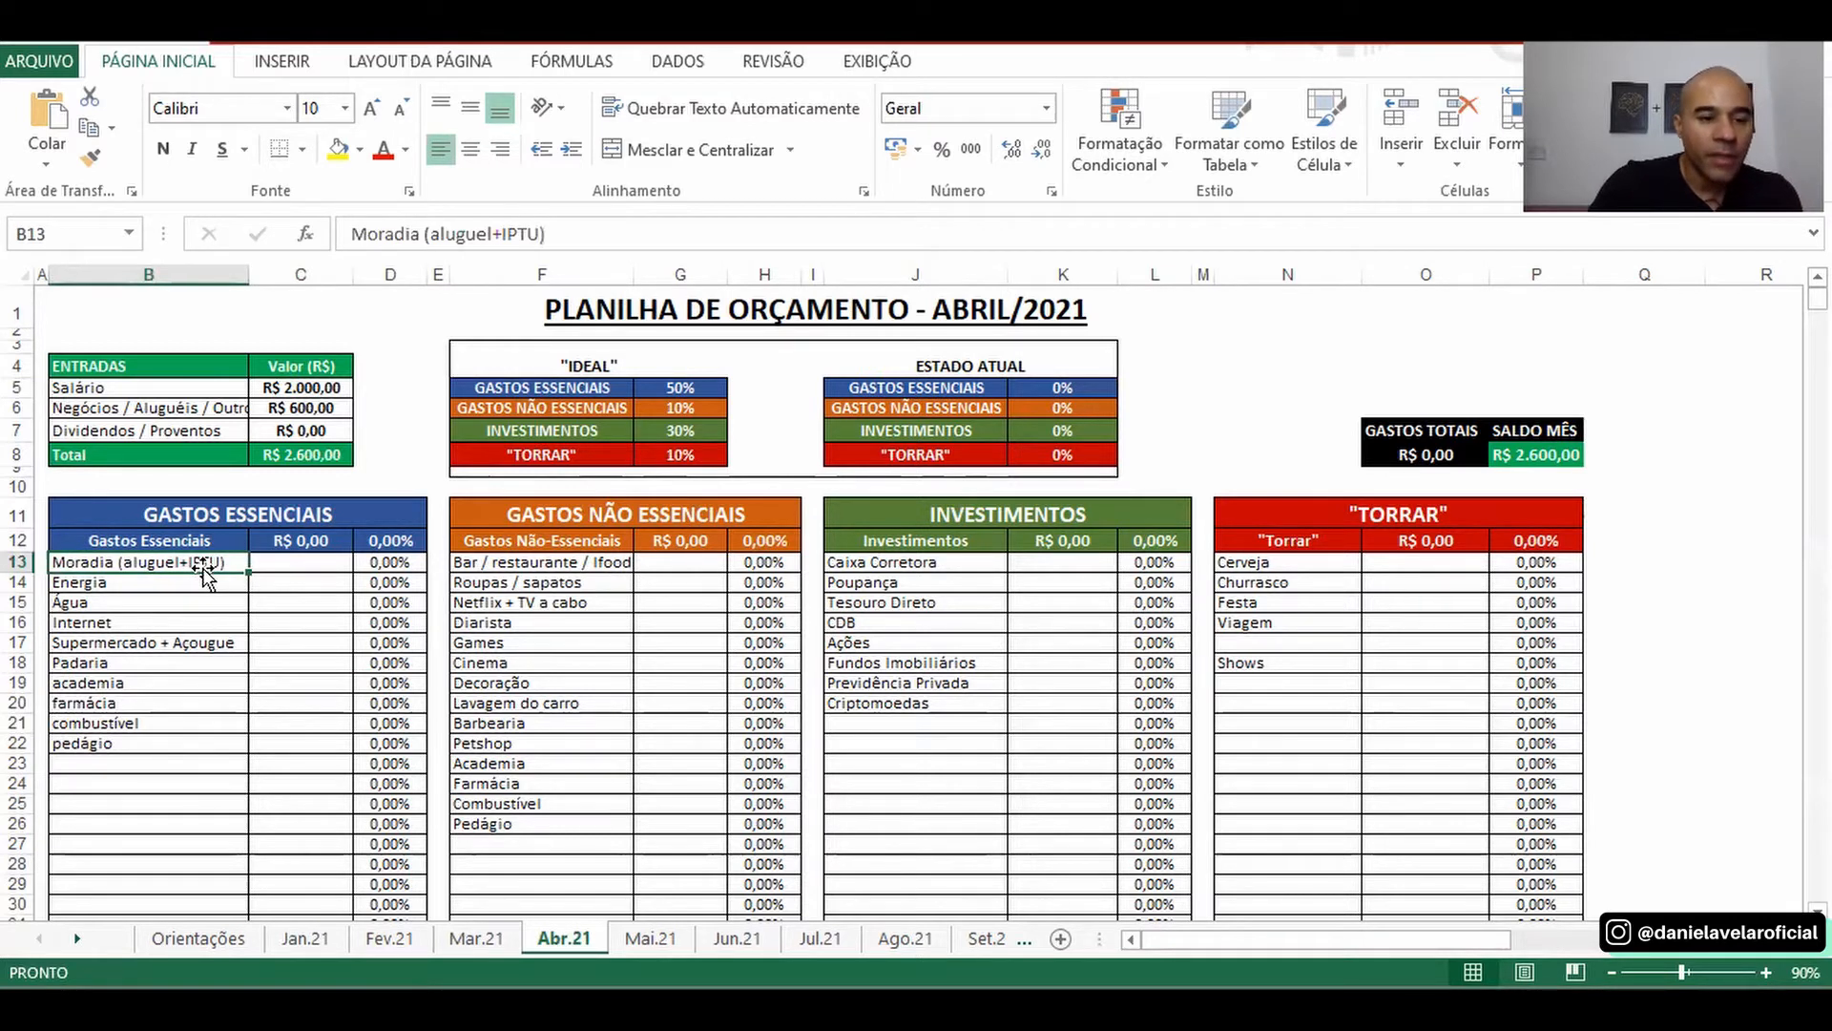
pyautogui.press('Down')
pyautogui.press('Down')
pyautogui.press('Down')
pyautogui.press('Down')
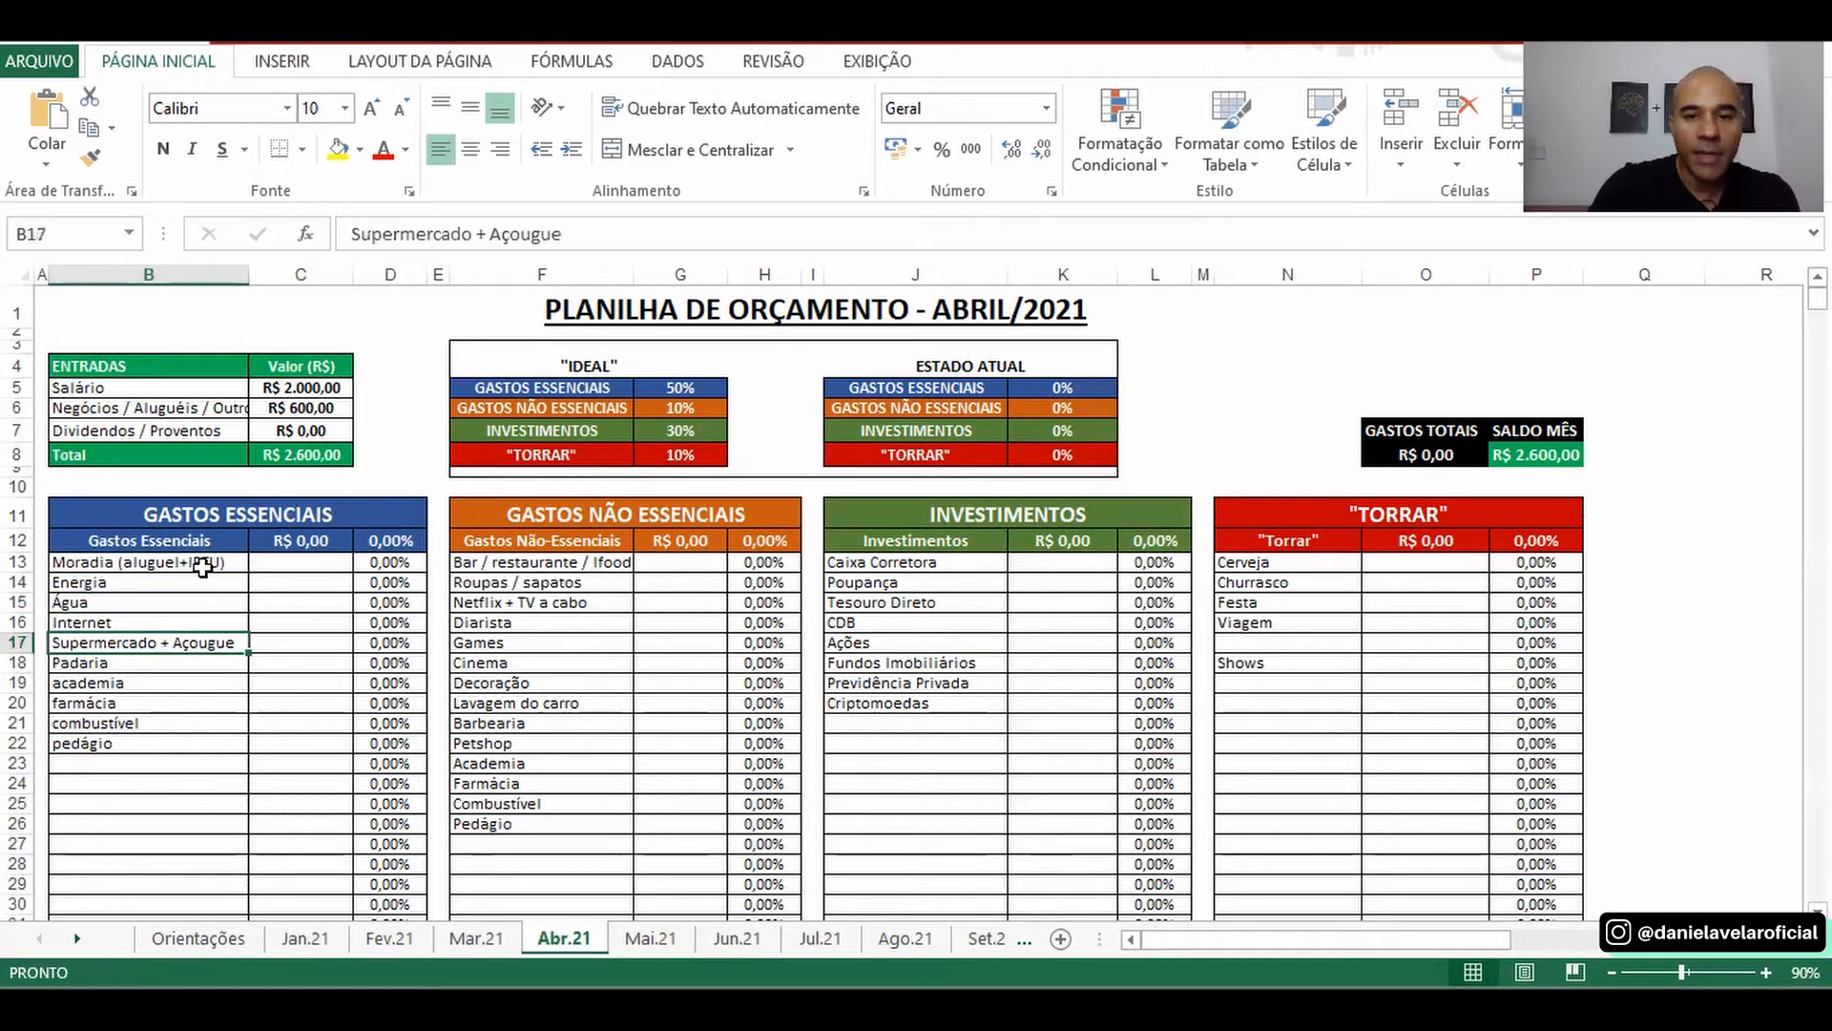
pyautogui.press('Down')
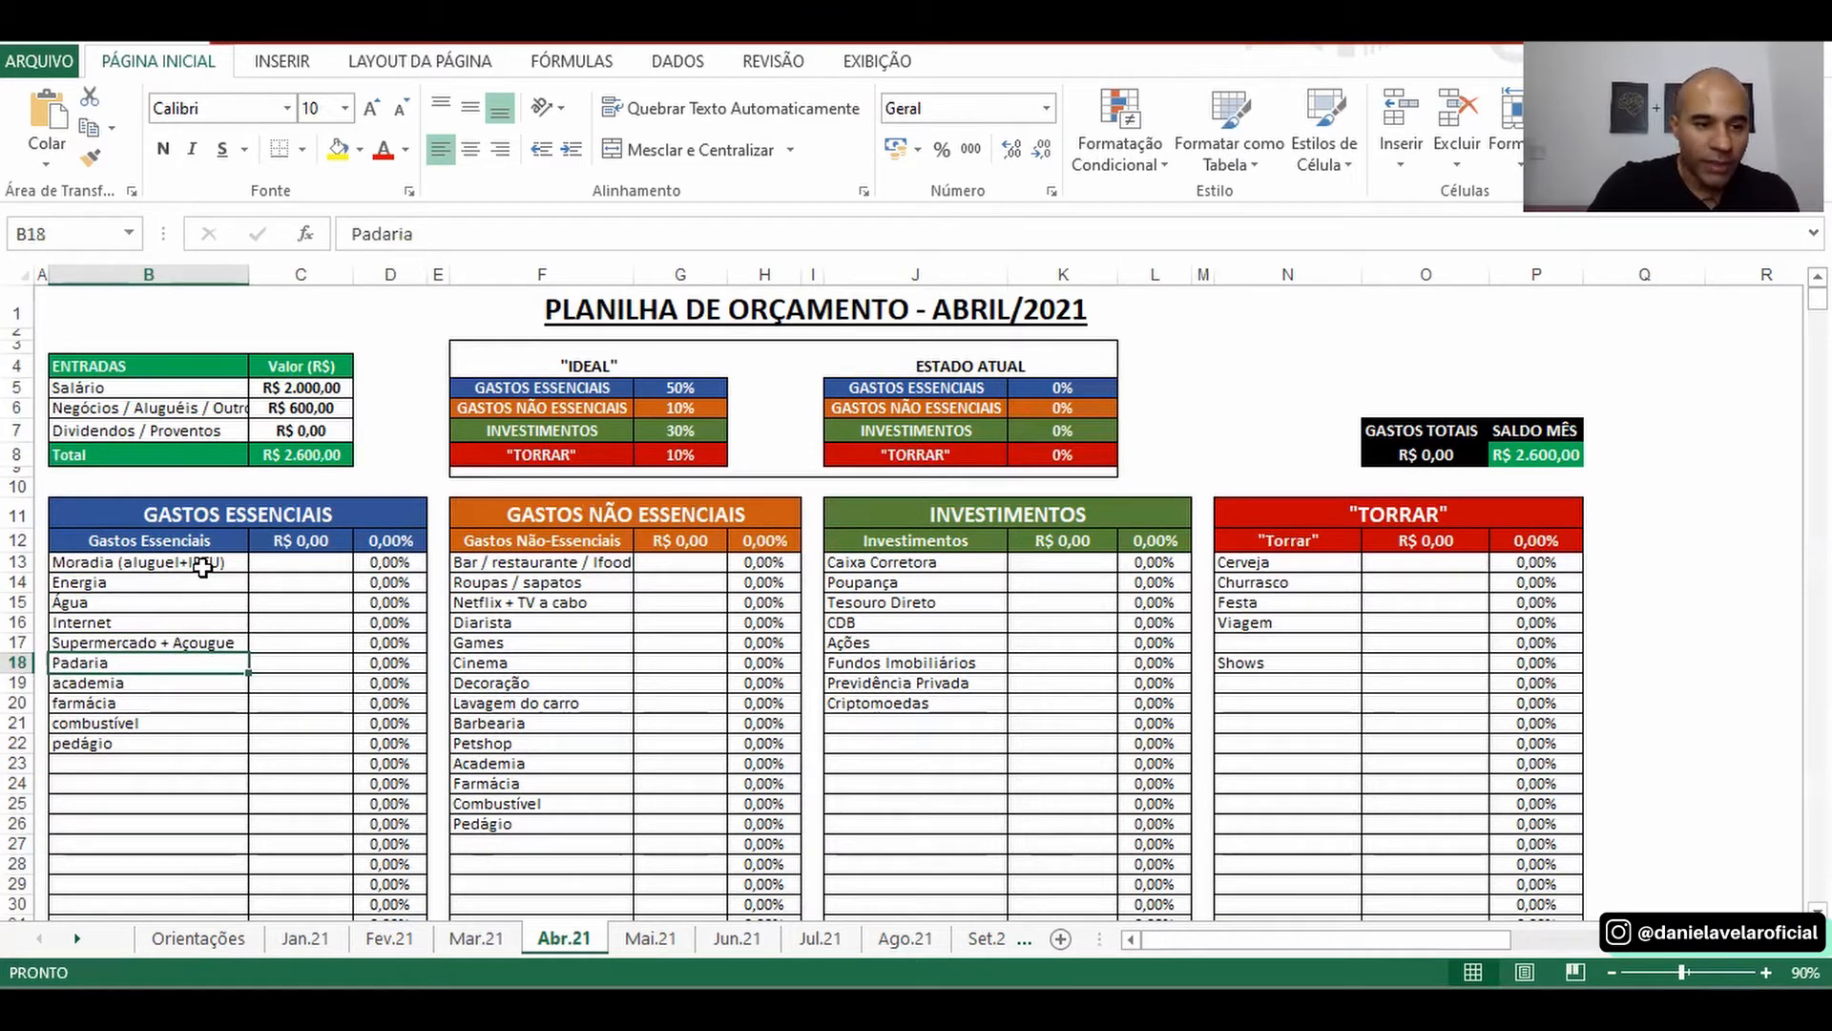
pyautogui.press('Down')
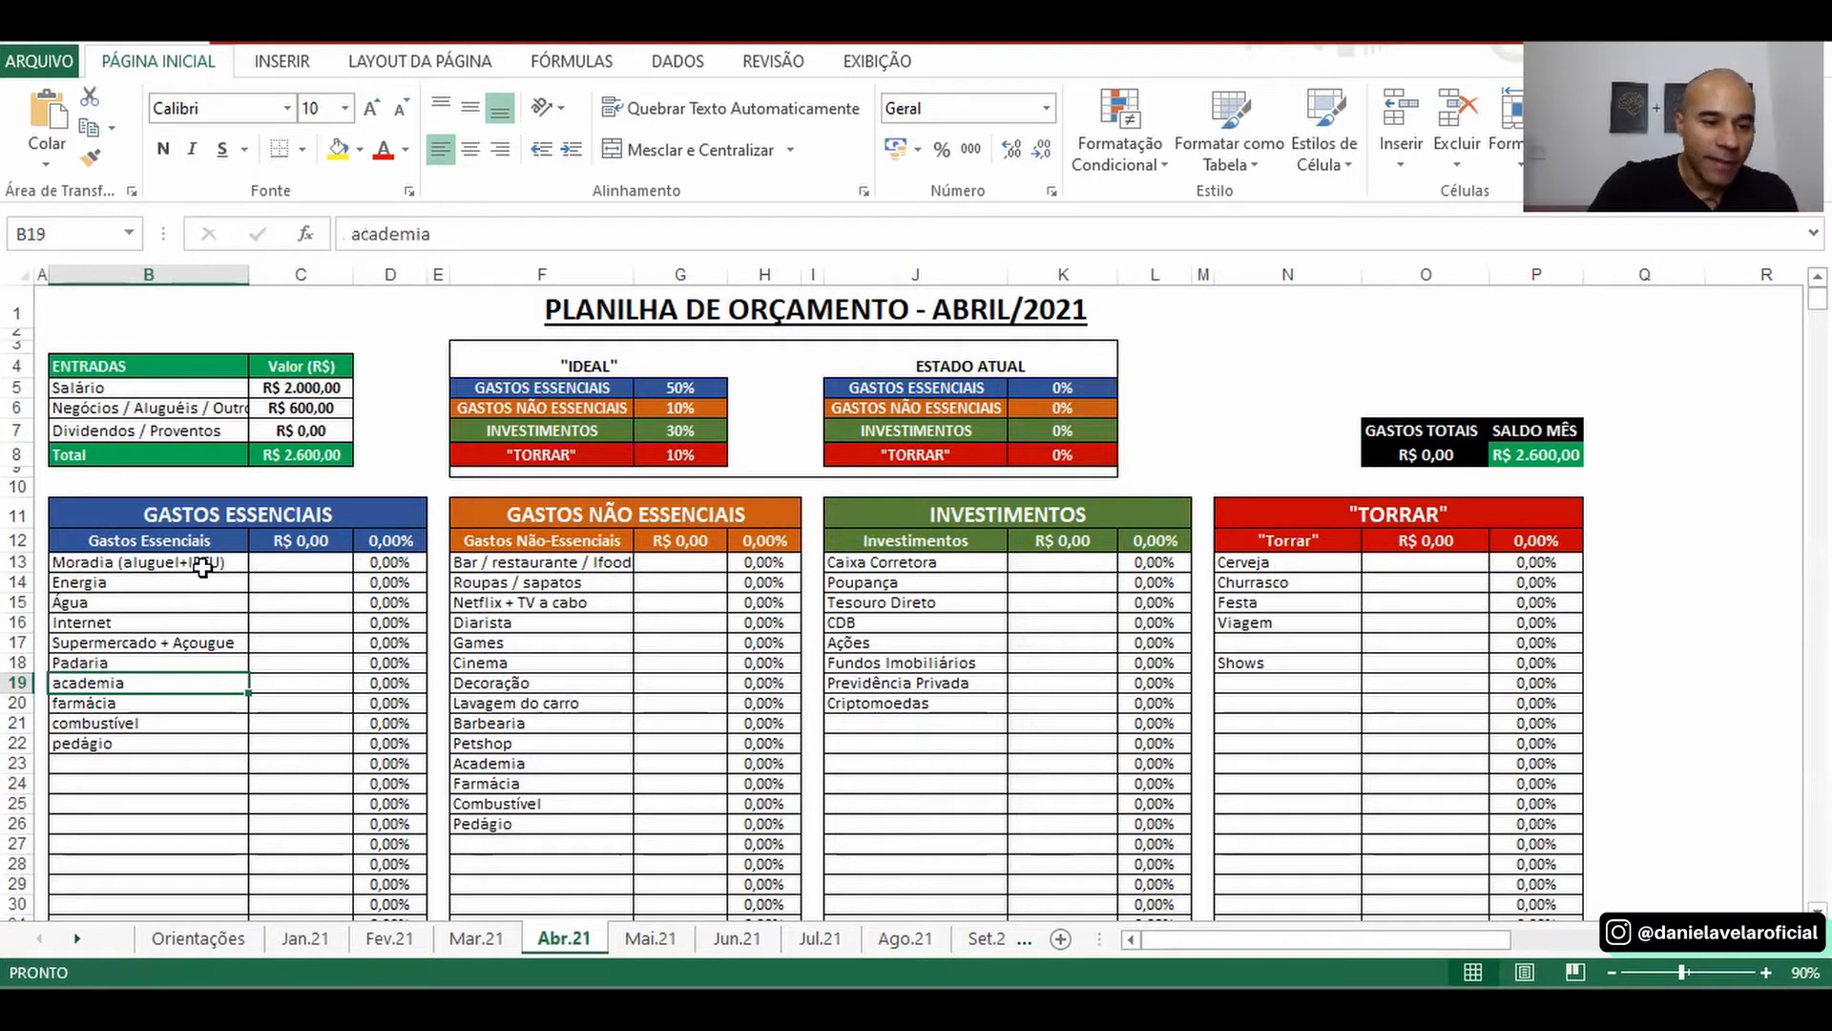
pyautogui.press('Down')
pyautogui.press('Down')
pyautogui.press('Down')
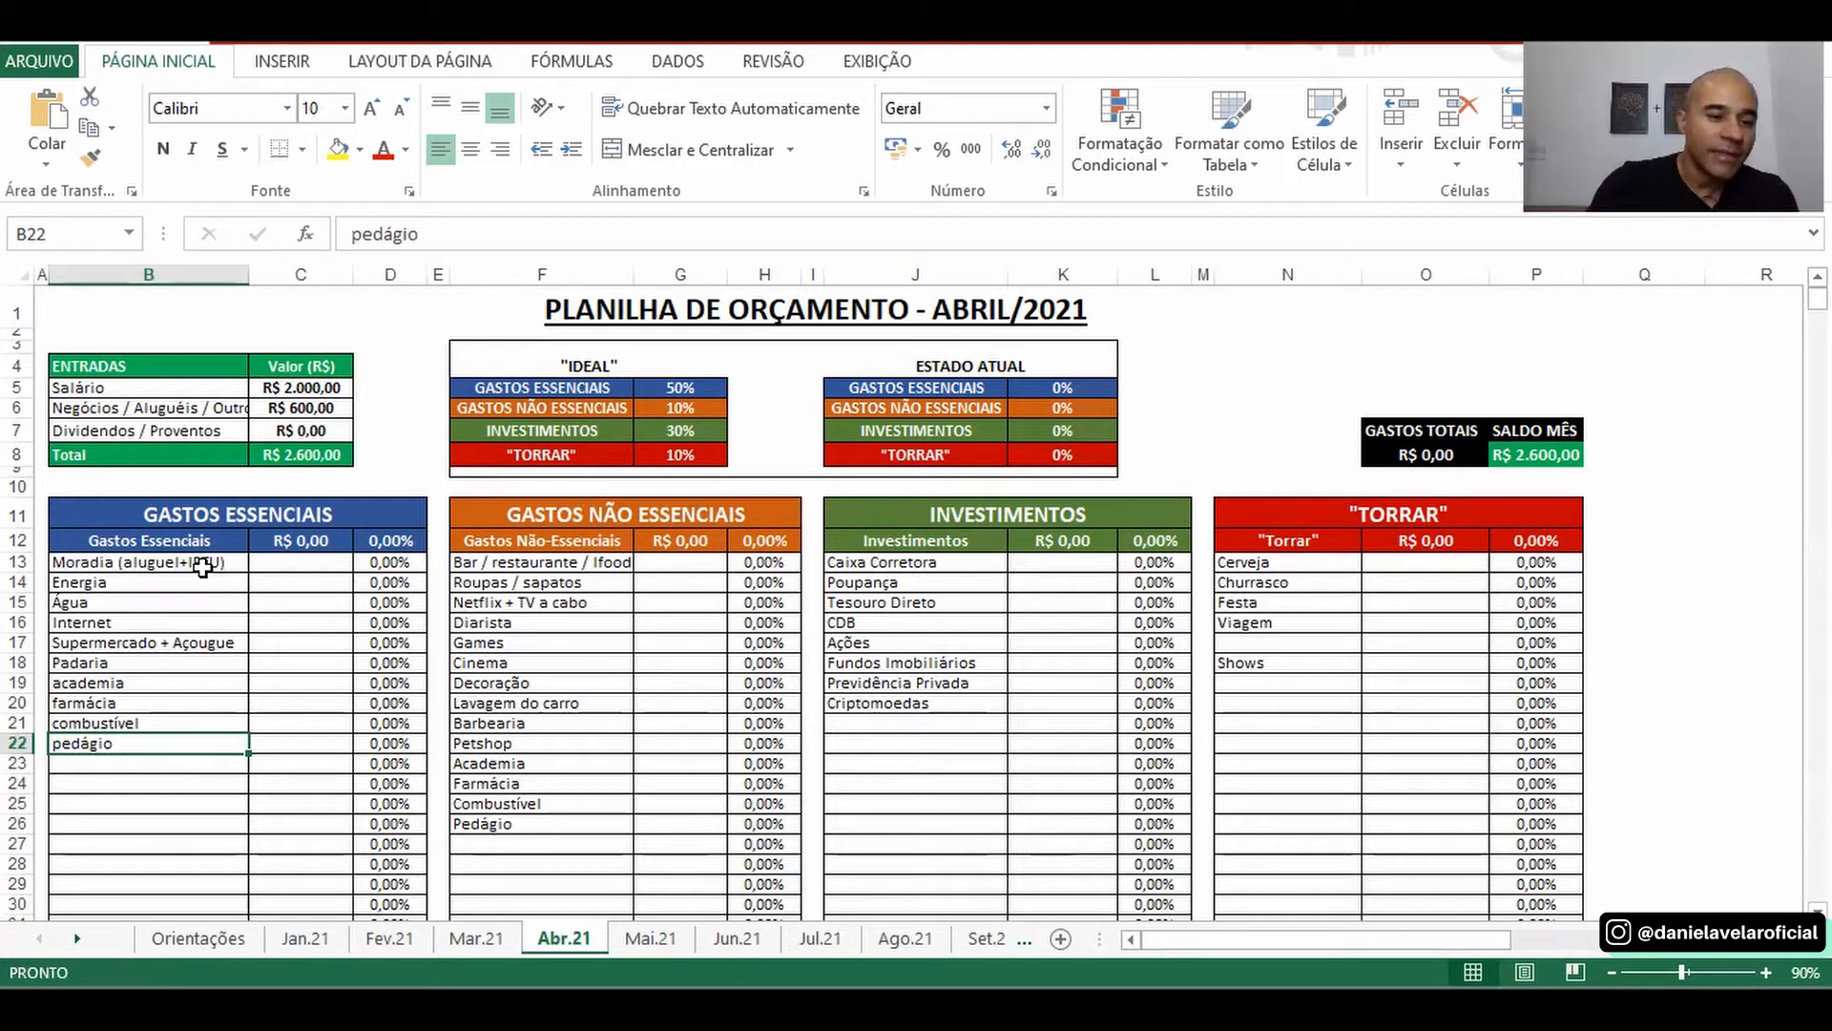
pyautogui.click(150, 723)
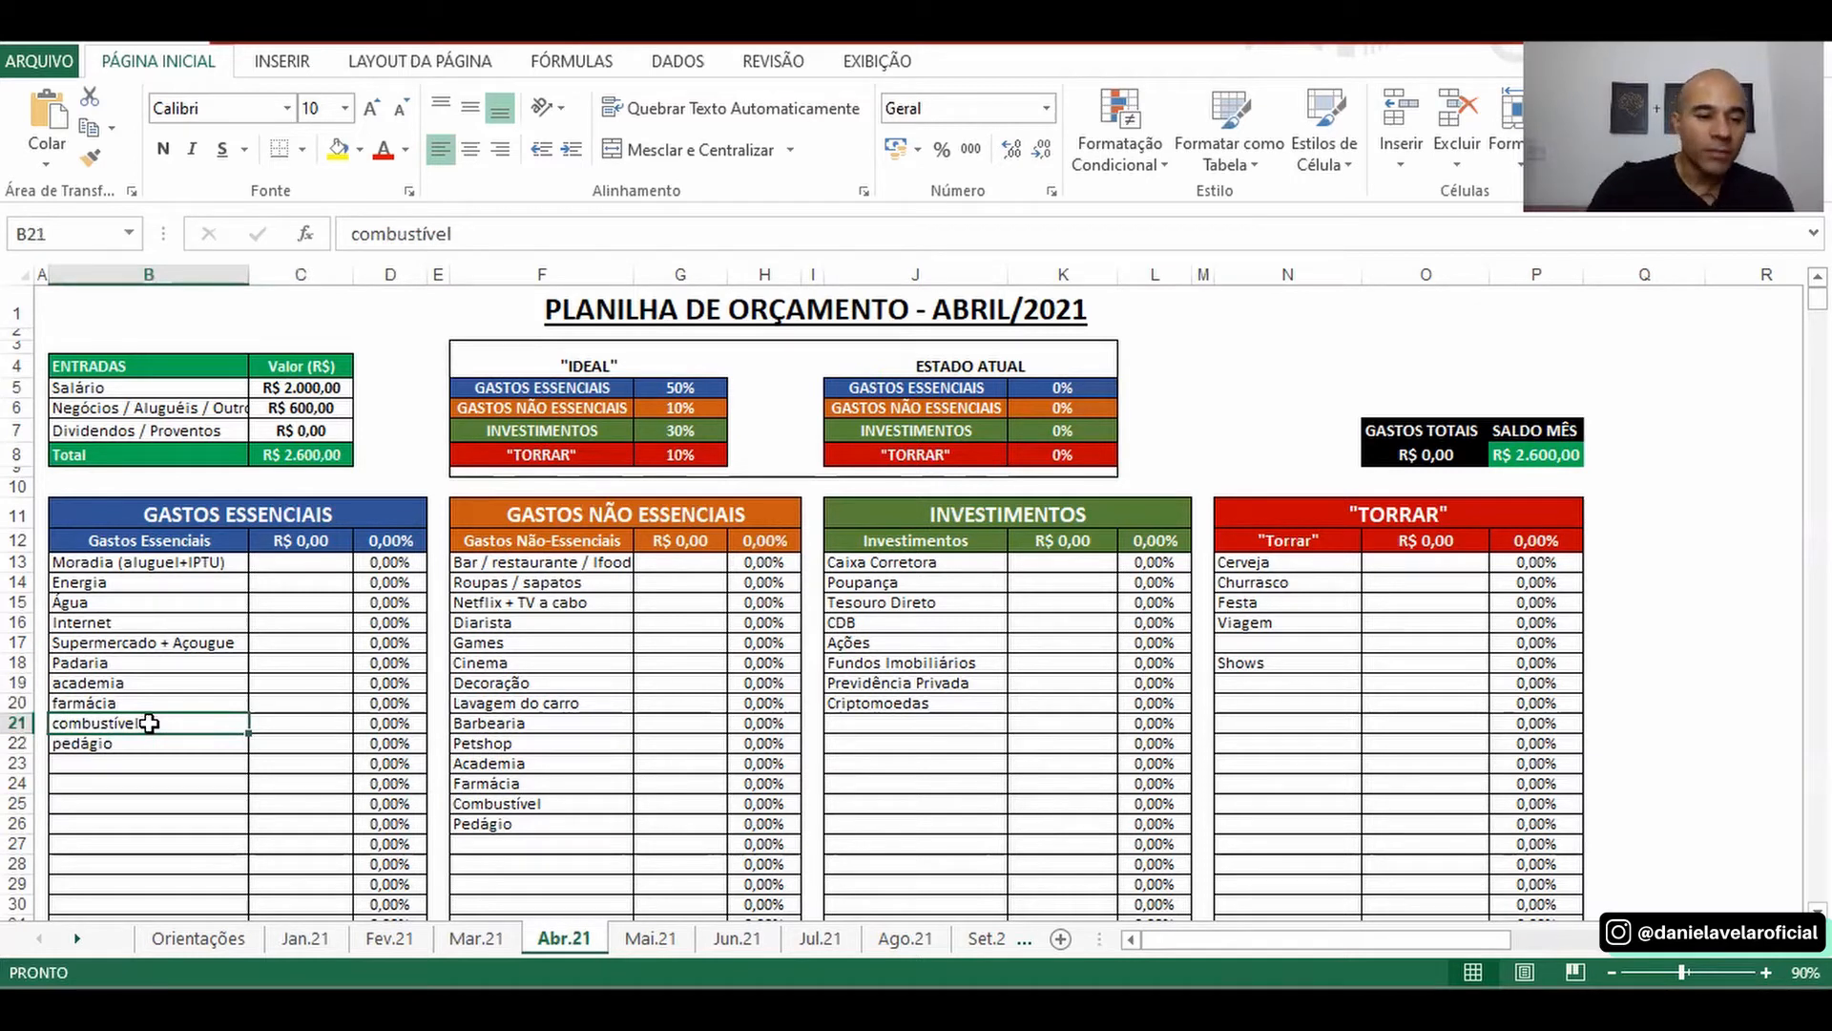
pyautogui.click(157, 703)
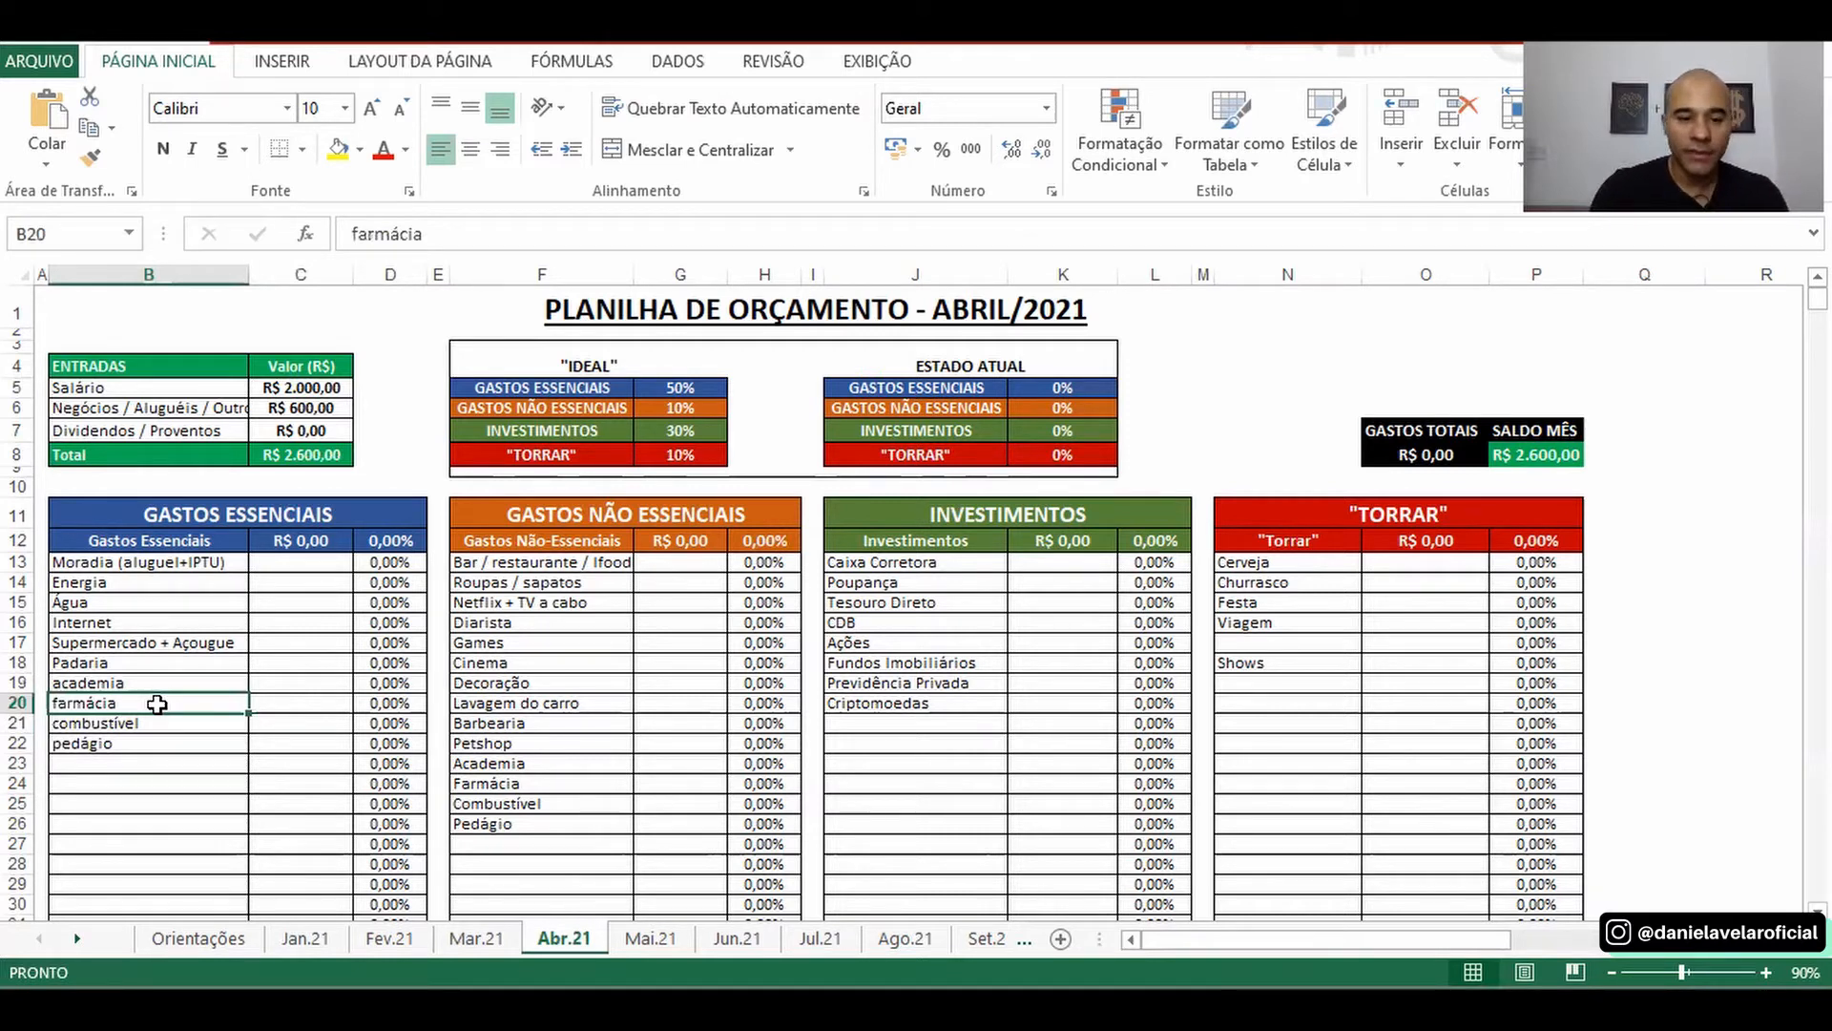
# - Add Farmácia and Academia in cells F27 and F28 of the Gastos Não Essenciais list
pyautogui.click(498, 846)
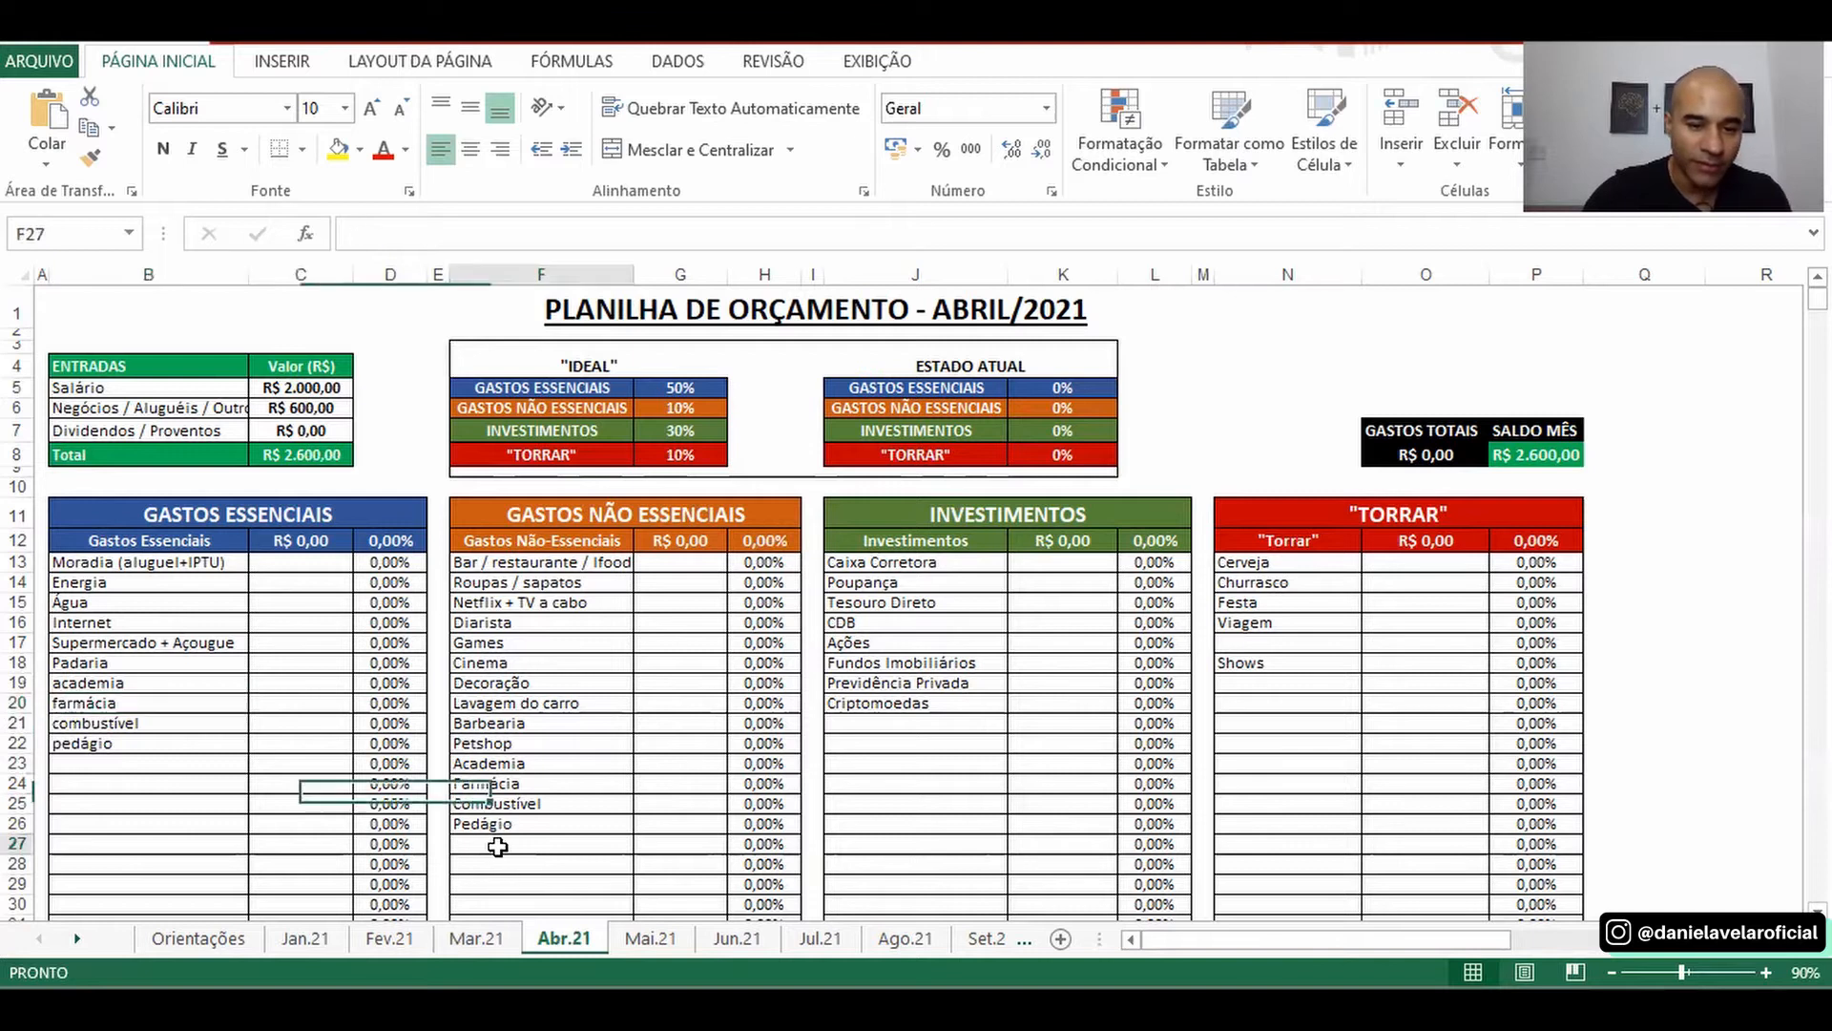
pyautogui.write('Farmácia')
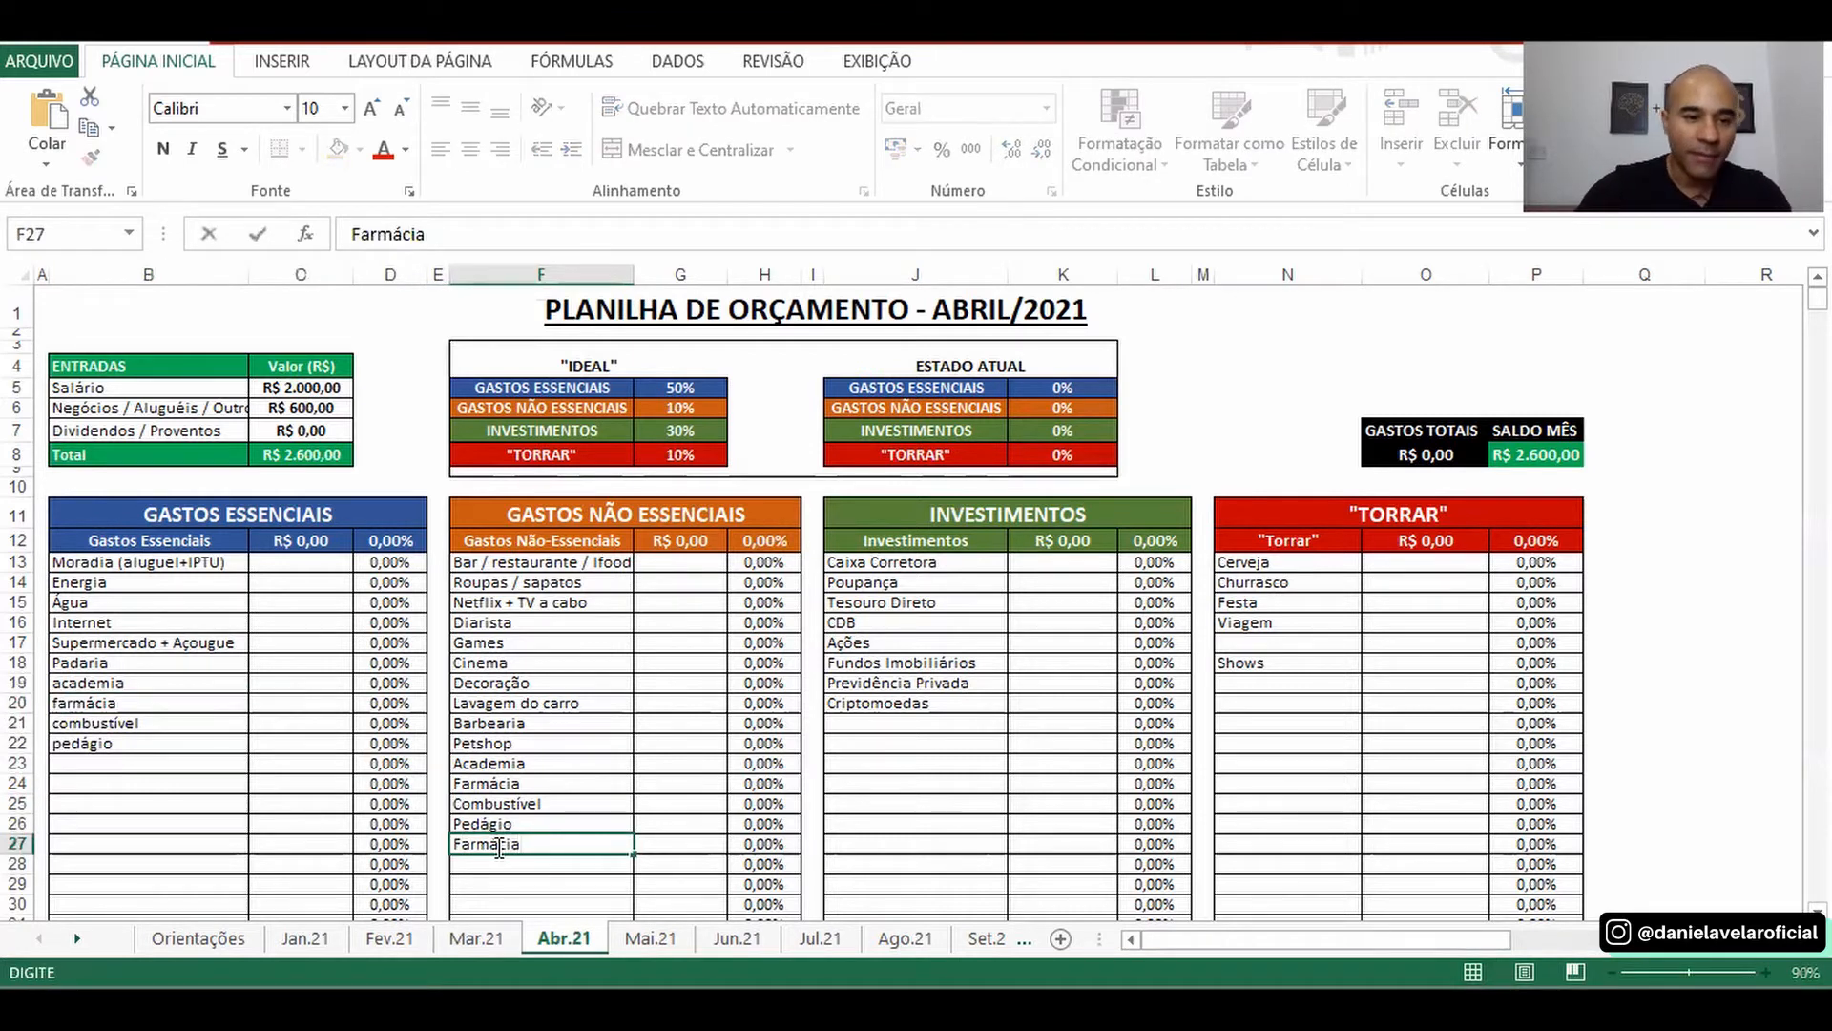
pyautogui.press('Return')
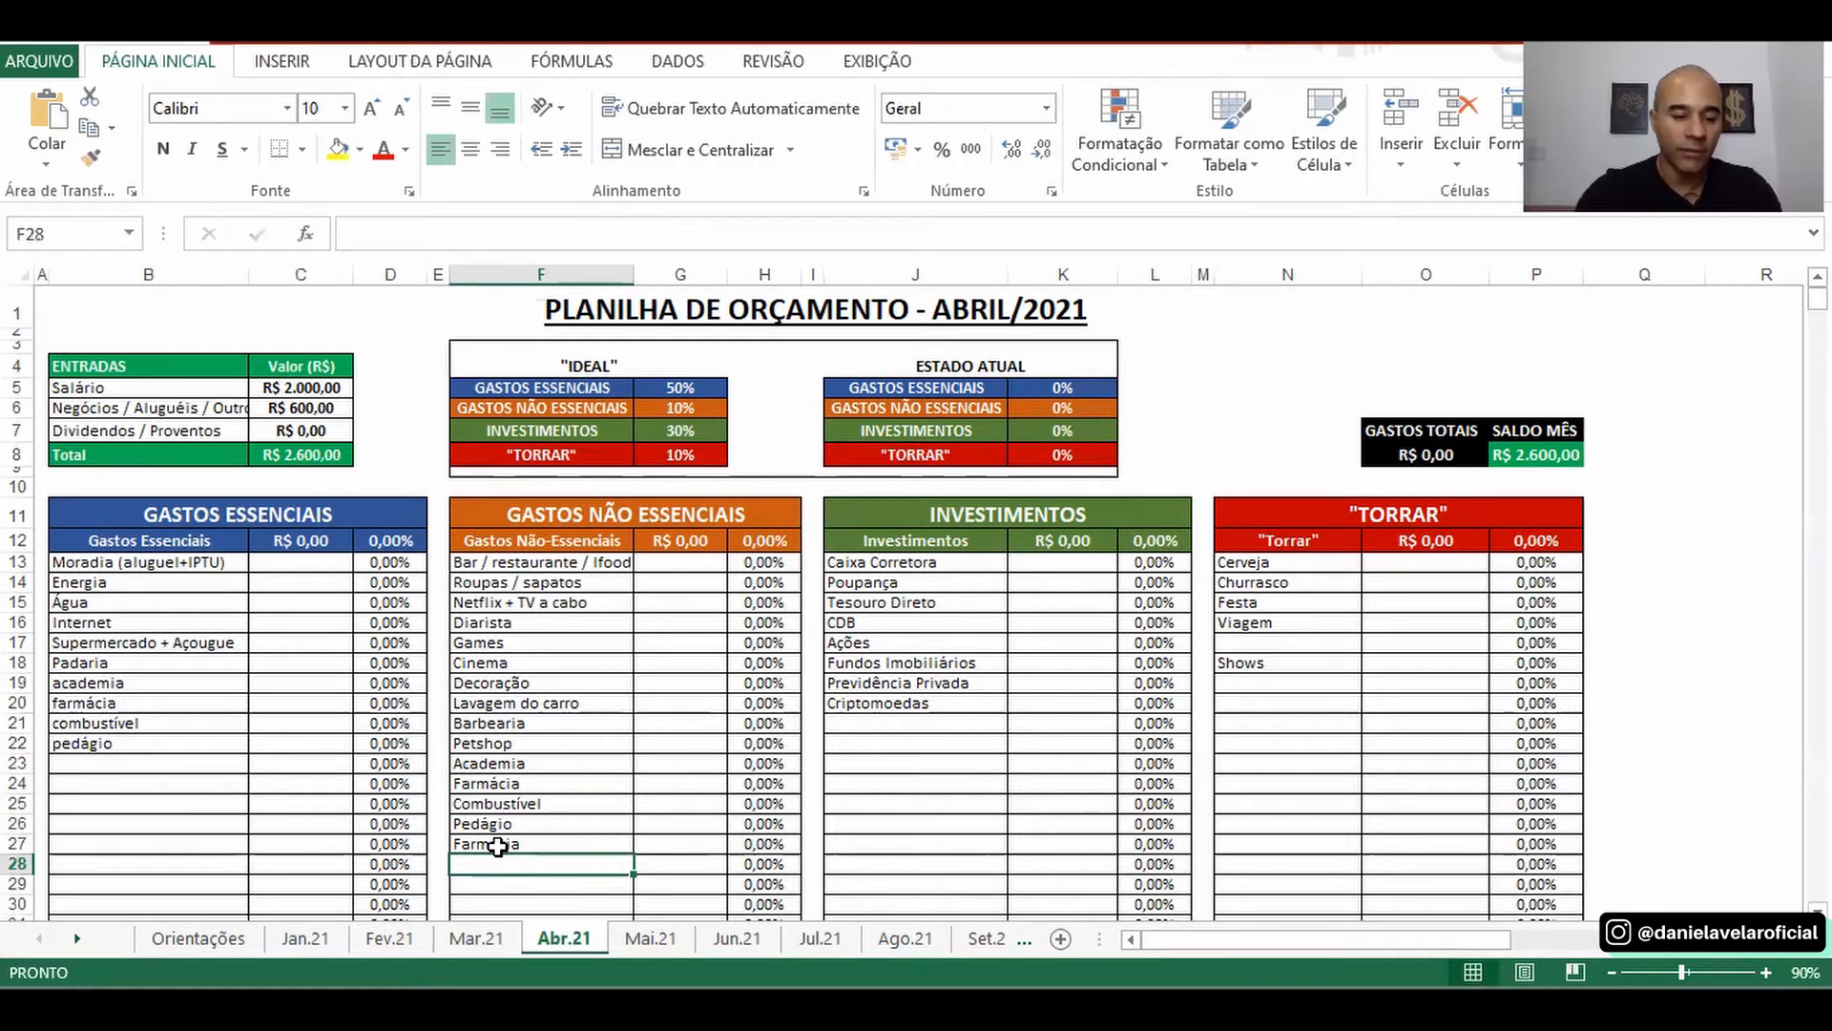
pyautogui.write('Academ')
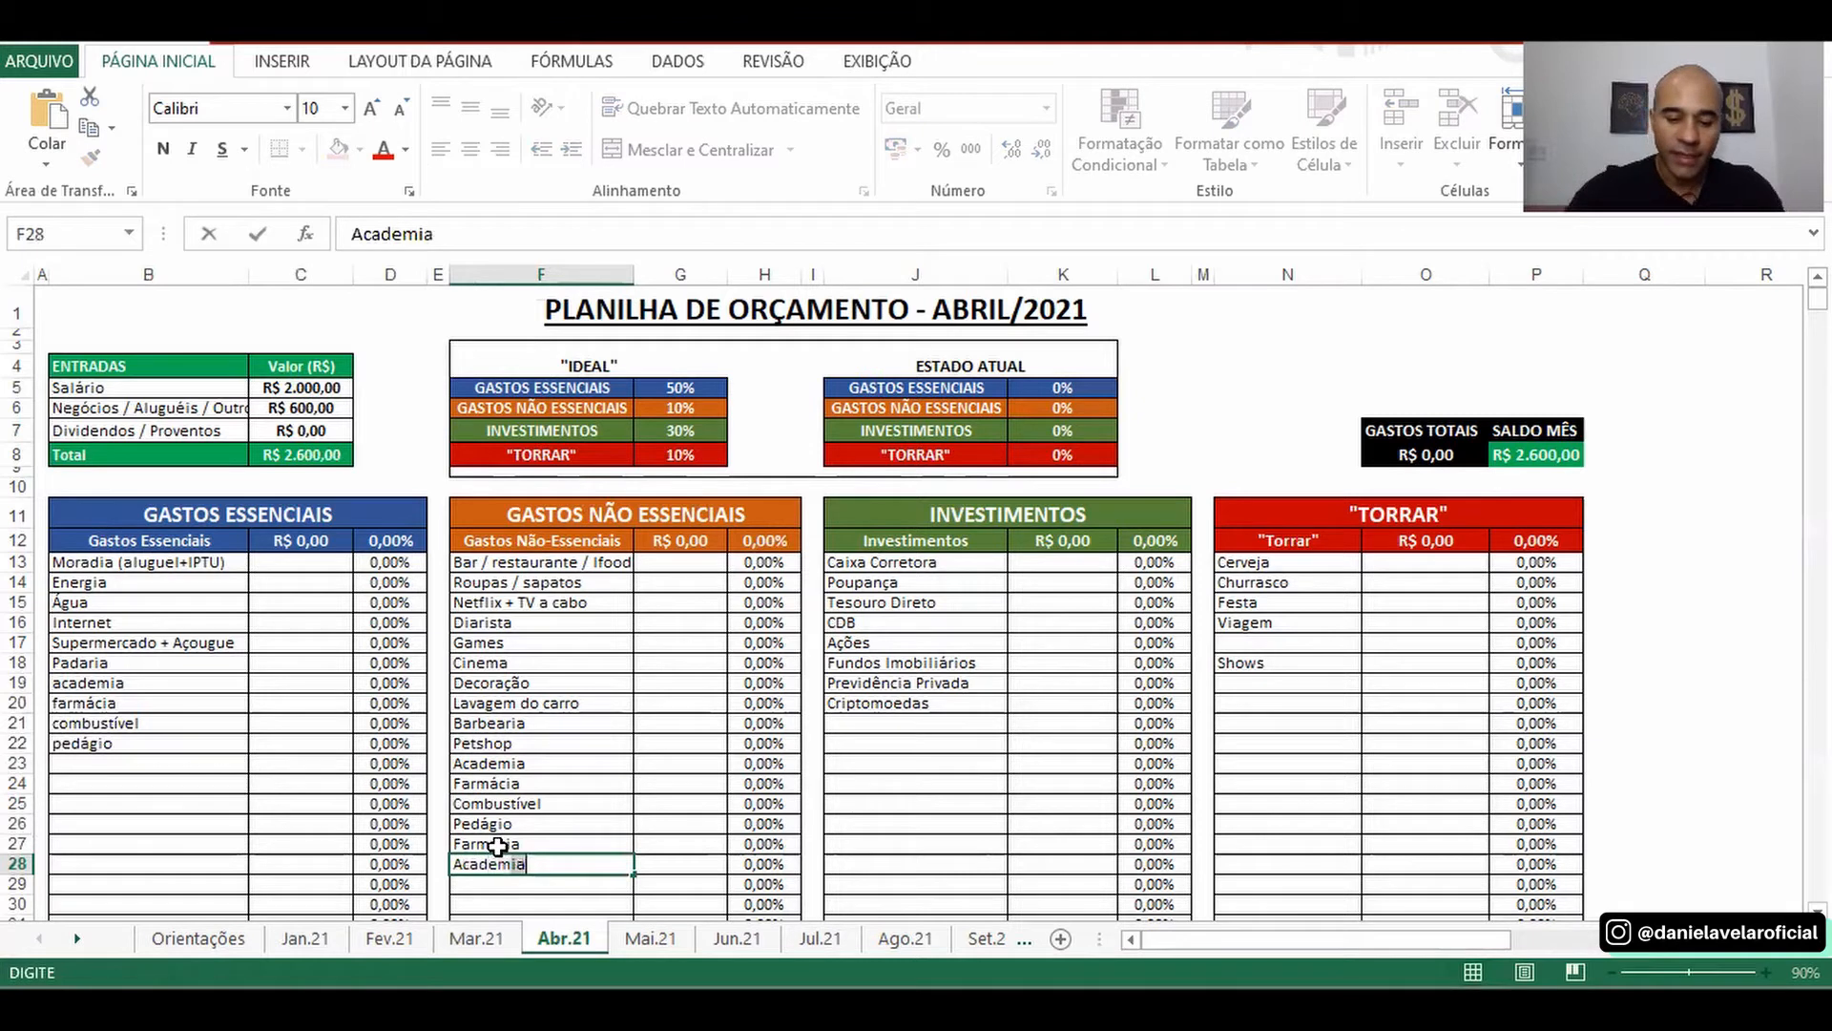
pyautogui.write('ia')
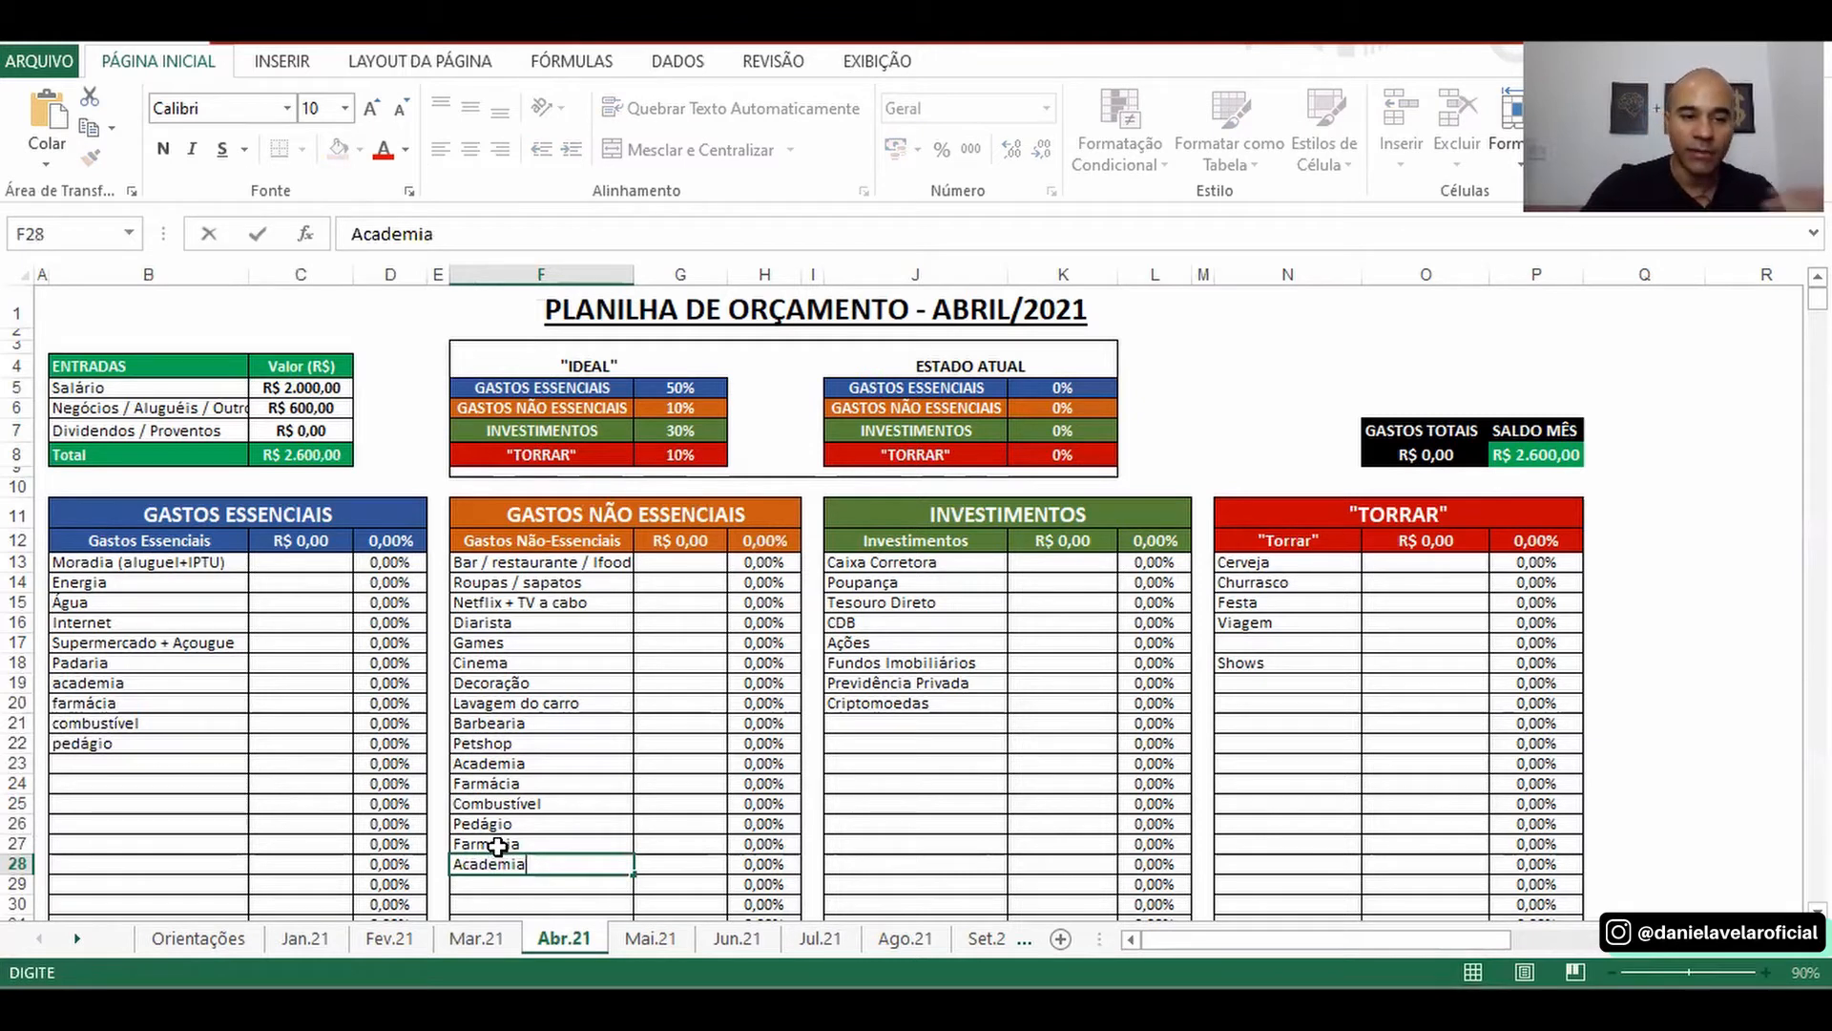
# - Clear academia, farmácia, combustível and pedágio from cells B19 to B22 of the Gastos Essenciais list
pyautogui.click(156, 680)
pyautogui.press('Delete')
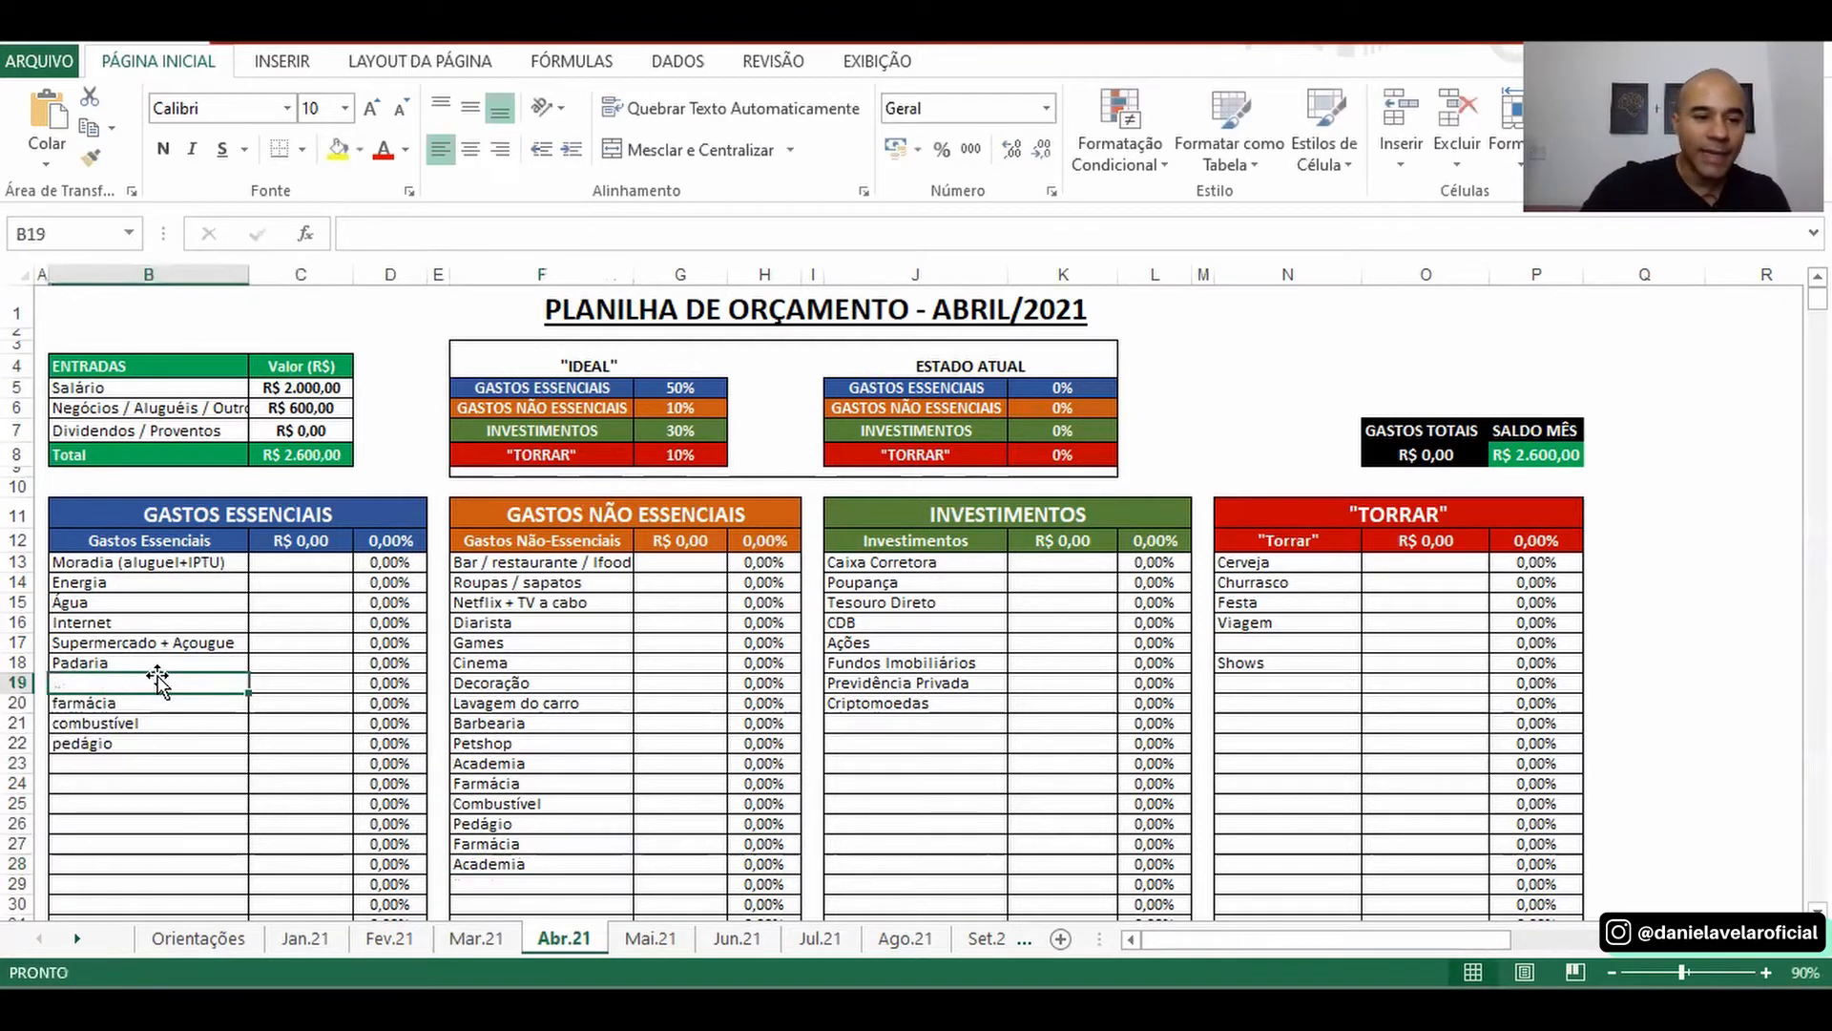
pyautogui.press('Down')
pyautogui.press('Delete')
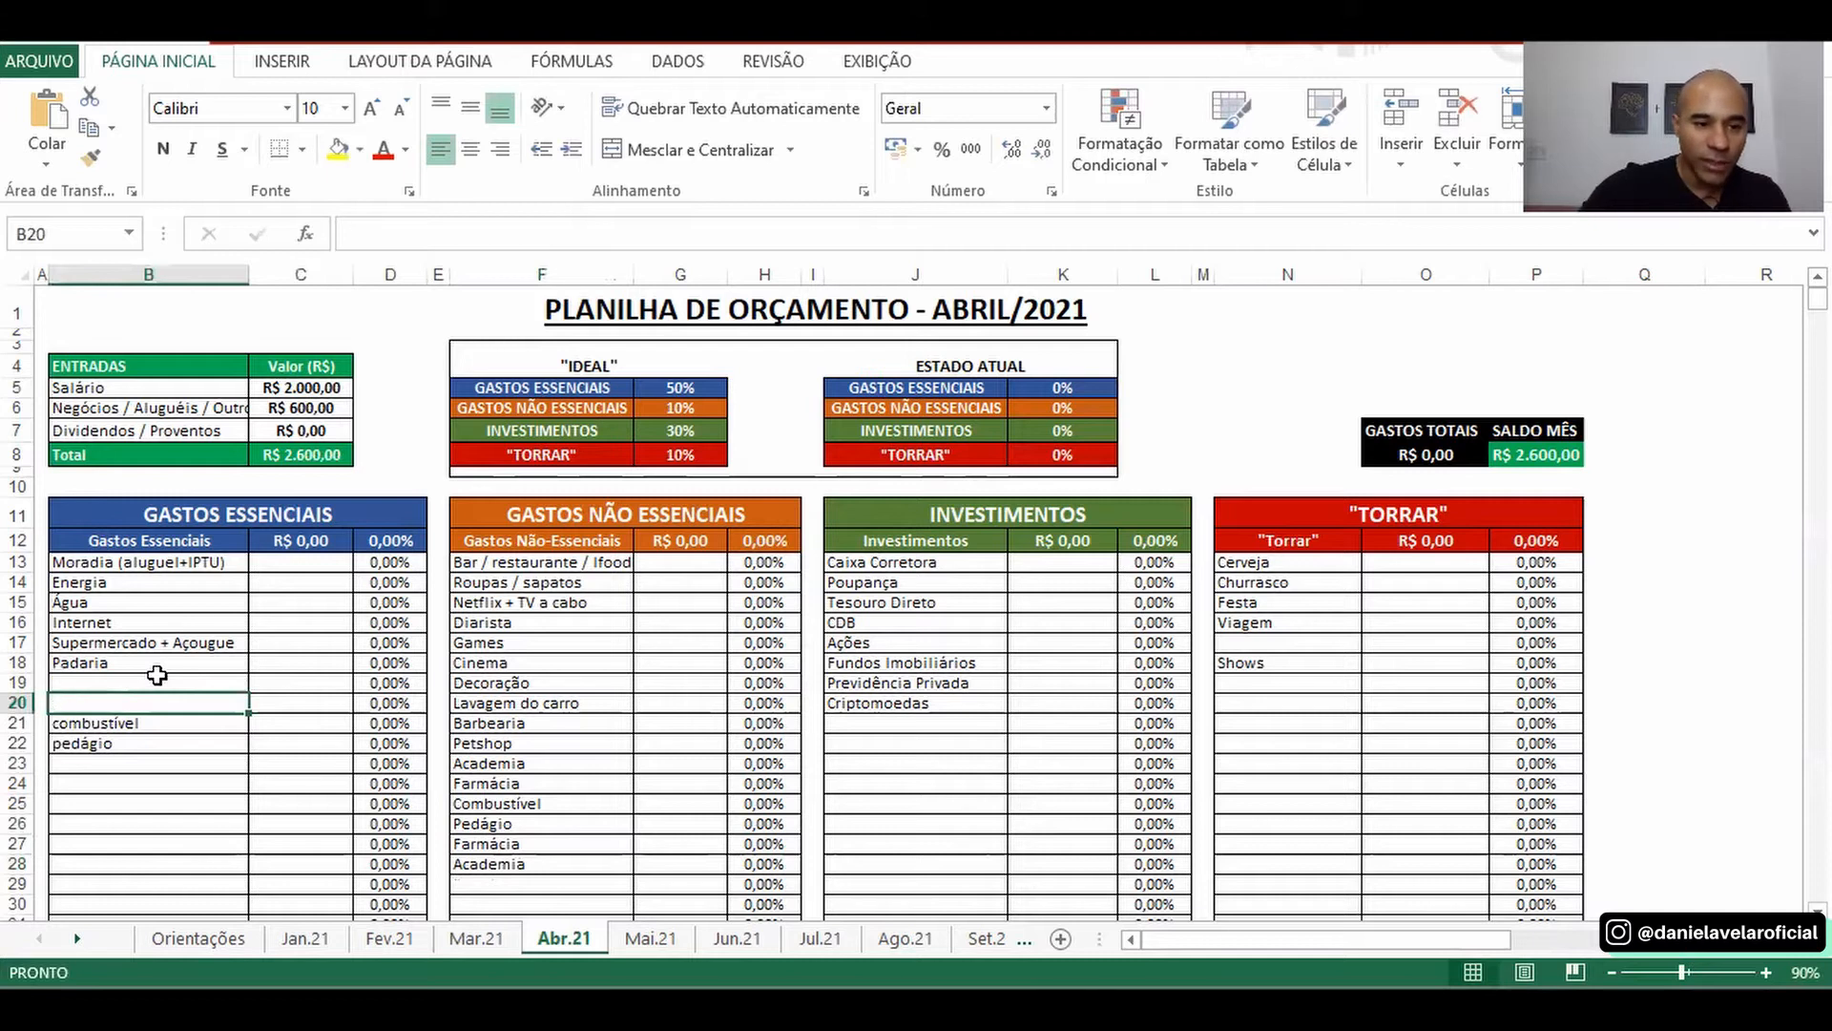
pyautogui.press('Down')
pyautogui.press('Delete')
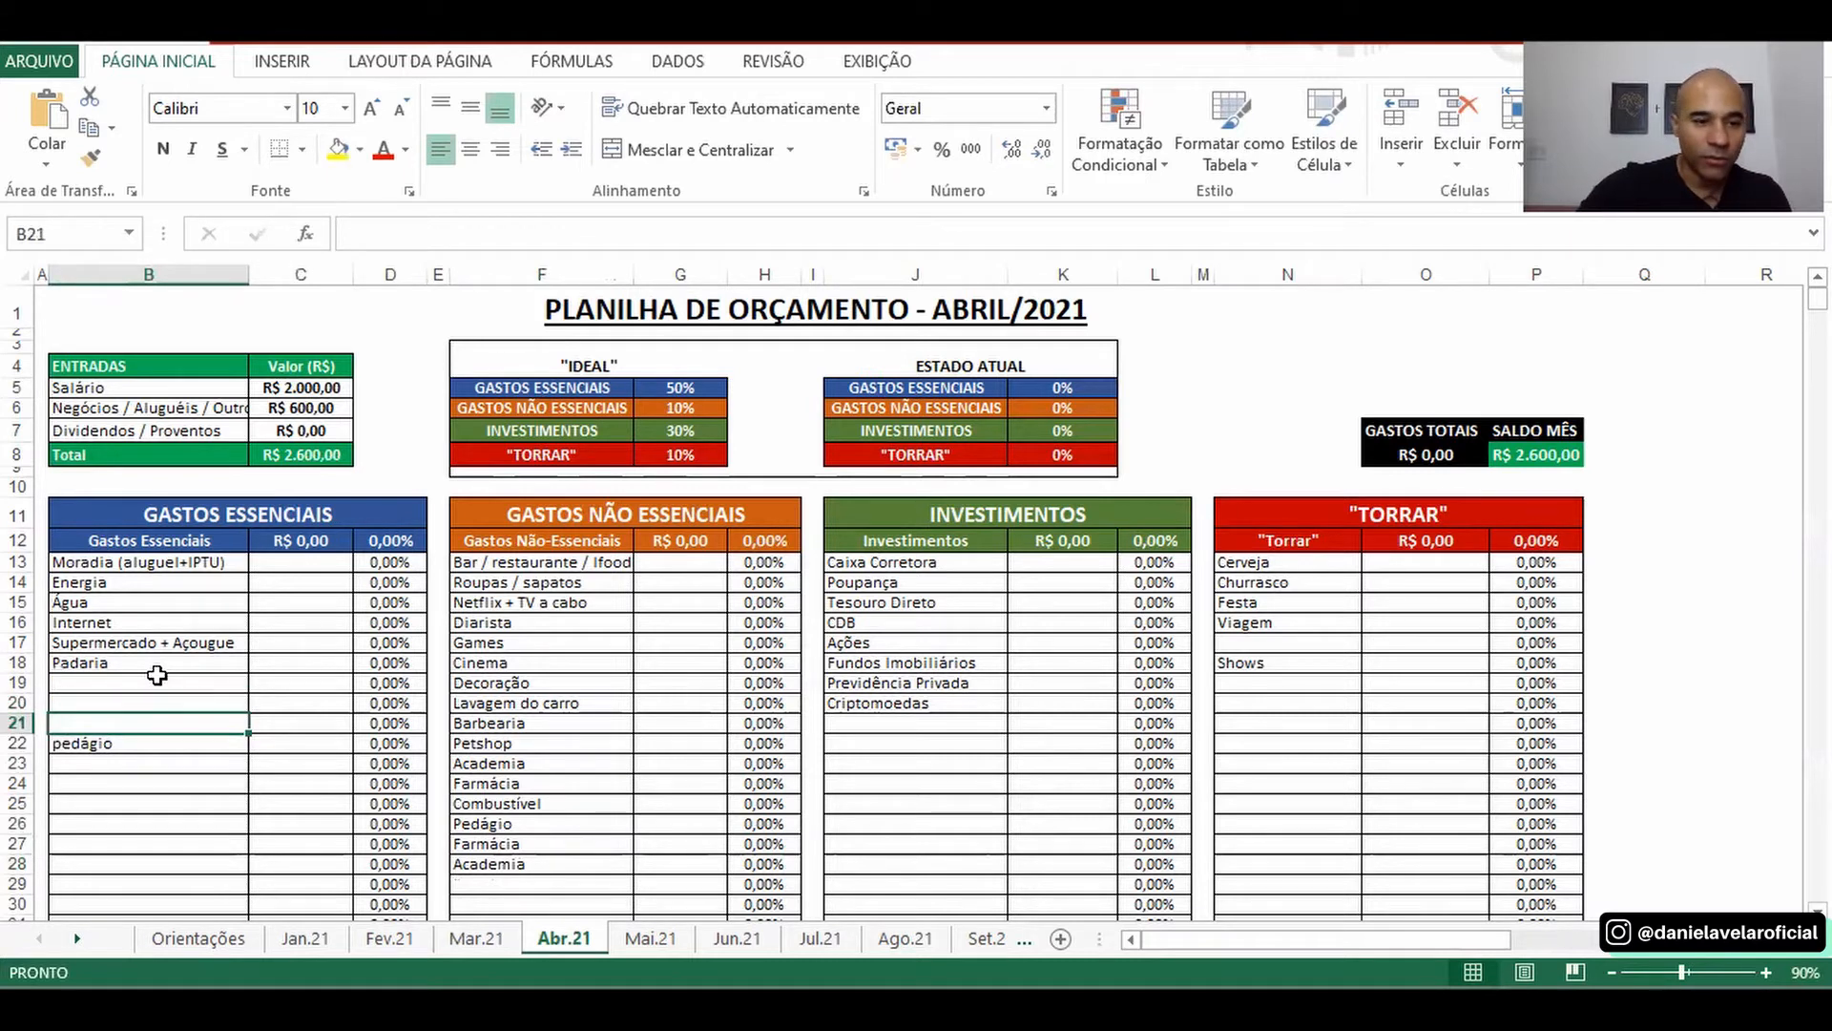
pyautogui.press('Down')
pyautogui.press('Delete')
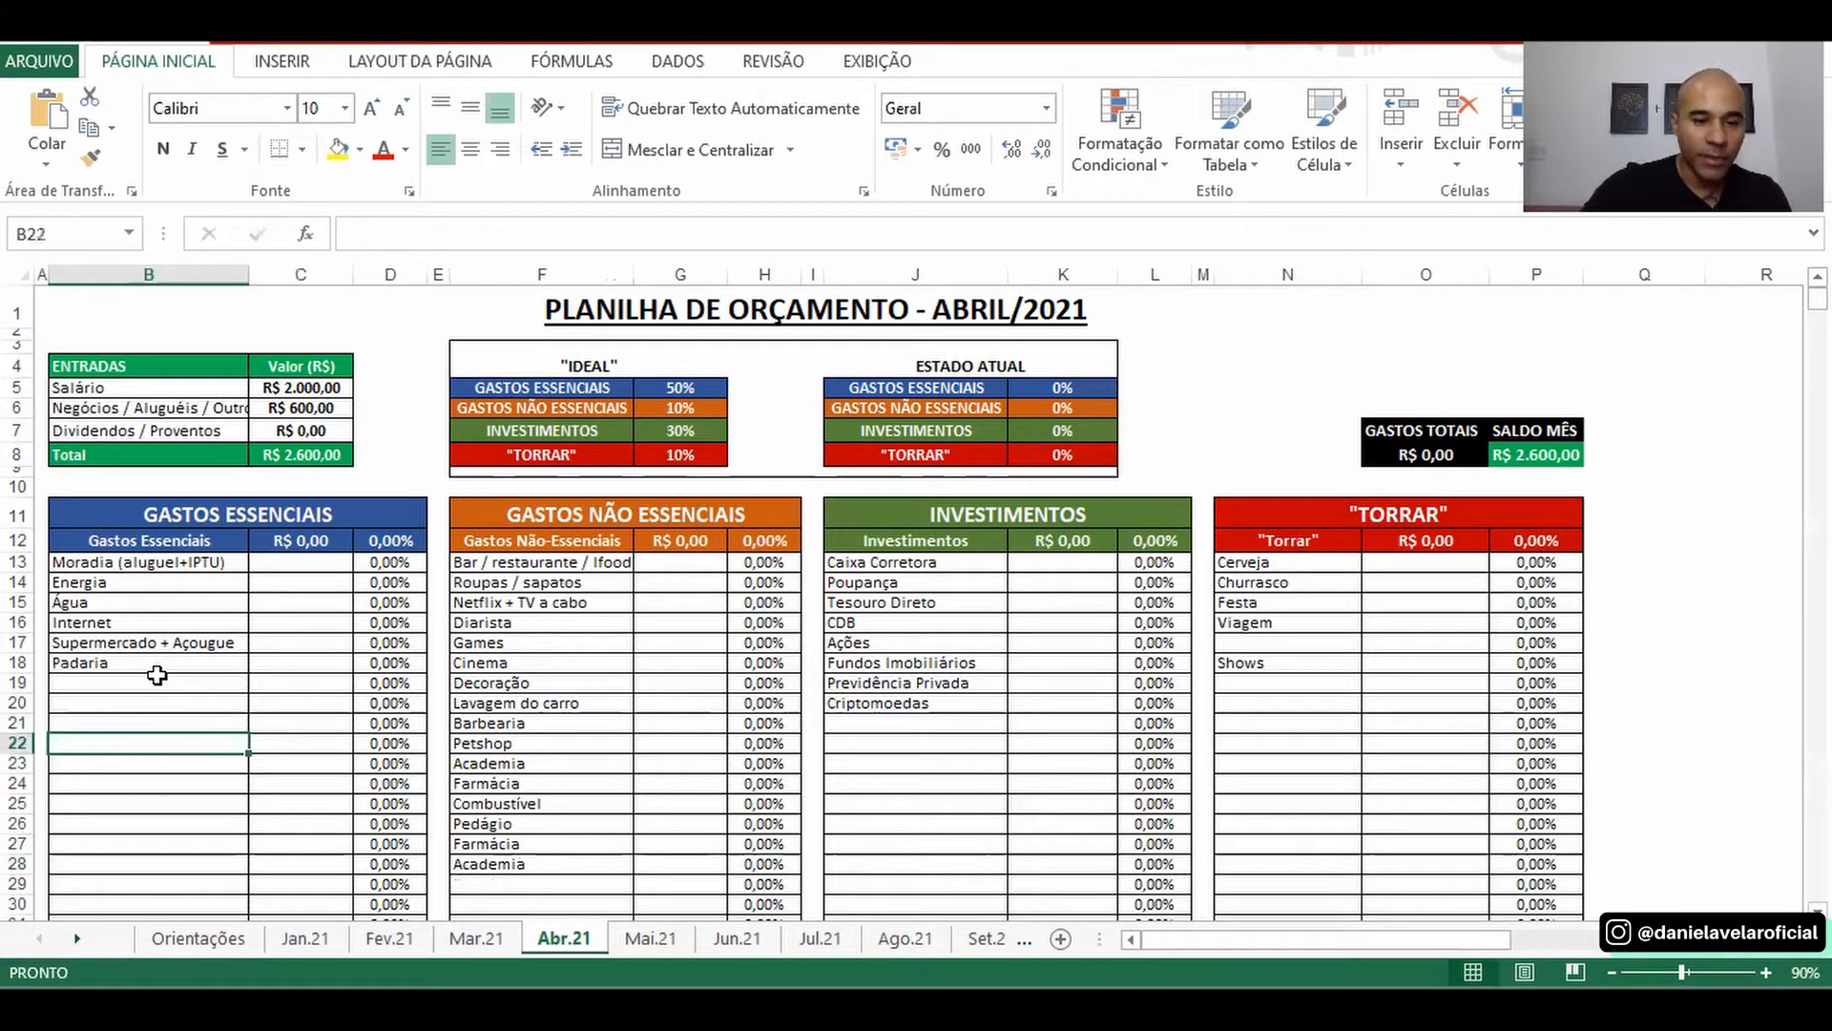
# - Add Combustível and Pedágio in cells F29 and F30 of the Gastos Não Essenciais list
pyautogui.click(572, 885)
pyautogui.write('Comu')
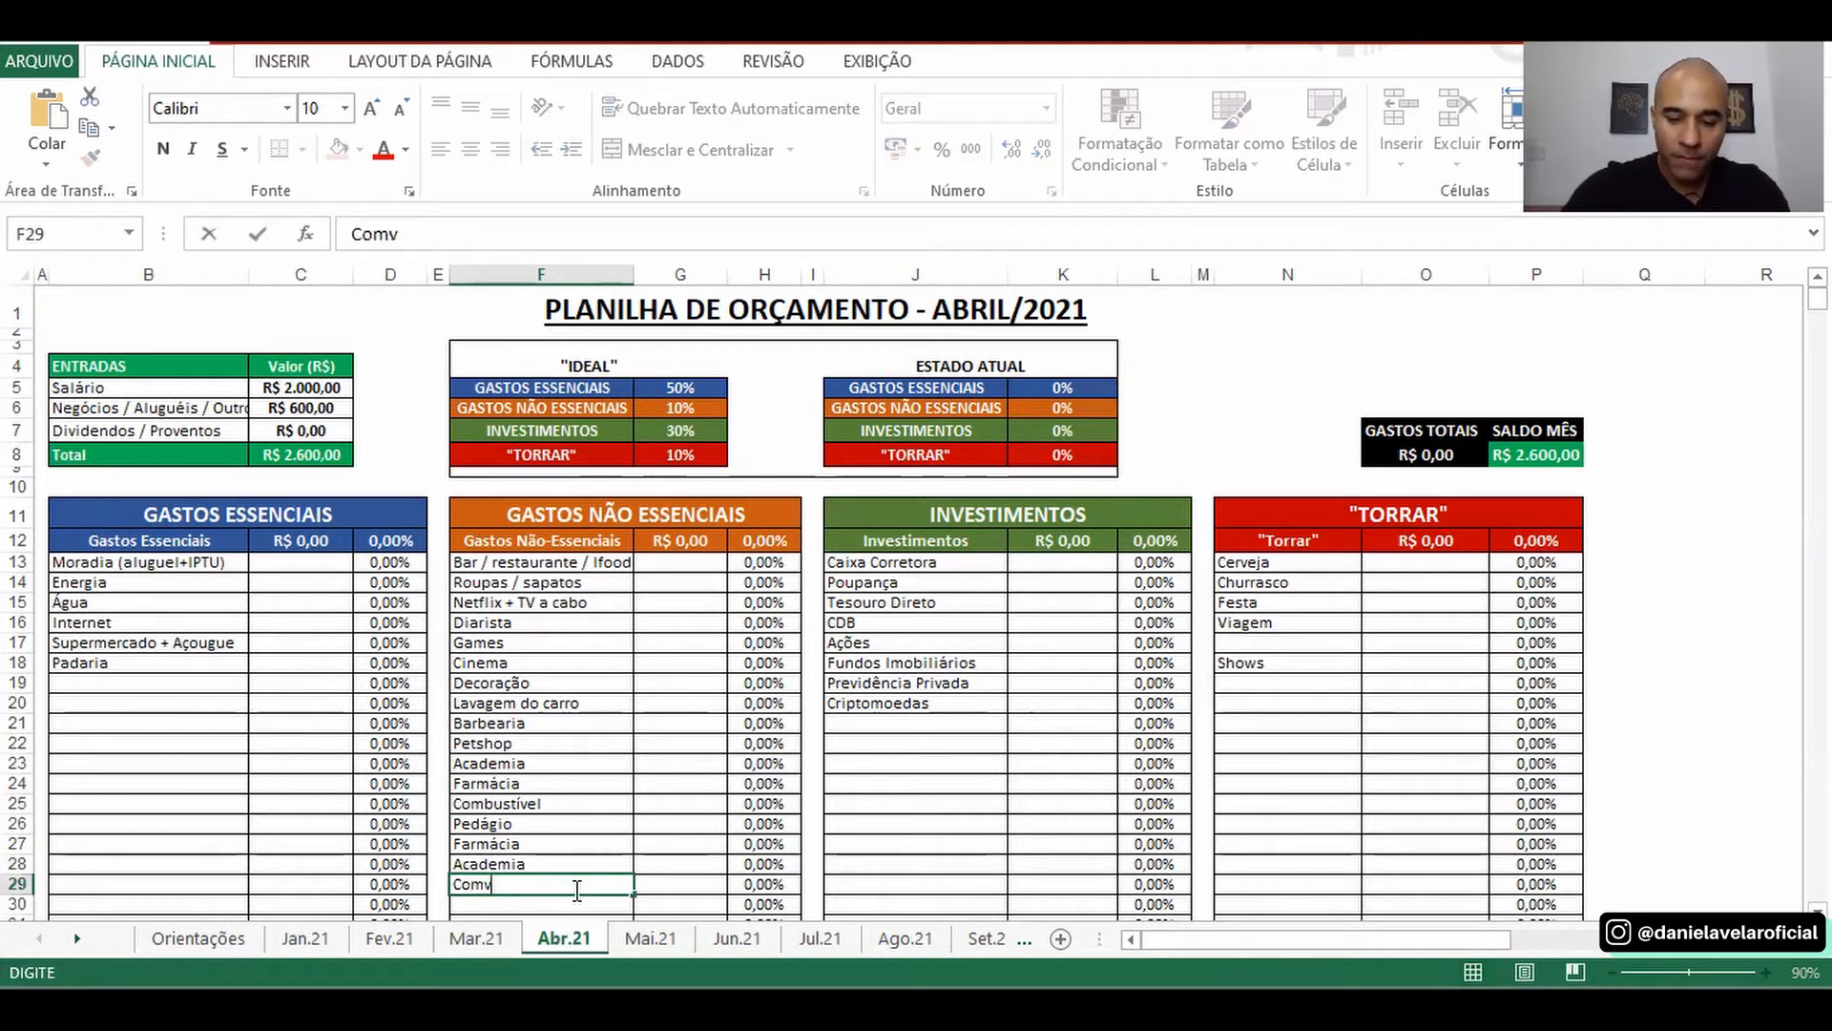
pyautogui.press('BackSpace')
pyautogui.write('bustível')
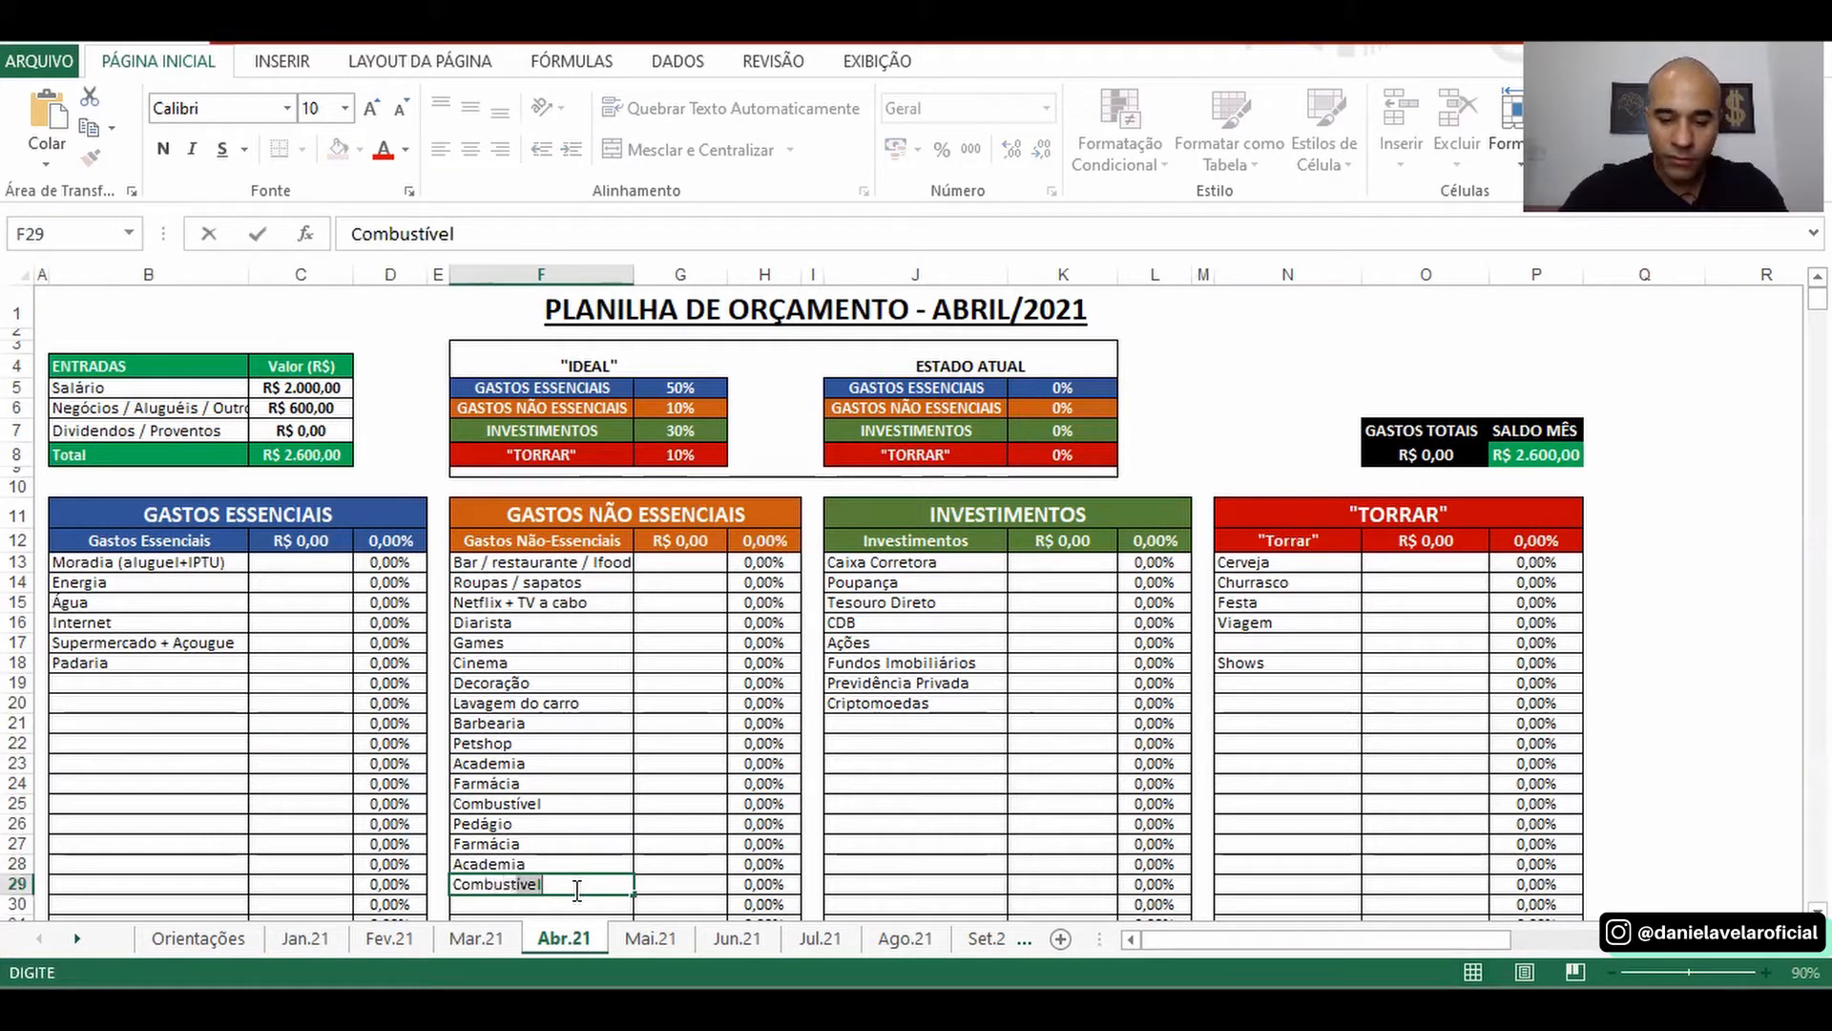
pyautogui.press('Return')
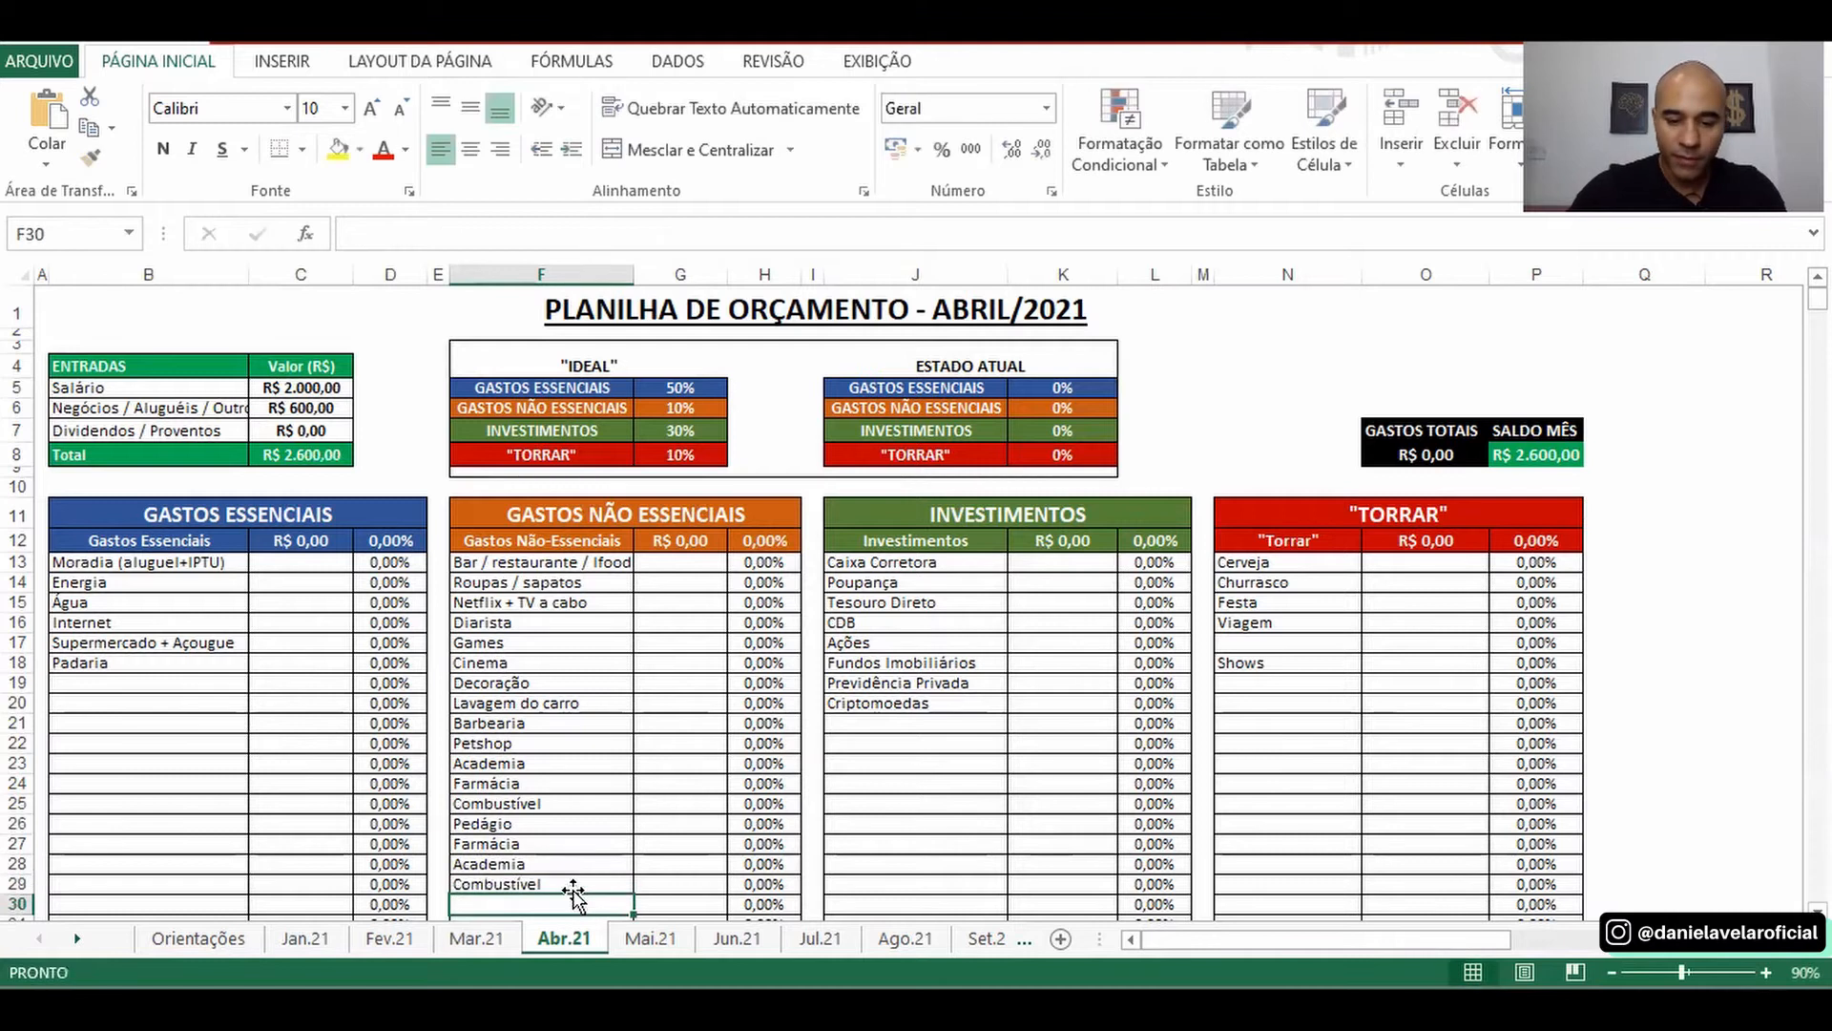
pyautogui.write('Pedágio')
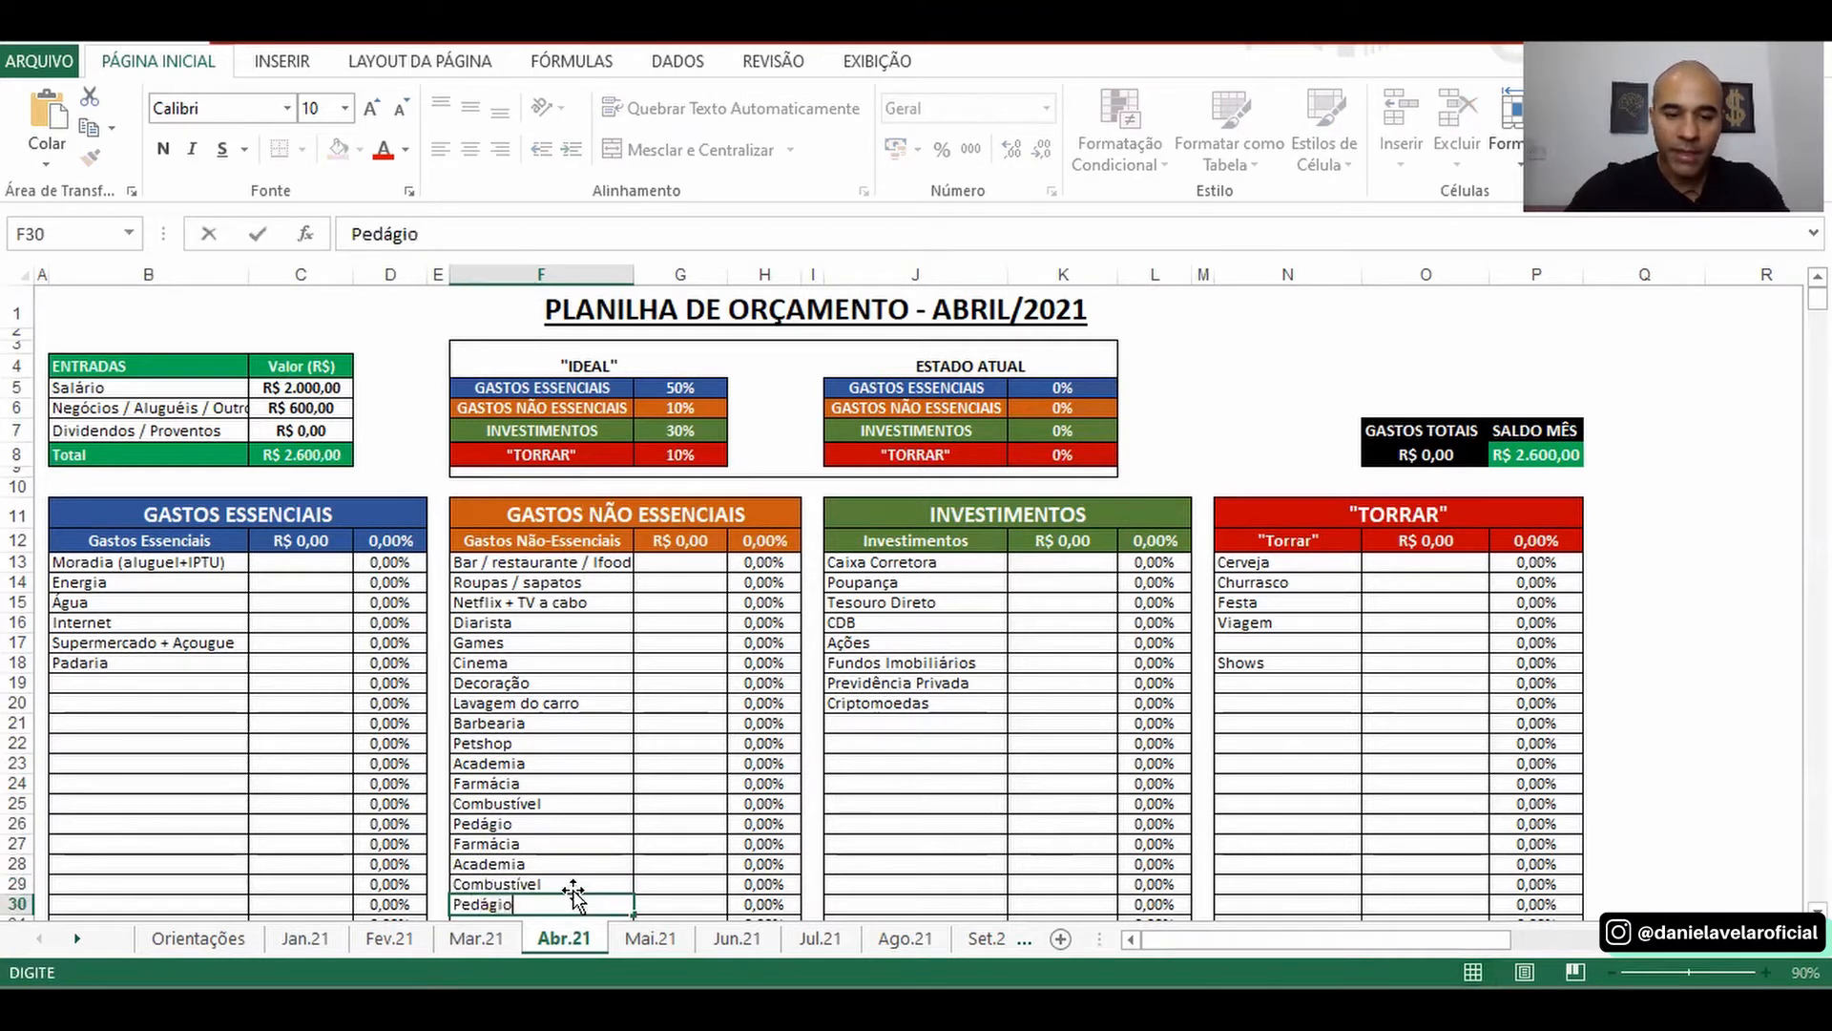
pyautogui.press('Up')
pyautogui.press('Up')
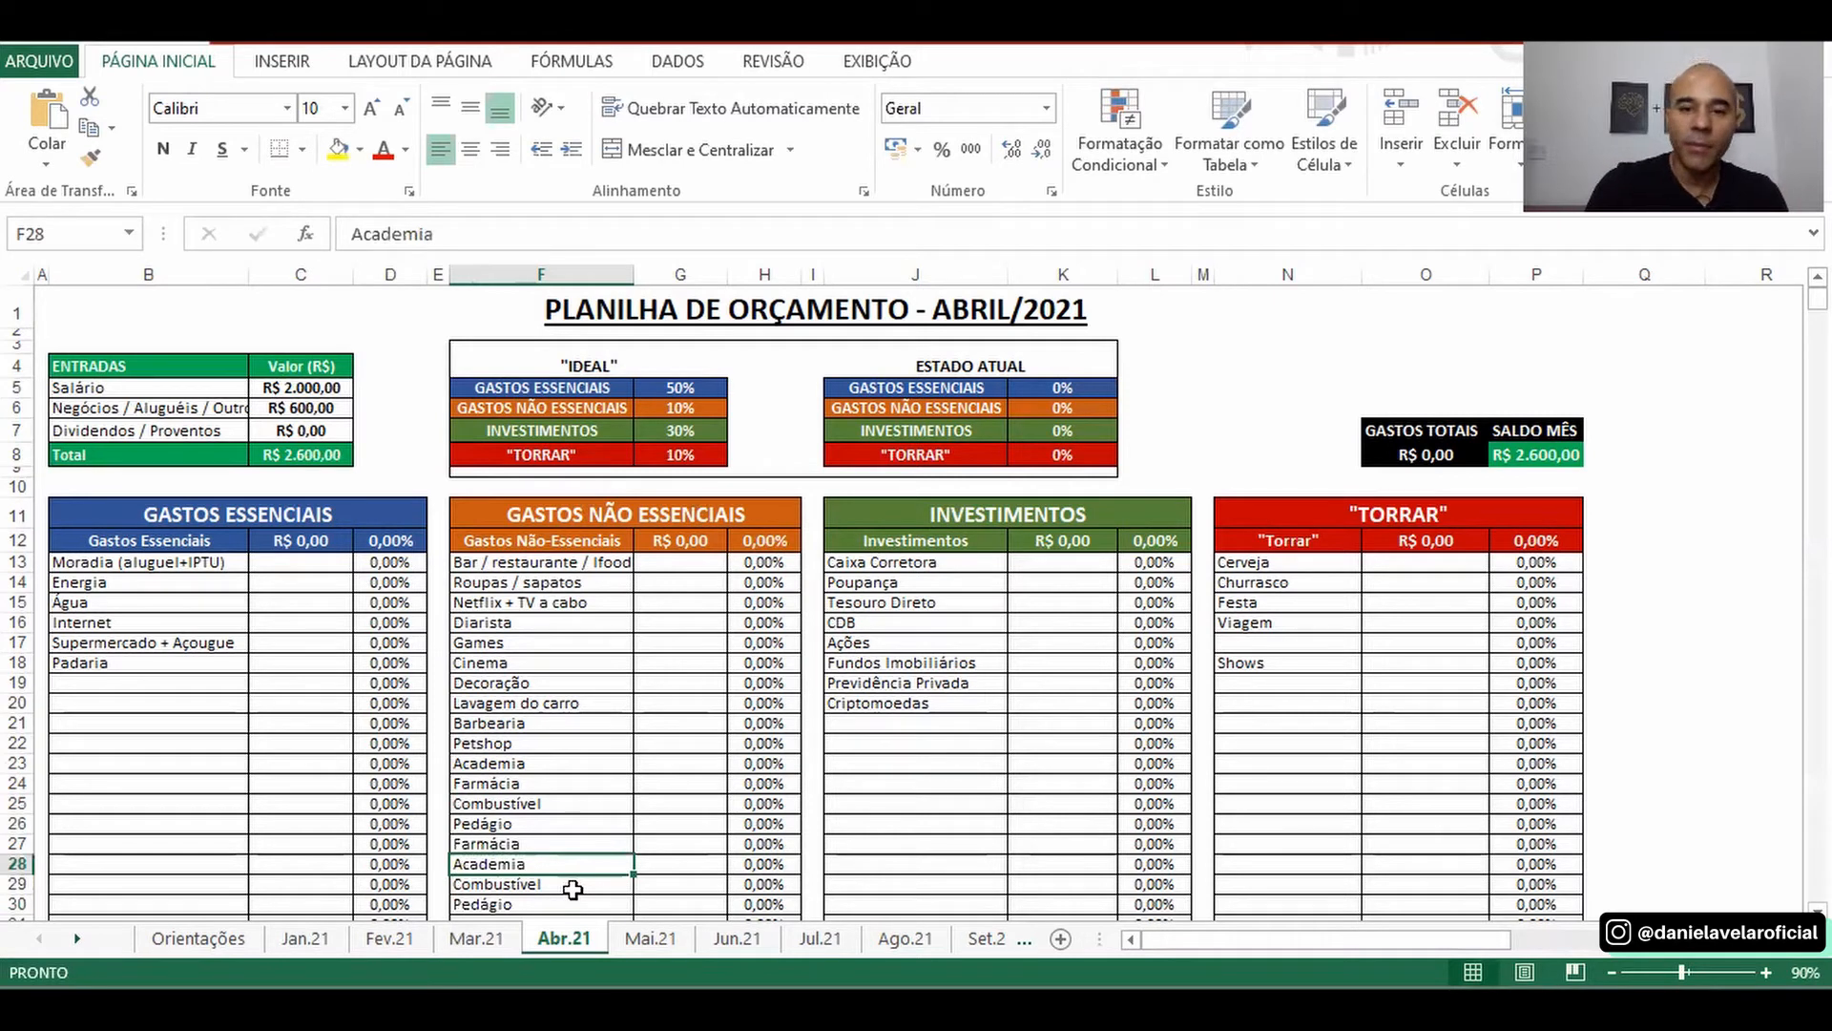
# - Review the categories listed under Gastos Não Essenciais, Investimentos and "Torrar"
pyautogui.click(553, 764)
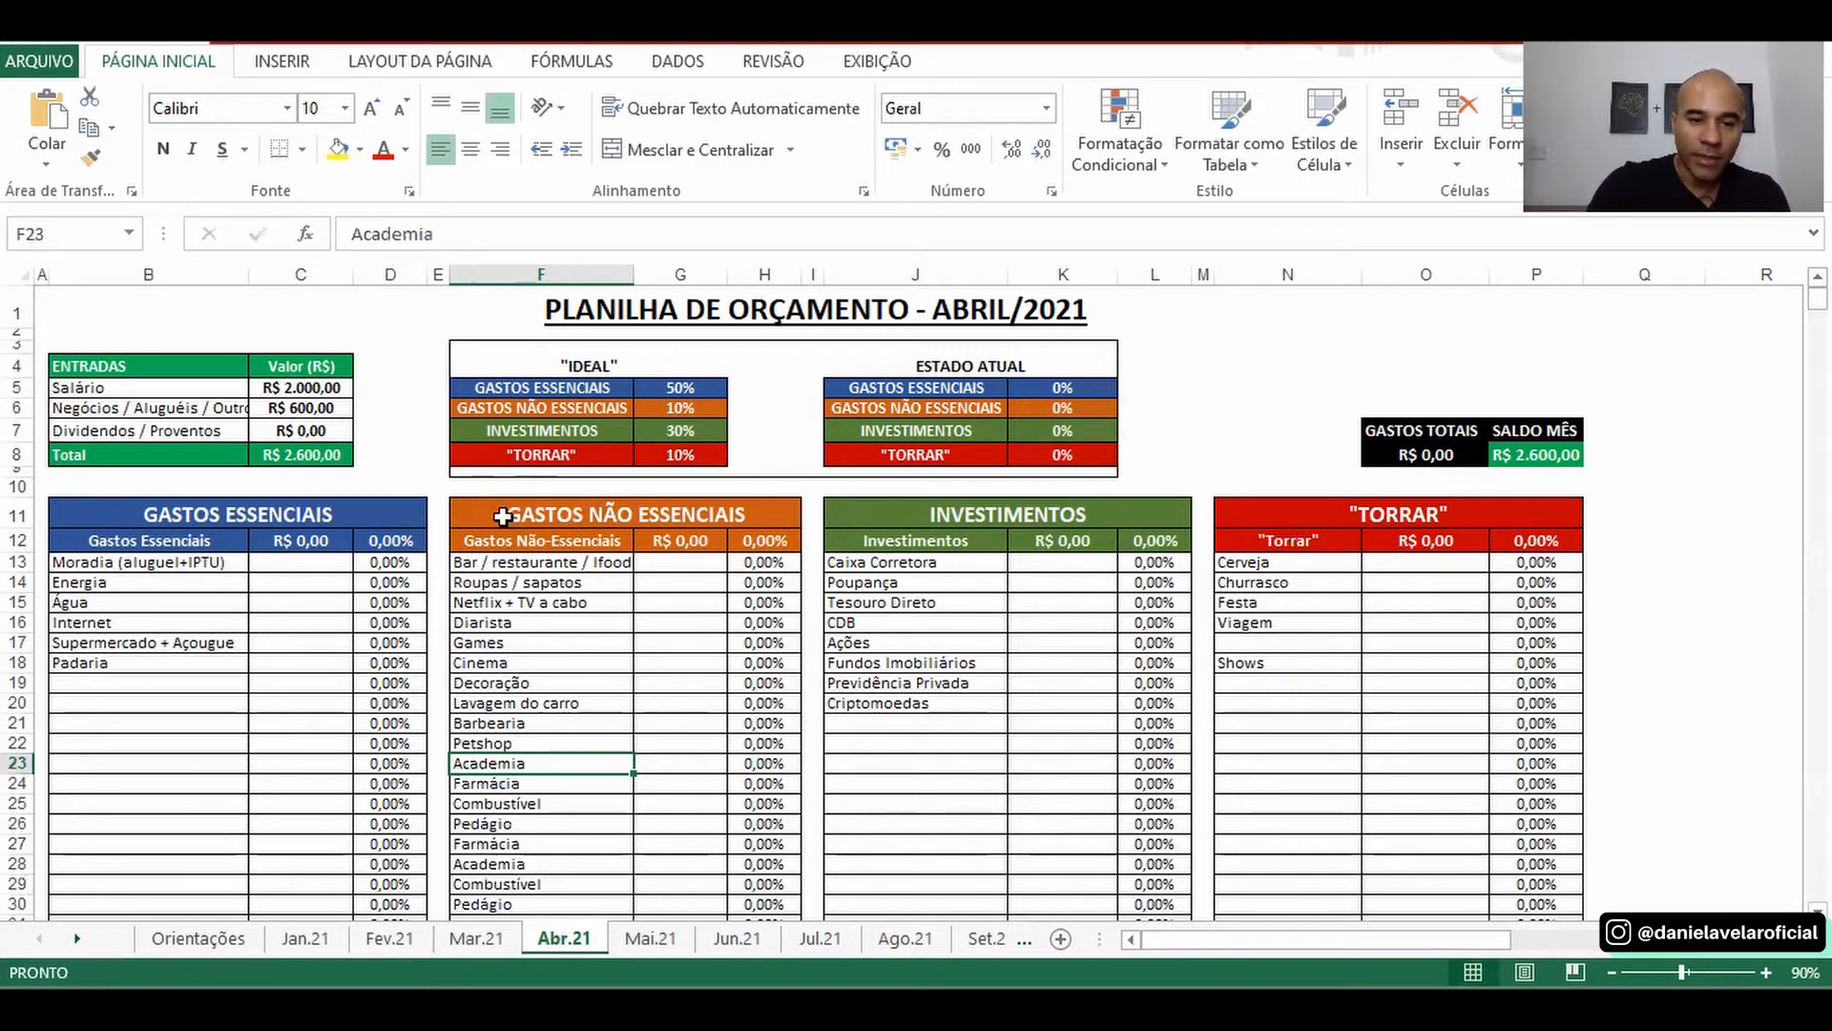
pyautogui.moveTo(498, 516); pyautogui.dragTo(603, 718)
pyautogui.click(587, 670)
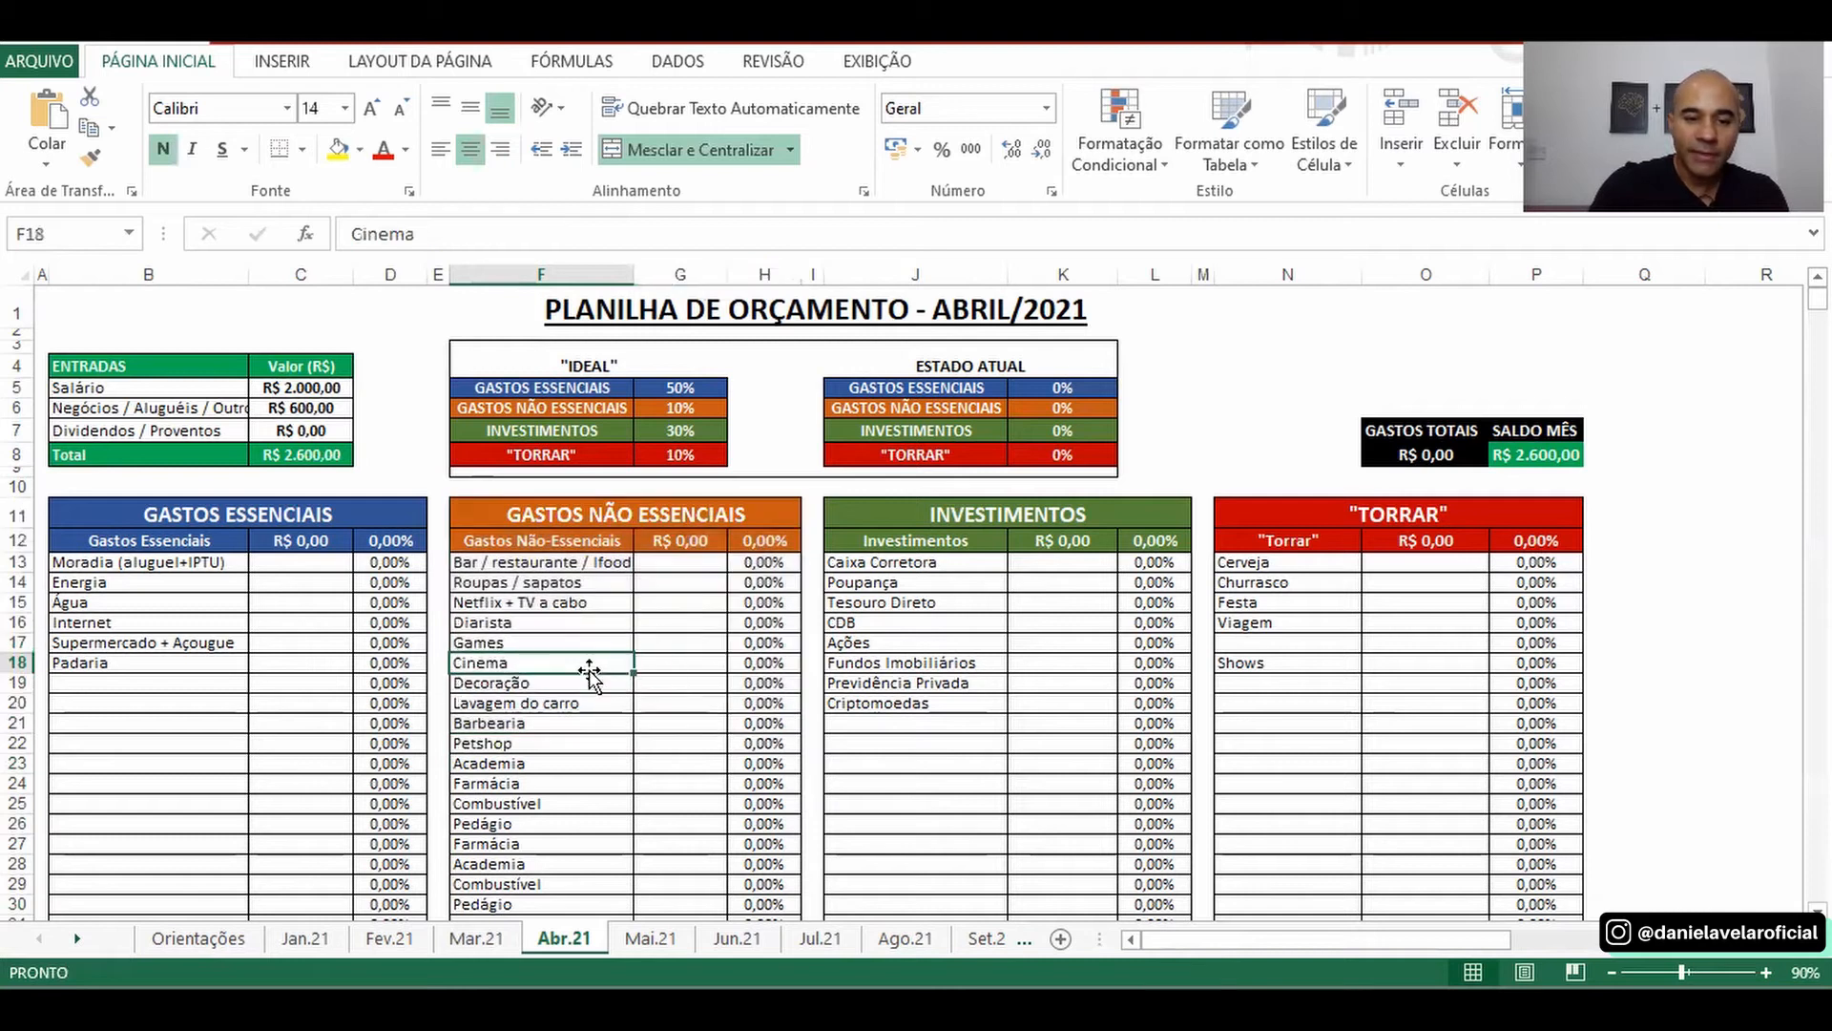
pyautogui.click(586, 602)
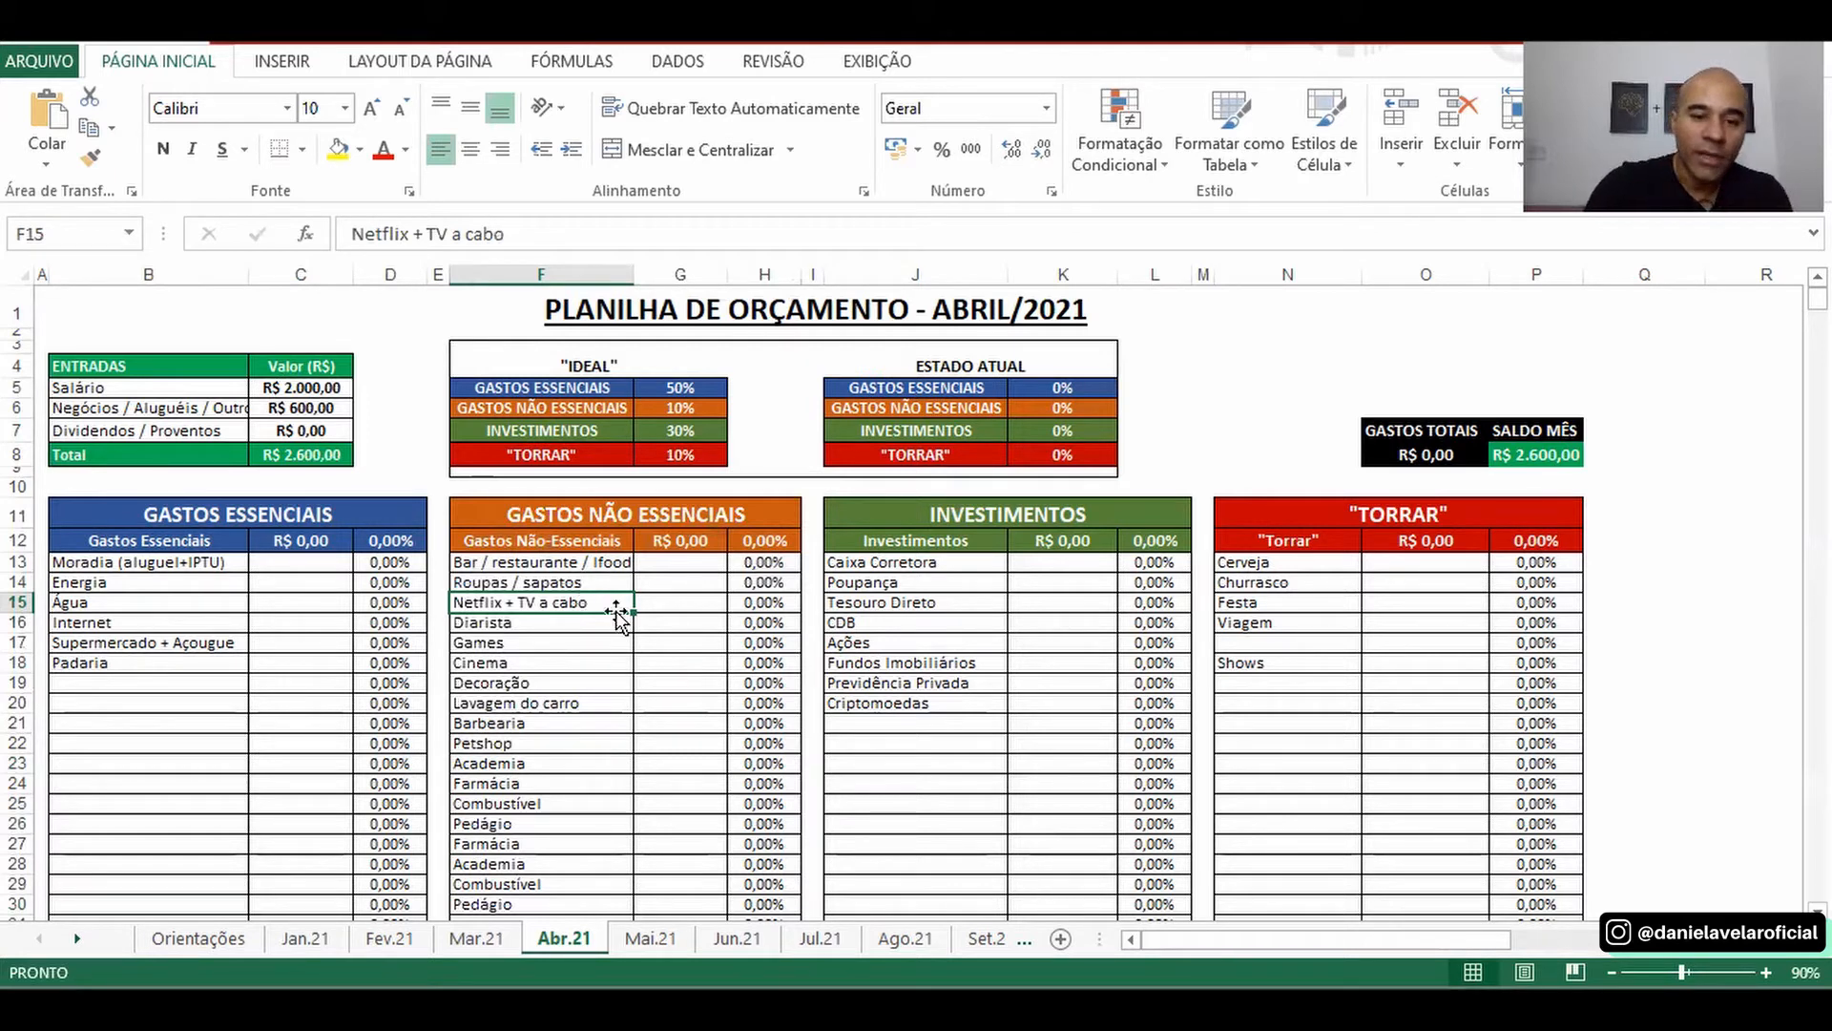
pyautogui.moveTo(594, 662); pyautogui.dragTo(559, 608)
pyautogui.click(560, 609)
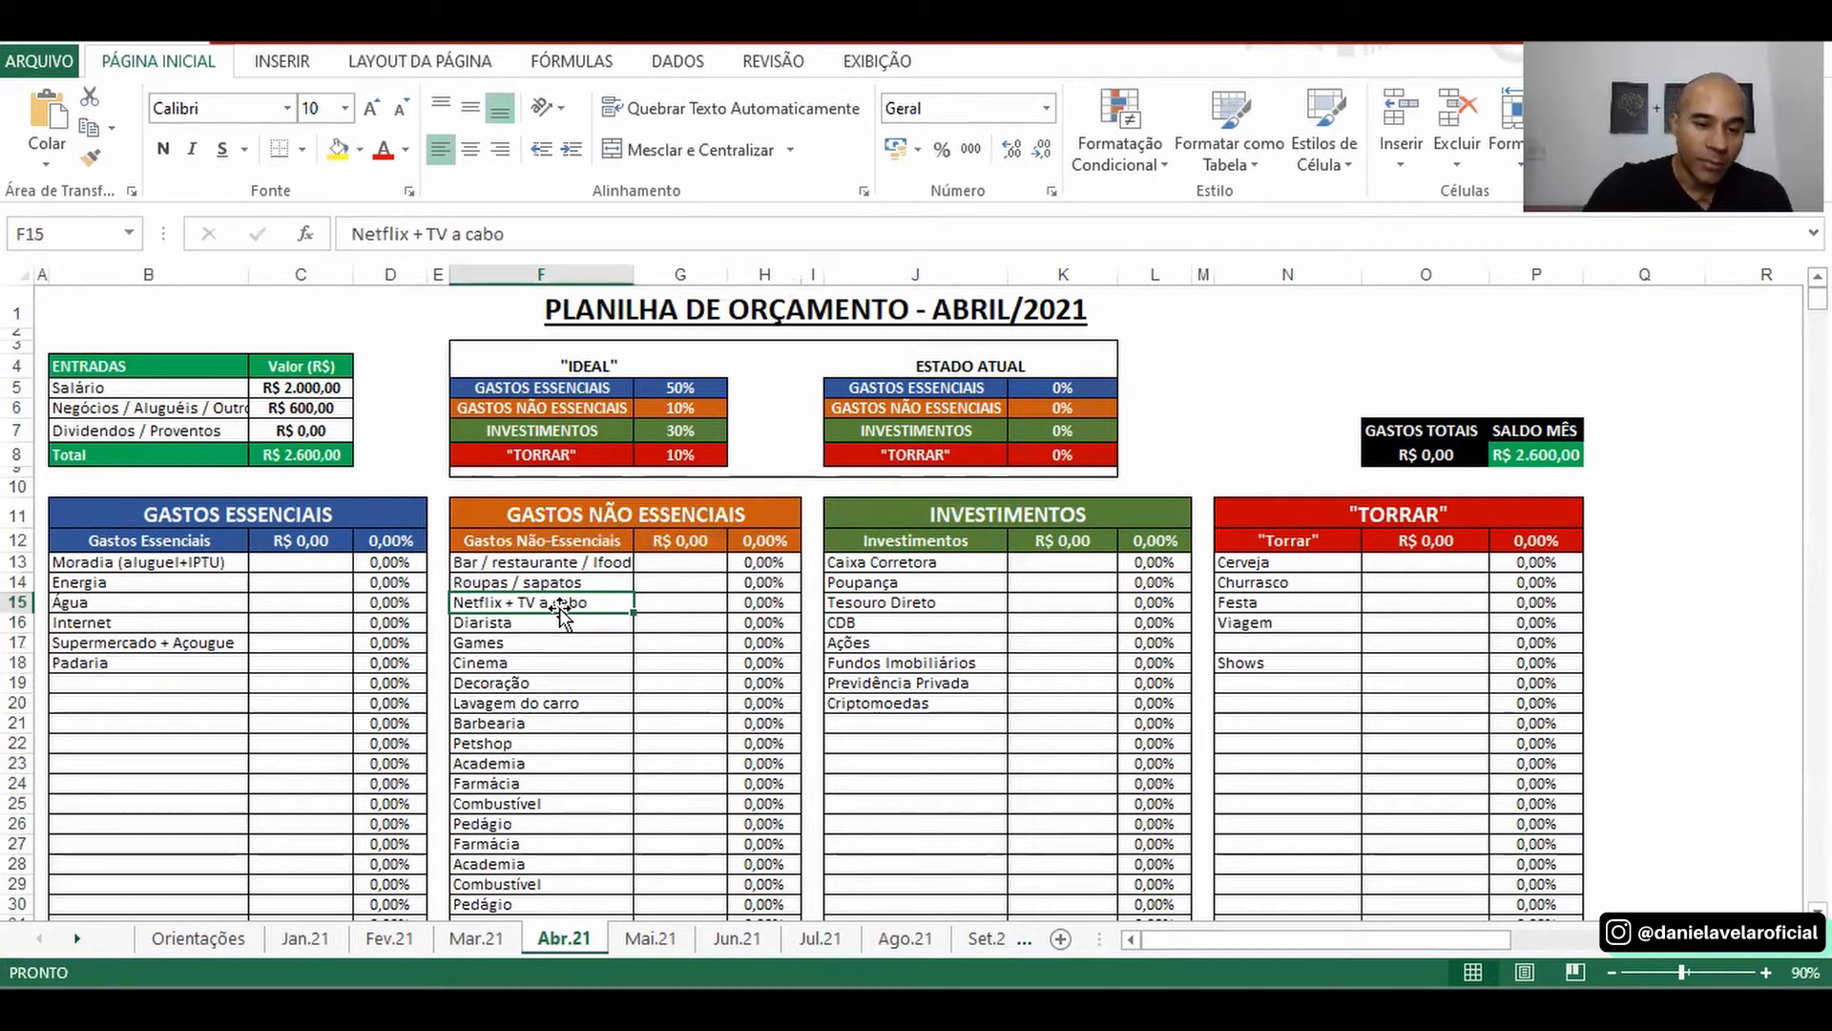
pyautogui.click(546, 721)
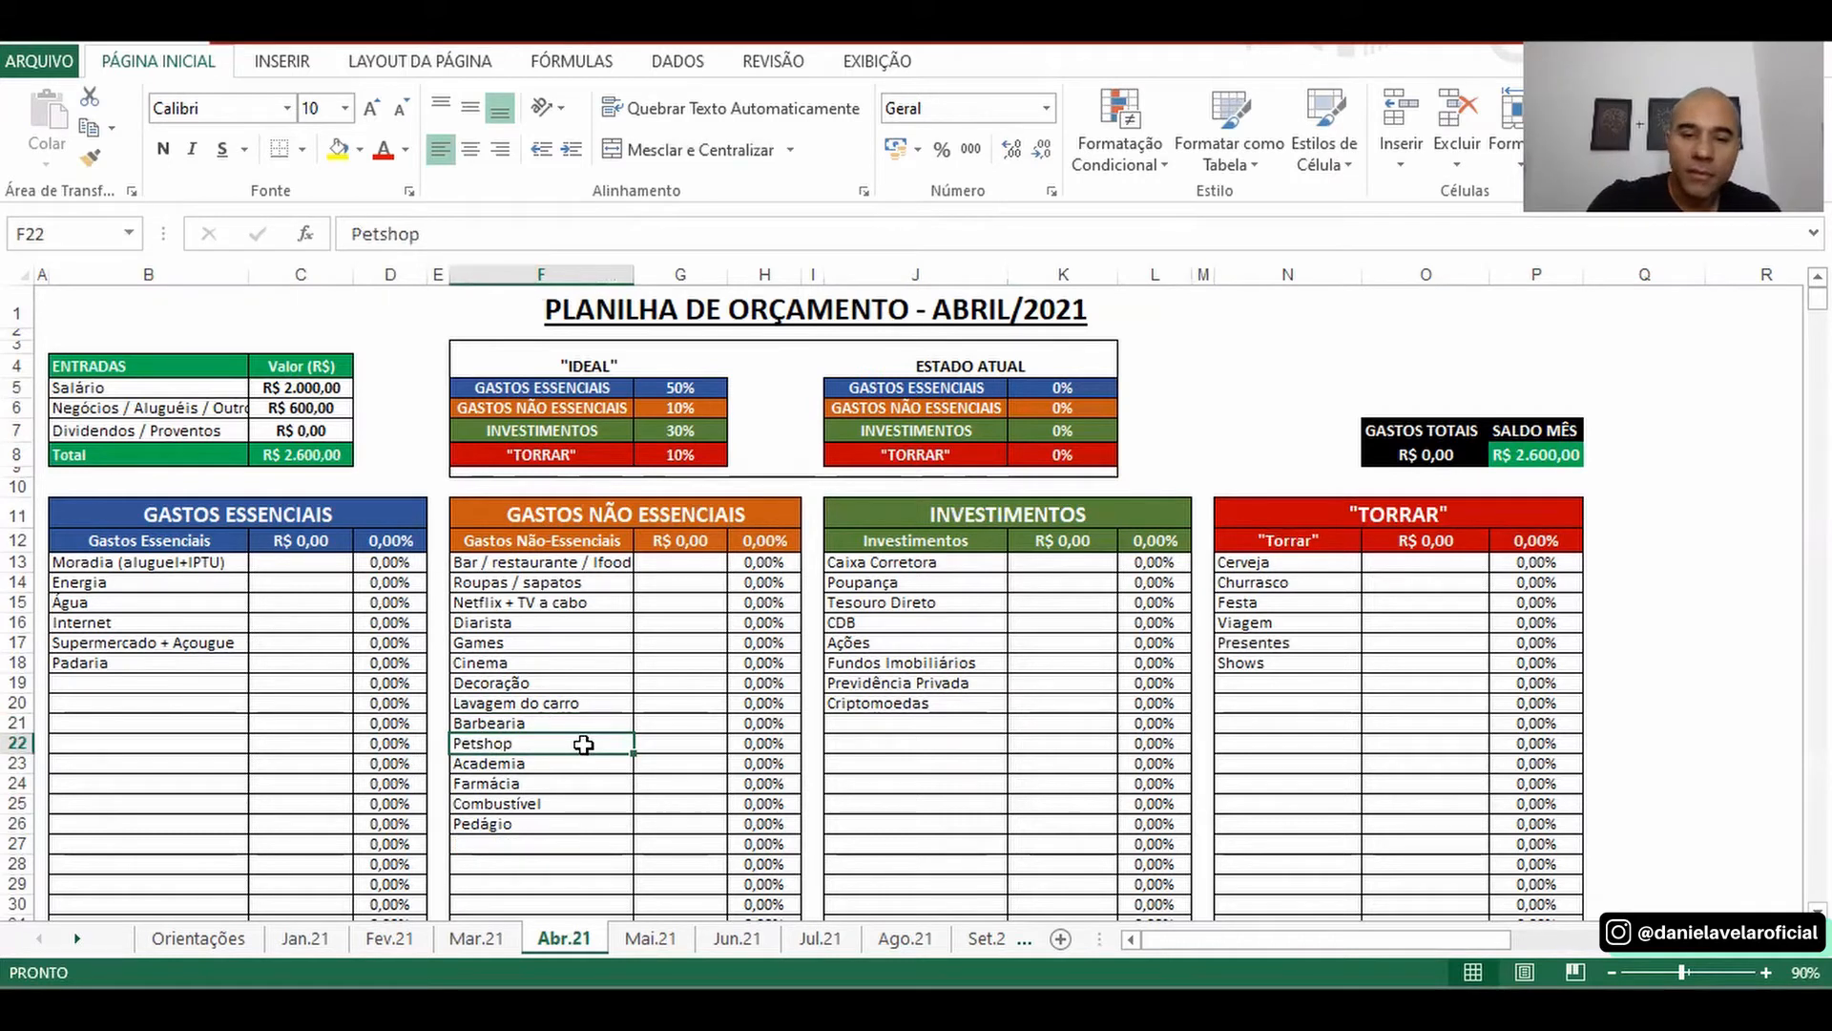
pyautogui.moveTo(891, 514); pyautogui.dragTo(1018, 760)
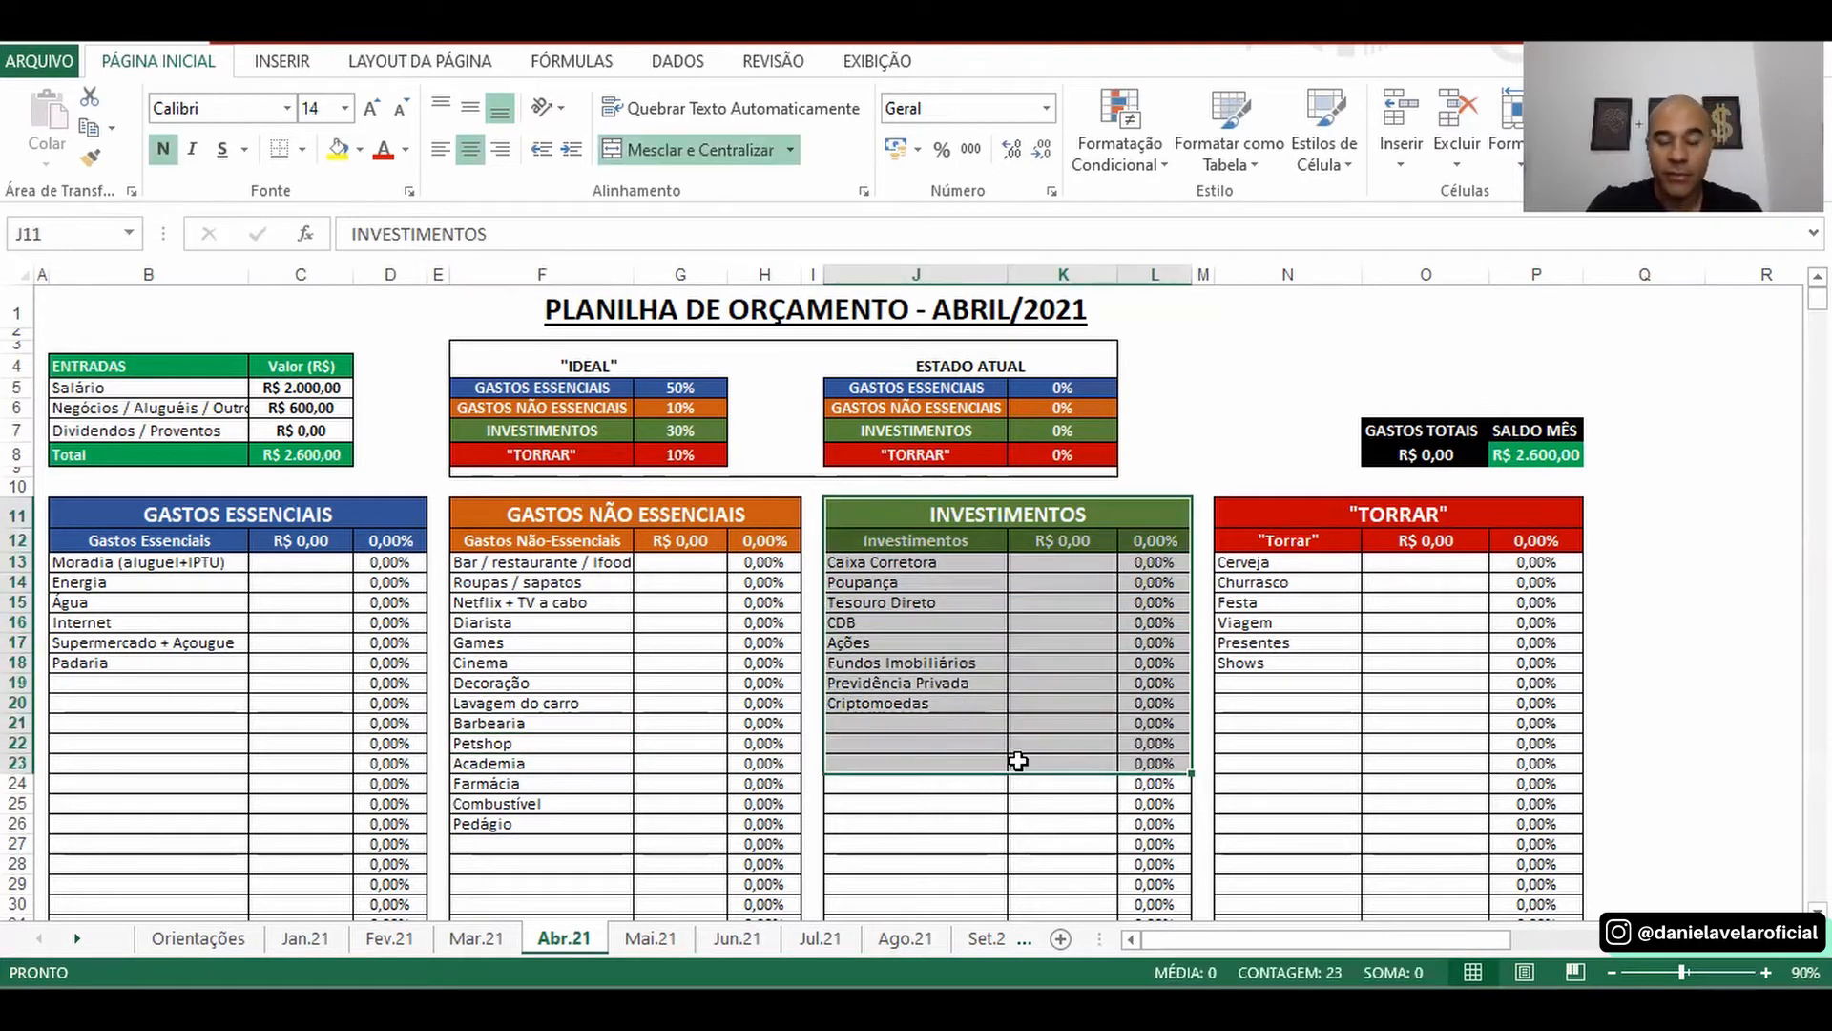
pyautogui.click(1296, 515)
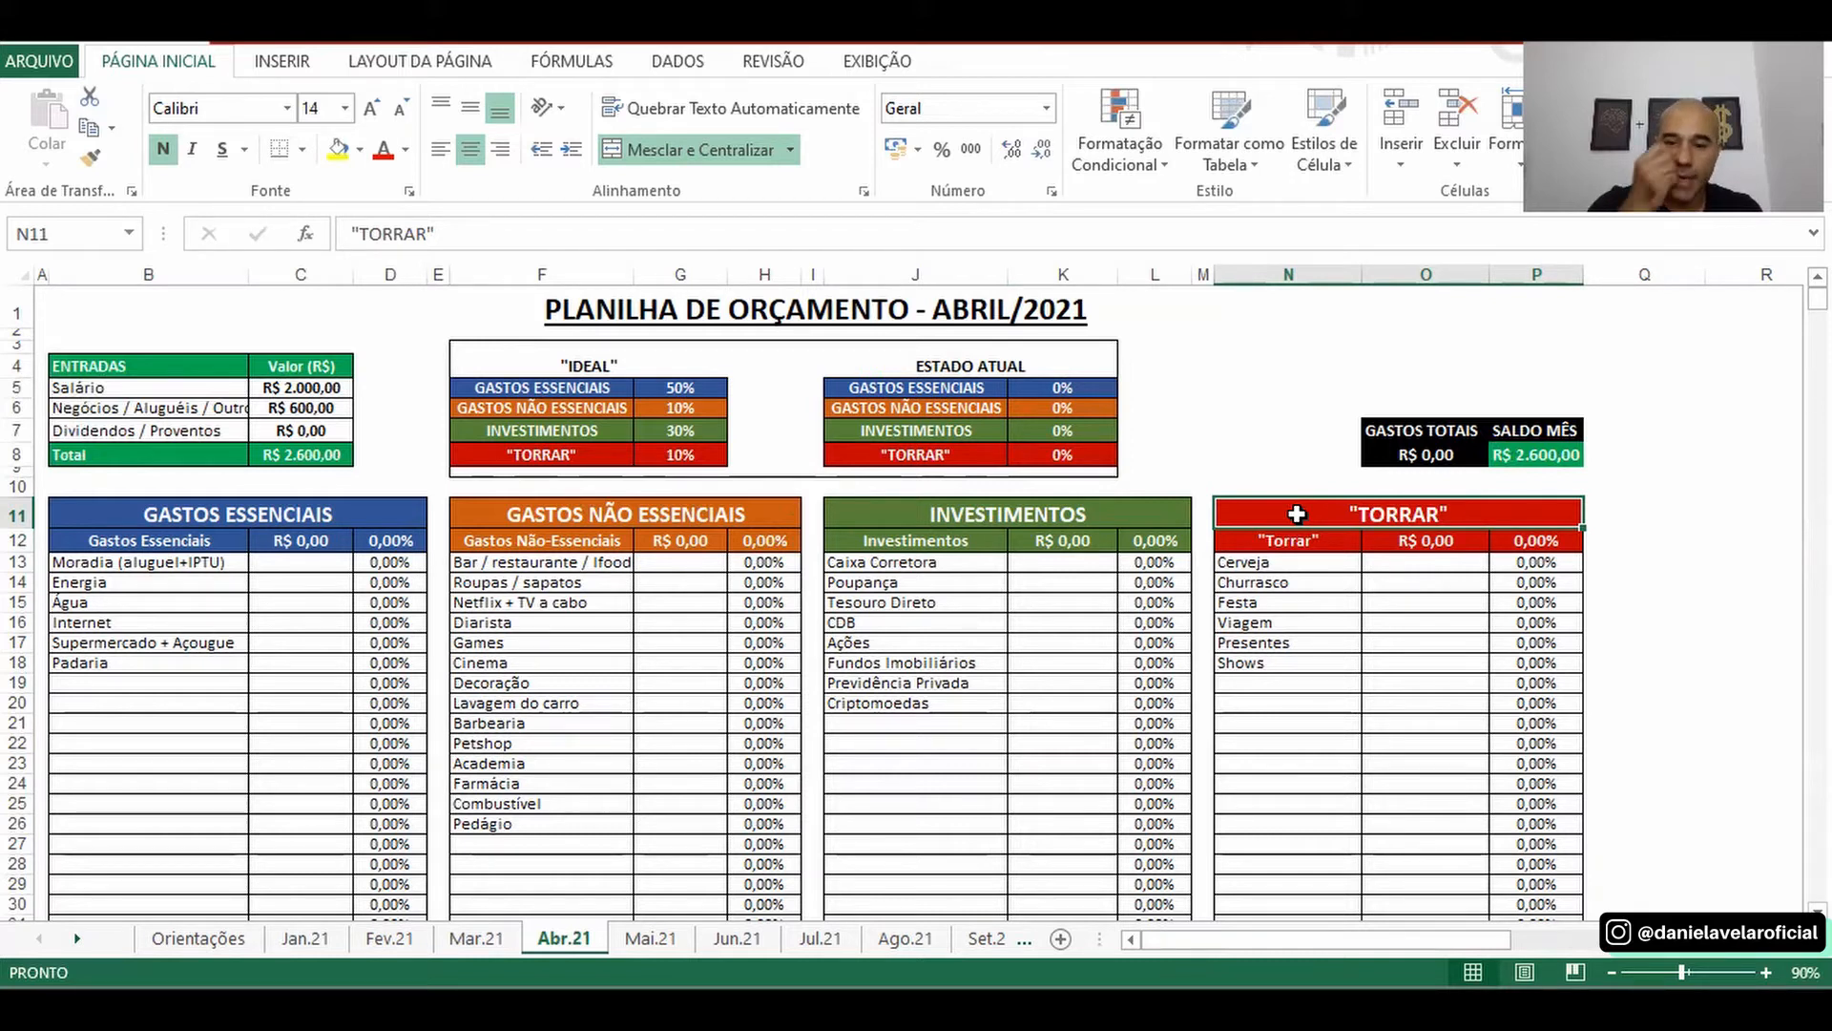
pyautogui.click(1320, 561)
pyautogui.press('Down')
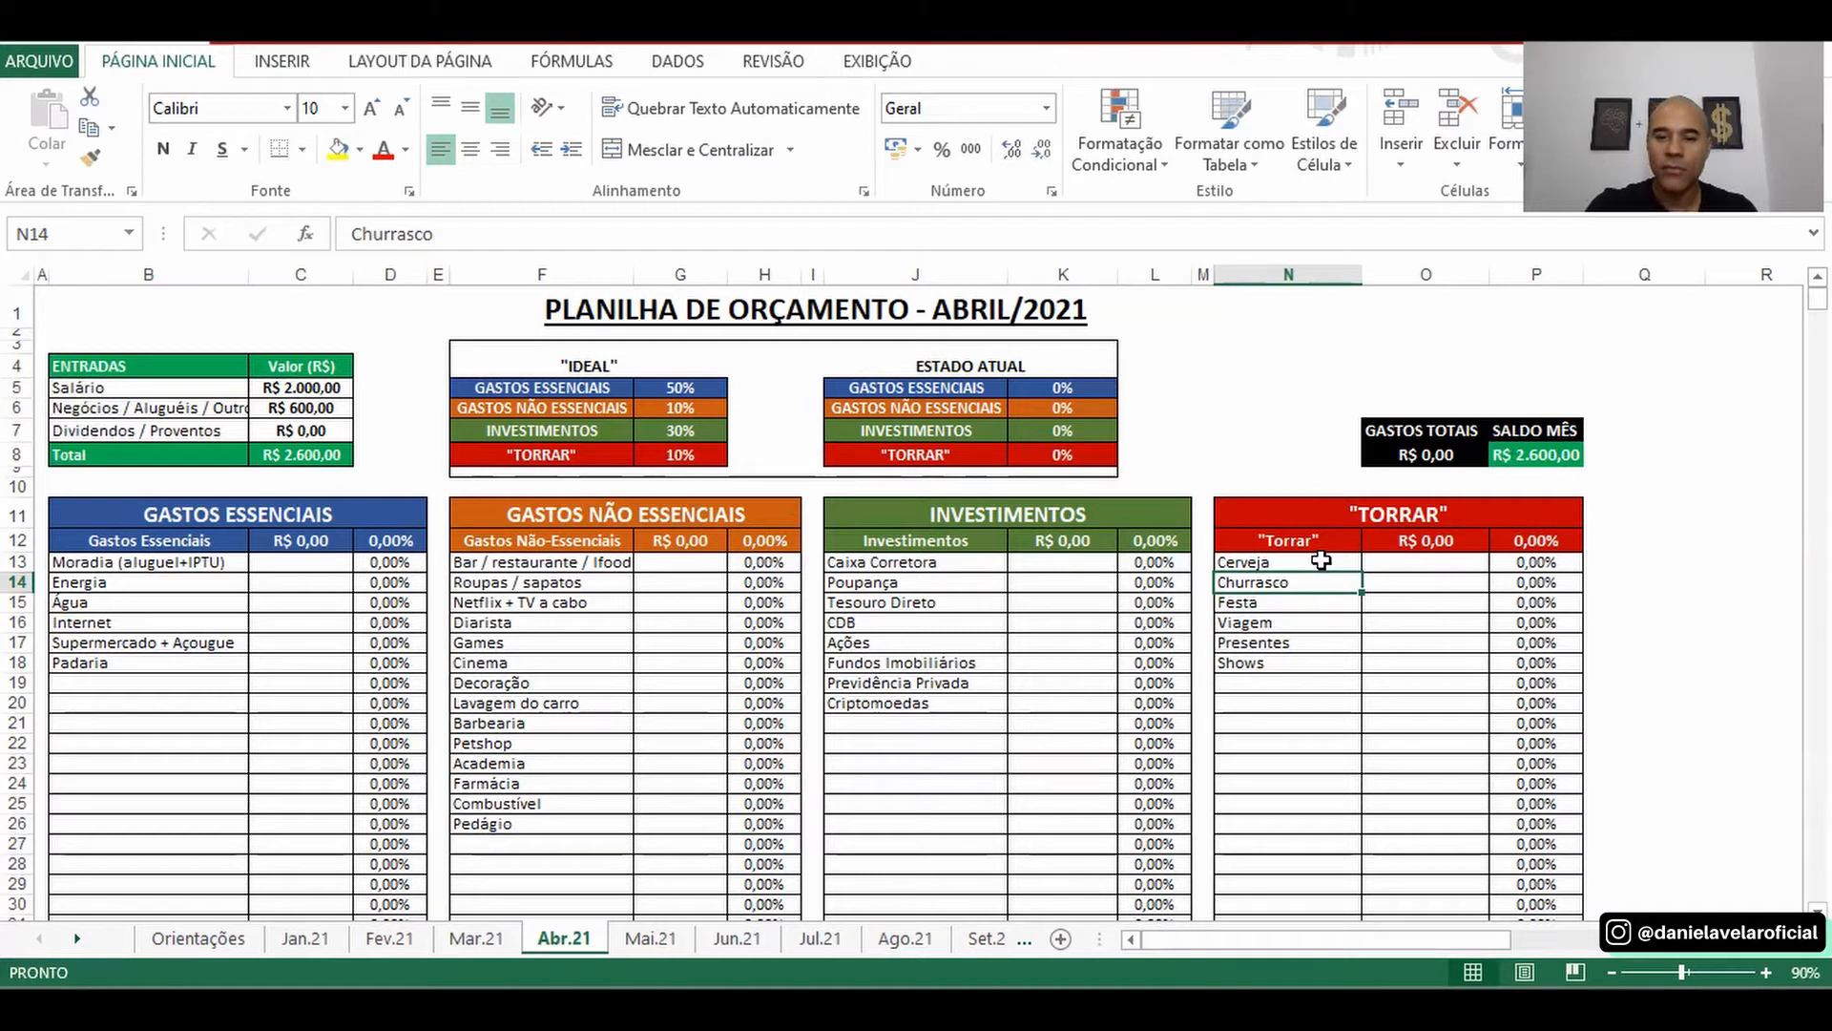
# - Clear Presentes from cell N17 of the "Torrar" list and check the Gastos Totais and Saldo Mês summary
pyautogui.click(1300, 642)
pyautogui.press('Delete')
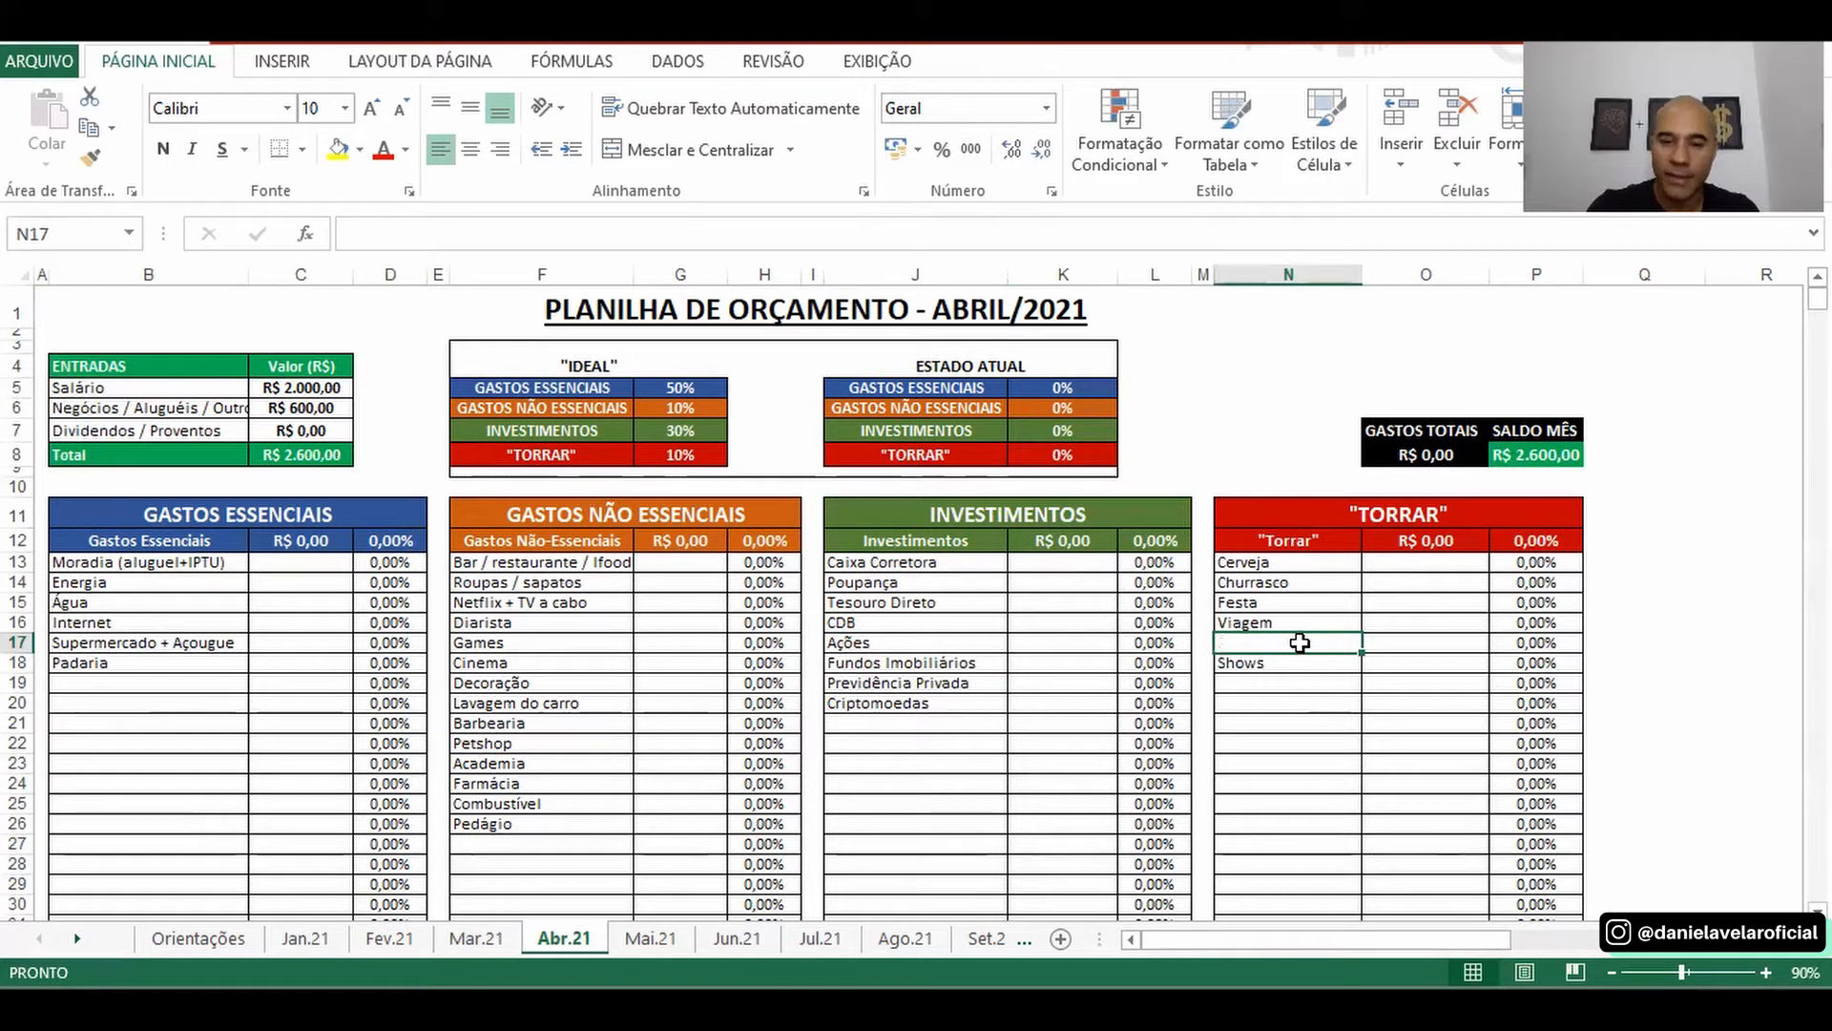
pyautogui.click(325, 563)
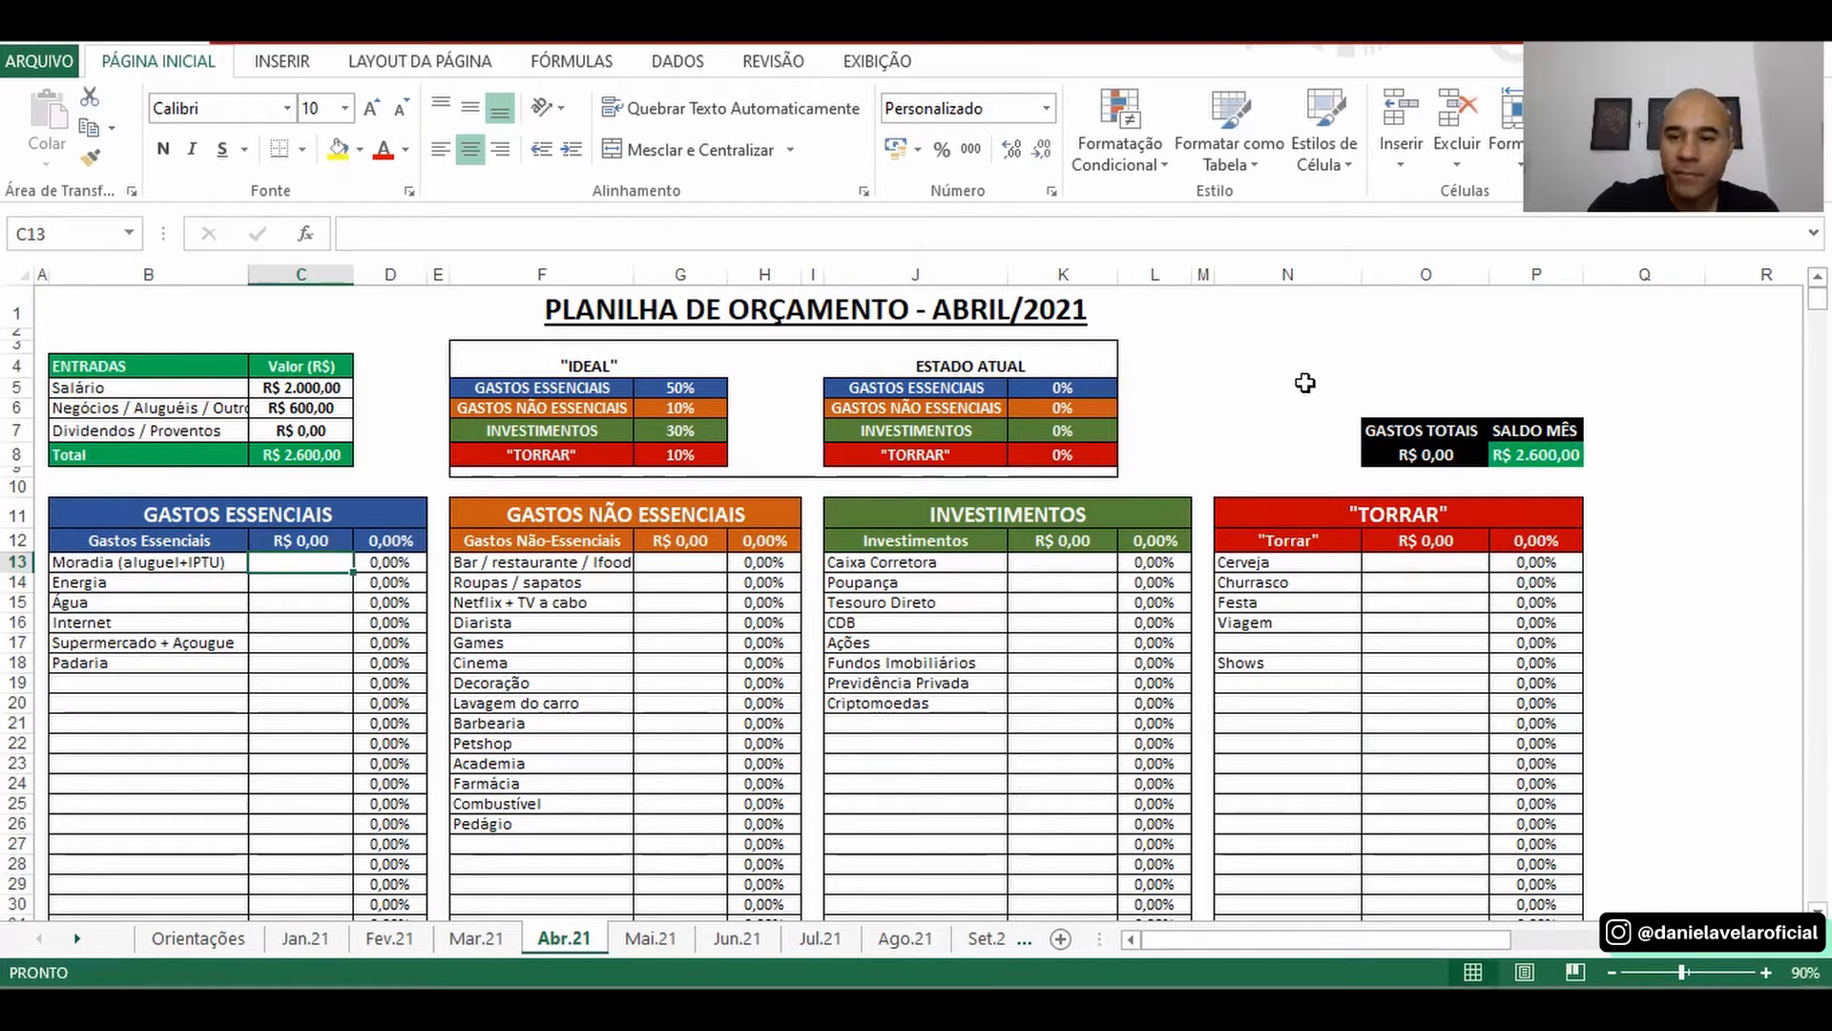
pyautogui.moveTo(1364, 366); pyautogui.dragTo(1584, 477)
pyautogui.click(1565, 455)
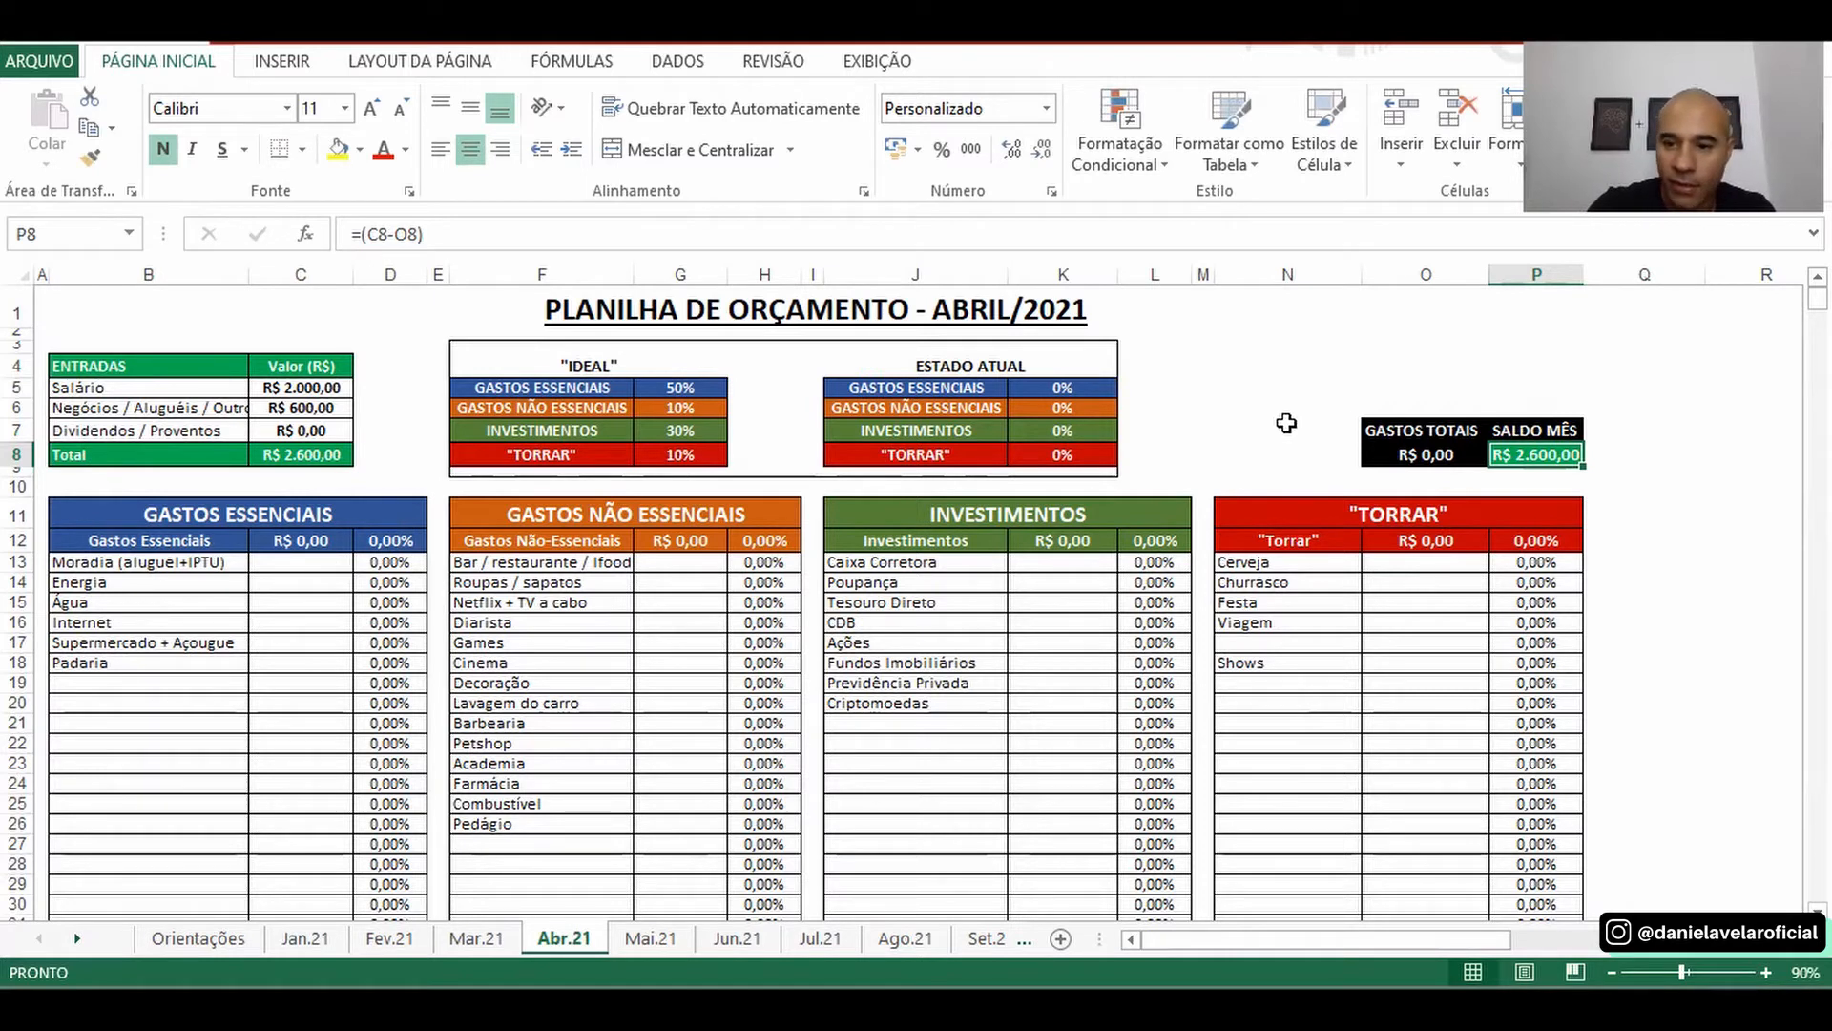
pyautogui.moveTo(1424, 387); pyautogui.dragTo(1609, 467)
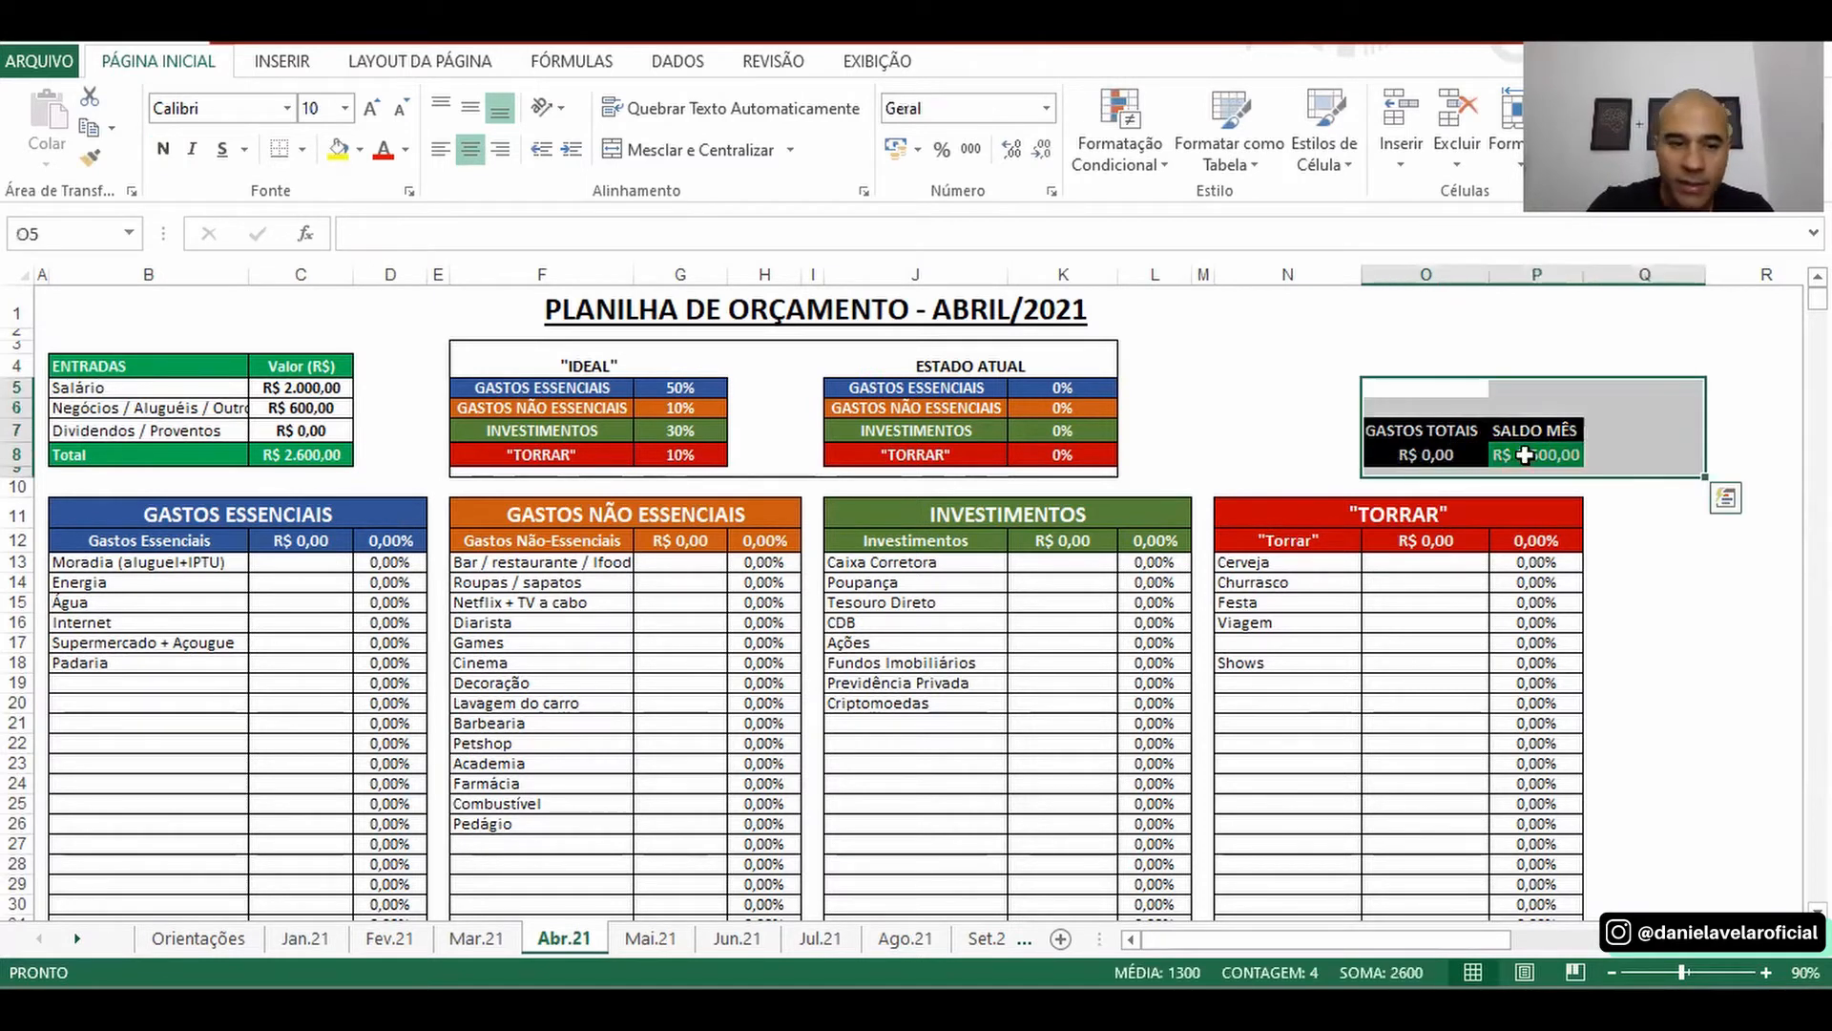
# - Enter 1000,00 for Moradia and 50,00 for Energia in the Gastos Essenciais value column
pyautogui.click(315, 562)
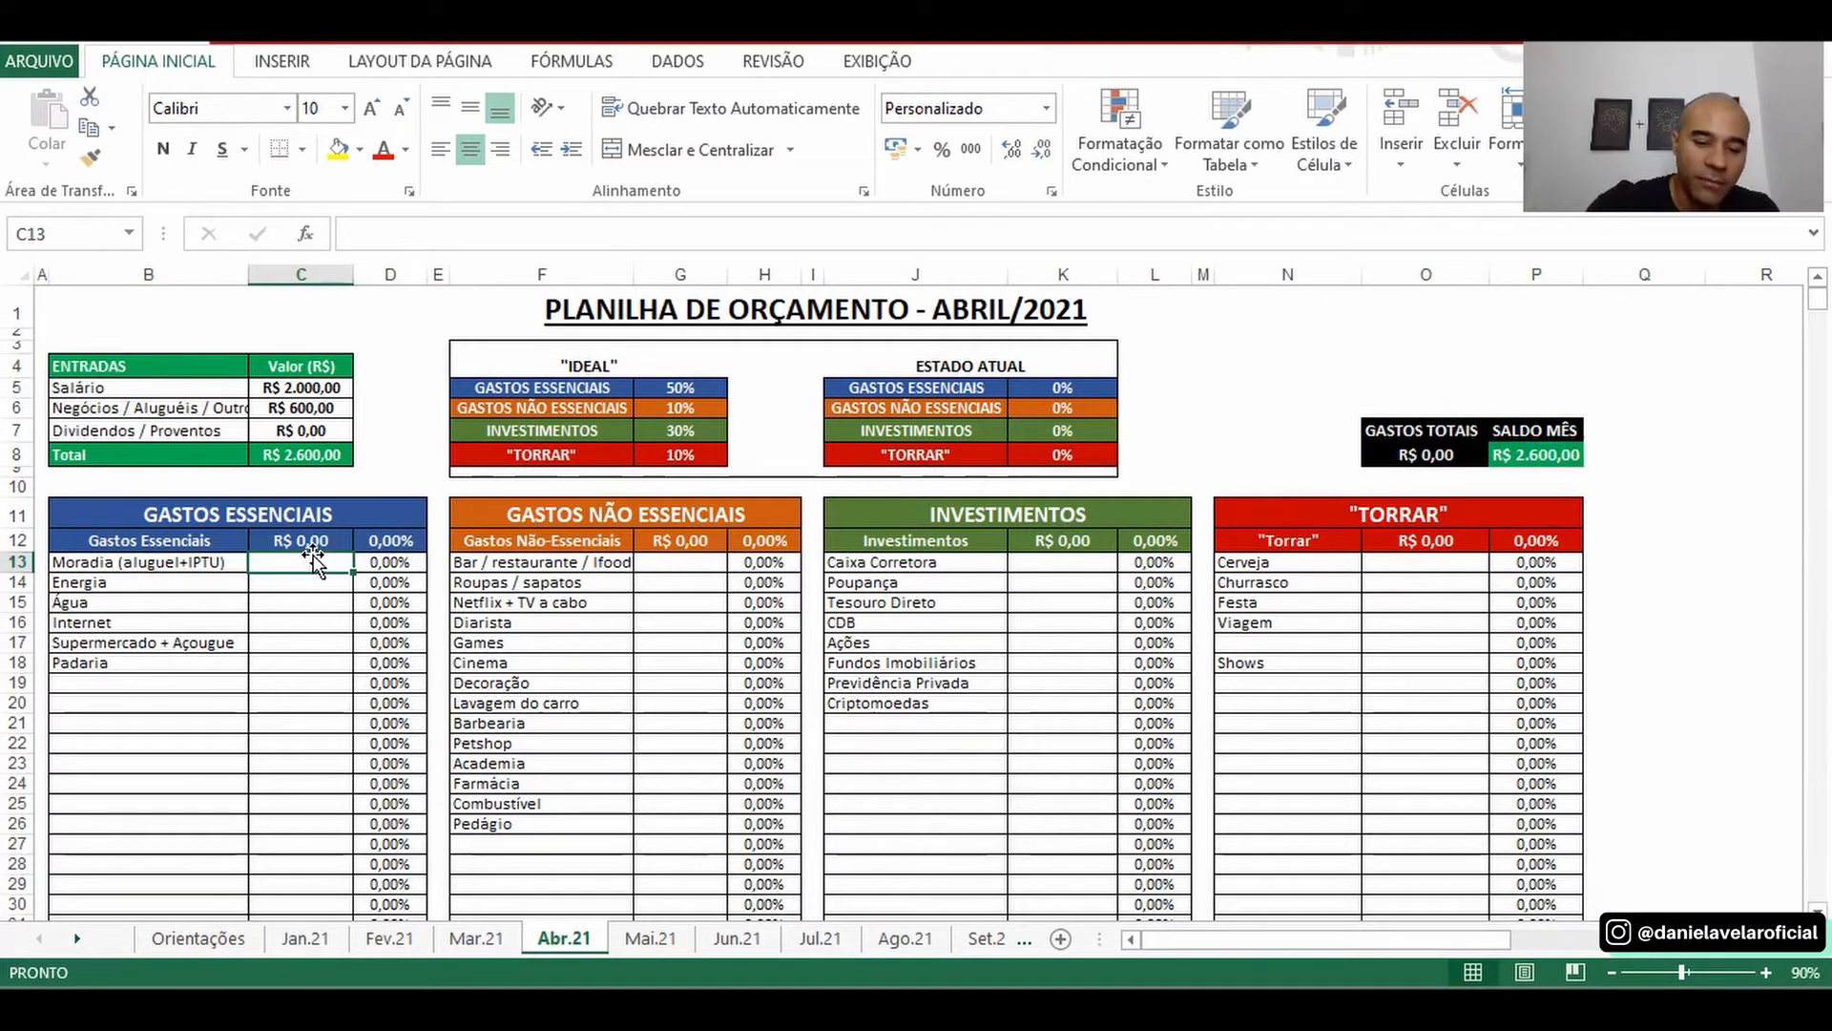
pyautogui.write('1000,0')
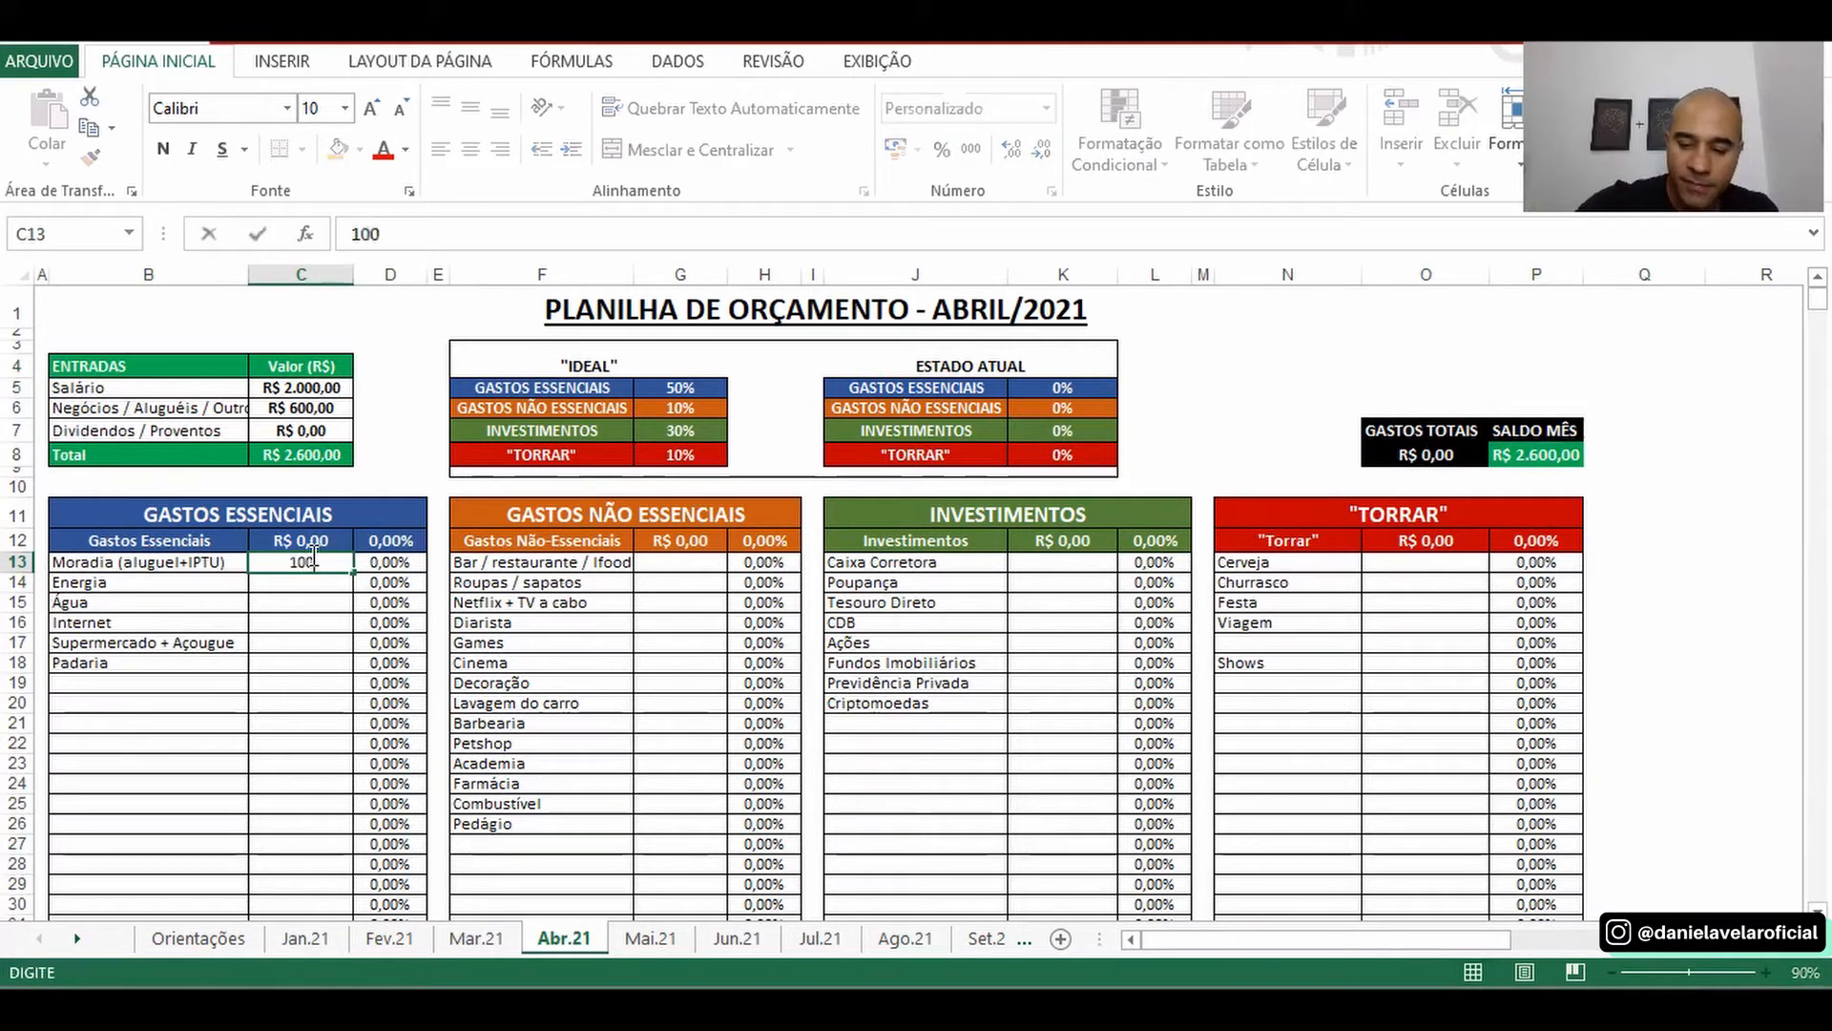
pyautogui.press('Return')
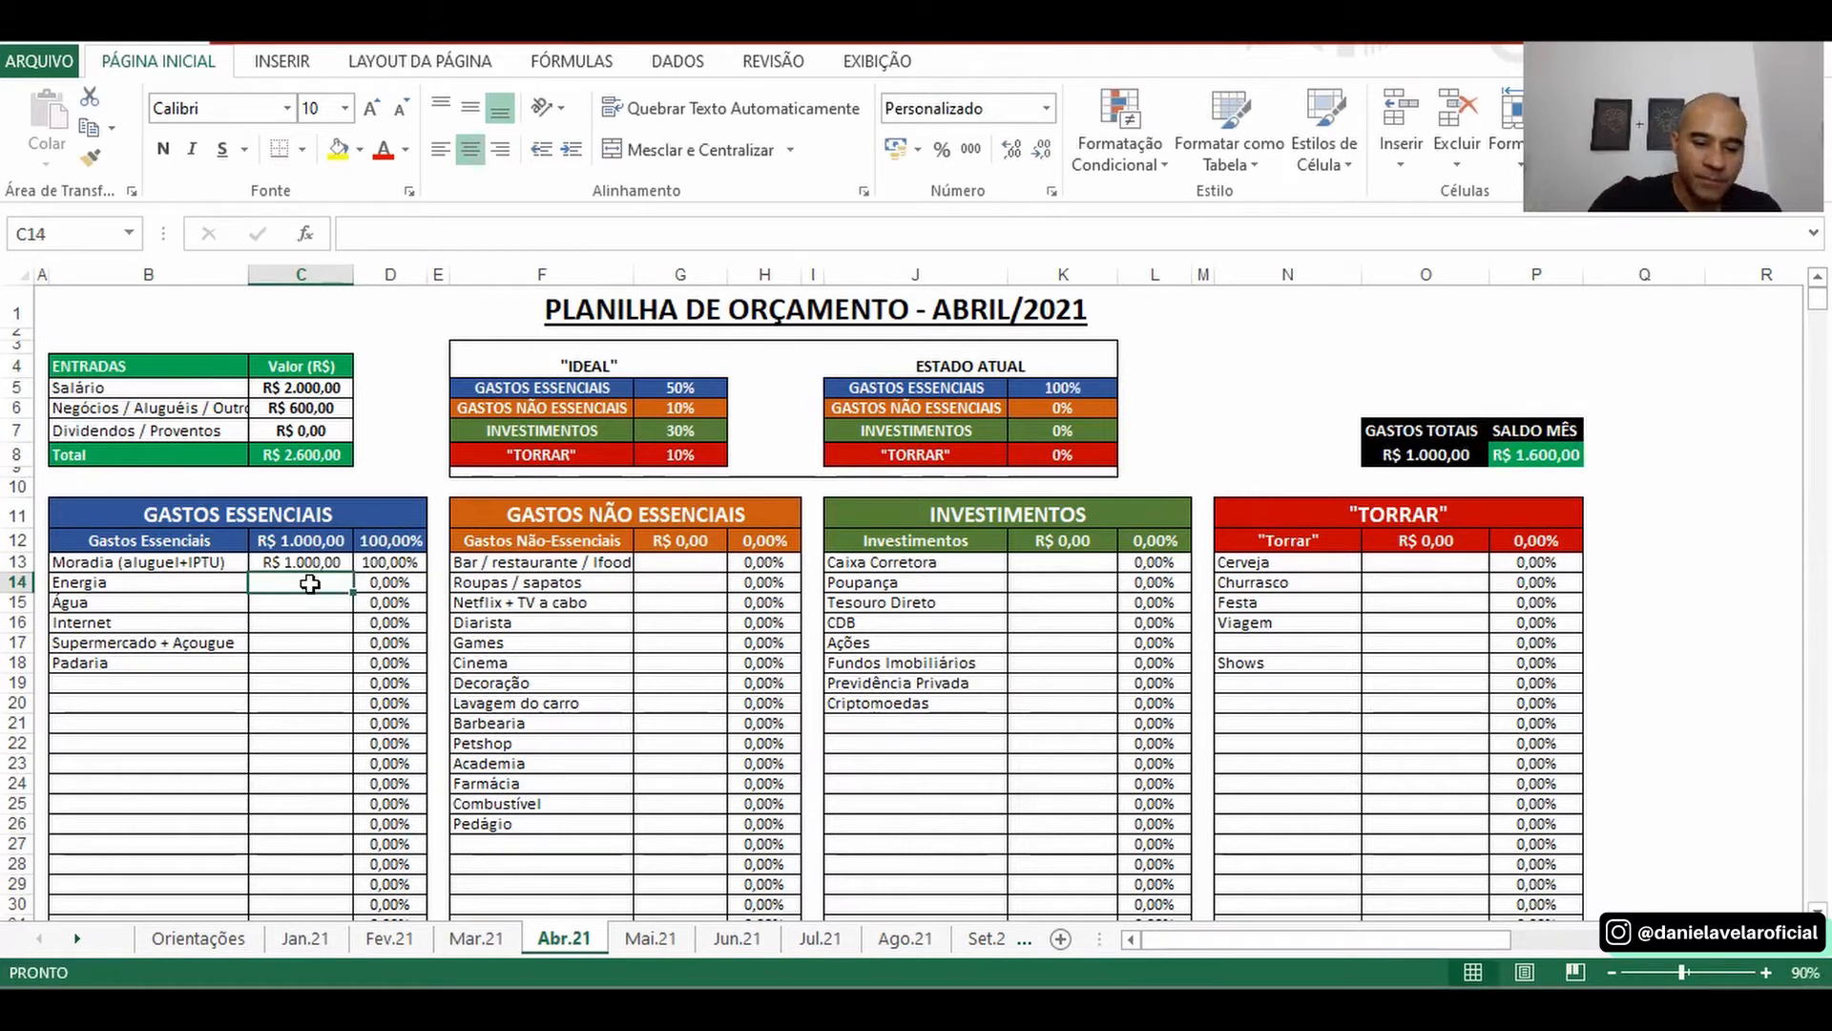
pyautogui.write('50,00')
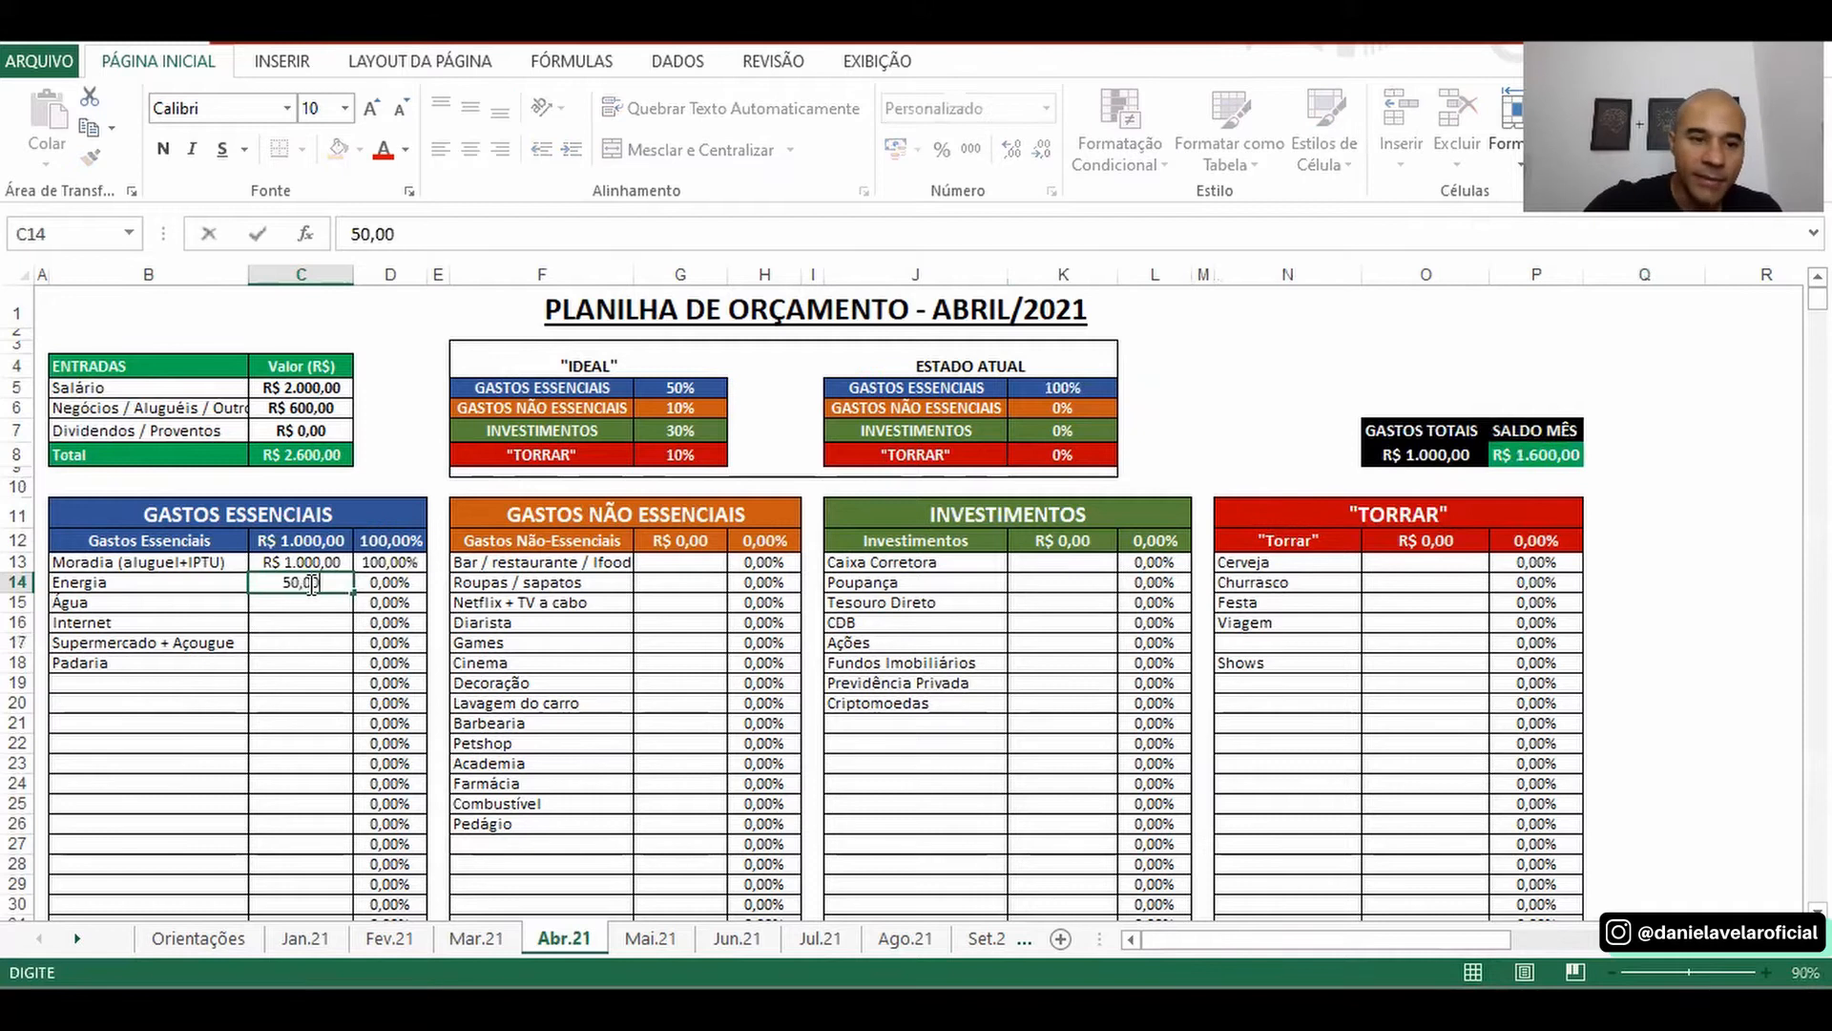
pyautogui.press('Return')
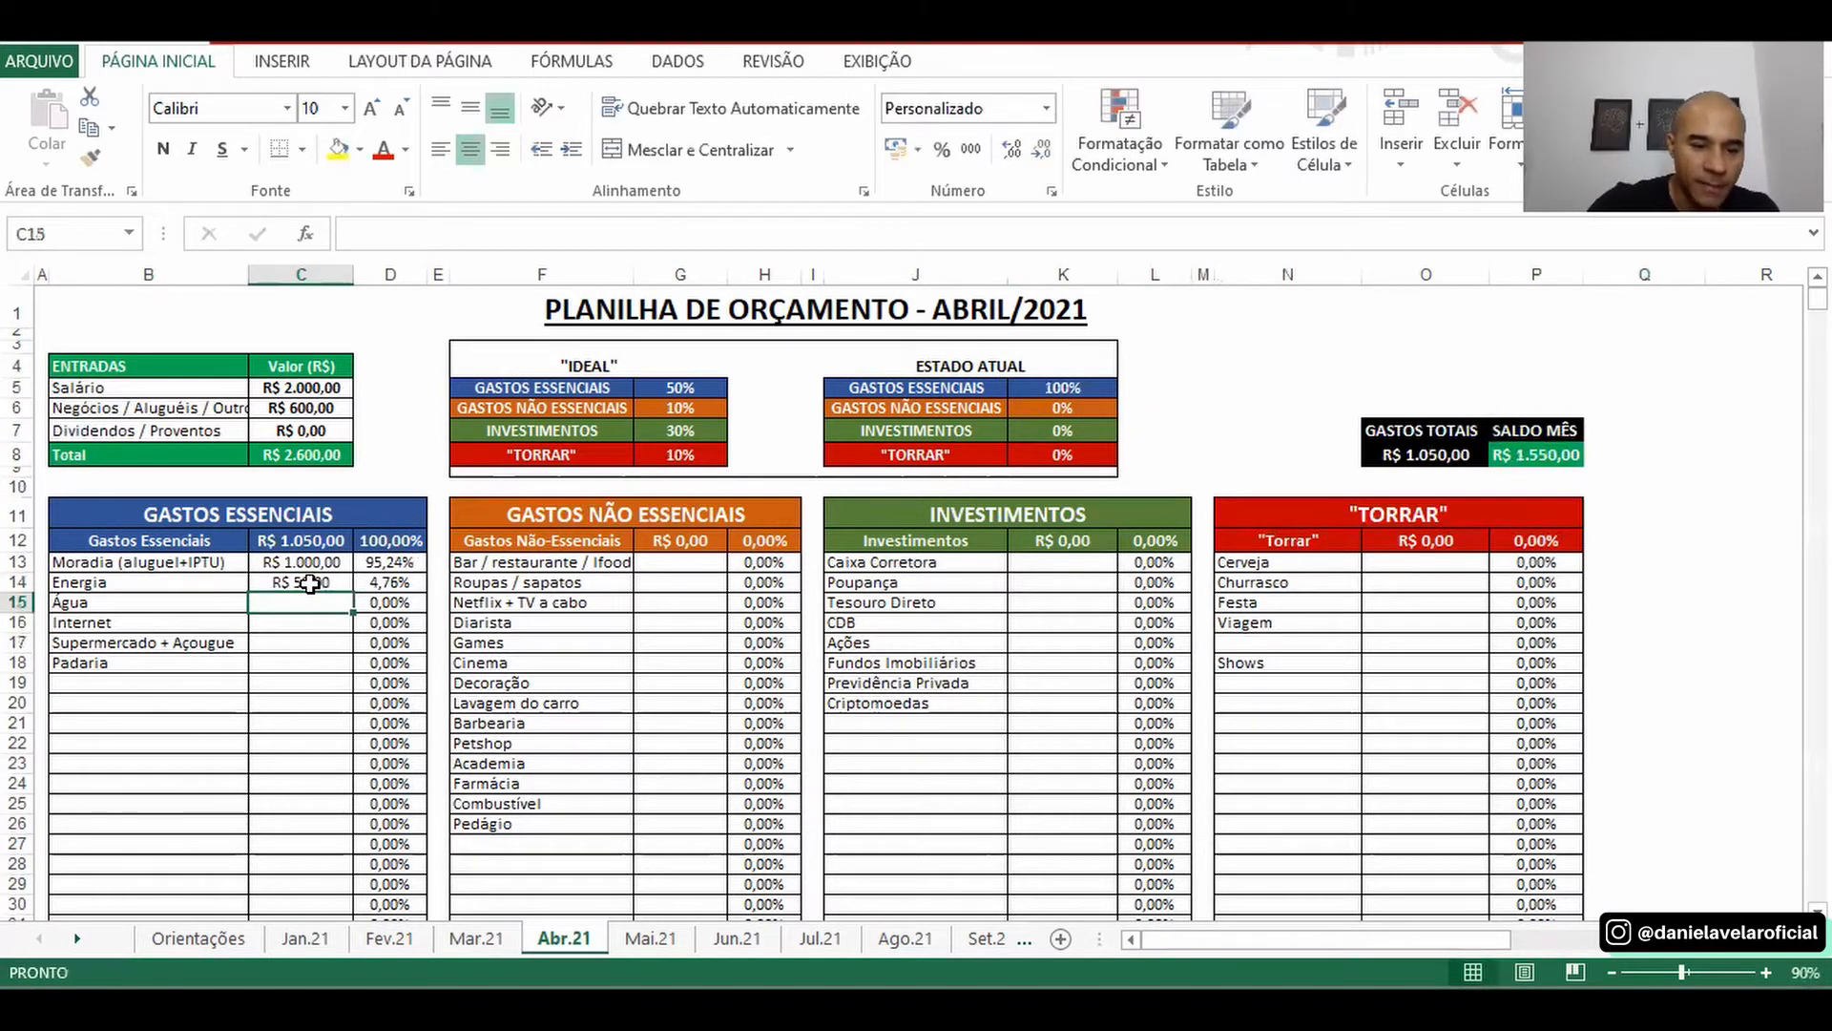
# - Enter 40,00 for Água, 60,00 for Internet and 500,00 for Supermercado + Açougue in the Gastos Essenciais list
pyautogui.write('40,00')
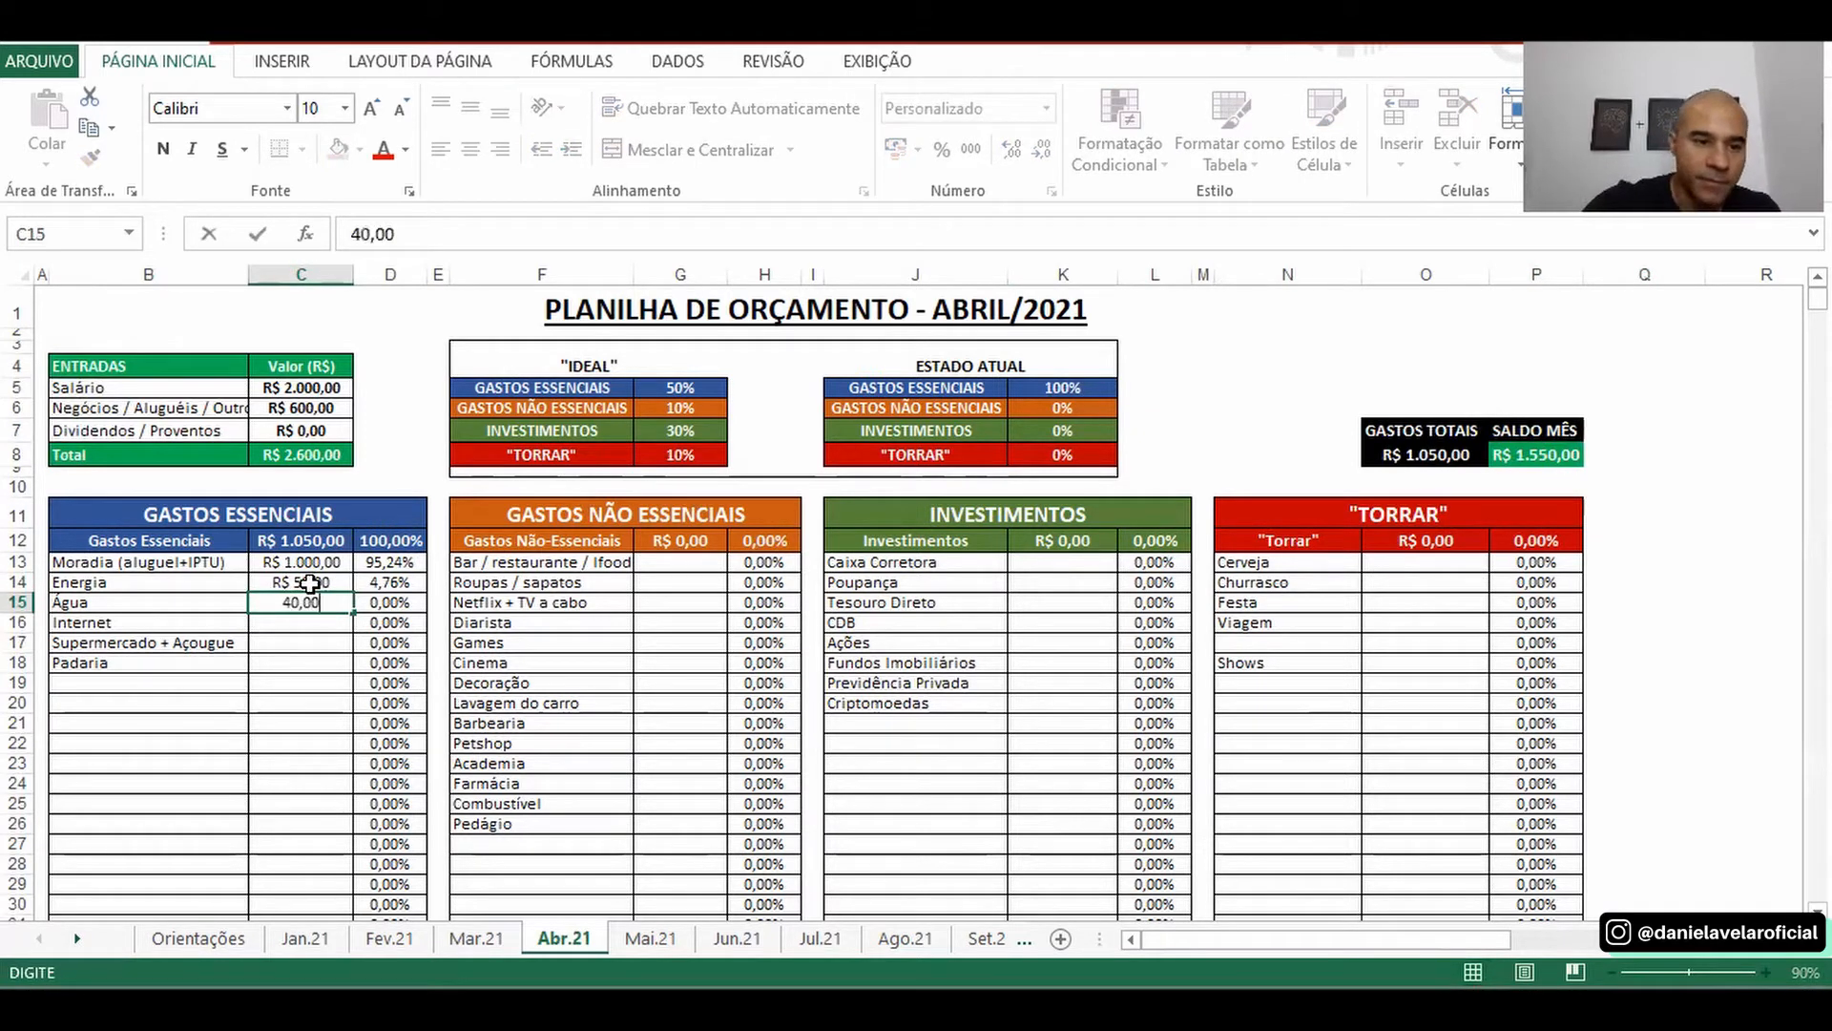
pyautogui.press('Return')
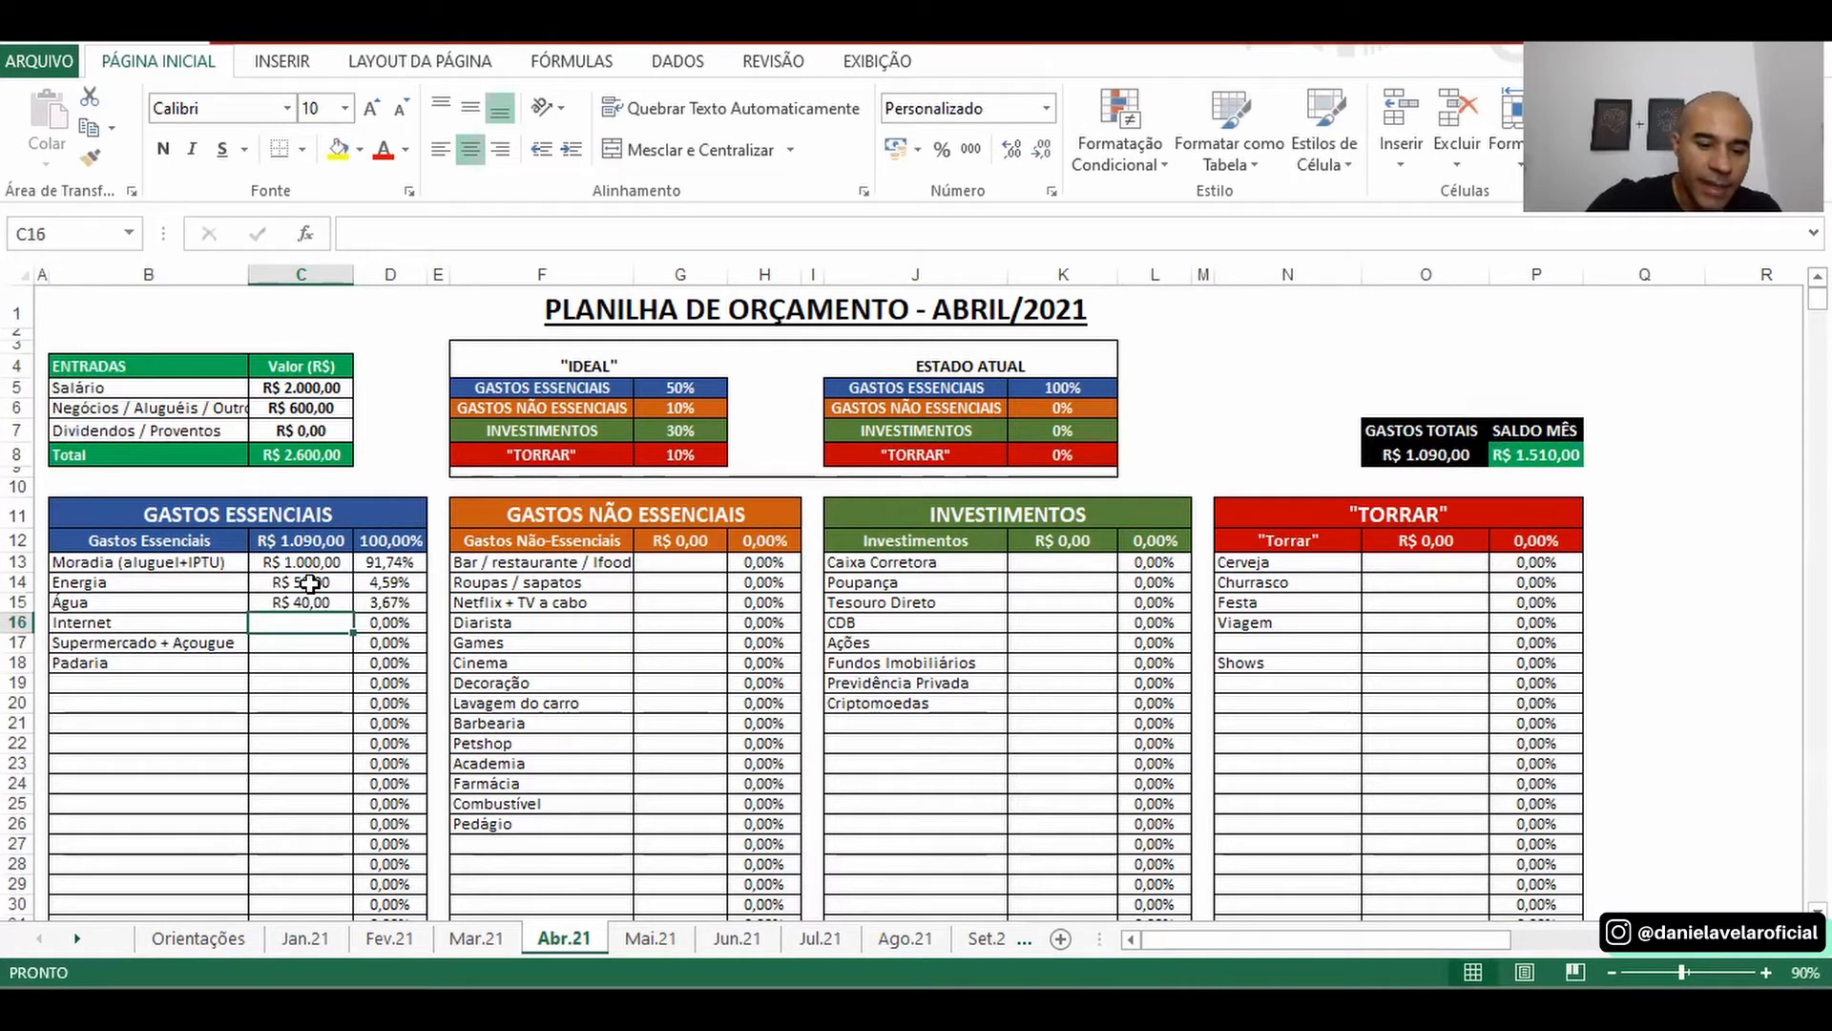
pyautogui.write('60,00')
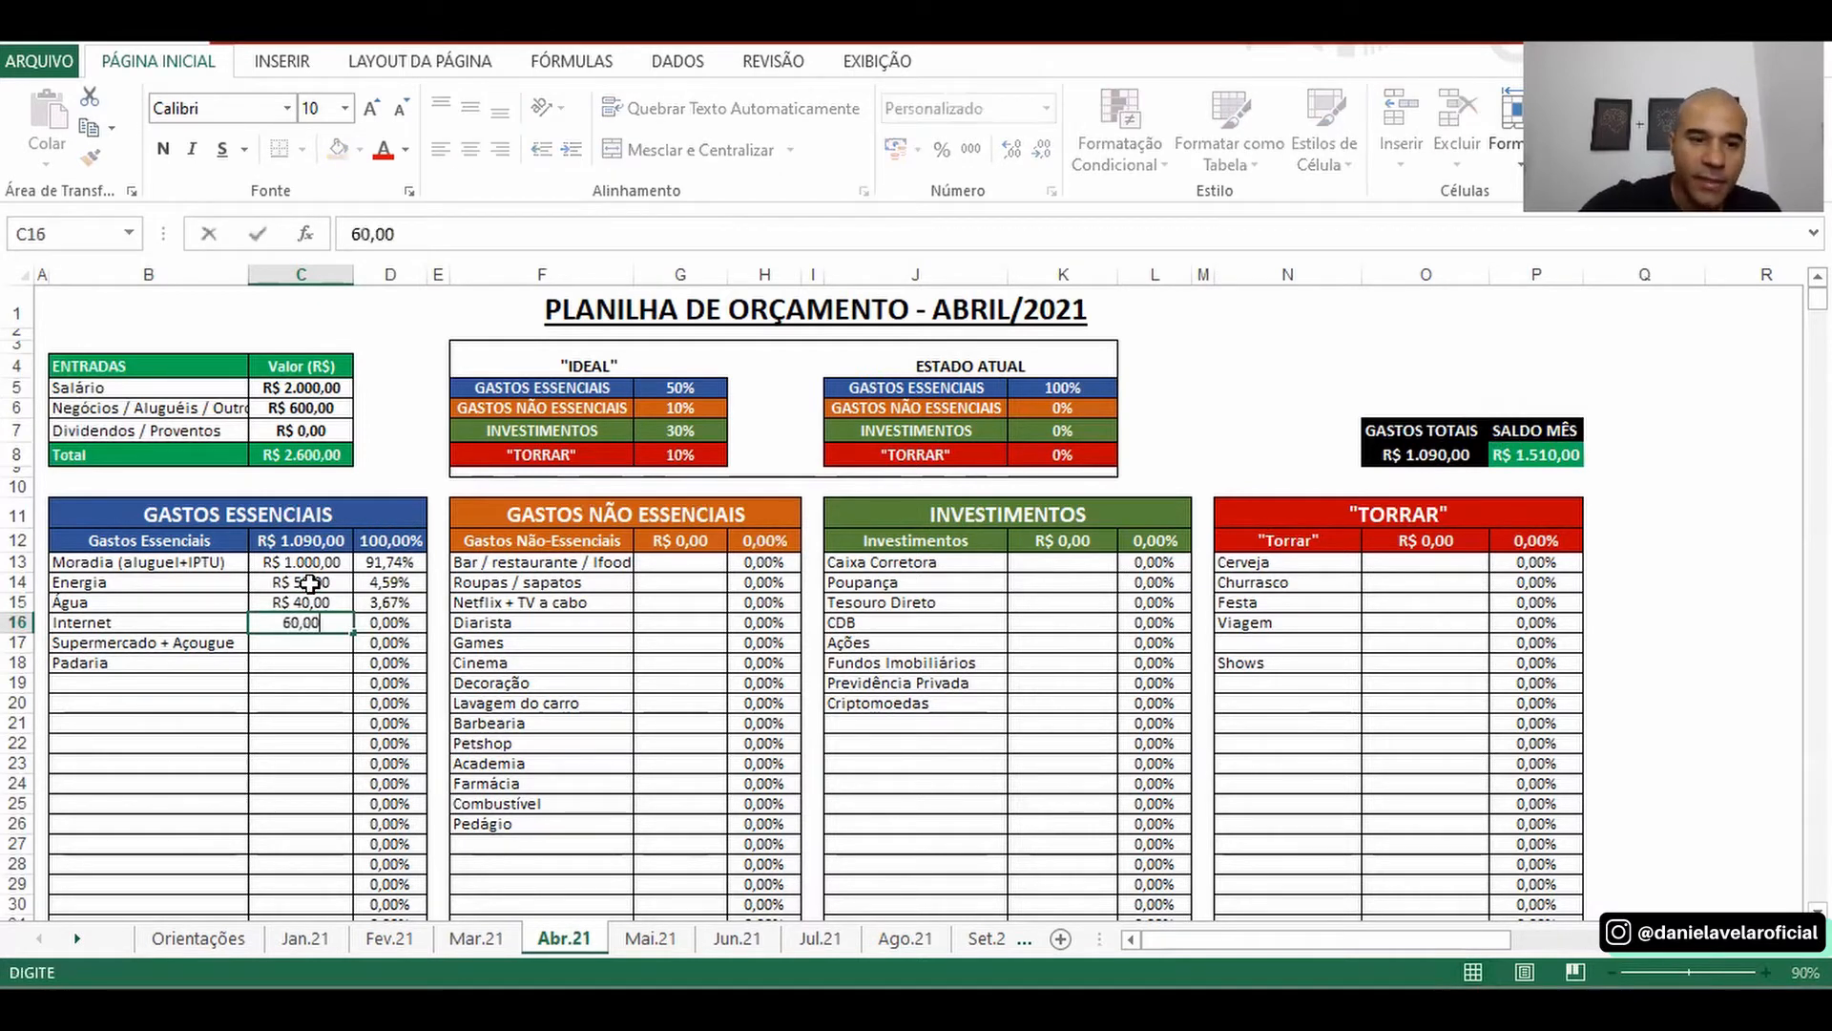
pyautogui.press('Return')
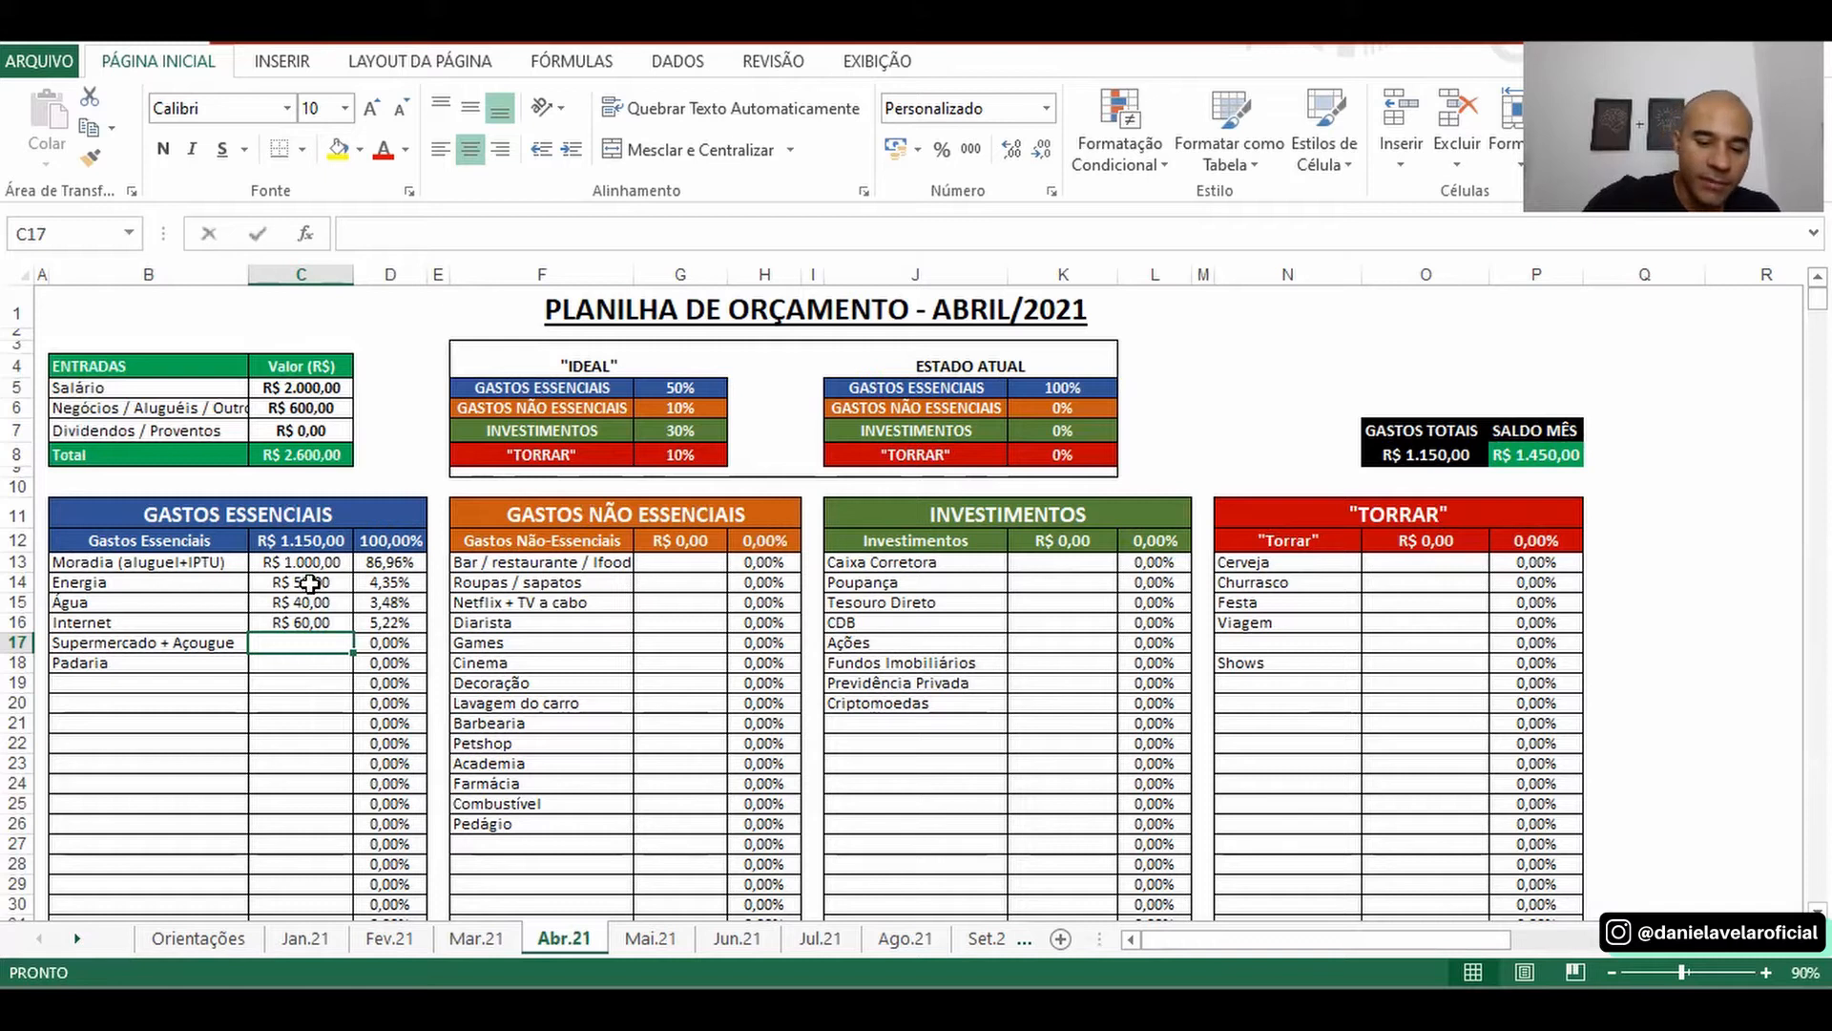
pyautogui.write('500,00')
pyautogui.press('Return')
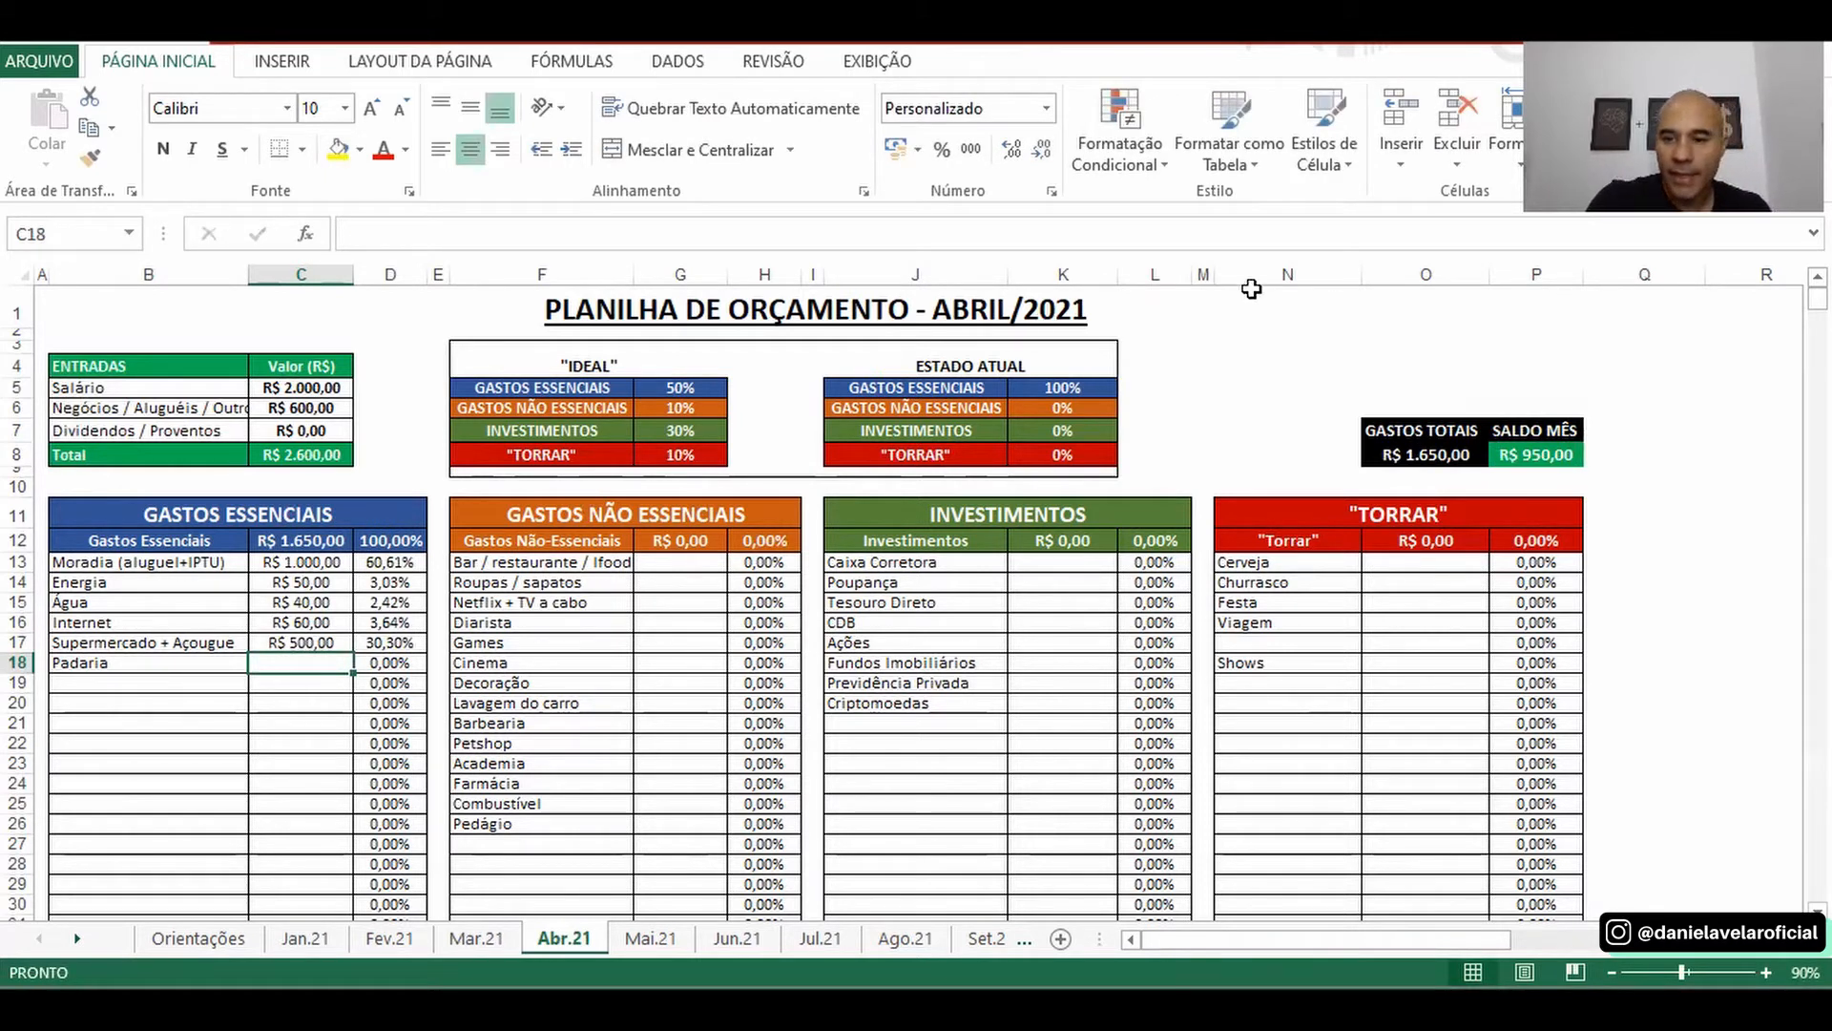
# - Enter 40,00 for Padaria in cell C18 and check the Gastos Totais and Saldo Mês summary
pyautogui.click(1372, 359)
pyautogui.moveTo(1372, 359); pyautogui.dragTo(1609, 483)
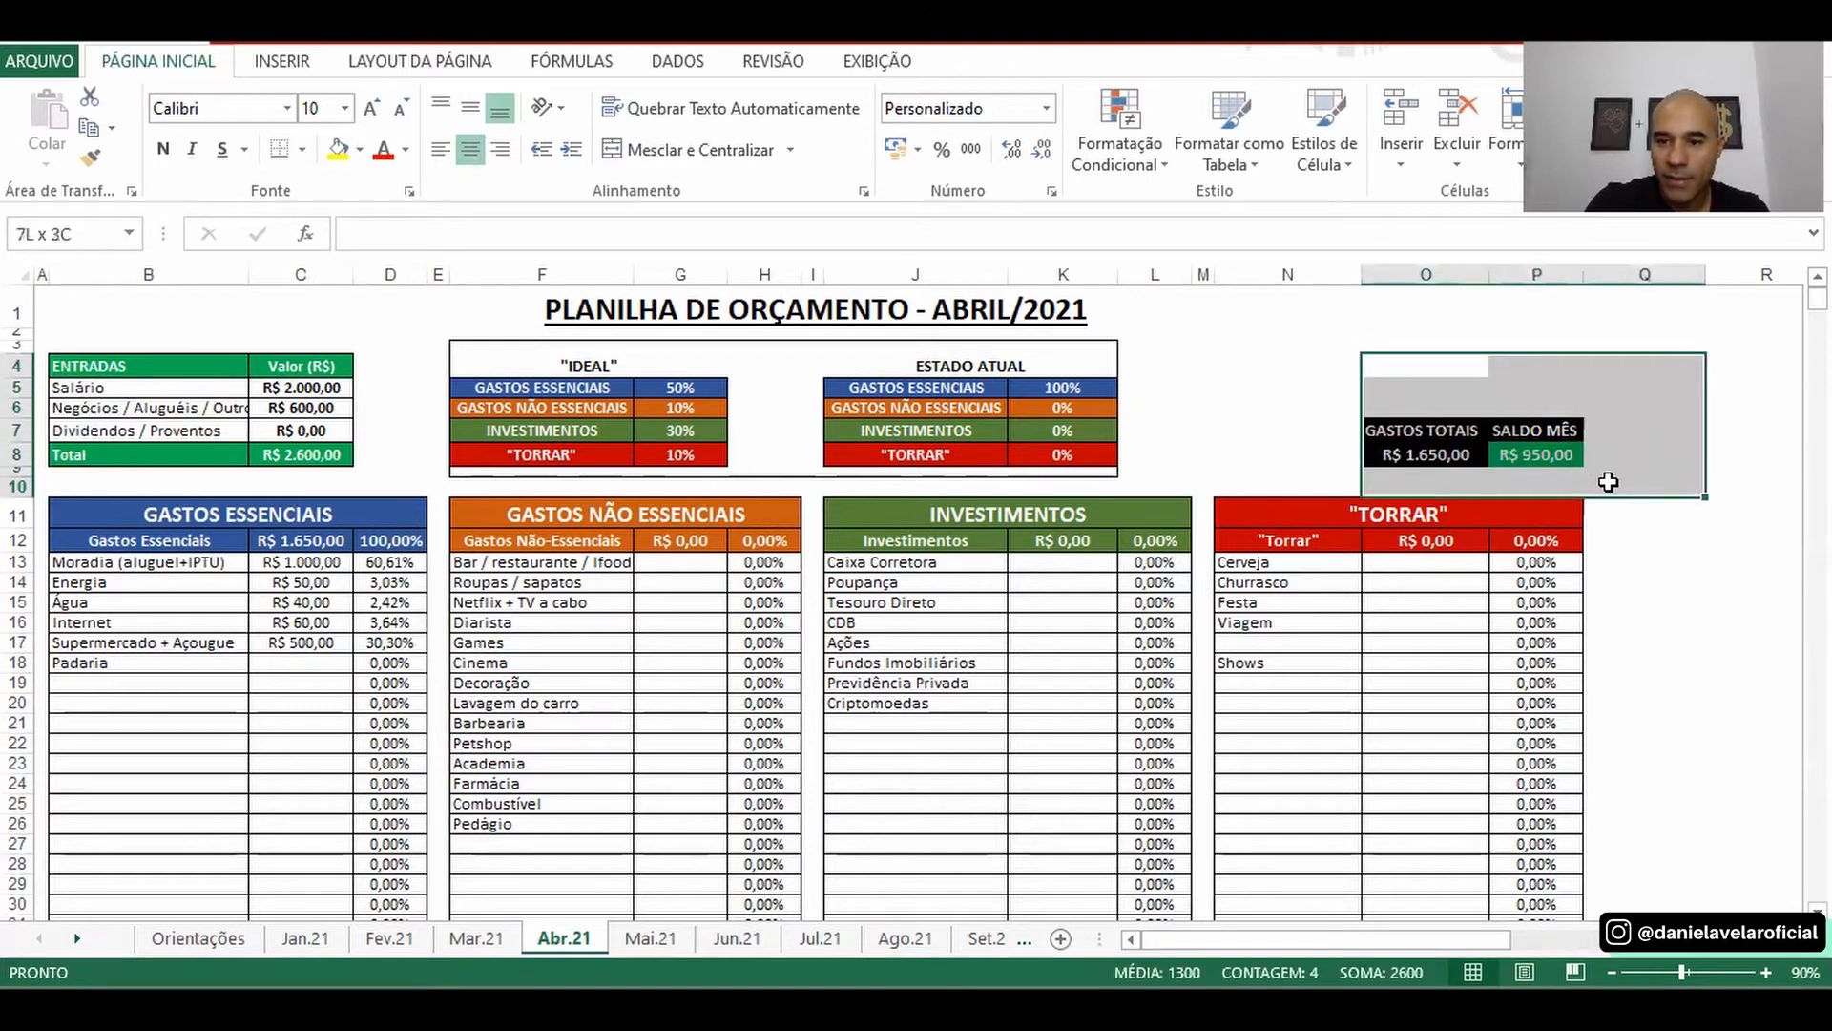
pyautogui.click(1449, 455)
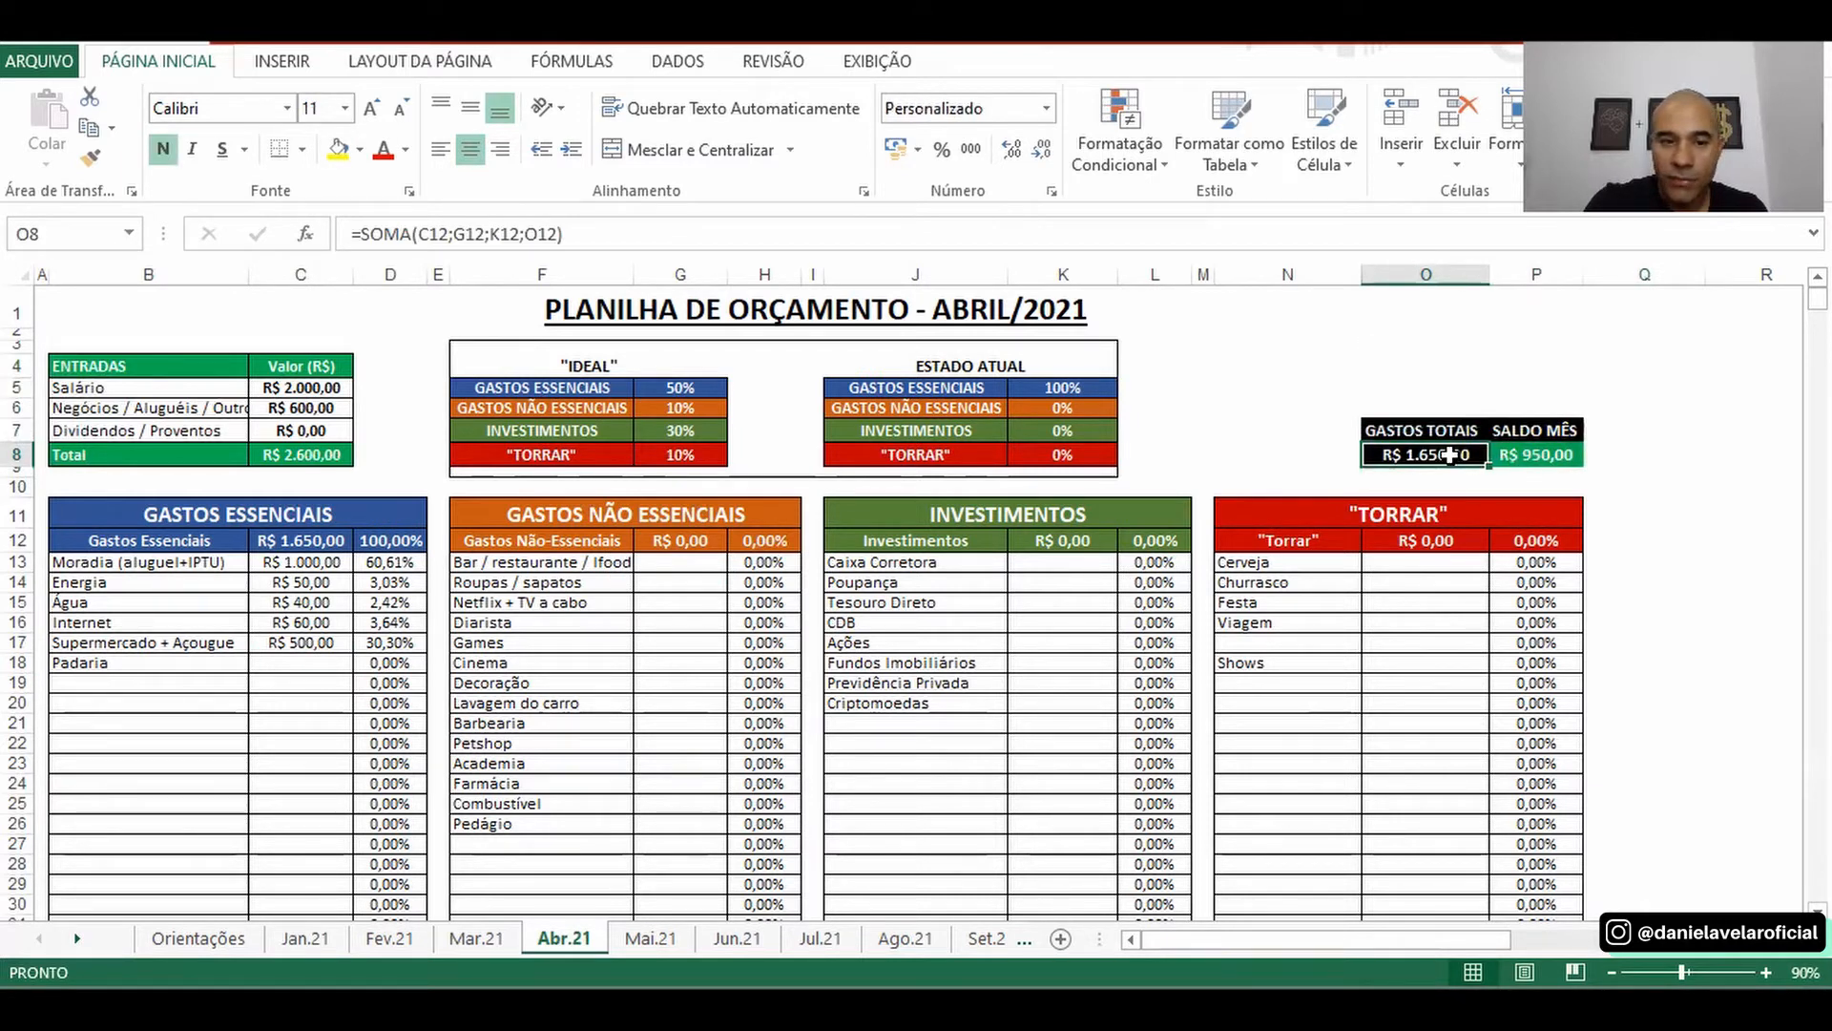
pyautogui.click(319, 660)
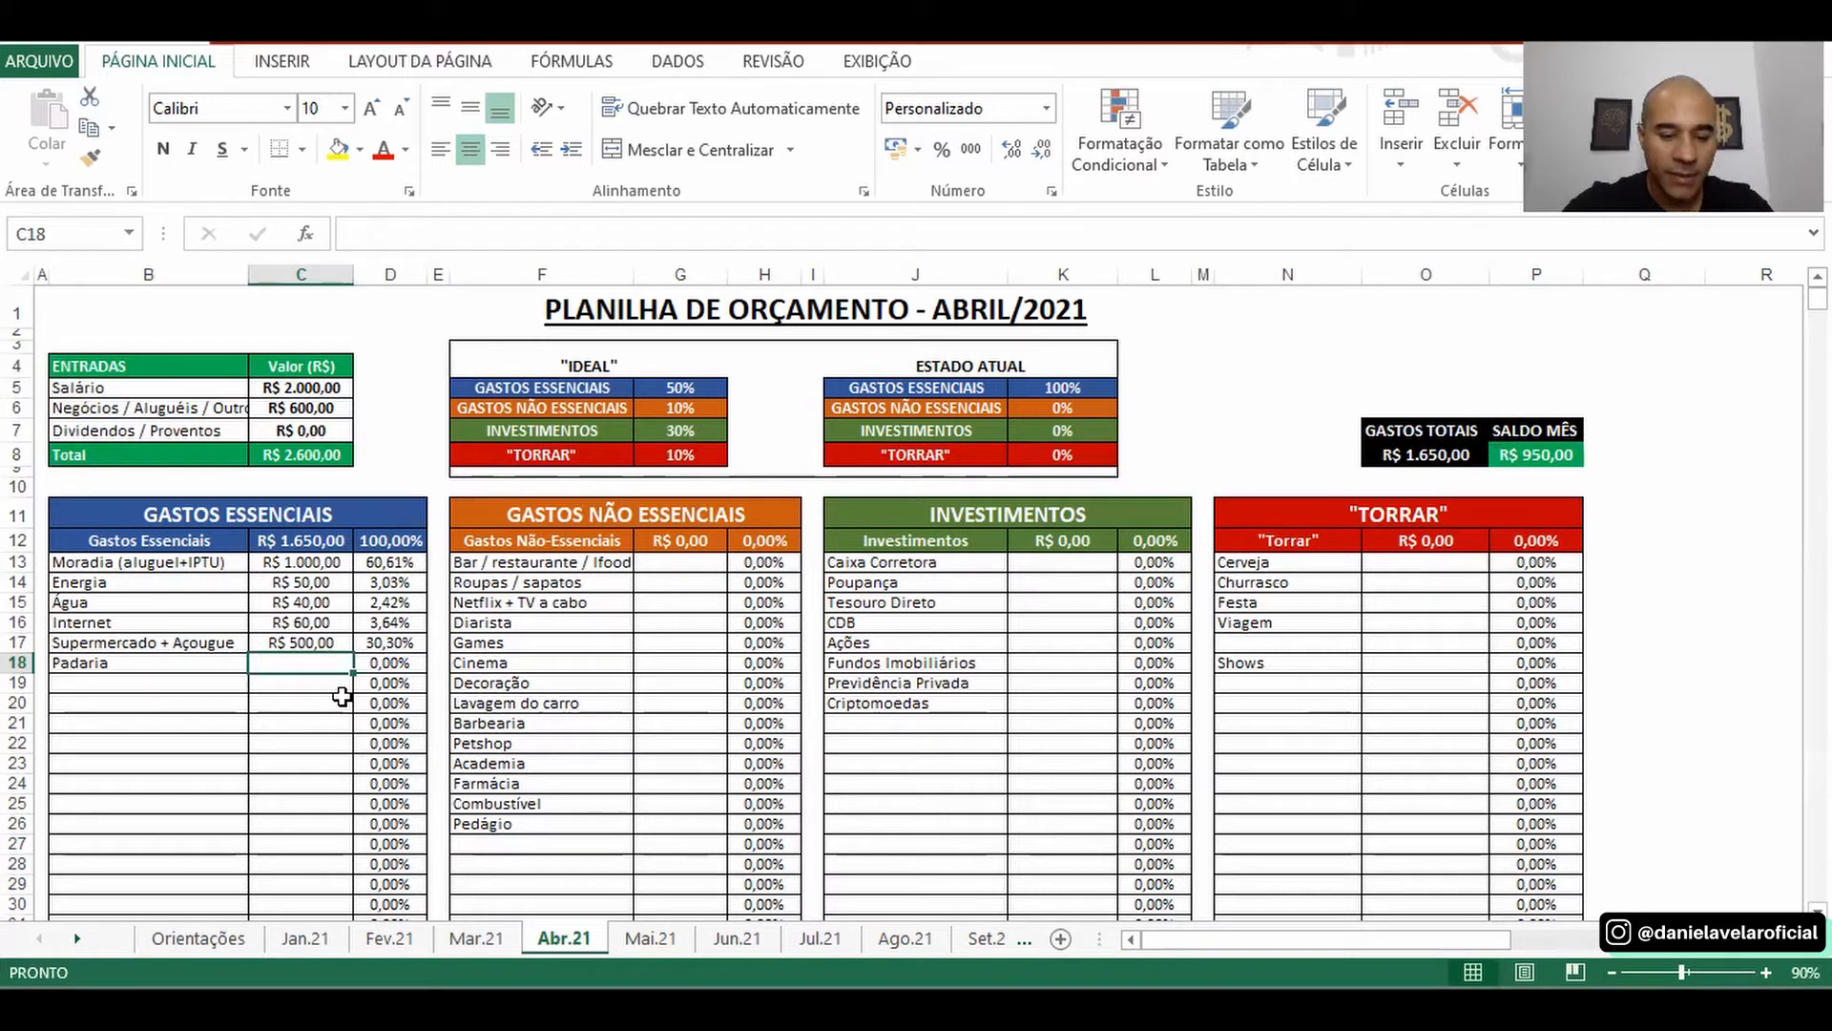
pyautogui.write('40,00')
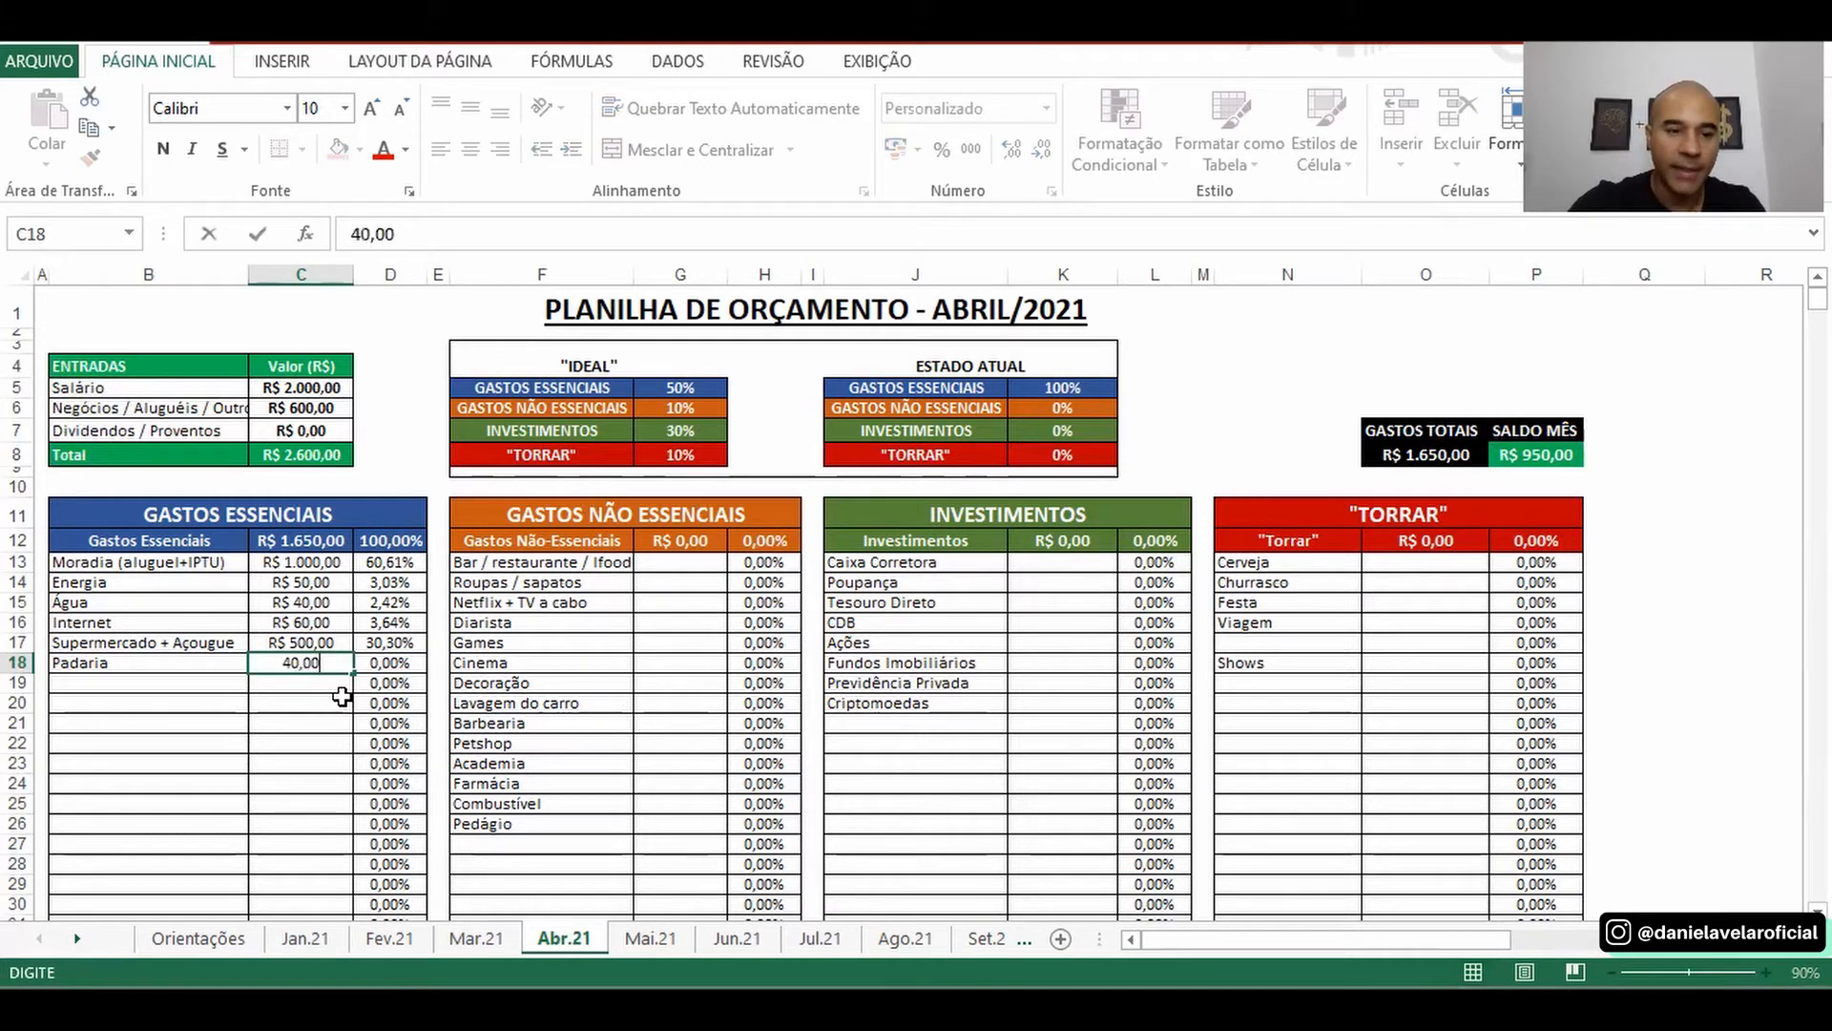
pyautogui.press('Return')
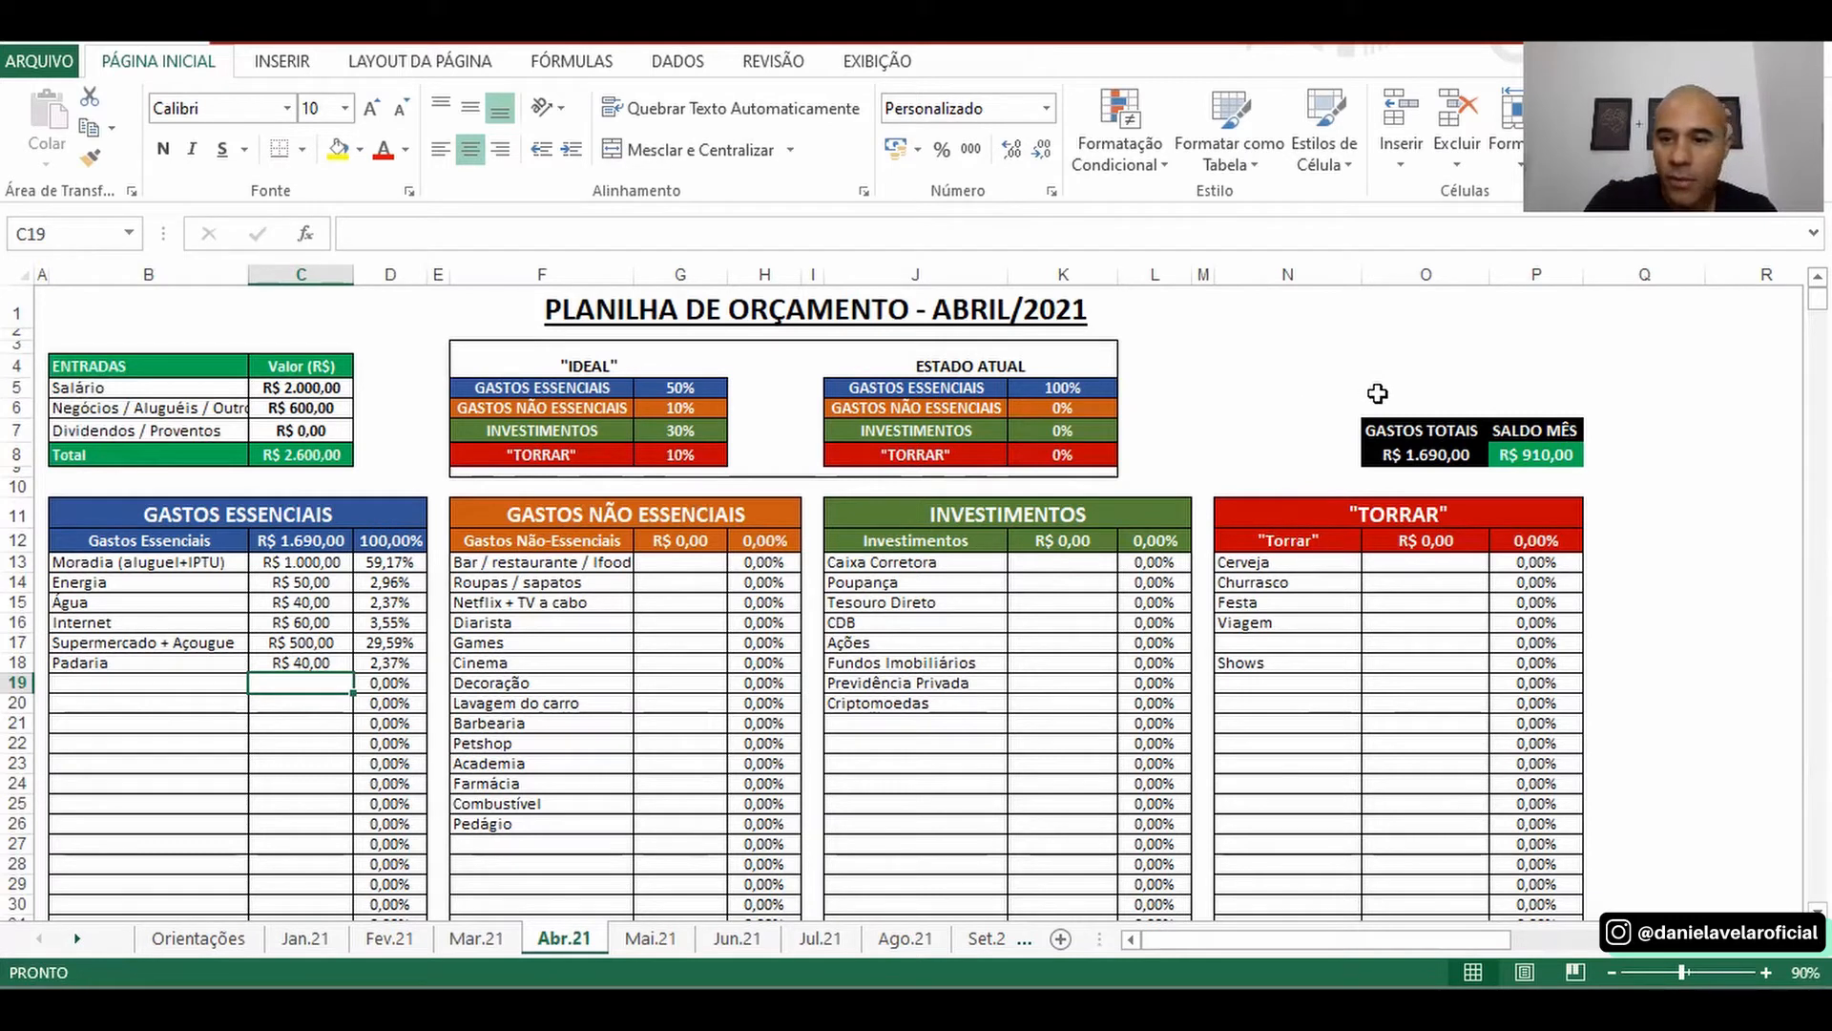
pyautogui.moveTo(1374, 388); pyautogui.dragTo(1581, 474)
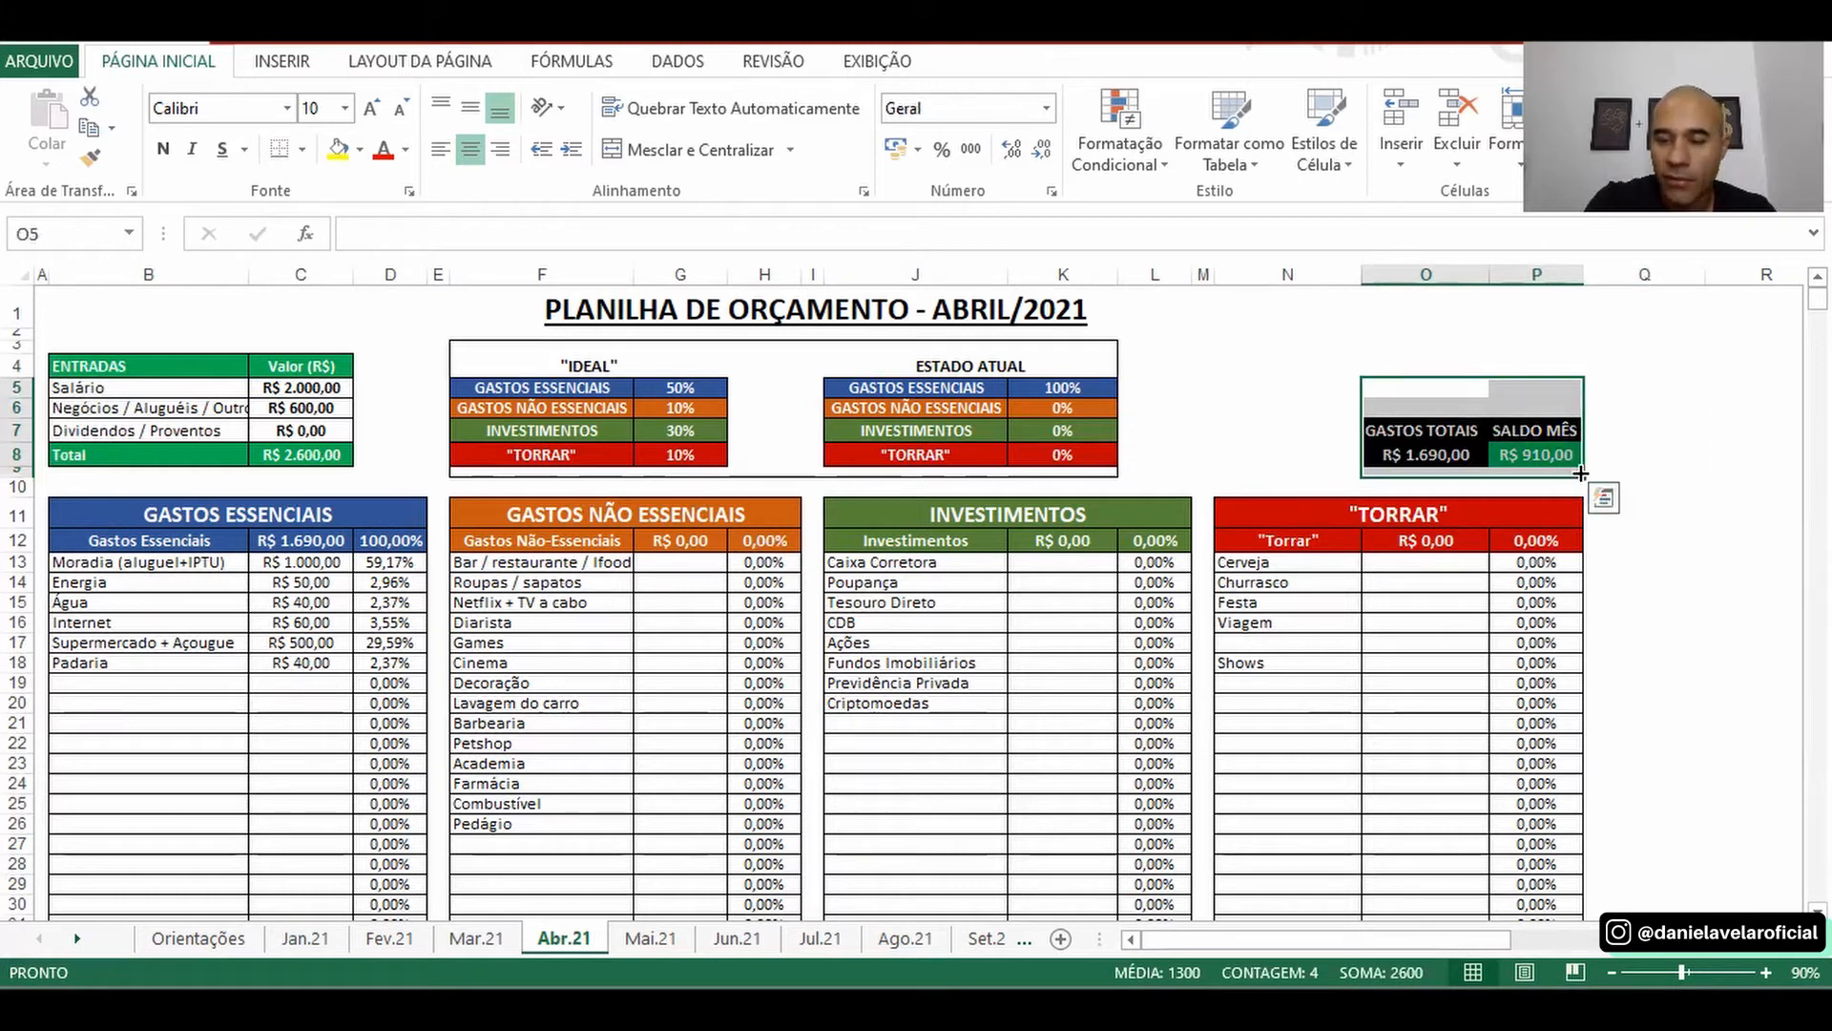
# - Enter 100,00 for Bar / restaurante / Ifood and 50,00 for Cinema in the Gastos Não Essenciais list
pyautogui.click(681, 564)
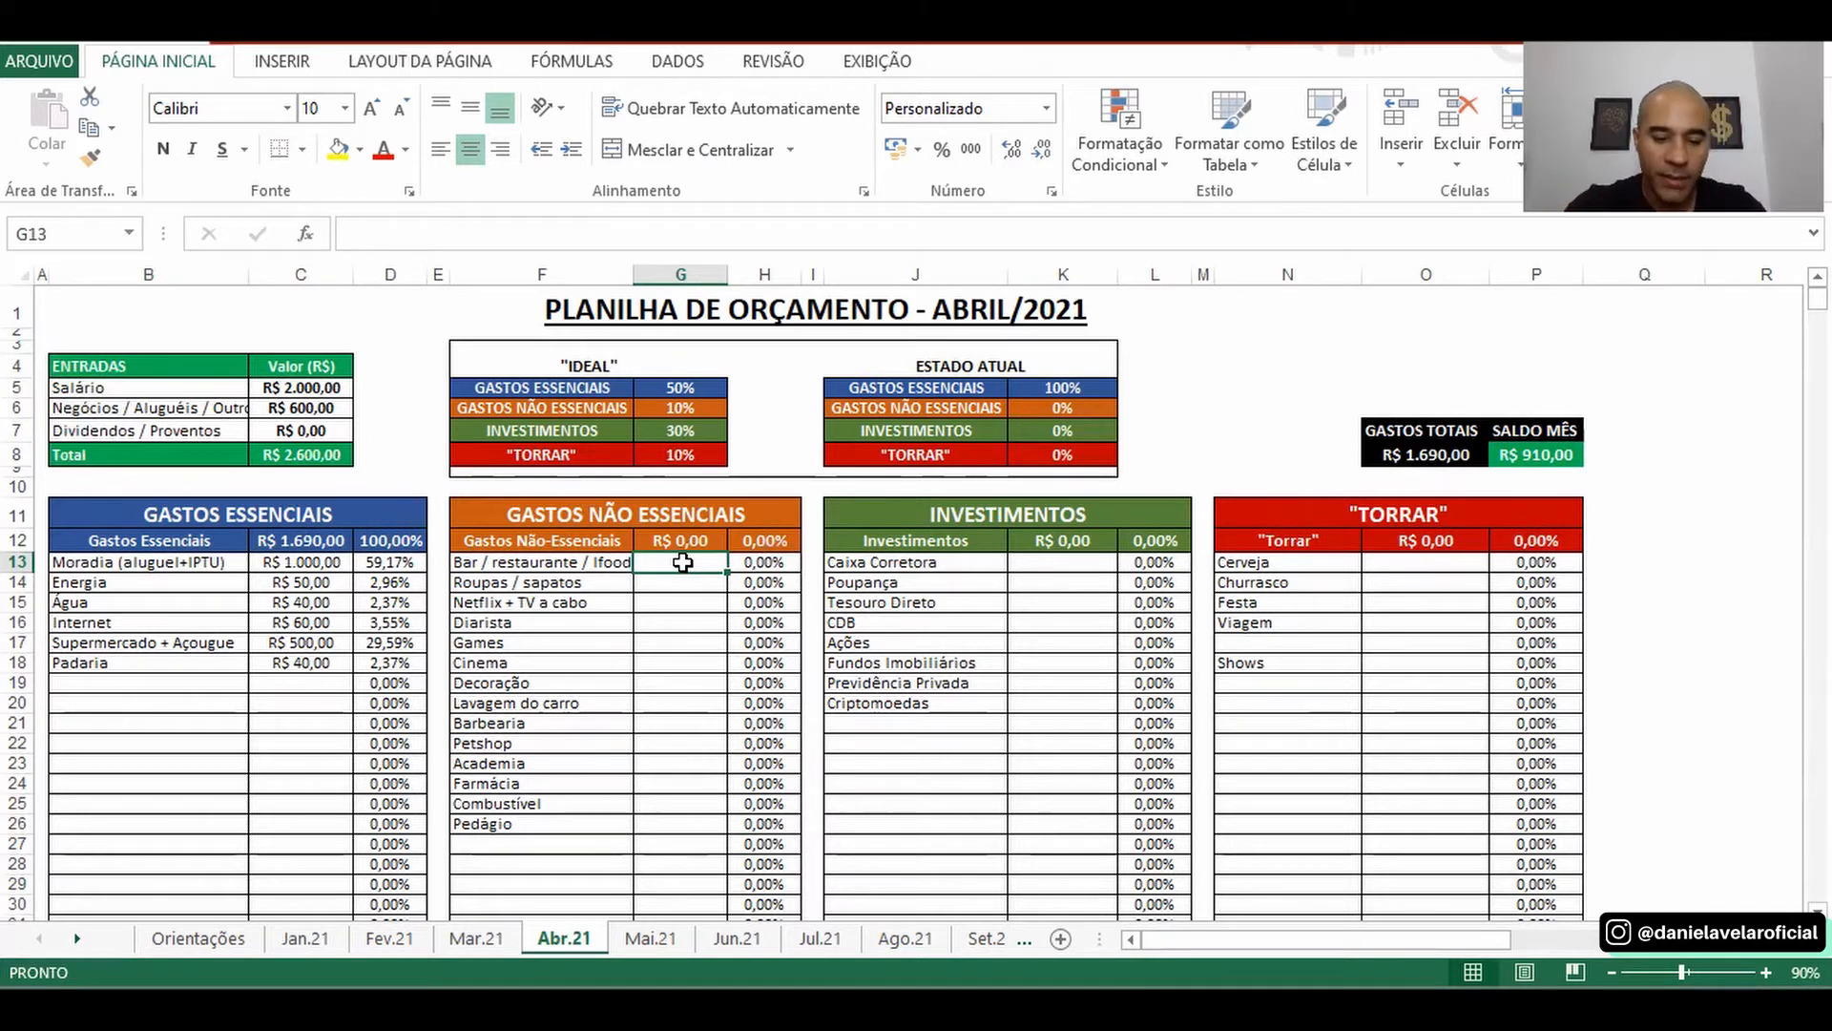
pyautogui.write('00,00')
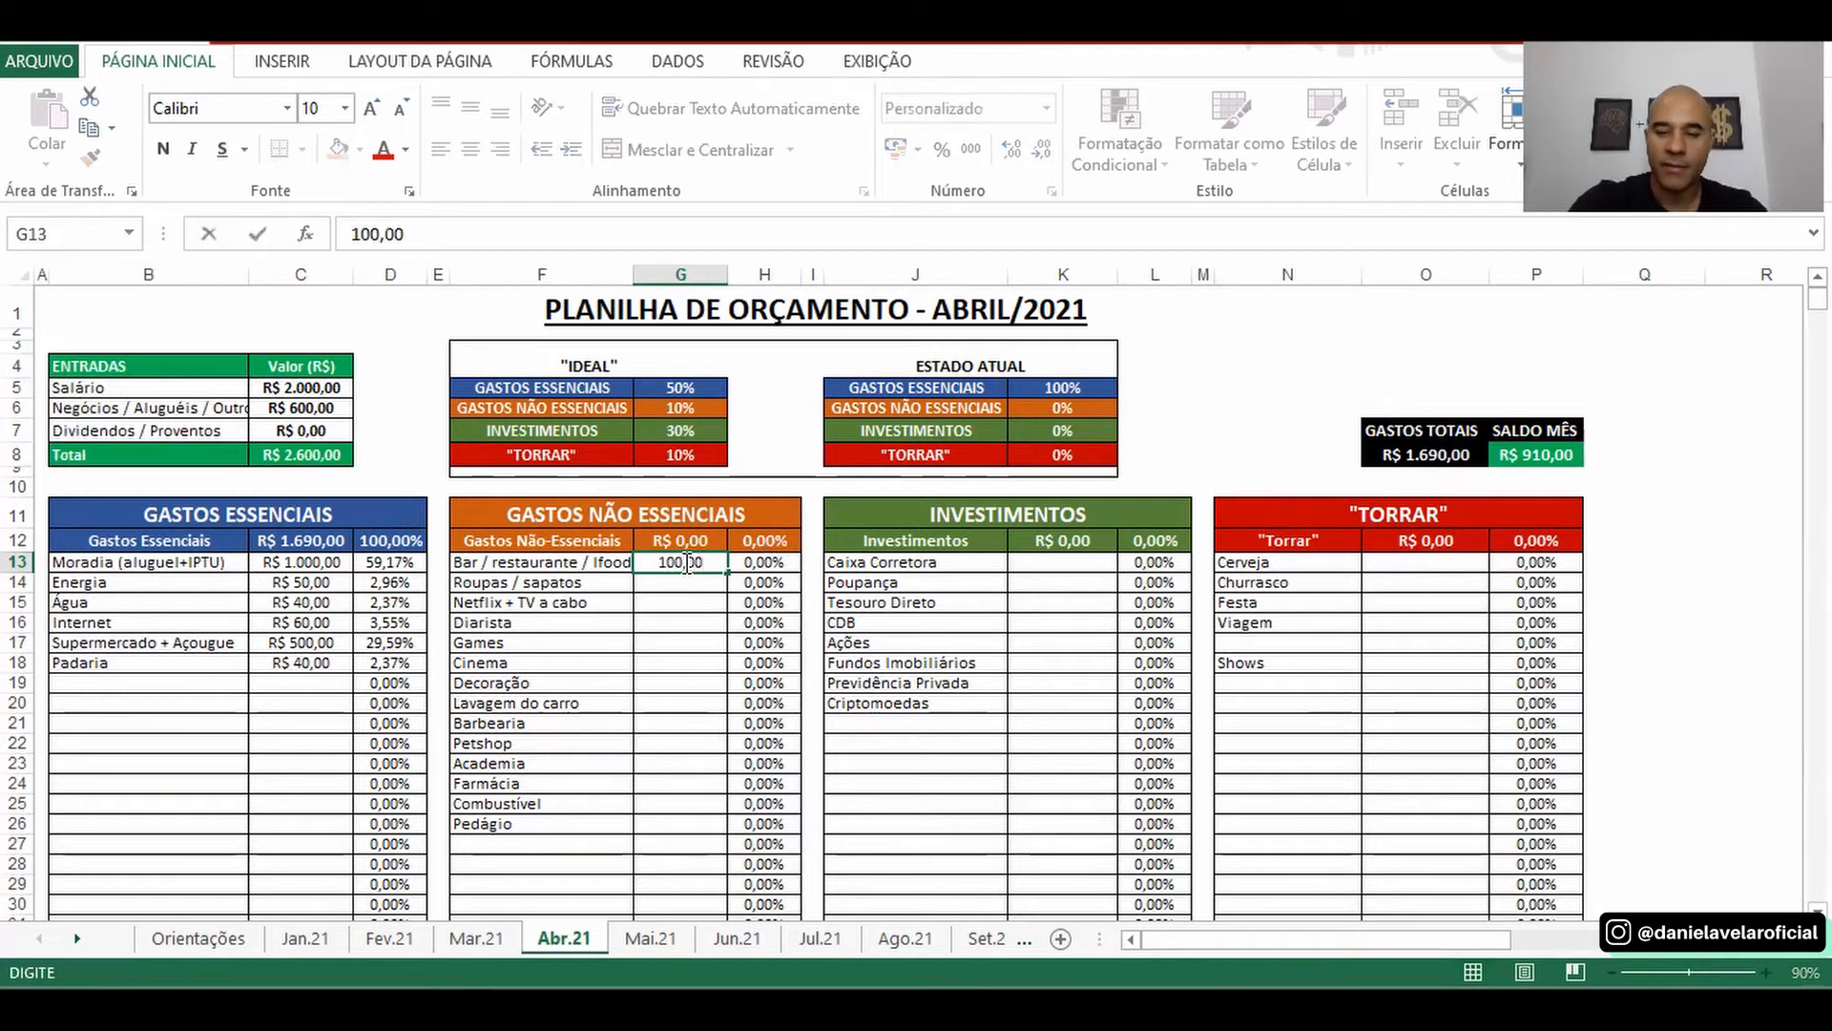
pyautogui.press('Return')
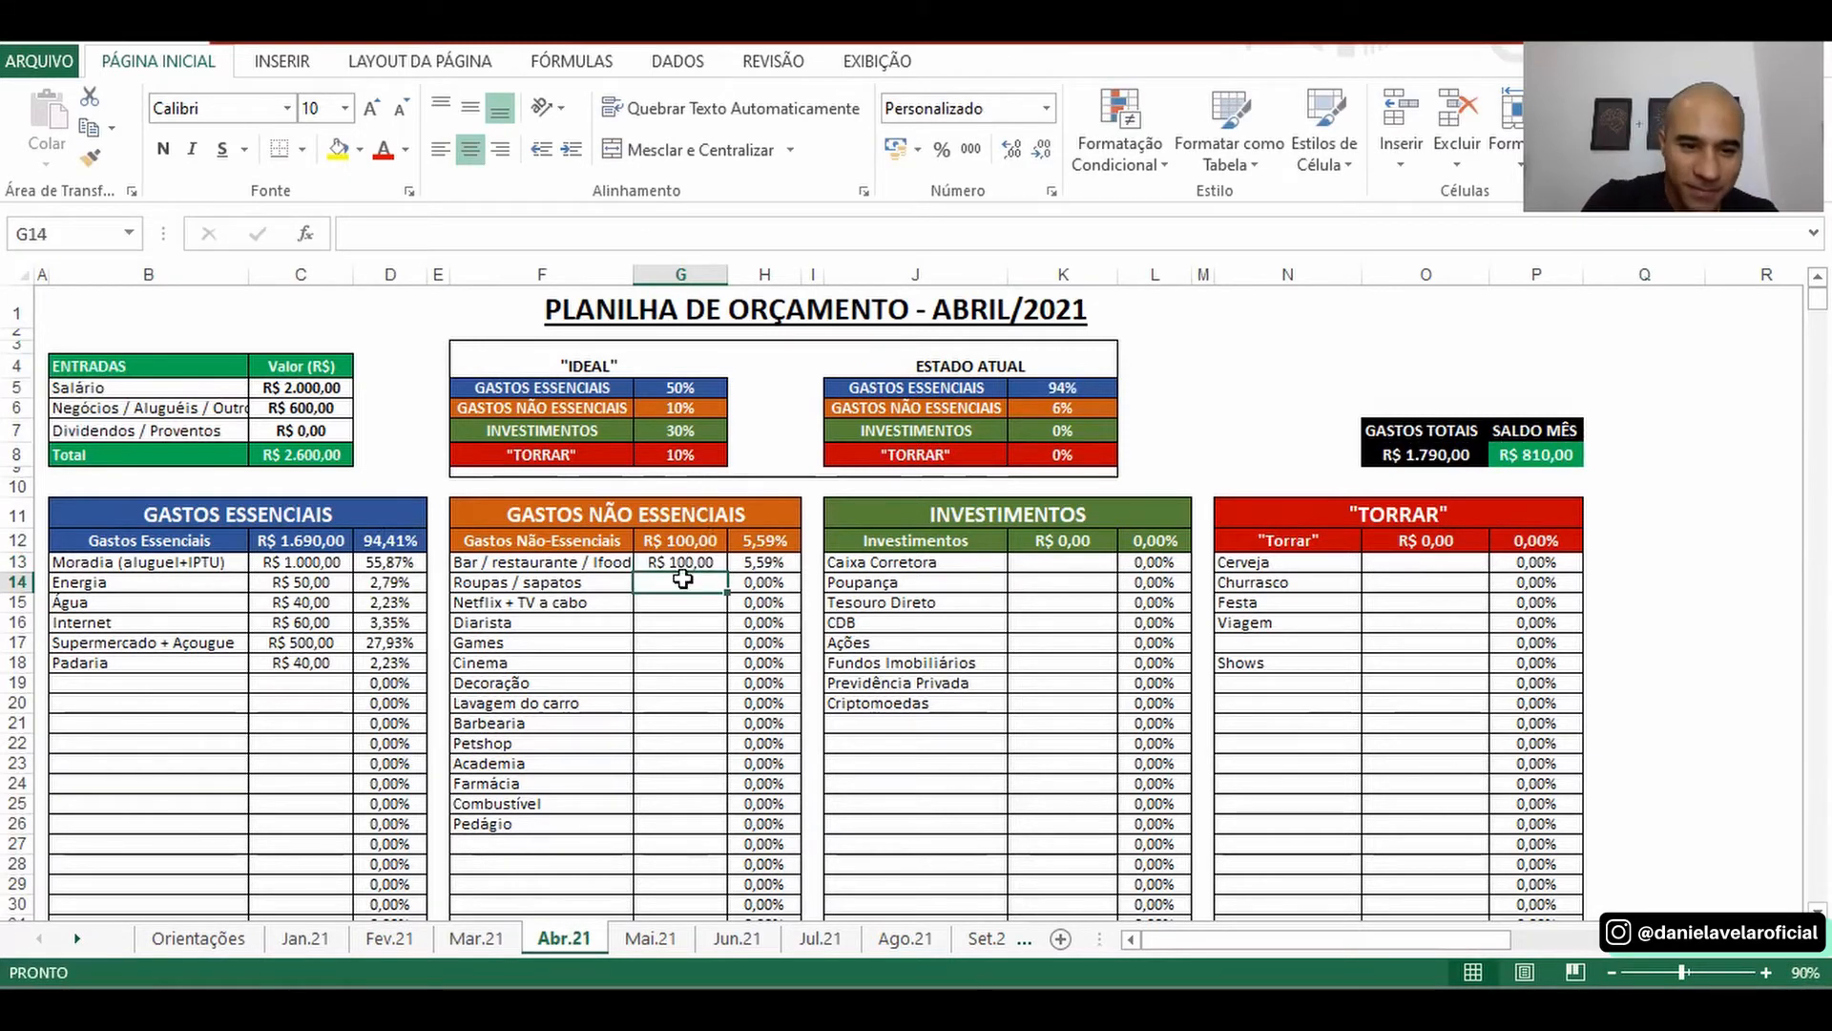
pyautogui.click(700, 666)
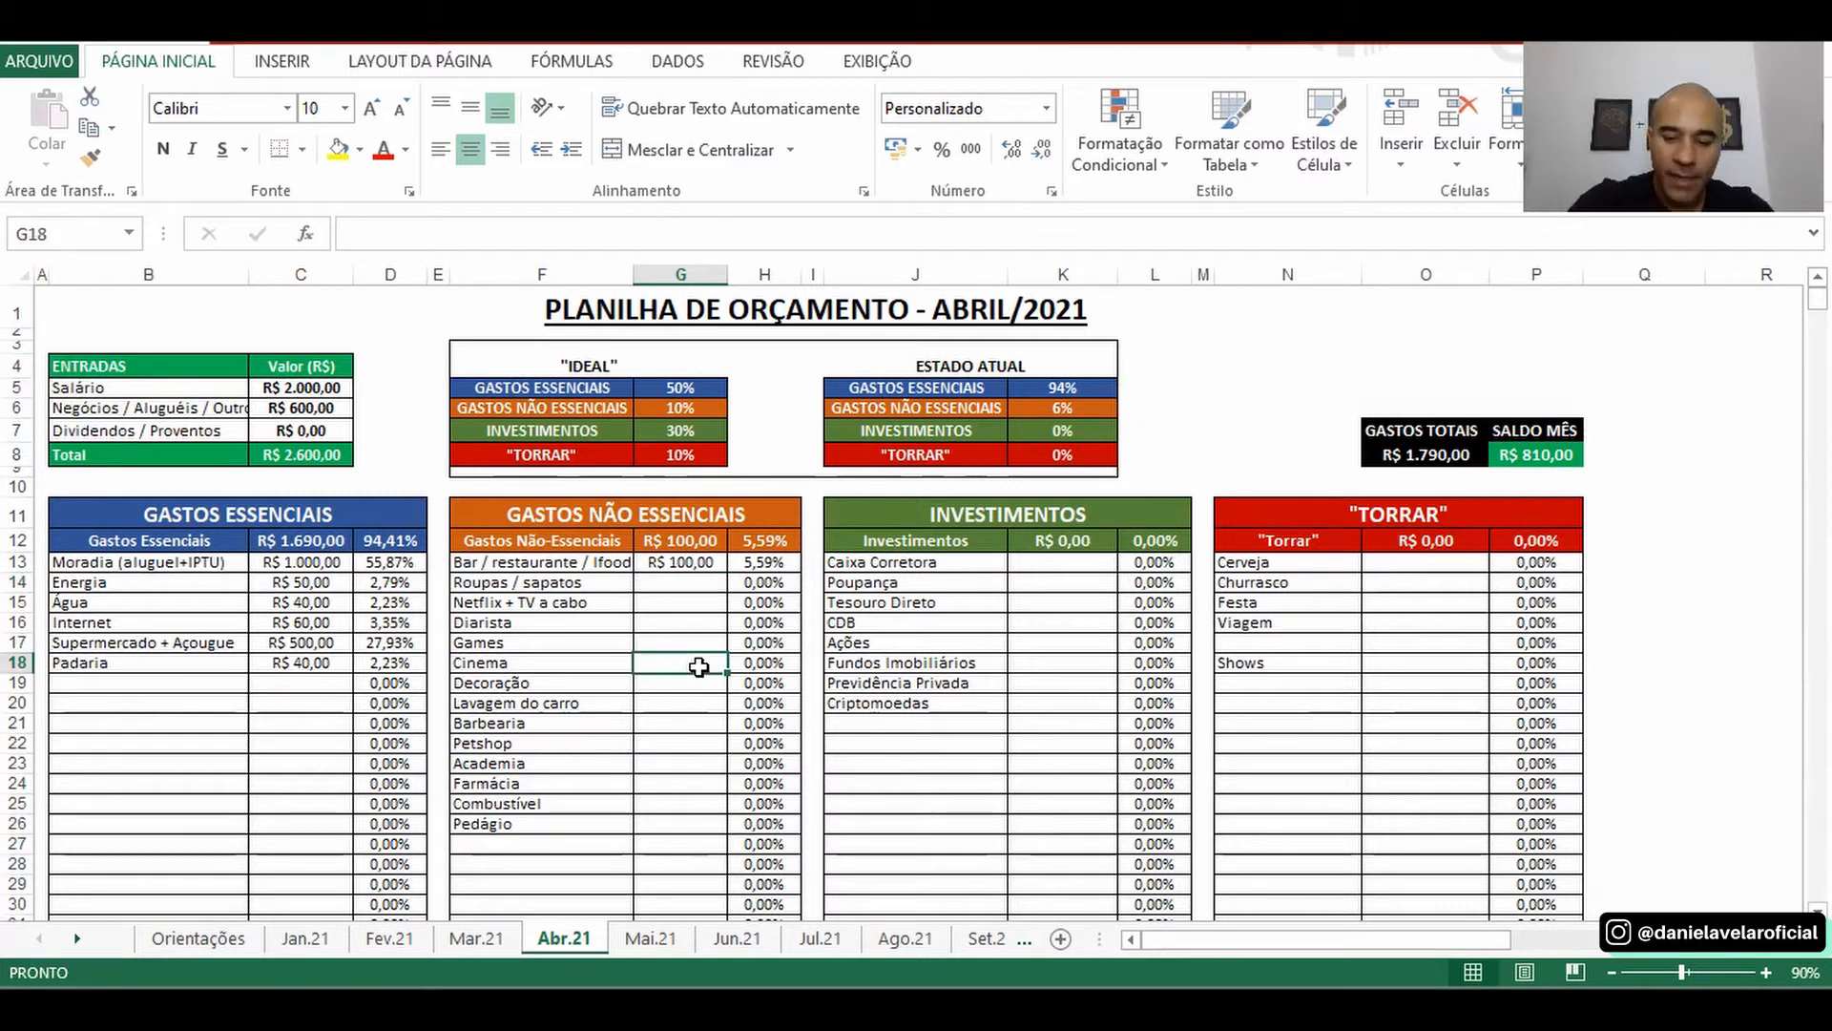
pyautogui.write('50,00')
pyautogui.press('Return')
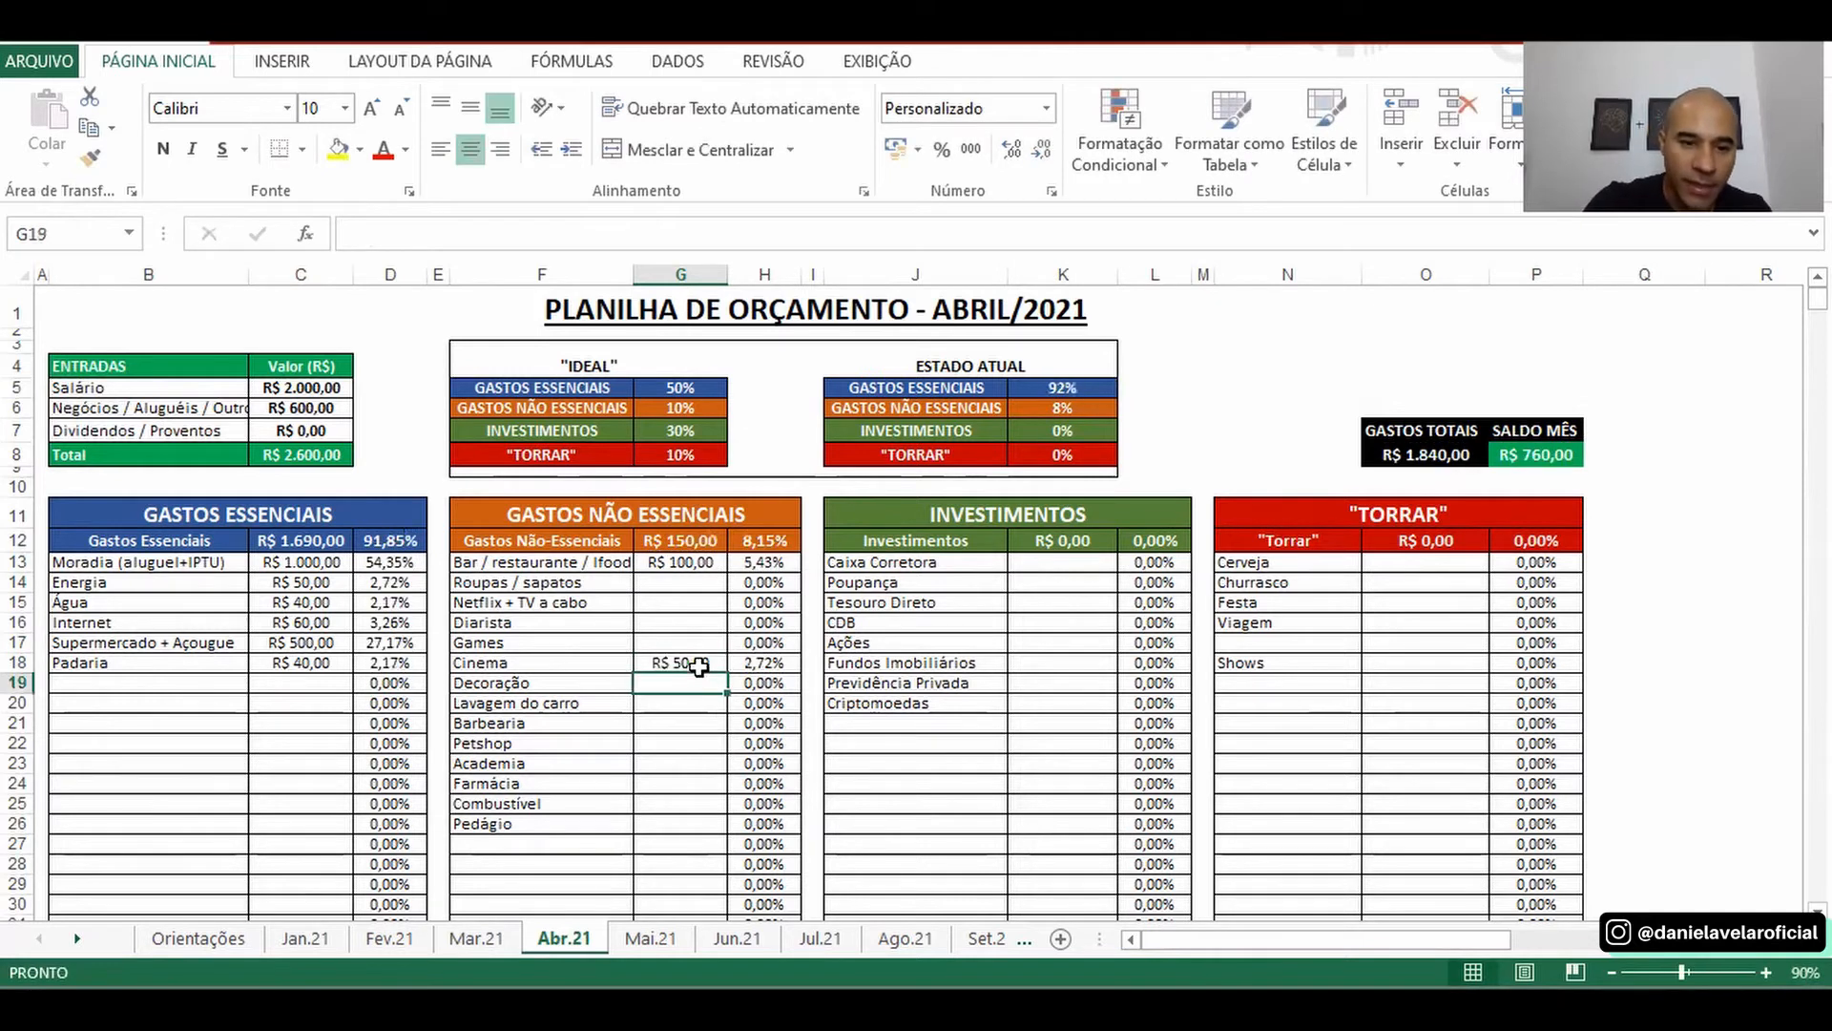
# - Enter 100,00 for Barbearia in cell G21 and check the Gastos Totais and Saldo Mês summary
pyautogui.click(697, 718)
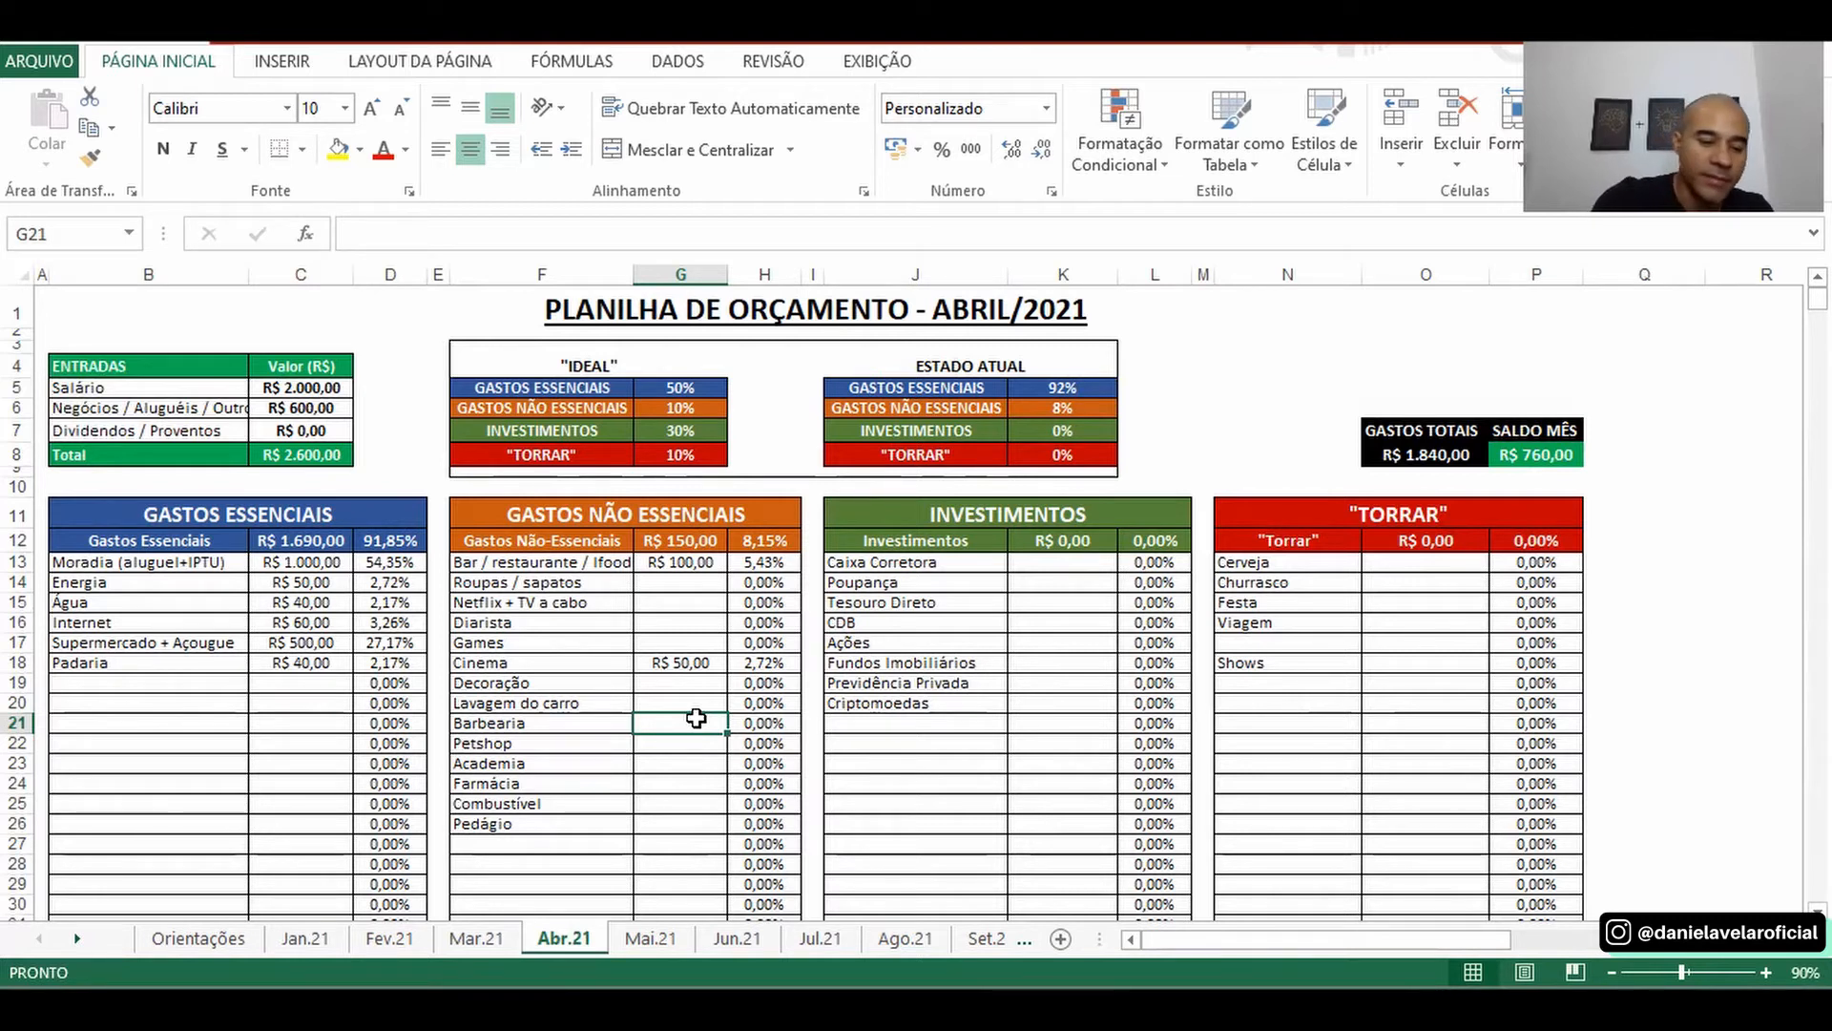
pyautogui.doubleClick(697, 718)
pyautogui.write('100,00')
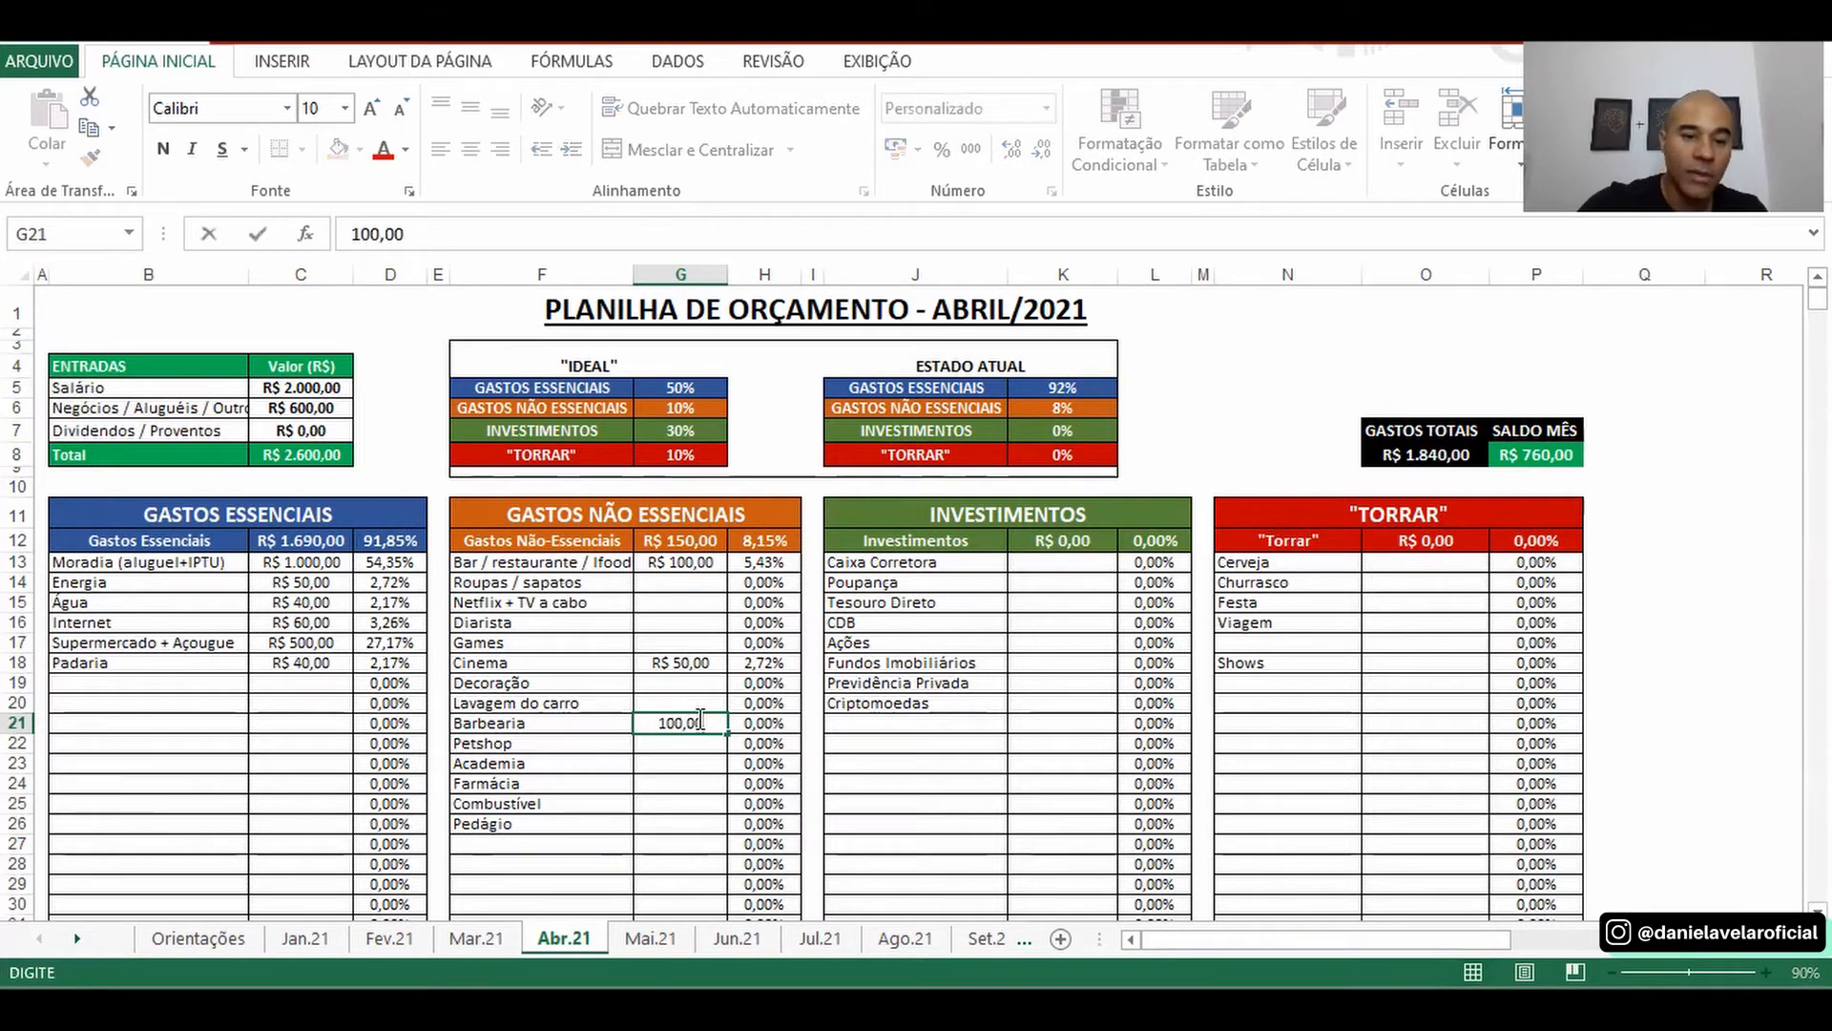
pyautogui.press('Return')
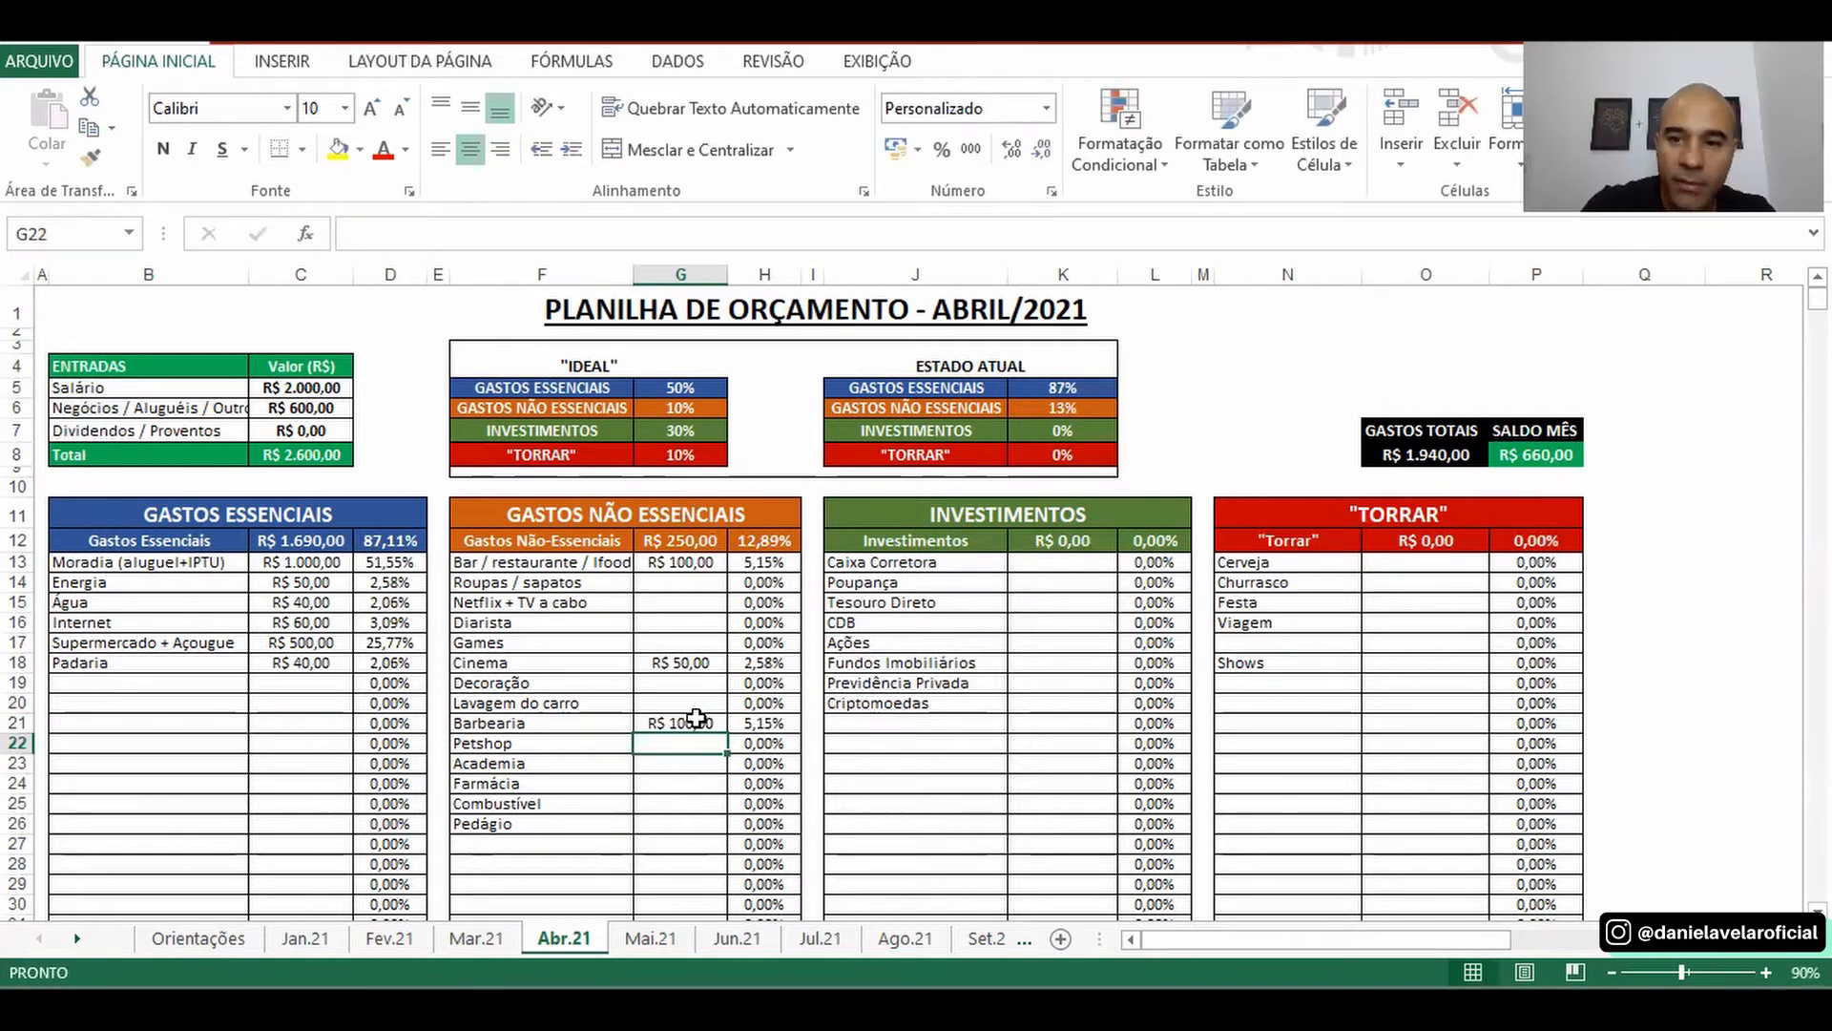
pyautogui.click(1430, 456)
pyautogui.moveTo(1421, 388); pyautogui.dragTo(1574, 467)
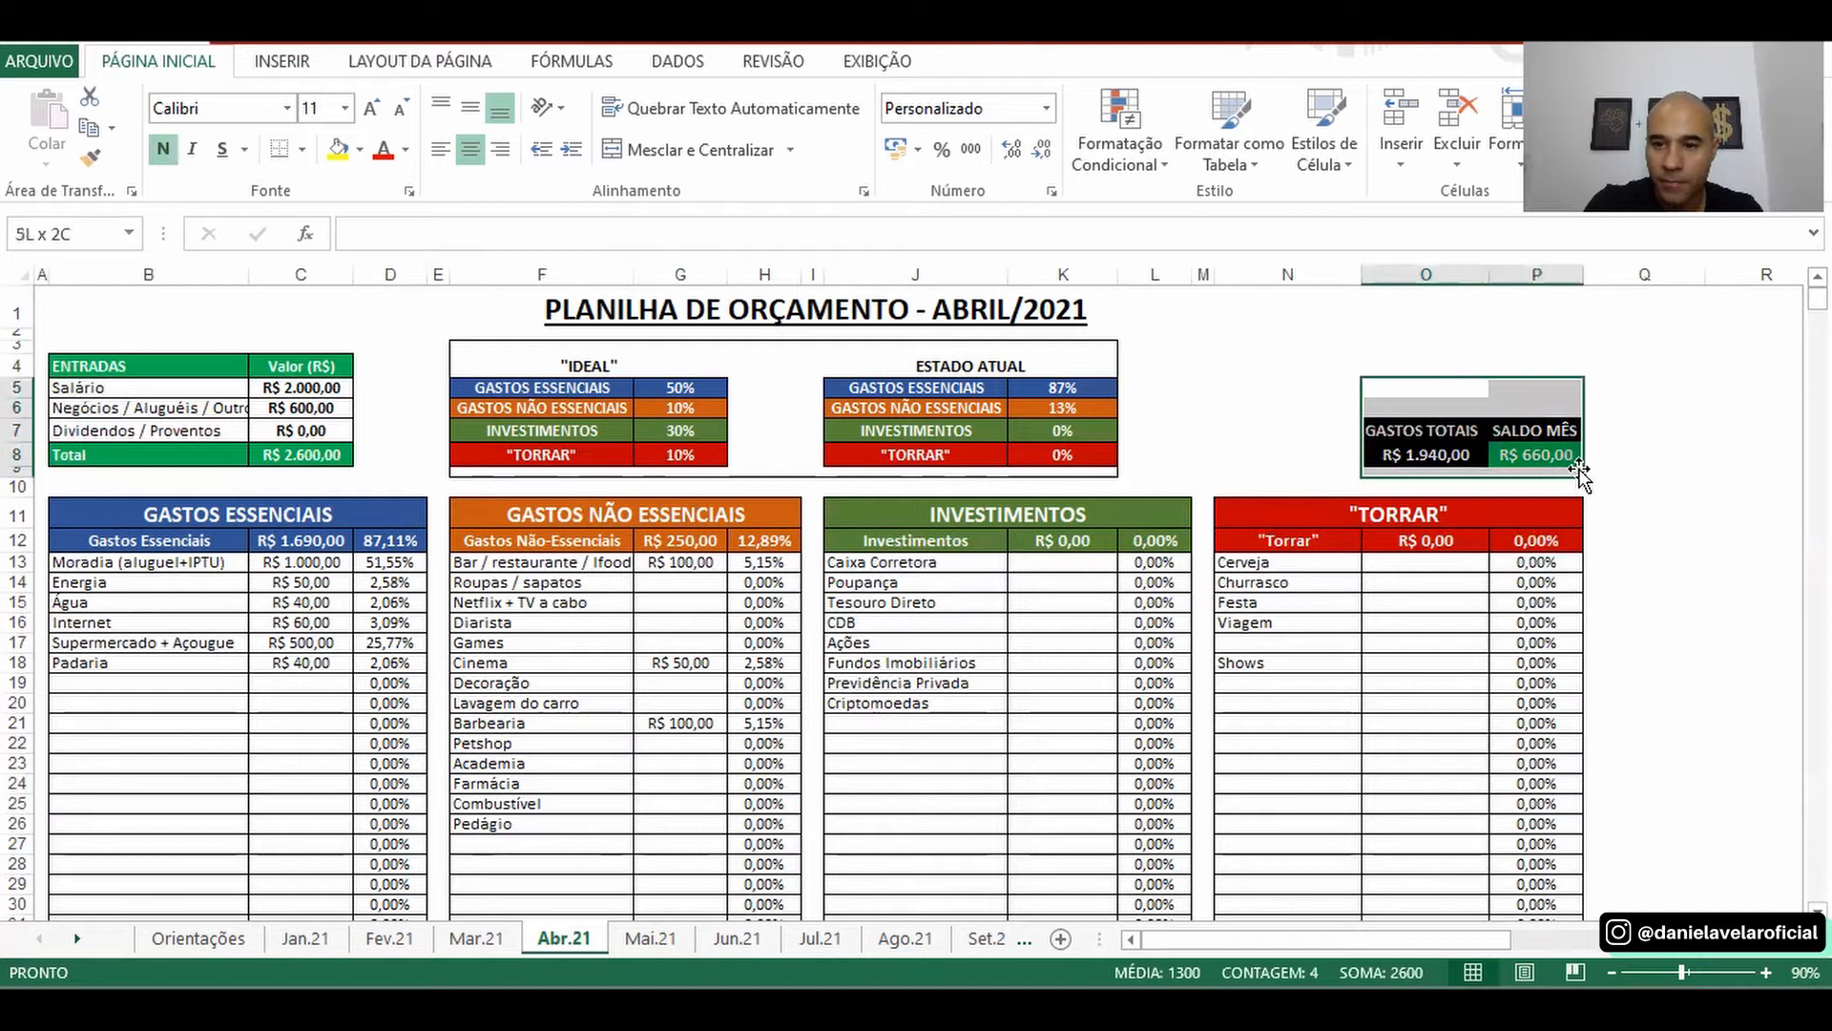
pyautogui.click(1562, 455)
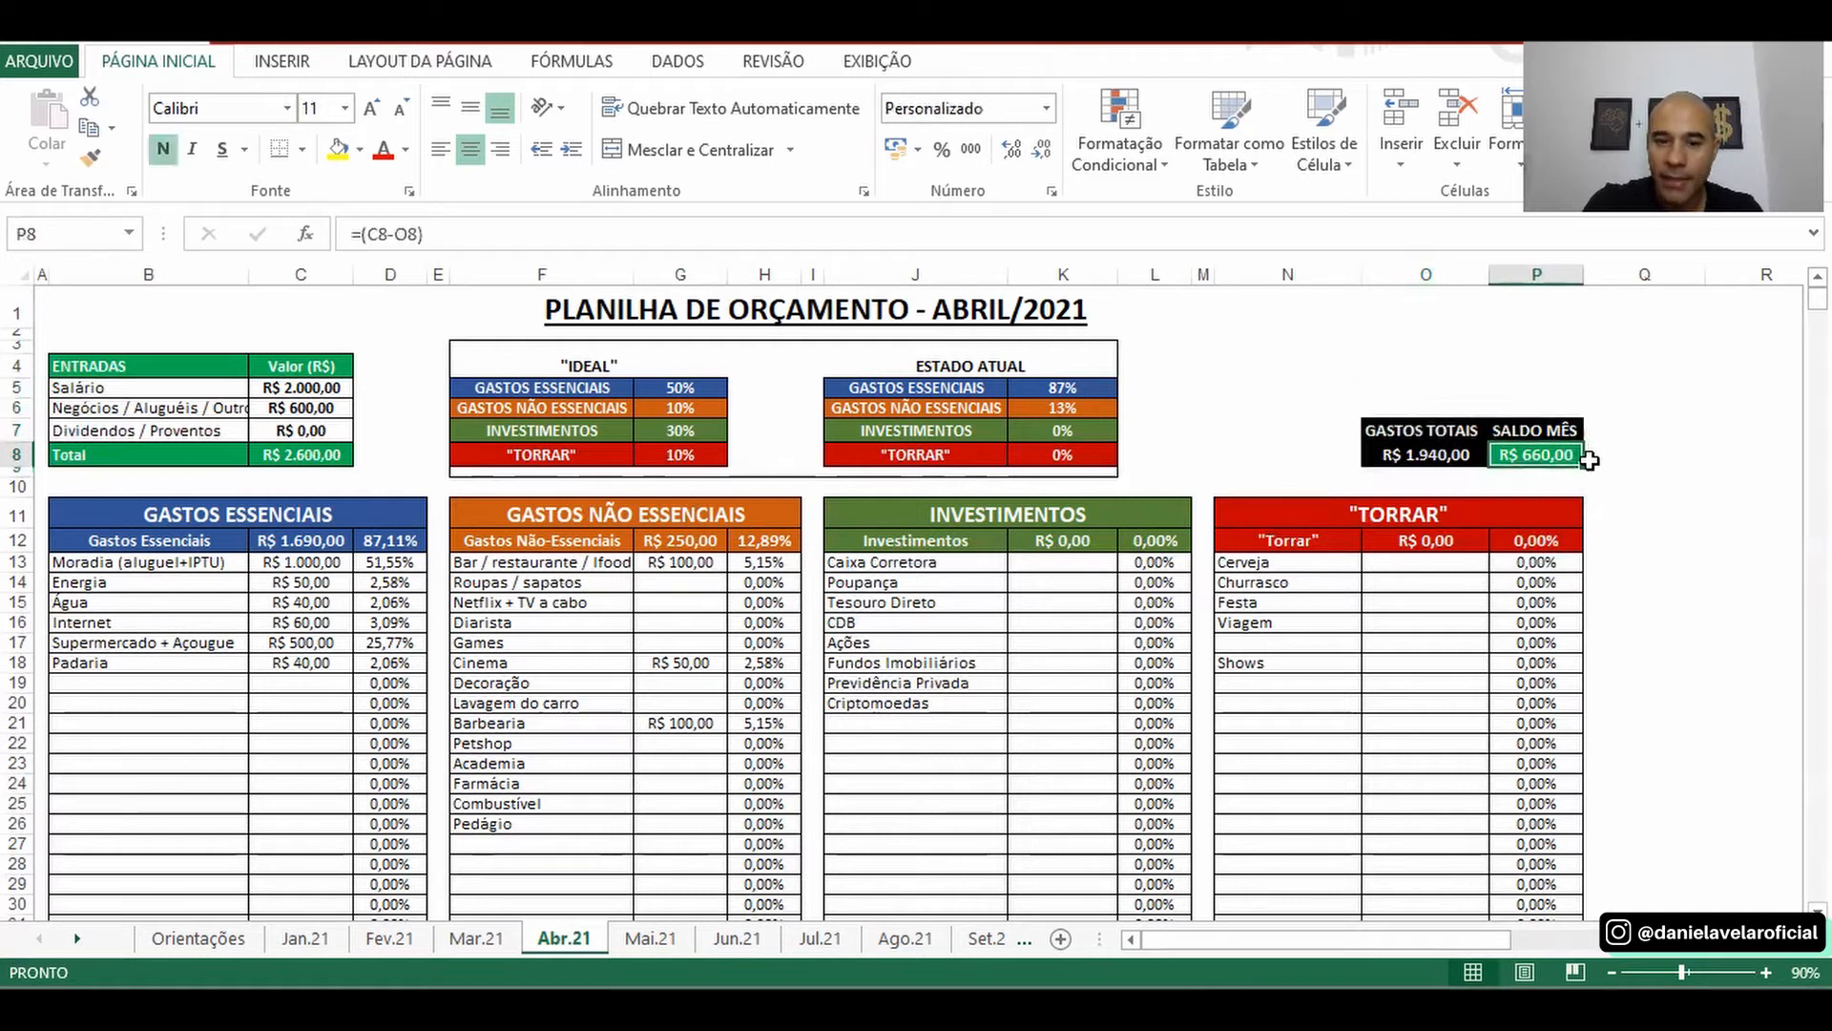
# - Enter 40,00 for Netflix + TV a cabo in cell G15 and select the Investimentos table down to row 24
pyautogui.click(1048, 587)
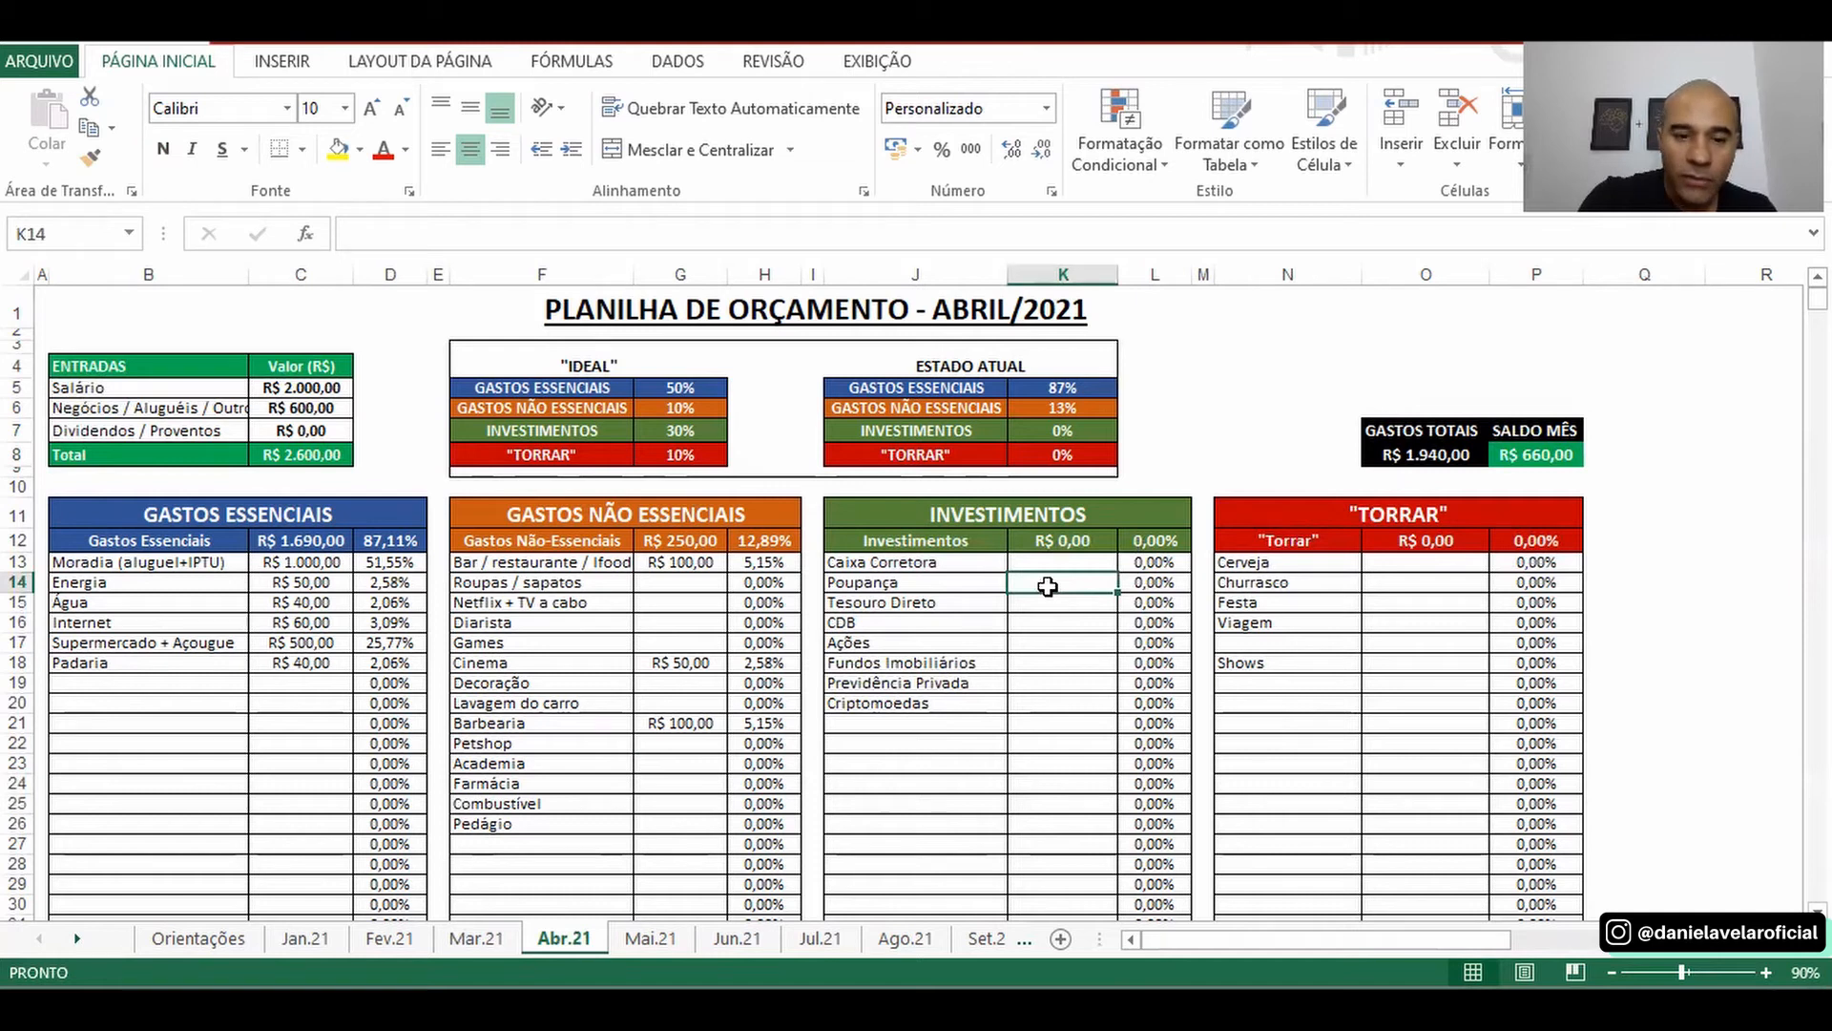
pyautogui.click(668, 608)
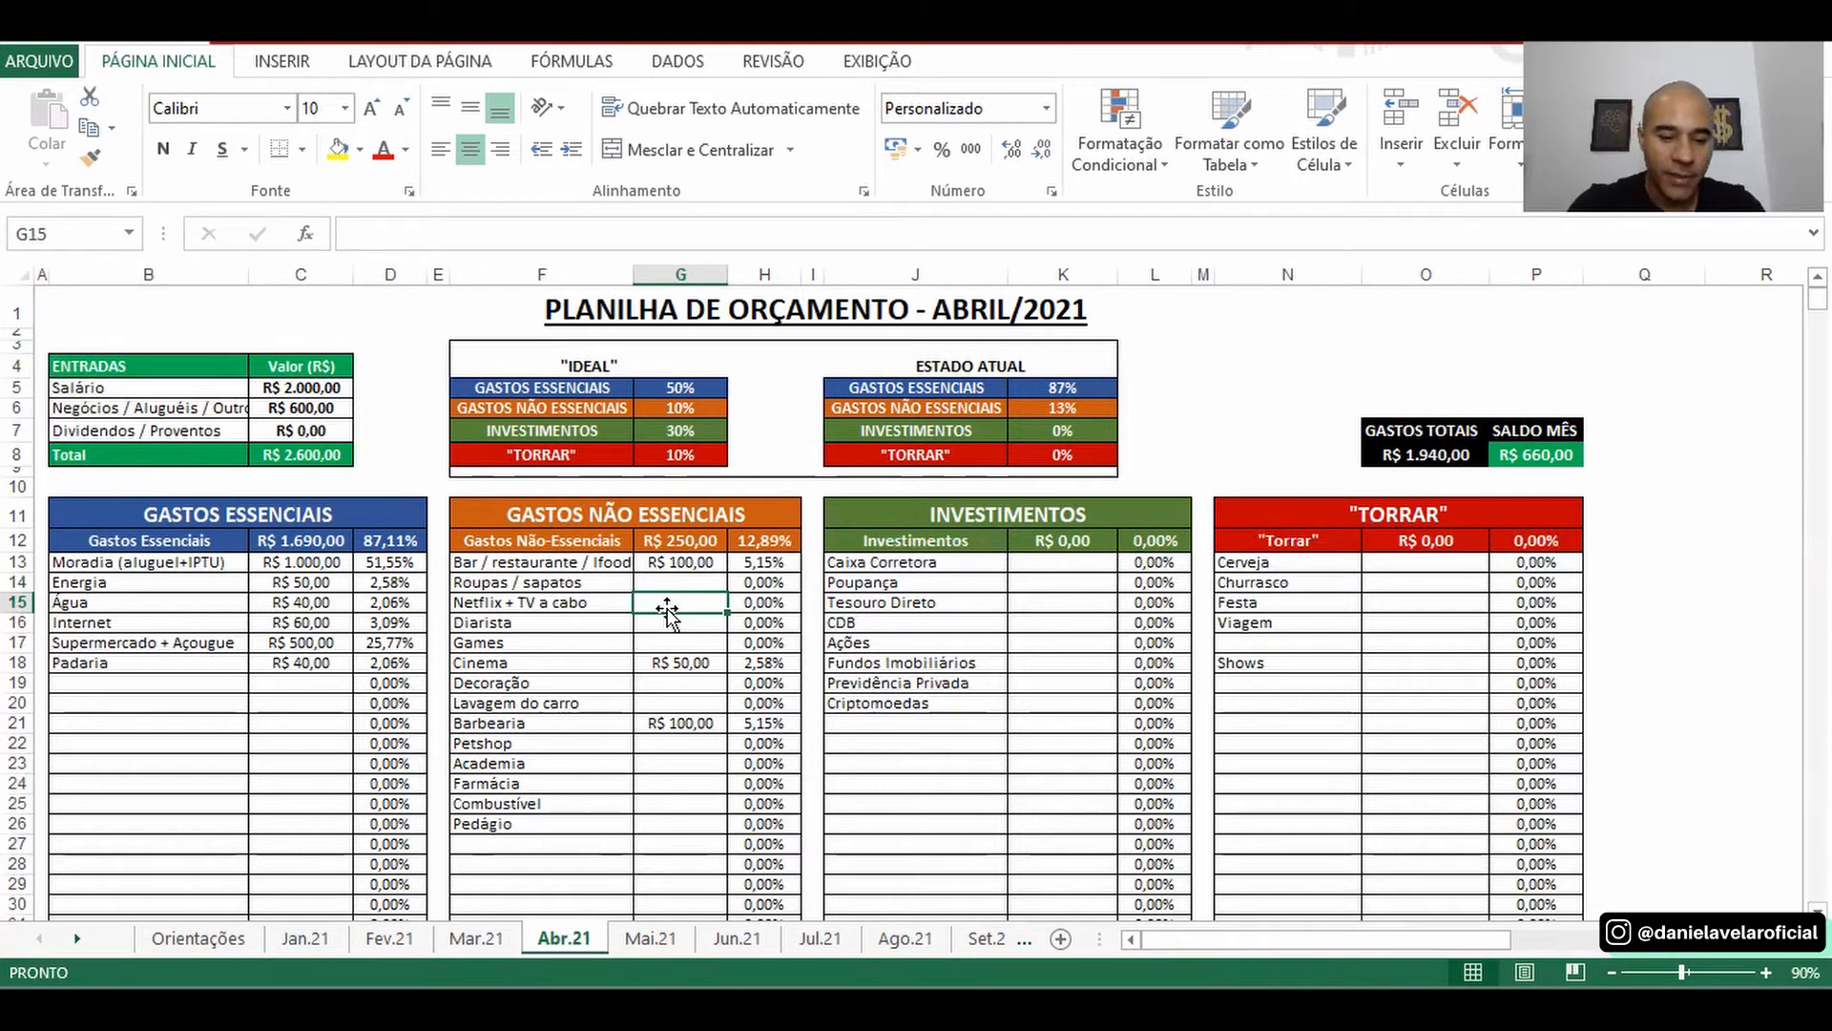
pyautogui.write('40,00')
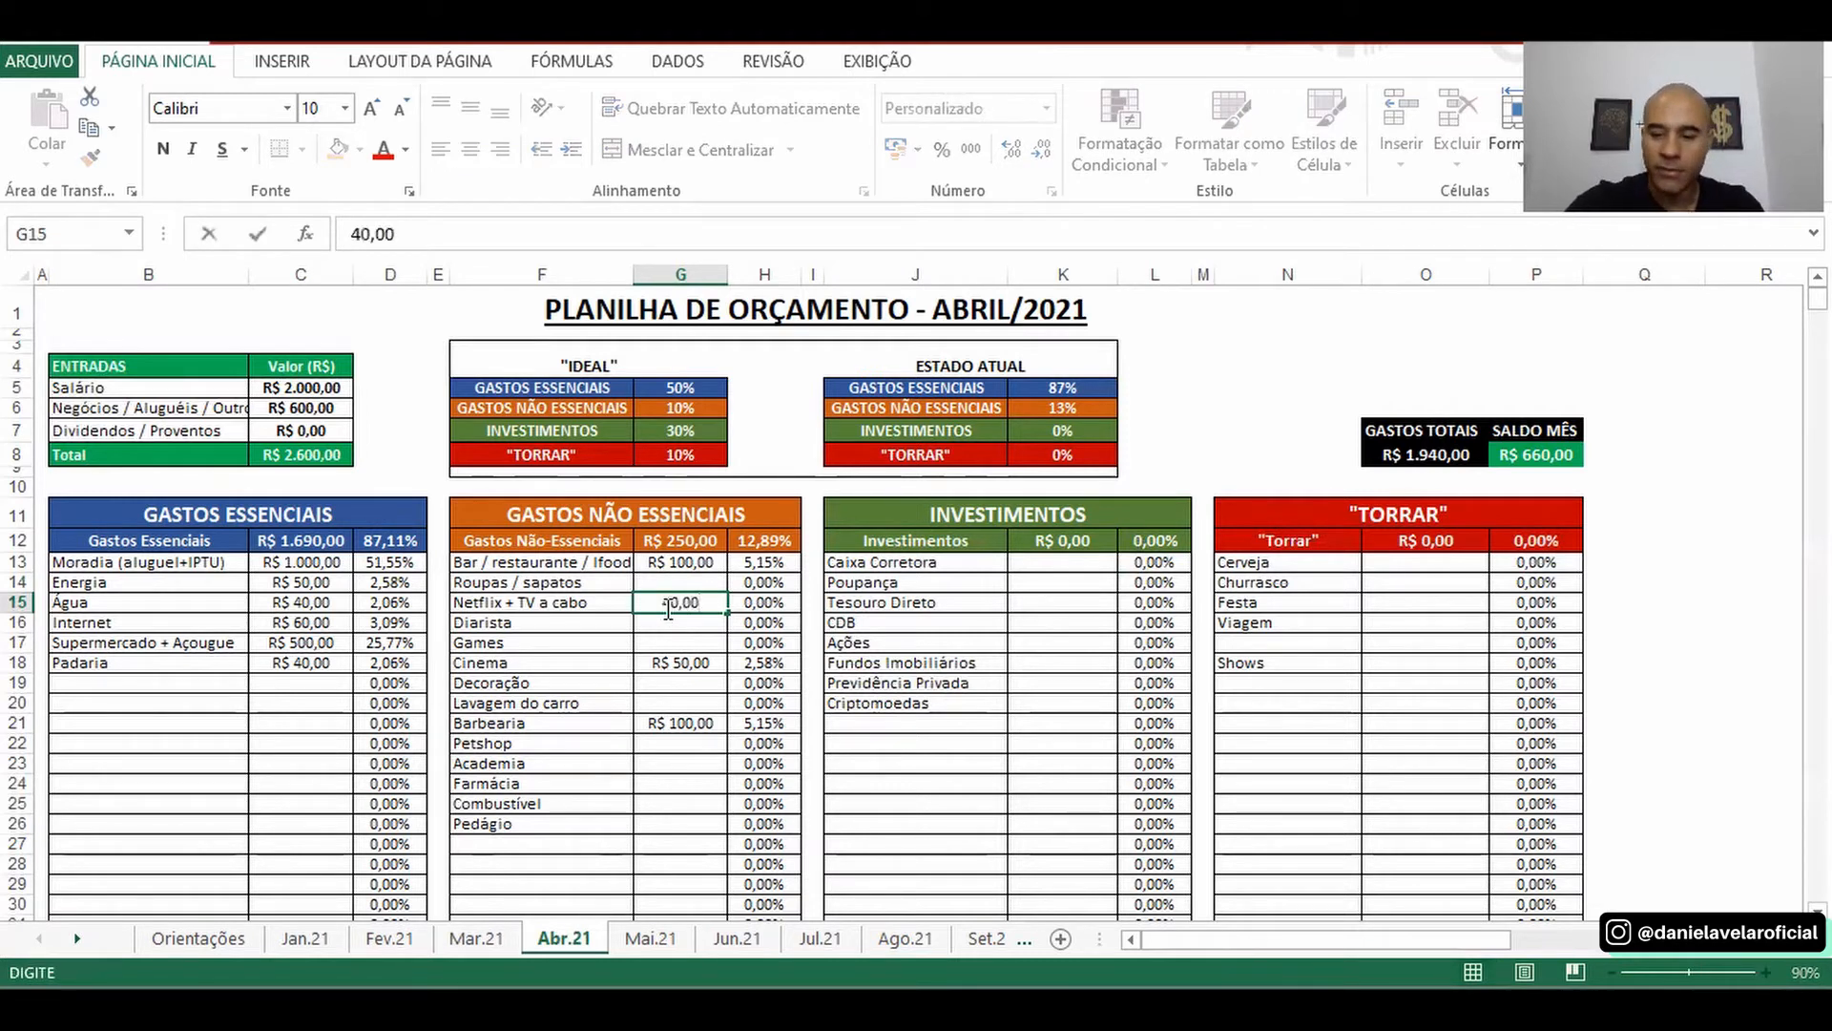
pyautogui.press('Return')
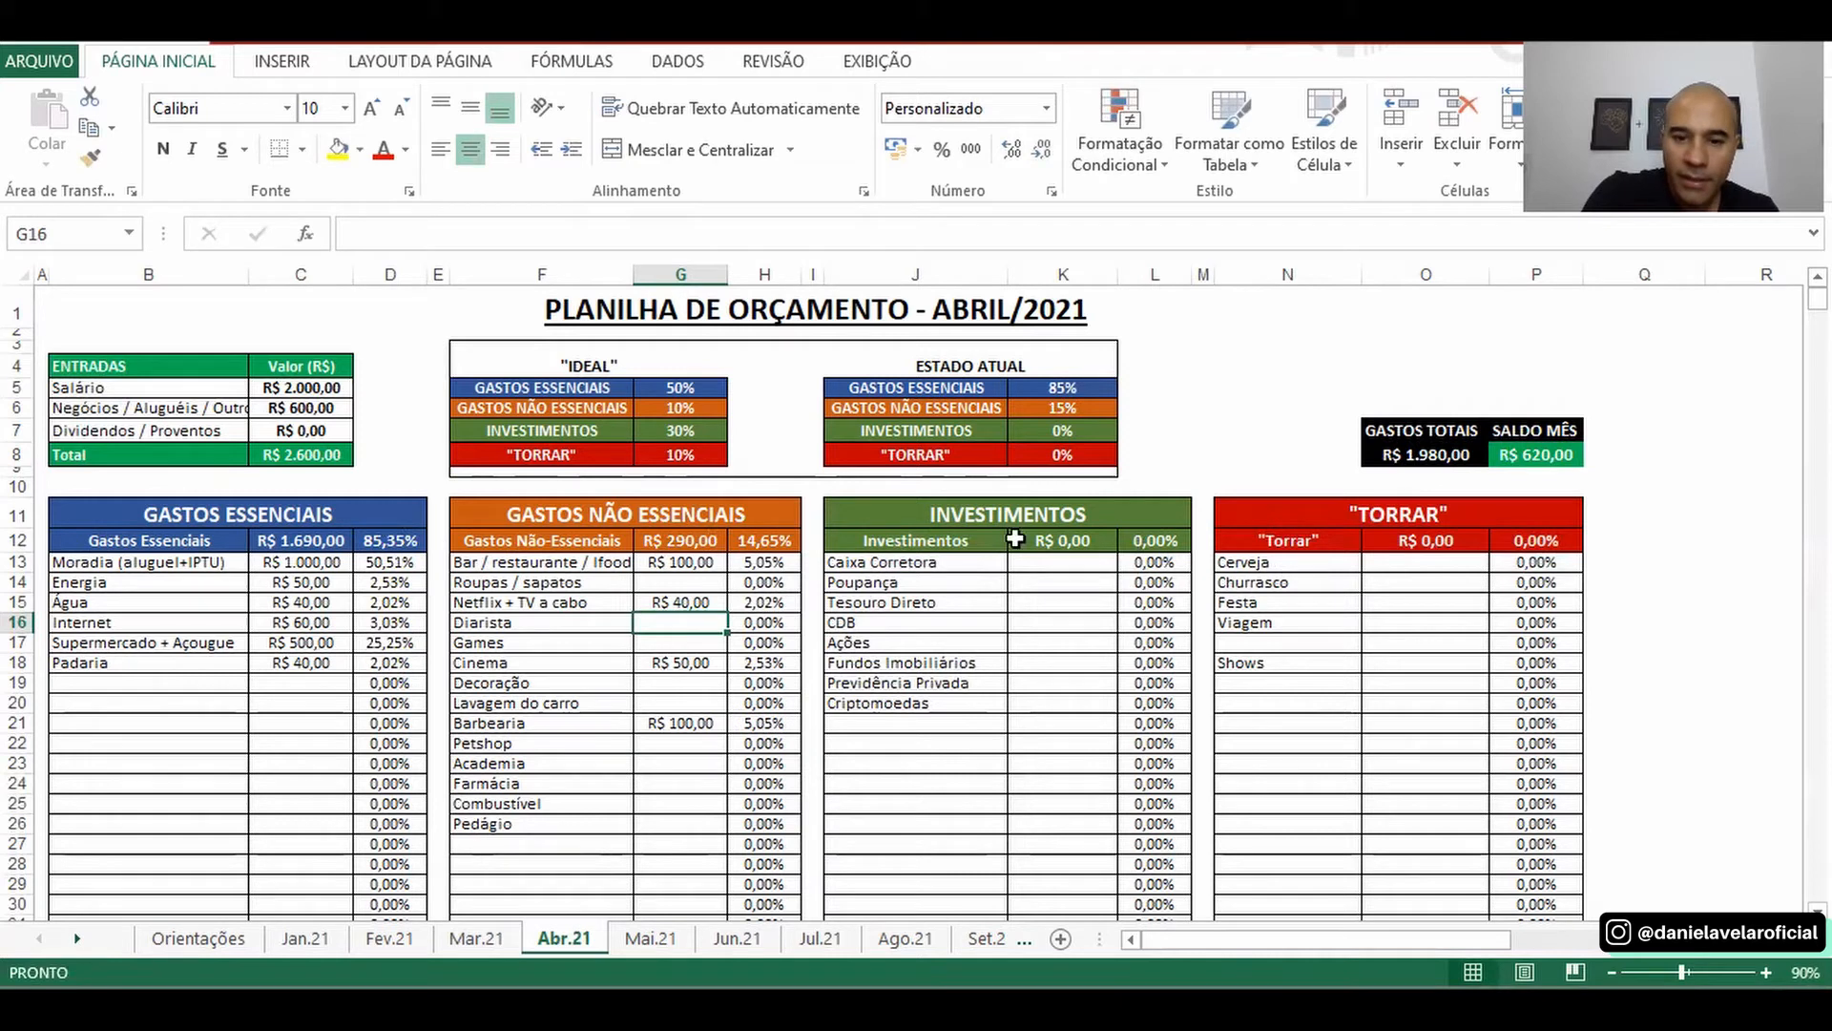
pyautogui.moveTo(945, 516); pyautogui.dragTo(1156, 783)
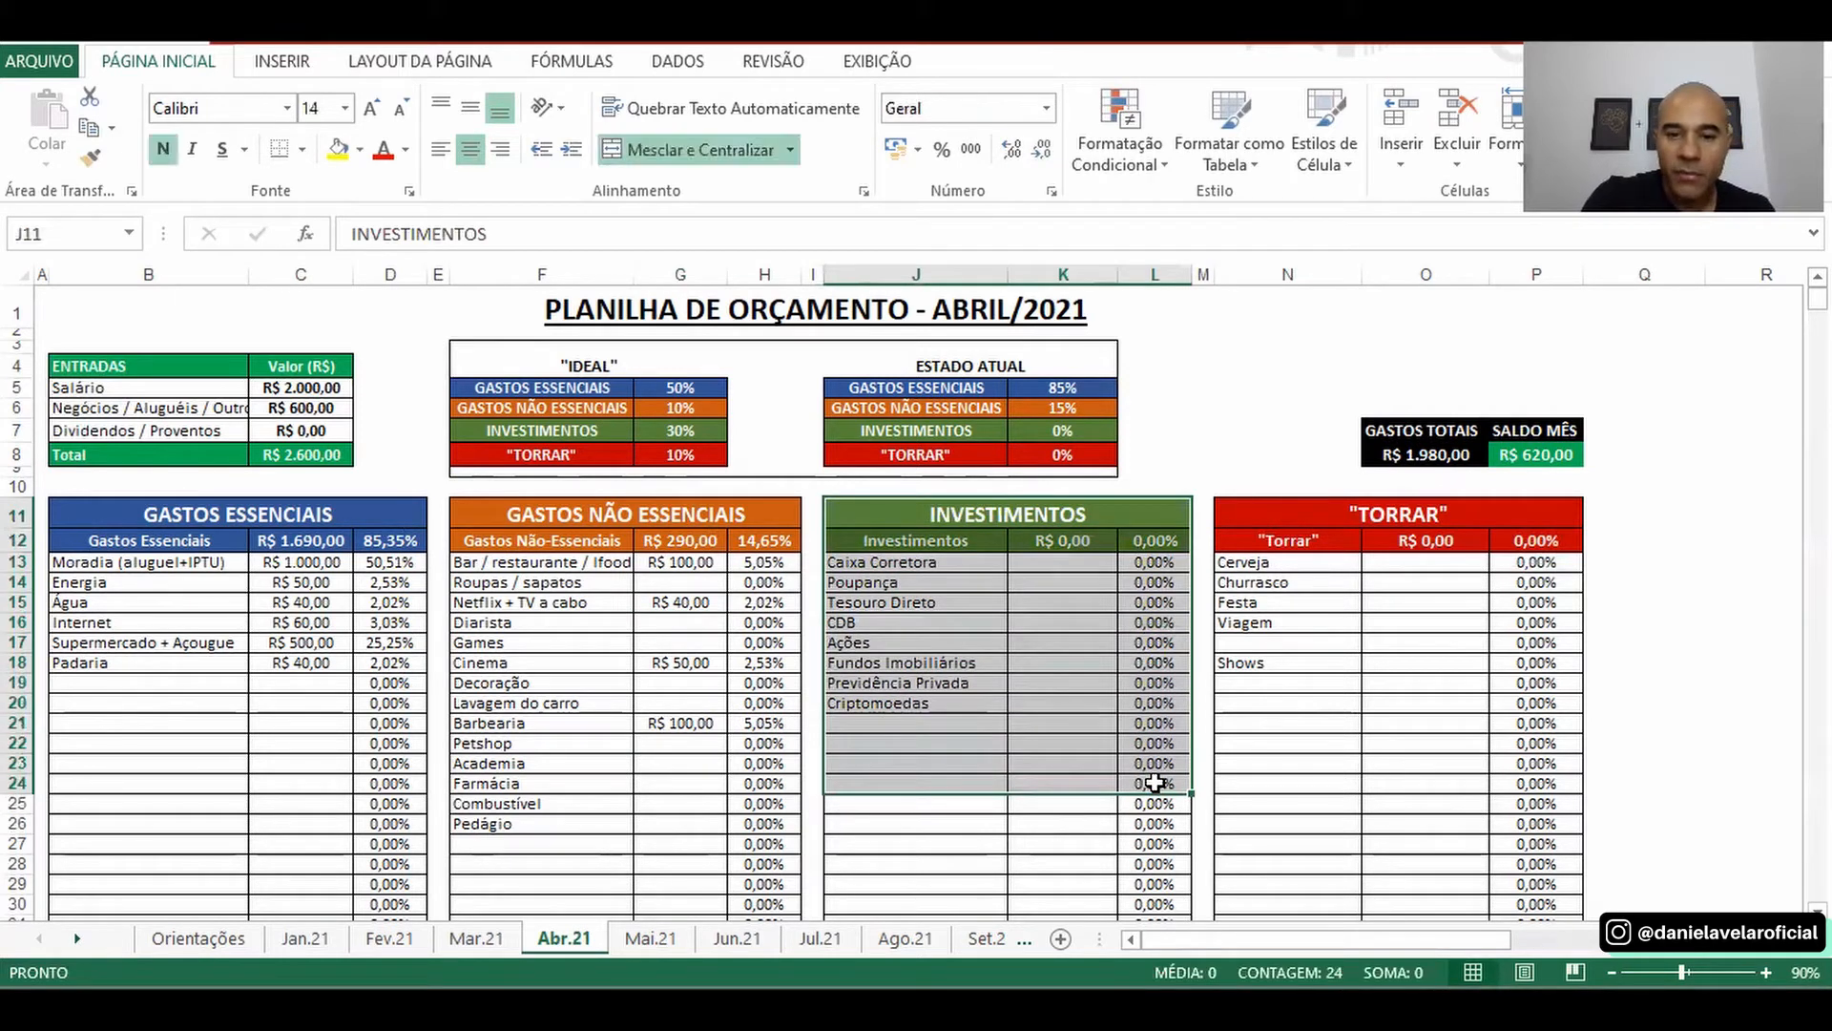
# - Review the Dividendos / Proventos and Negócios / Aluguéis / Outros rows of the Entradas table
pyautogui.click(1094, 661)
pyautogui.click(1055, 579)
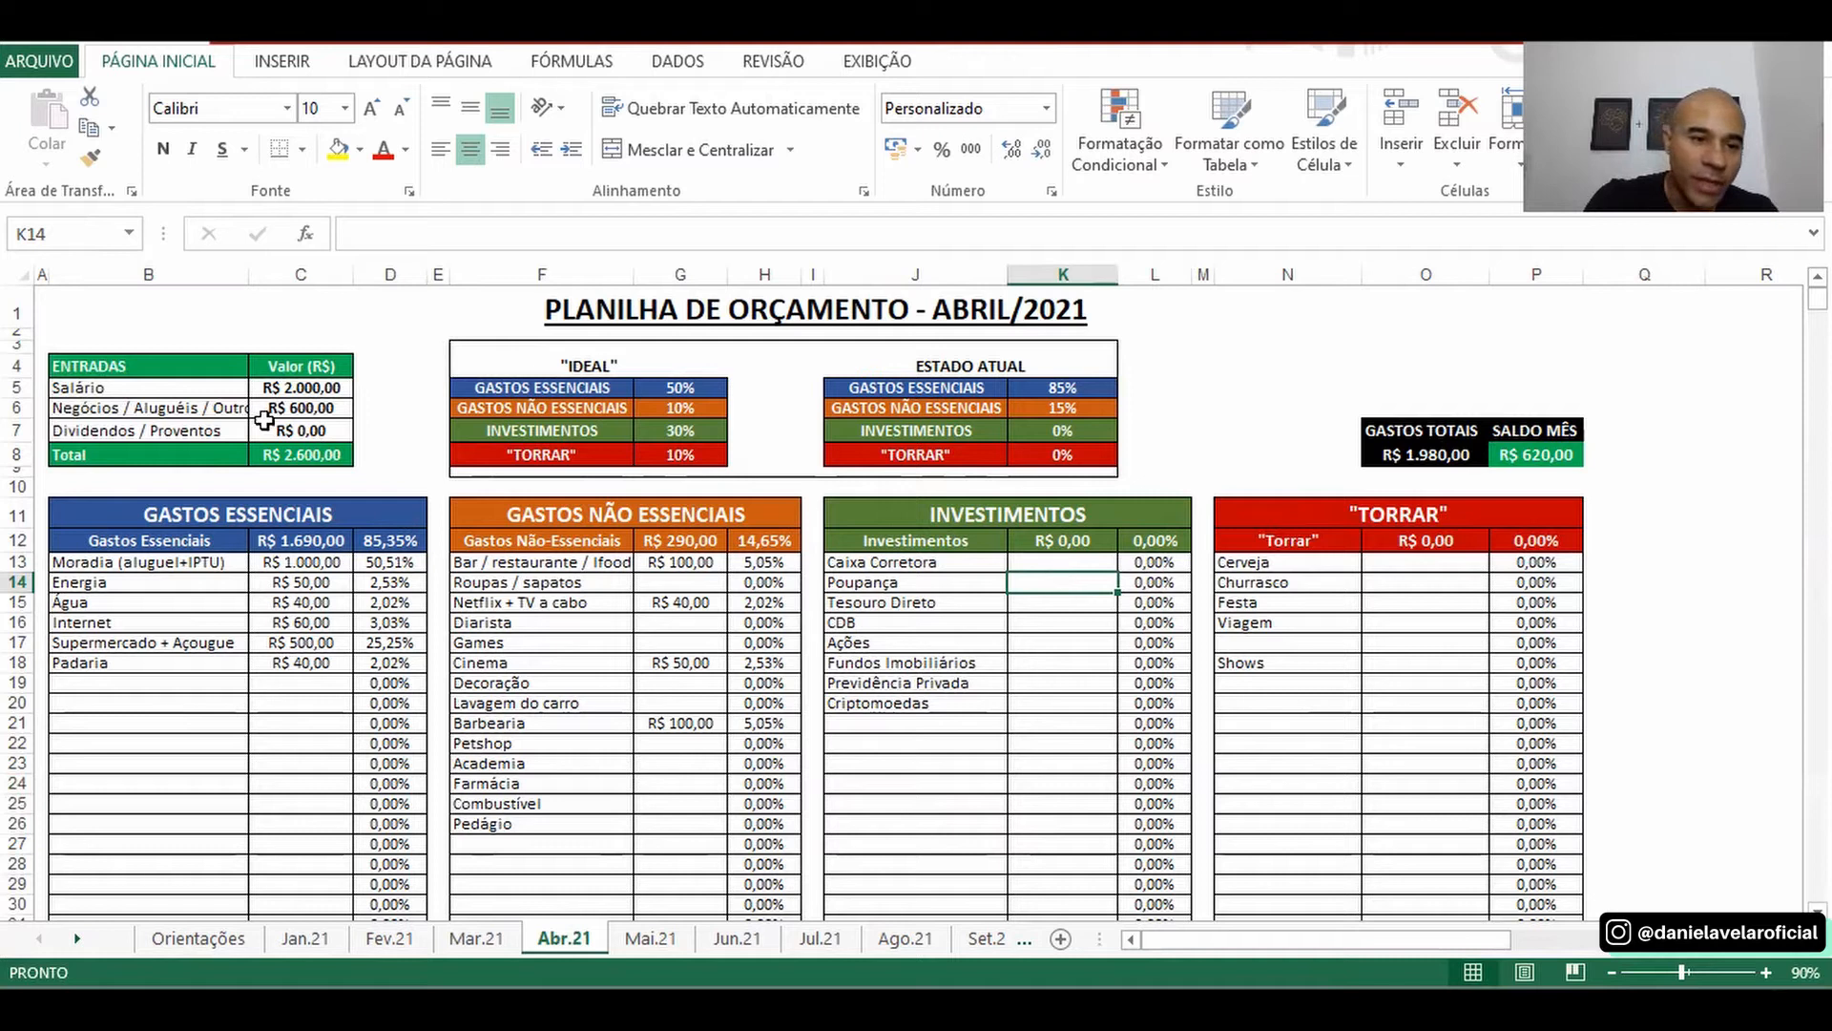
pyautogui.click(168, 429)
pyautogui.keyDown('shift'); pyautogui.click(287, 426); pyautogui.keyUp('shift')
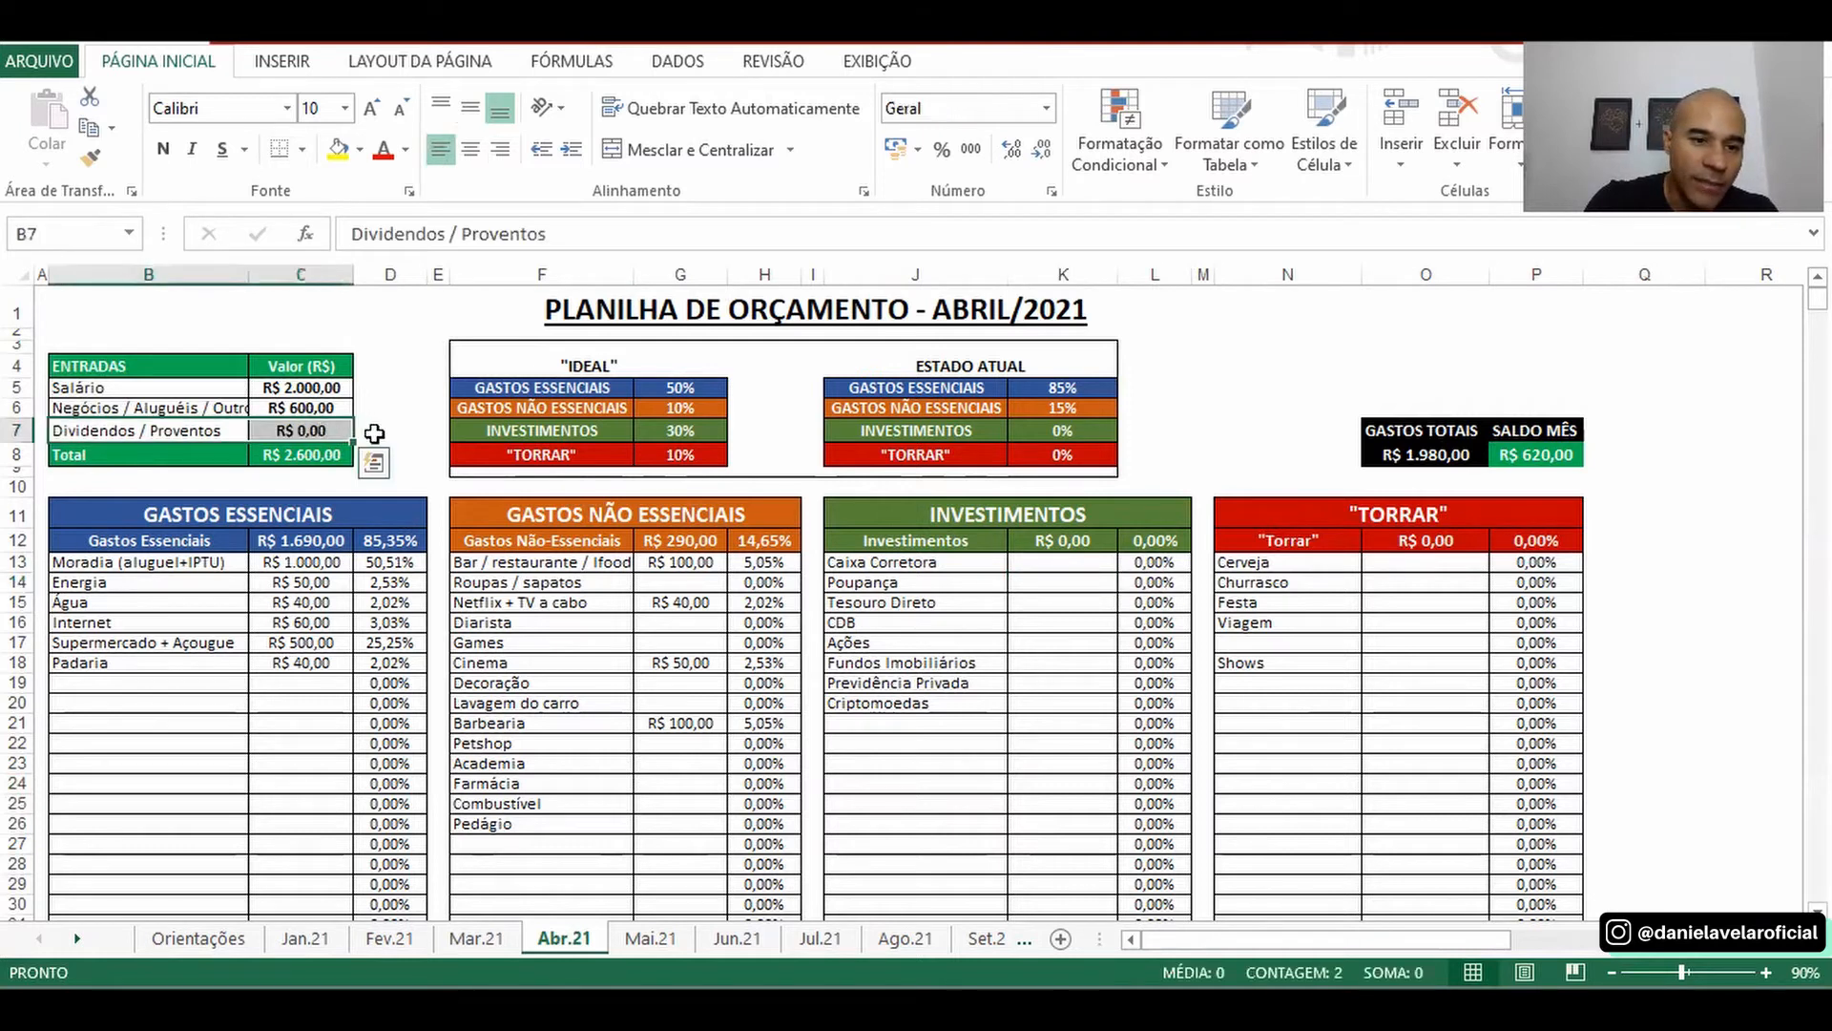
pyautogui.doubleClick(141, 422)
pyautogui.click(168, 412)
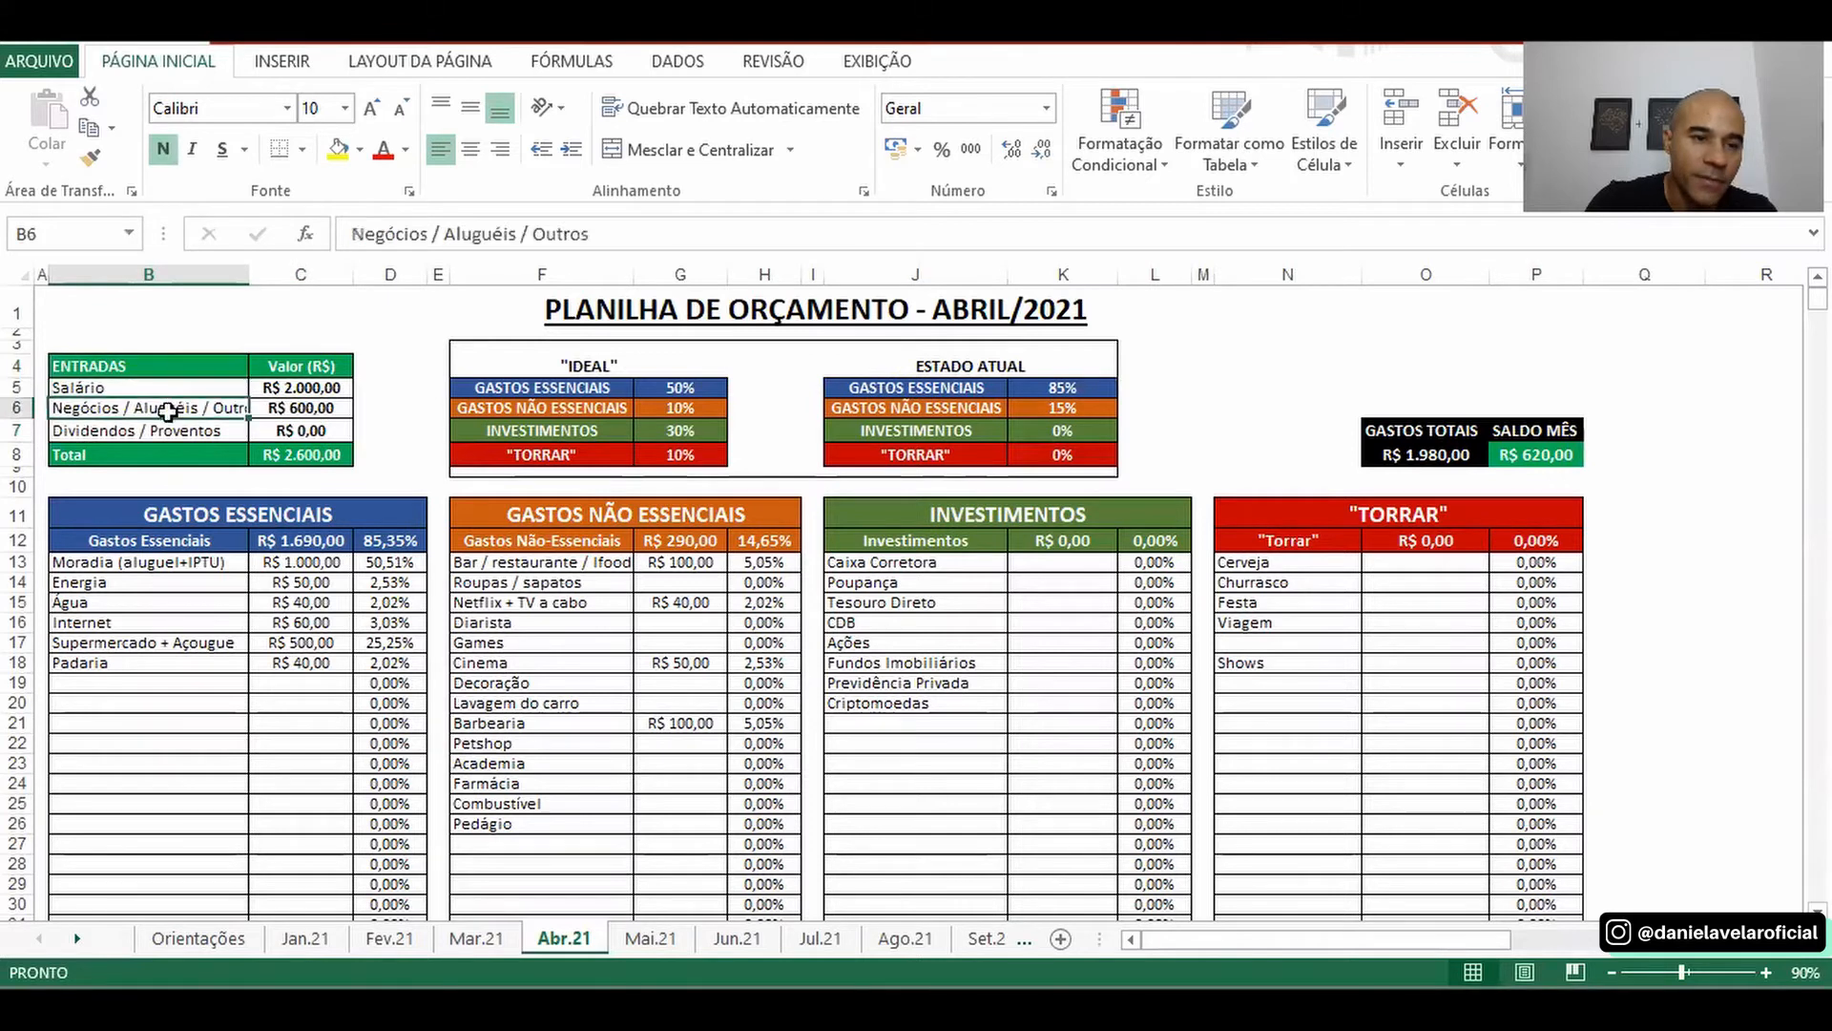
pyautogui.moveTo(166, 430); pyautogui.dragTo(297, 431)
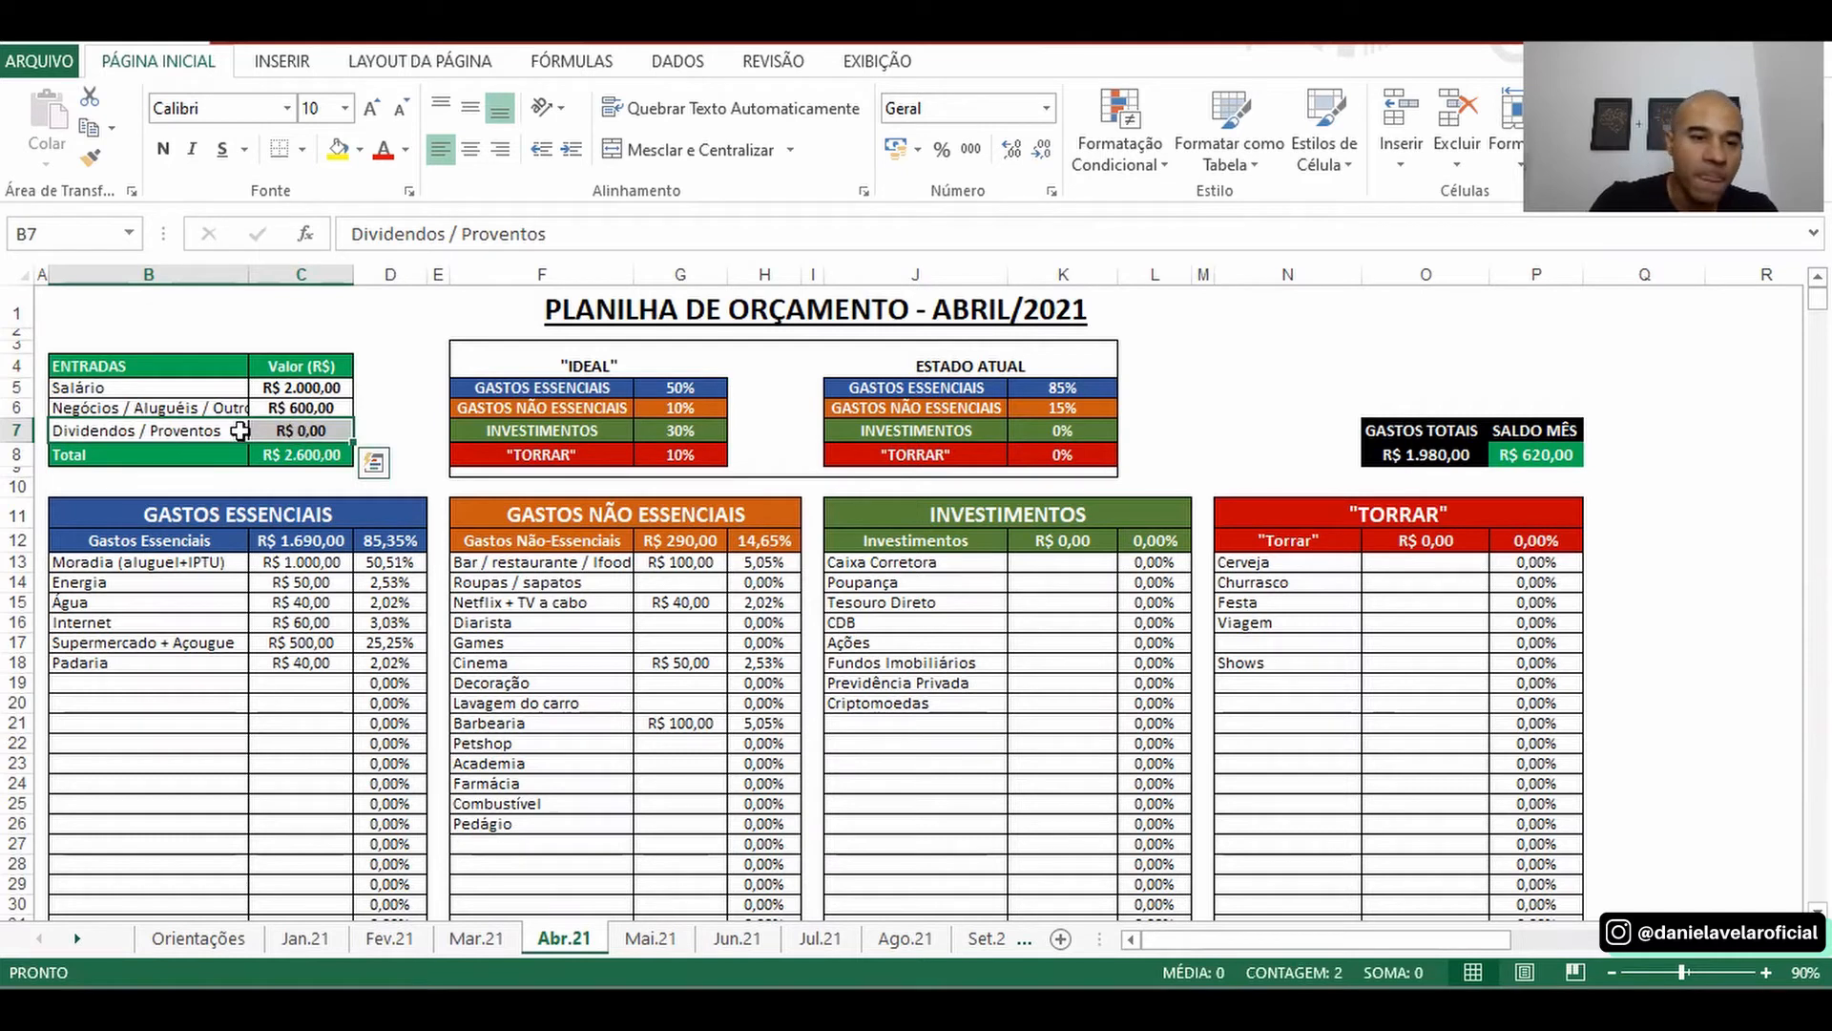
pyautogui.click(302, 431)
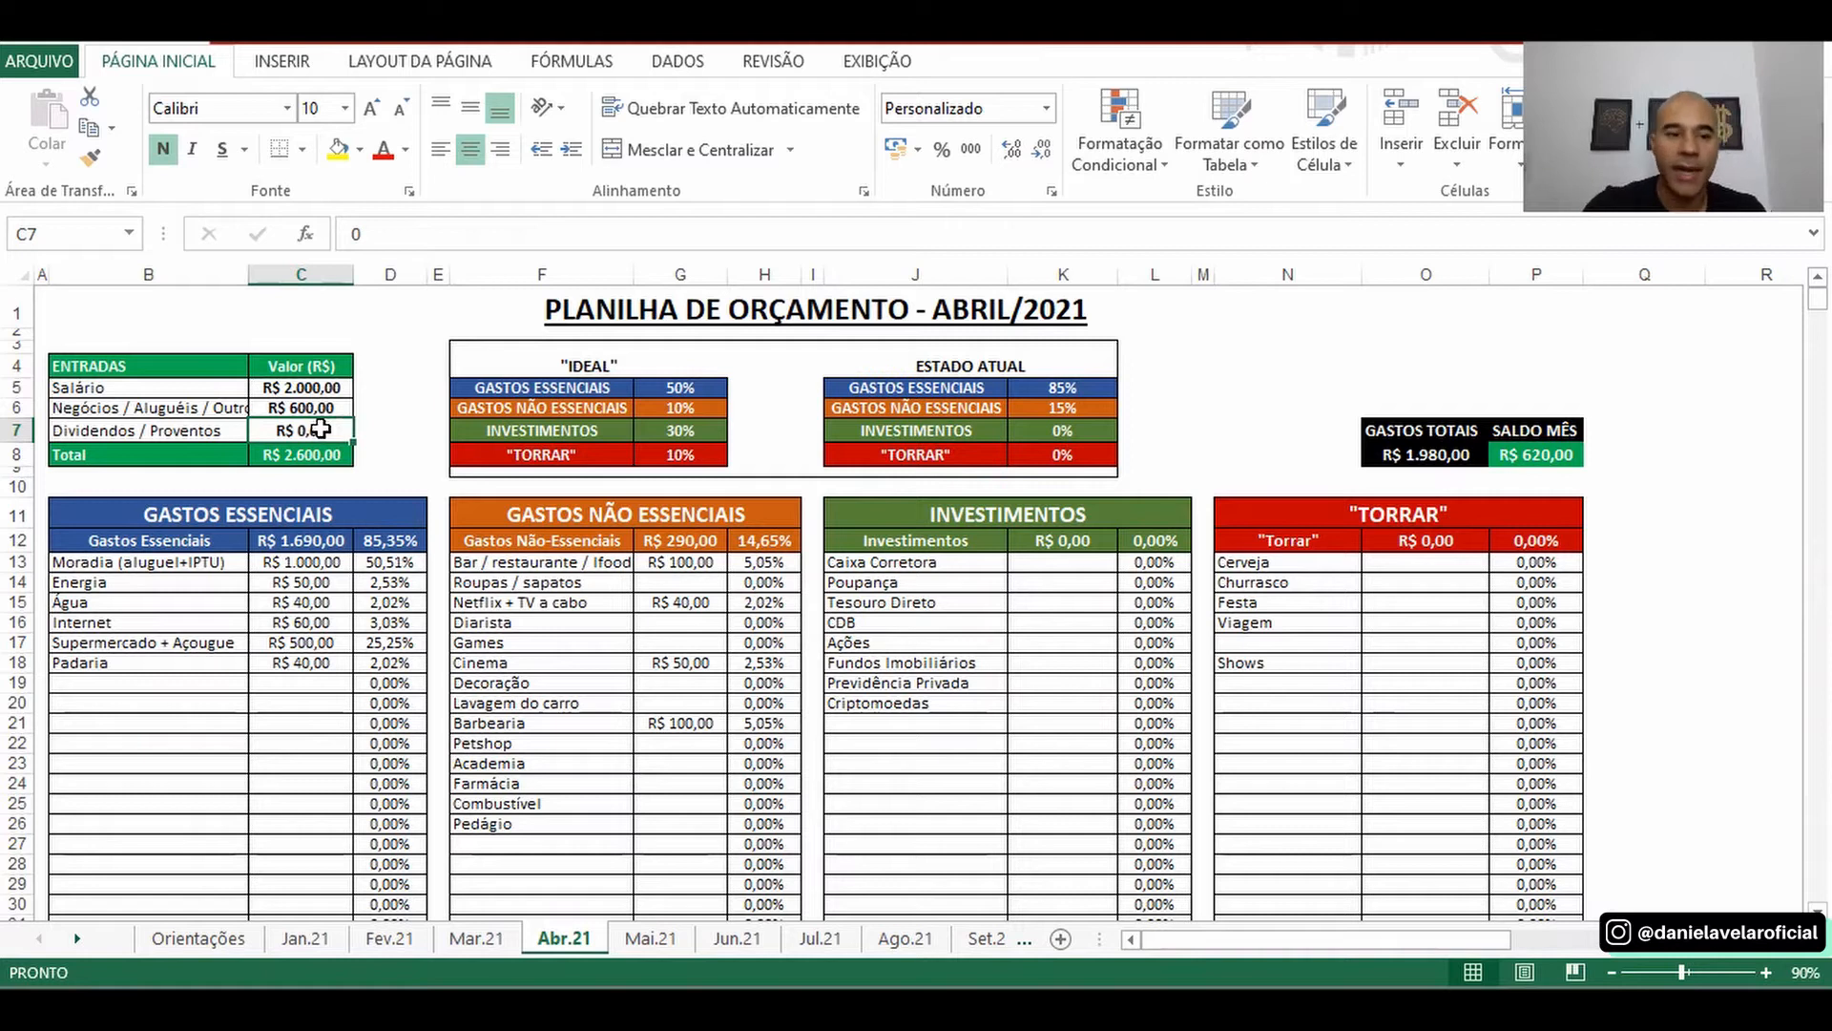
# - Enter 100,00 for Tesouro Direto in cell K15 of the Investimentos table and check the Gastos Totais and Saldo Mês summary
pyautogui.click(913, 516)
pyautogui.moveTo(913, 516); pyautogui.dragTo(1135, 784)
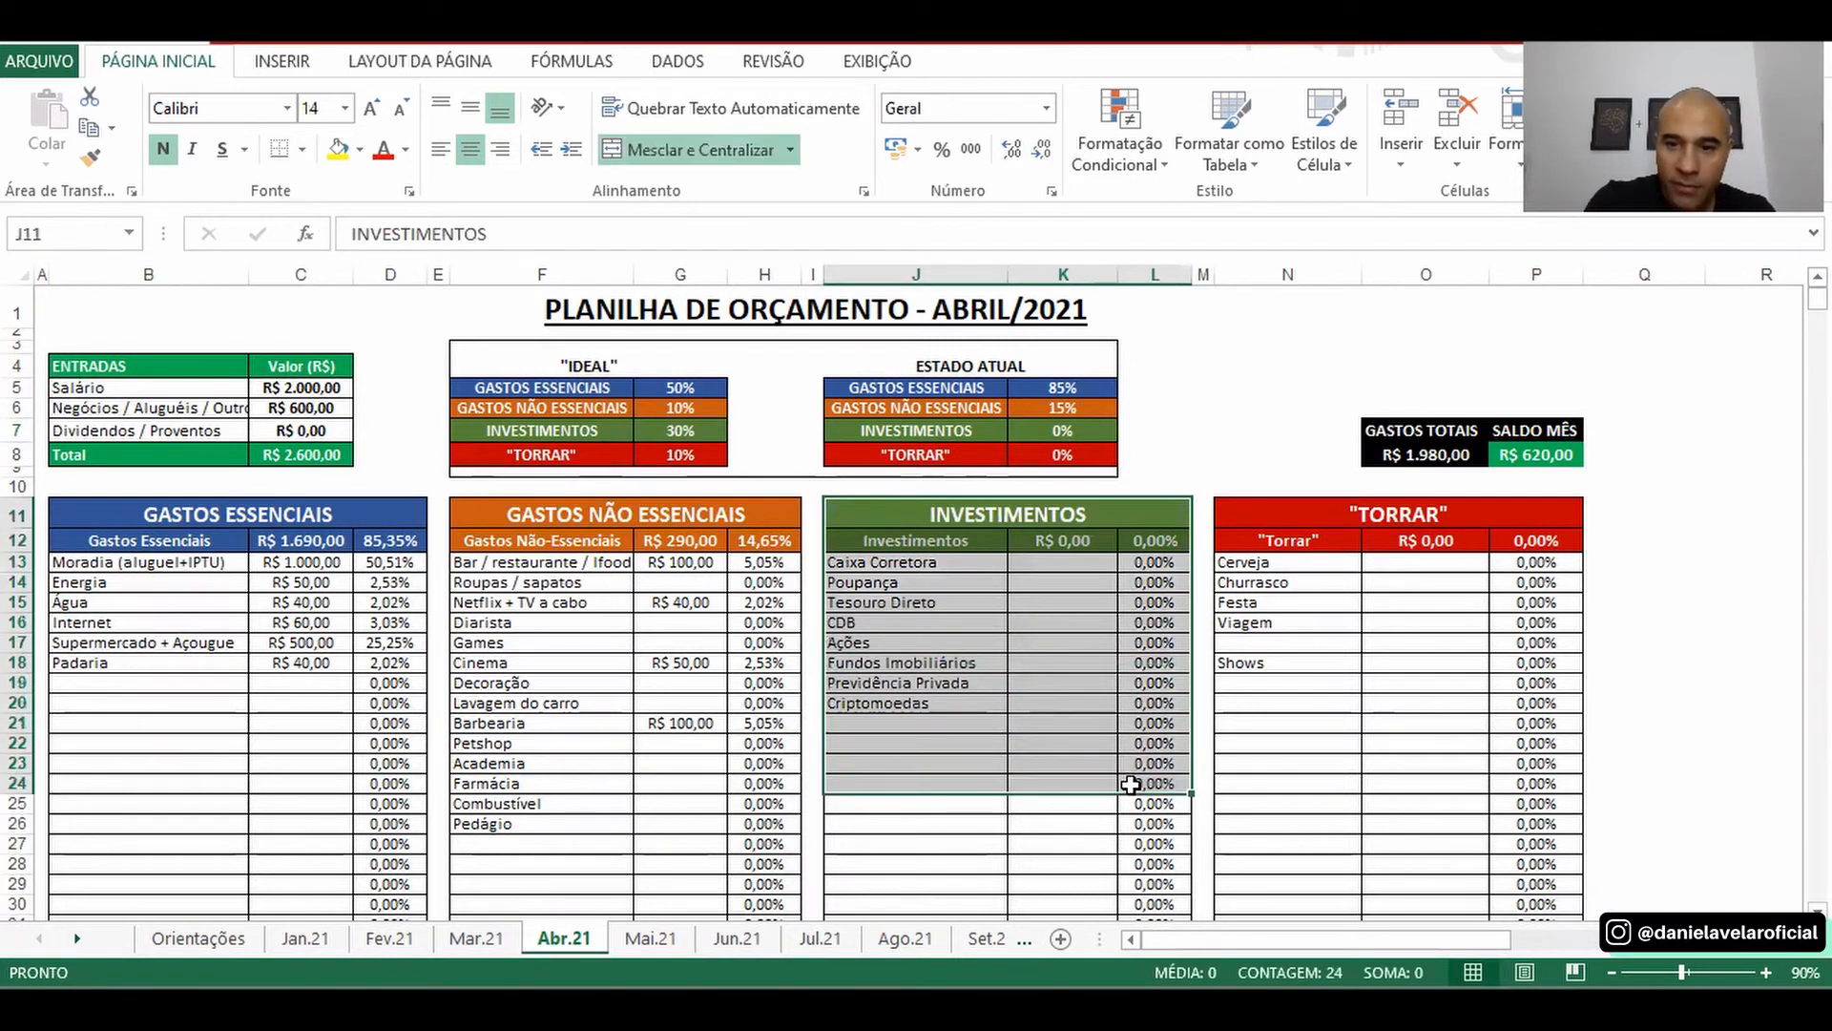
pyautogui.click(1058, 602)
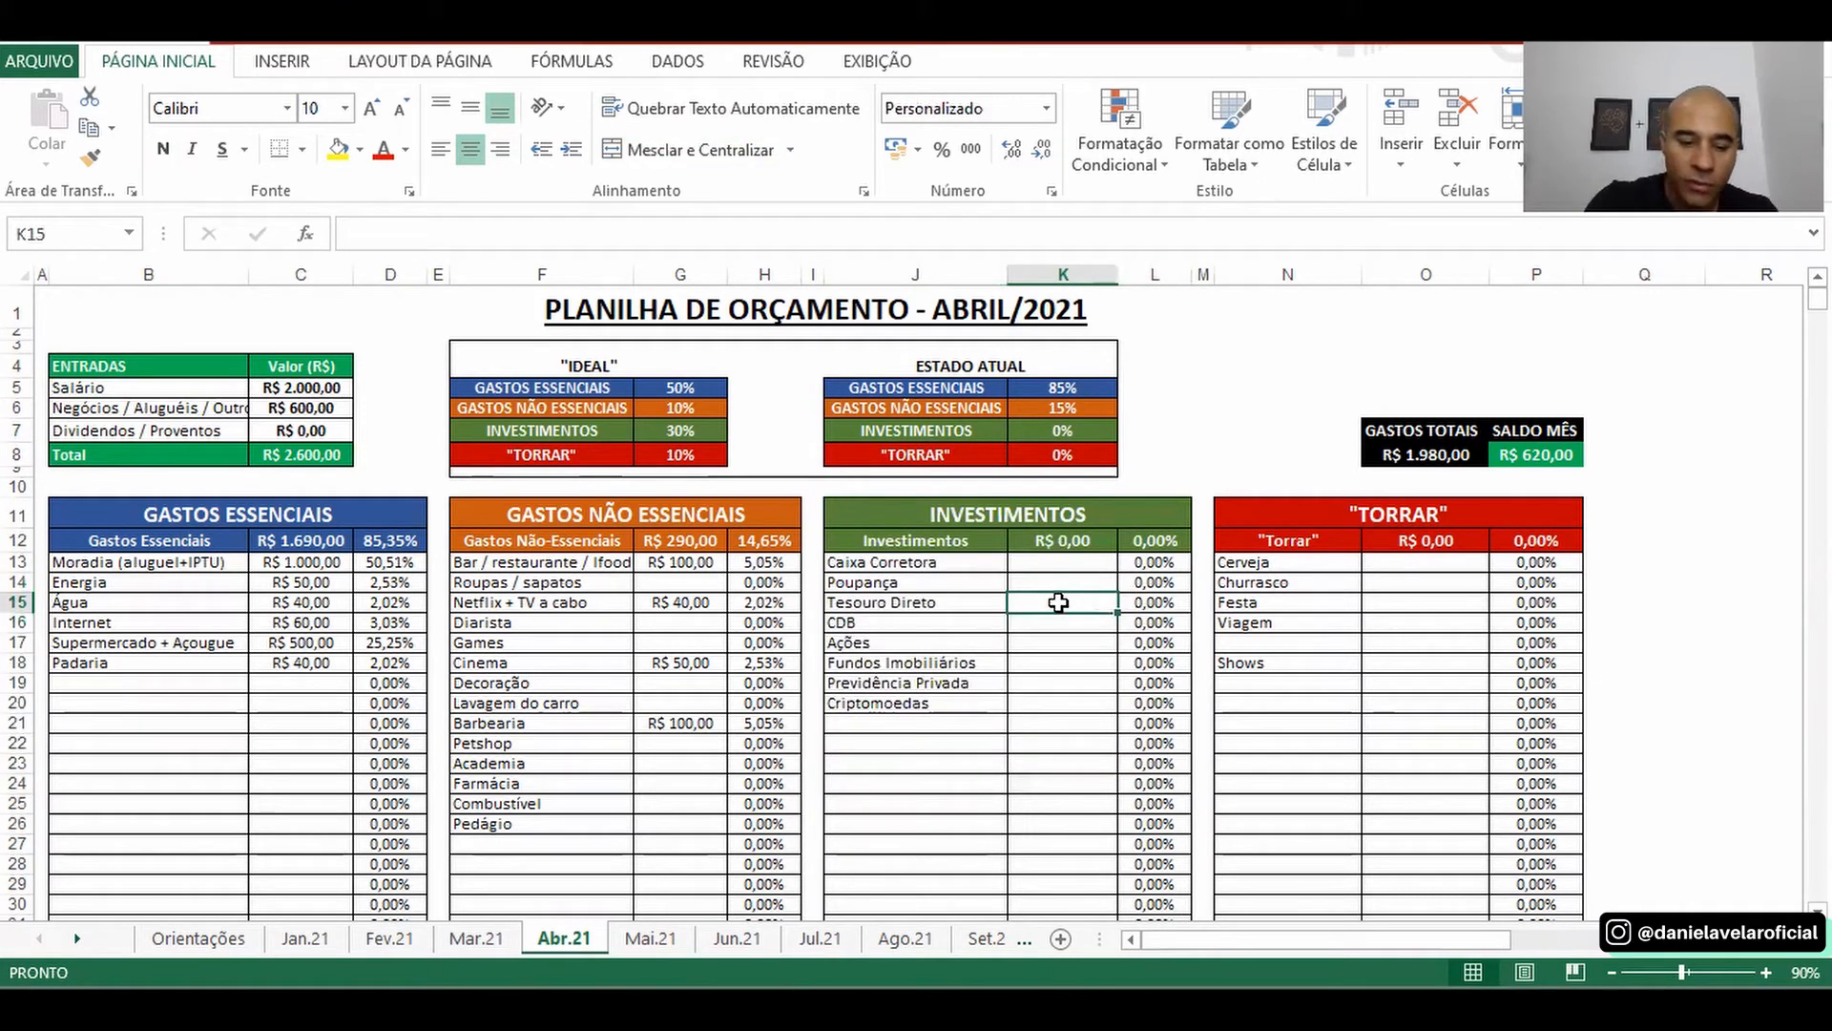
pyautogui.doubleClick(1059, 602)
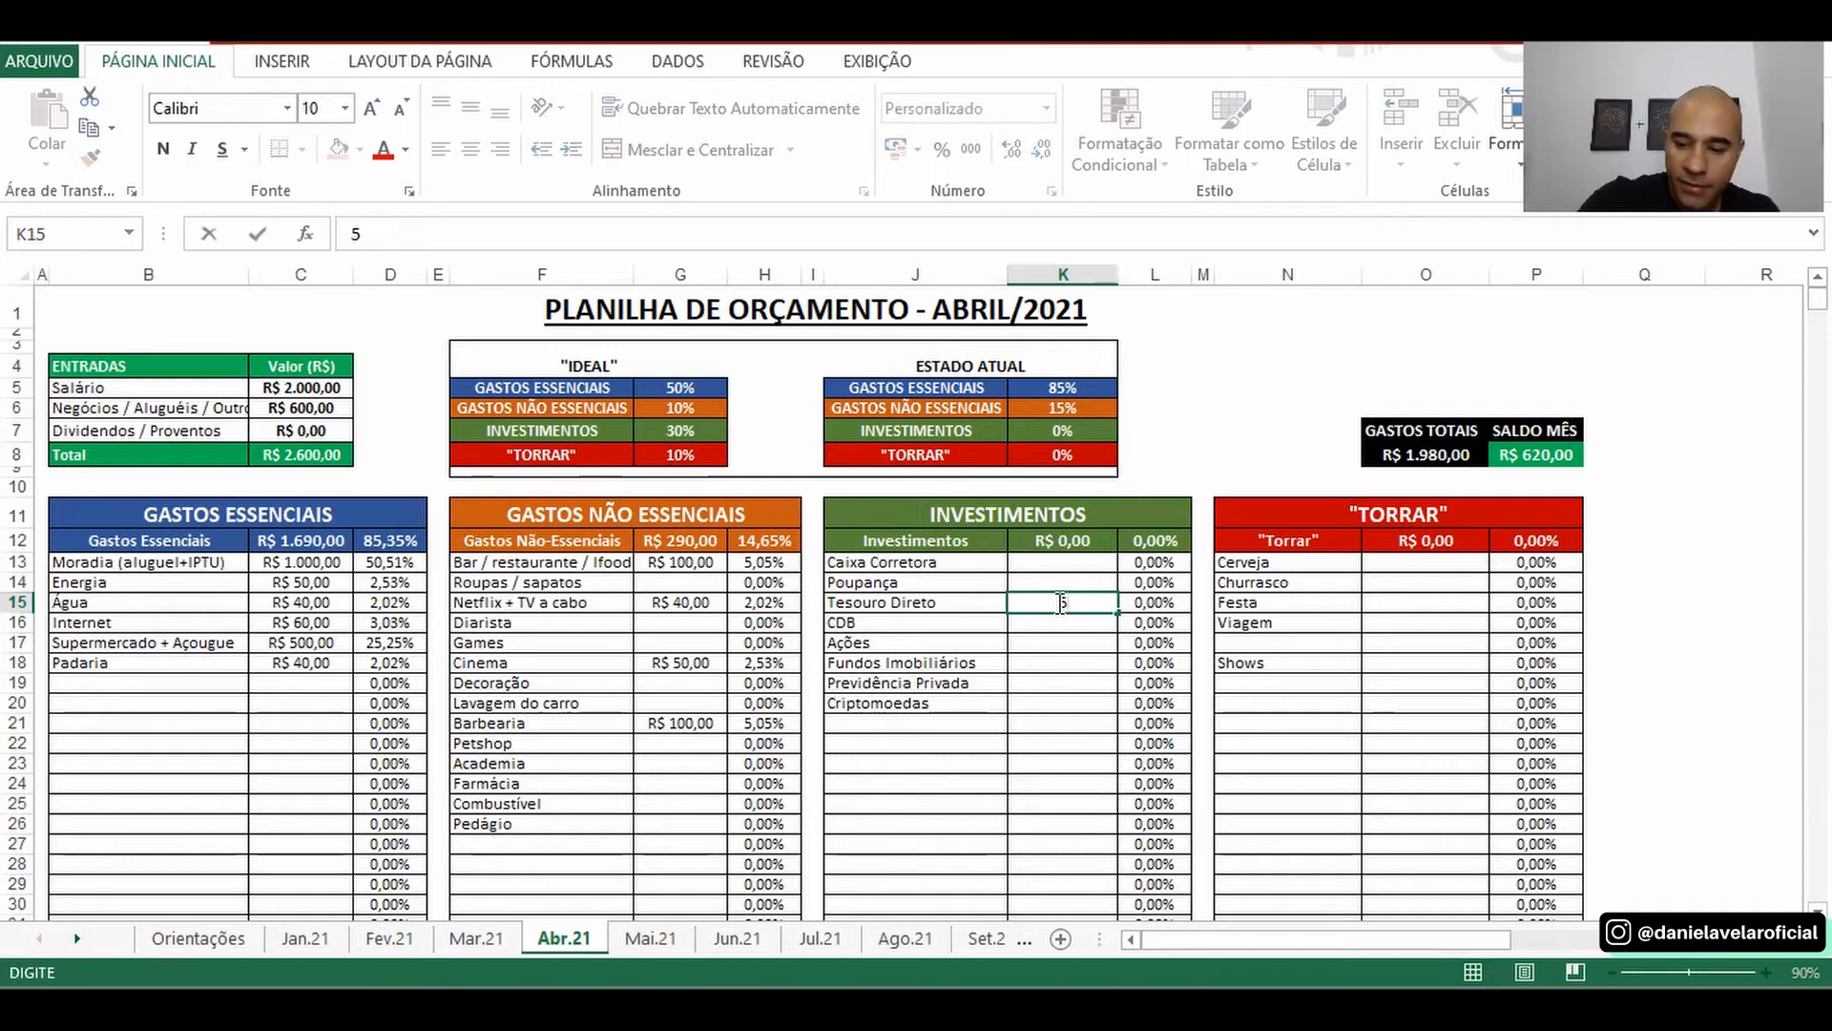
pyautogui.write('100,00')
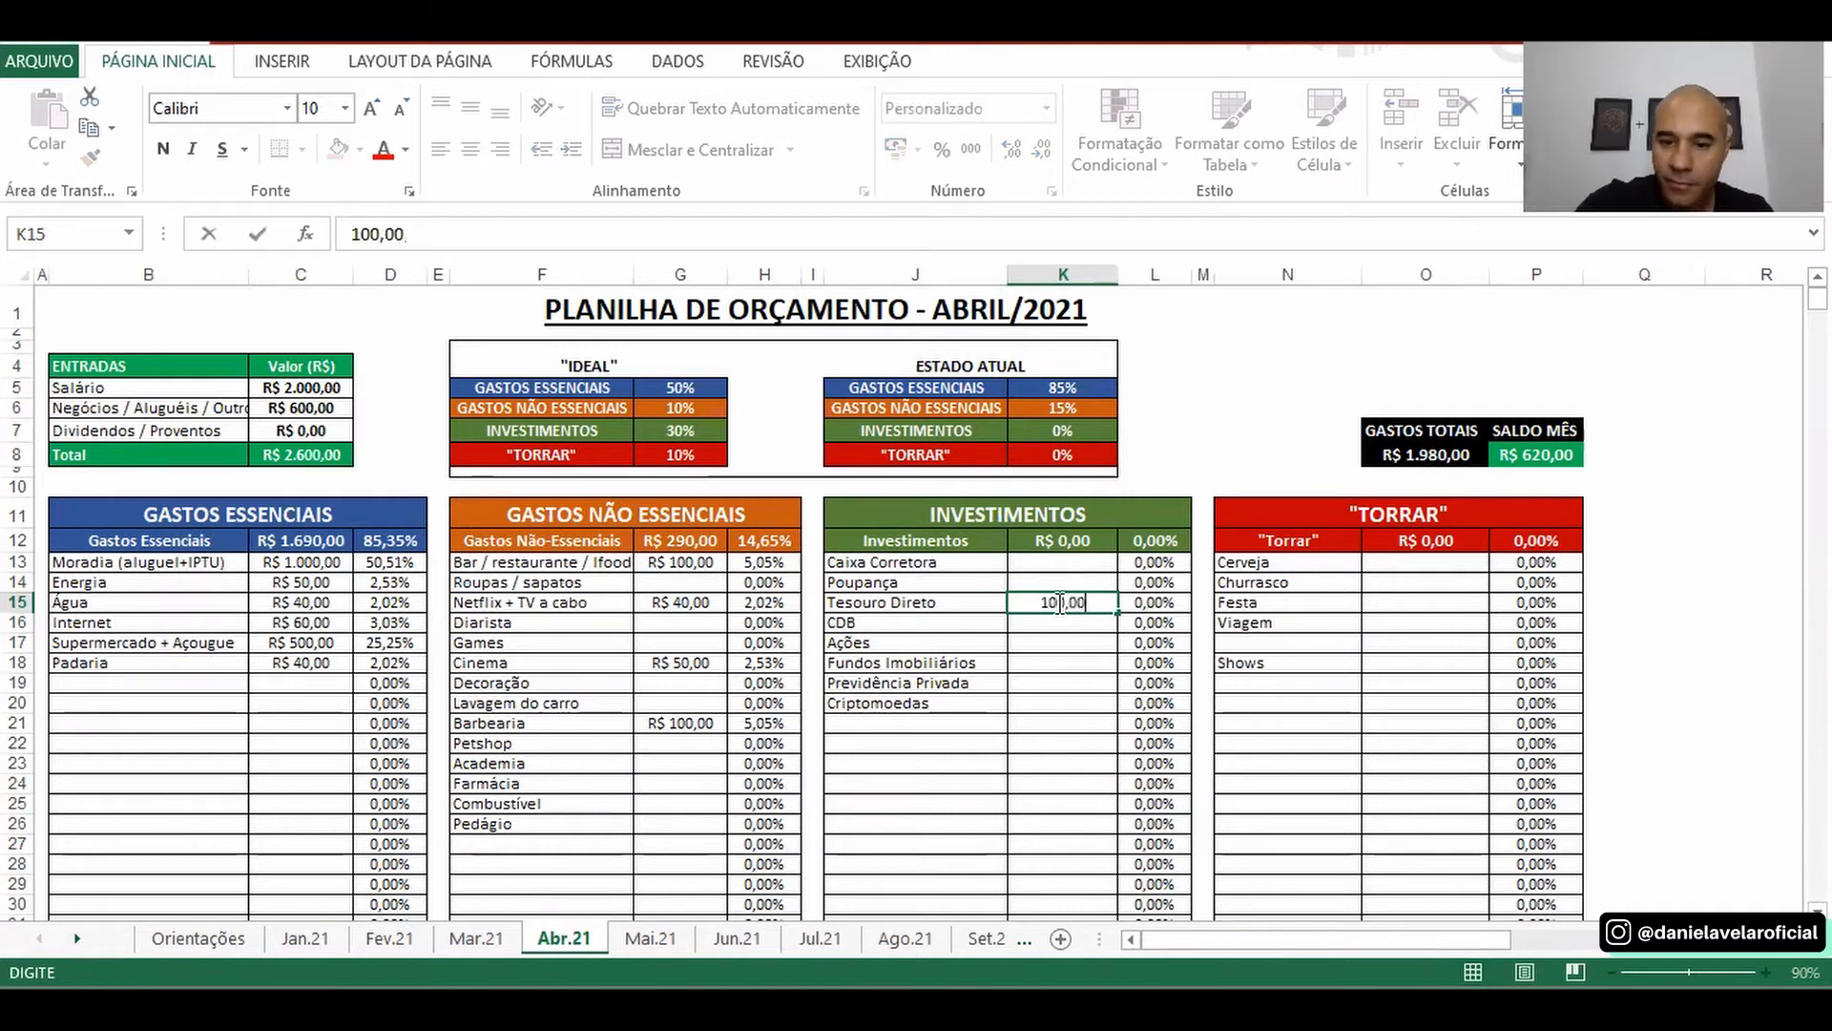
pyautogui.press('Return')
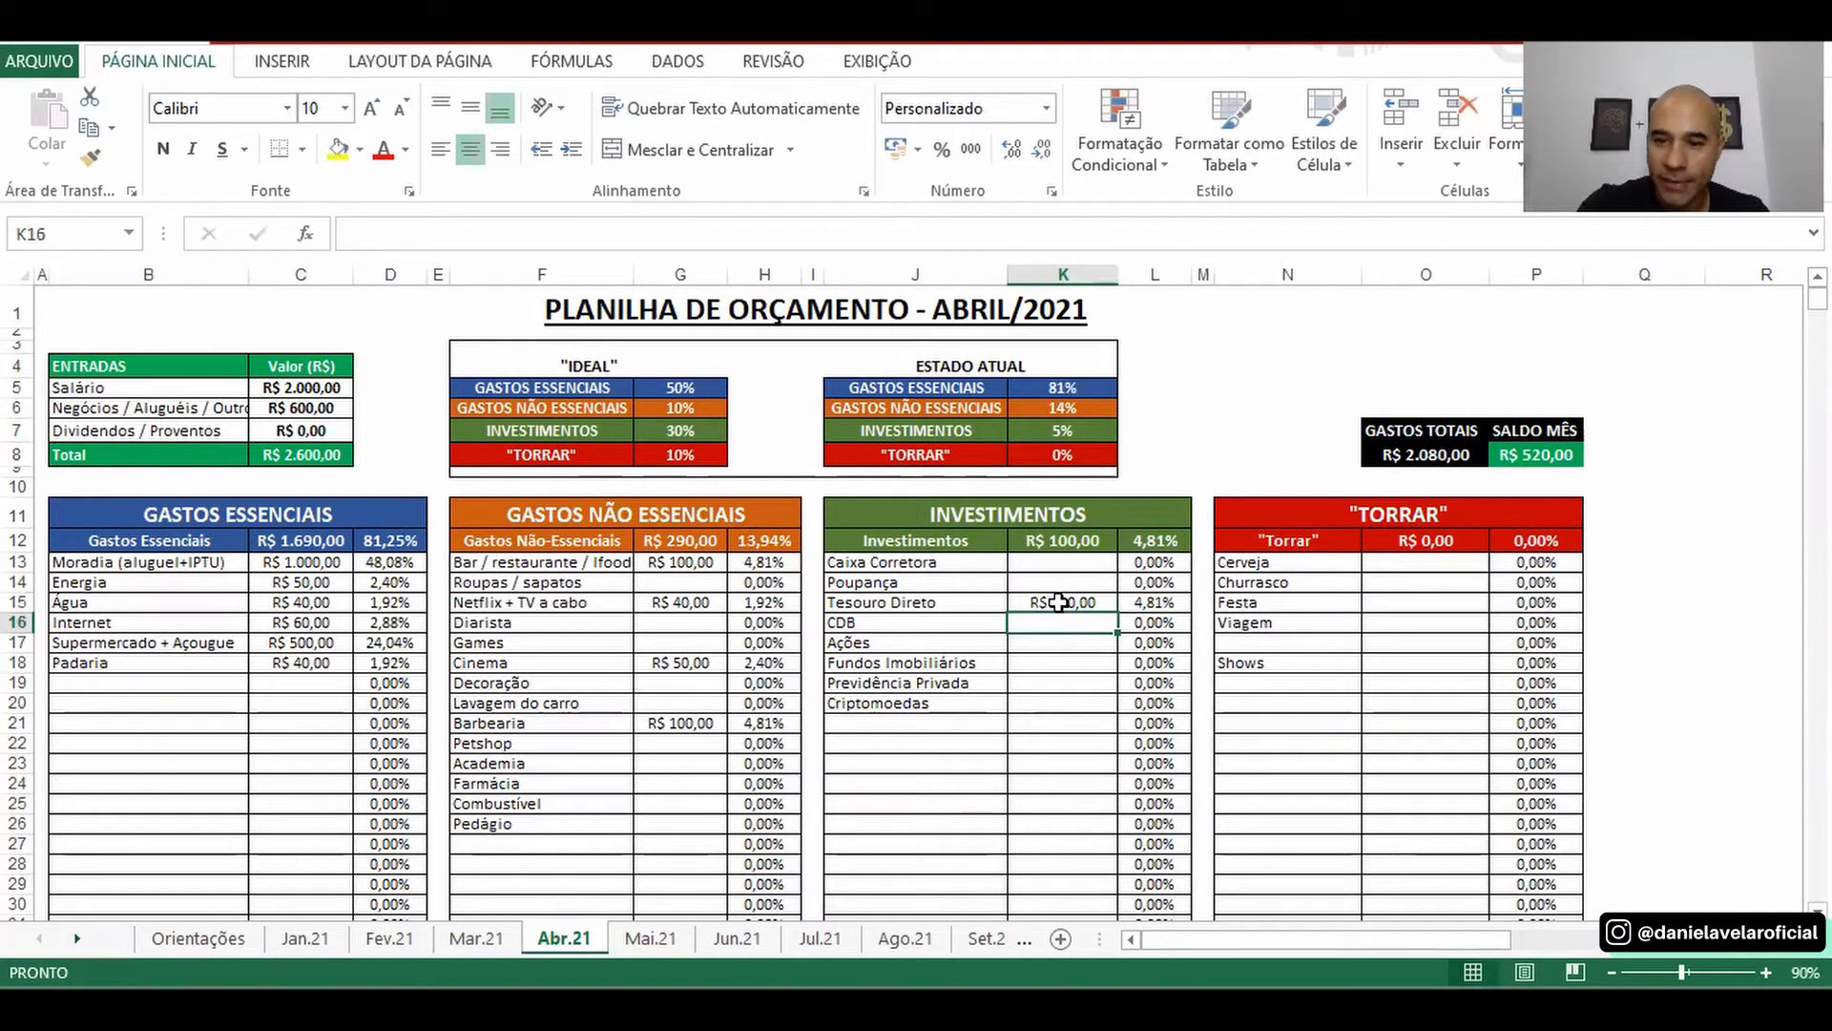
pyautogui.moveTo(1348, 392); pyautogui.dragTo(1619, 467)
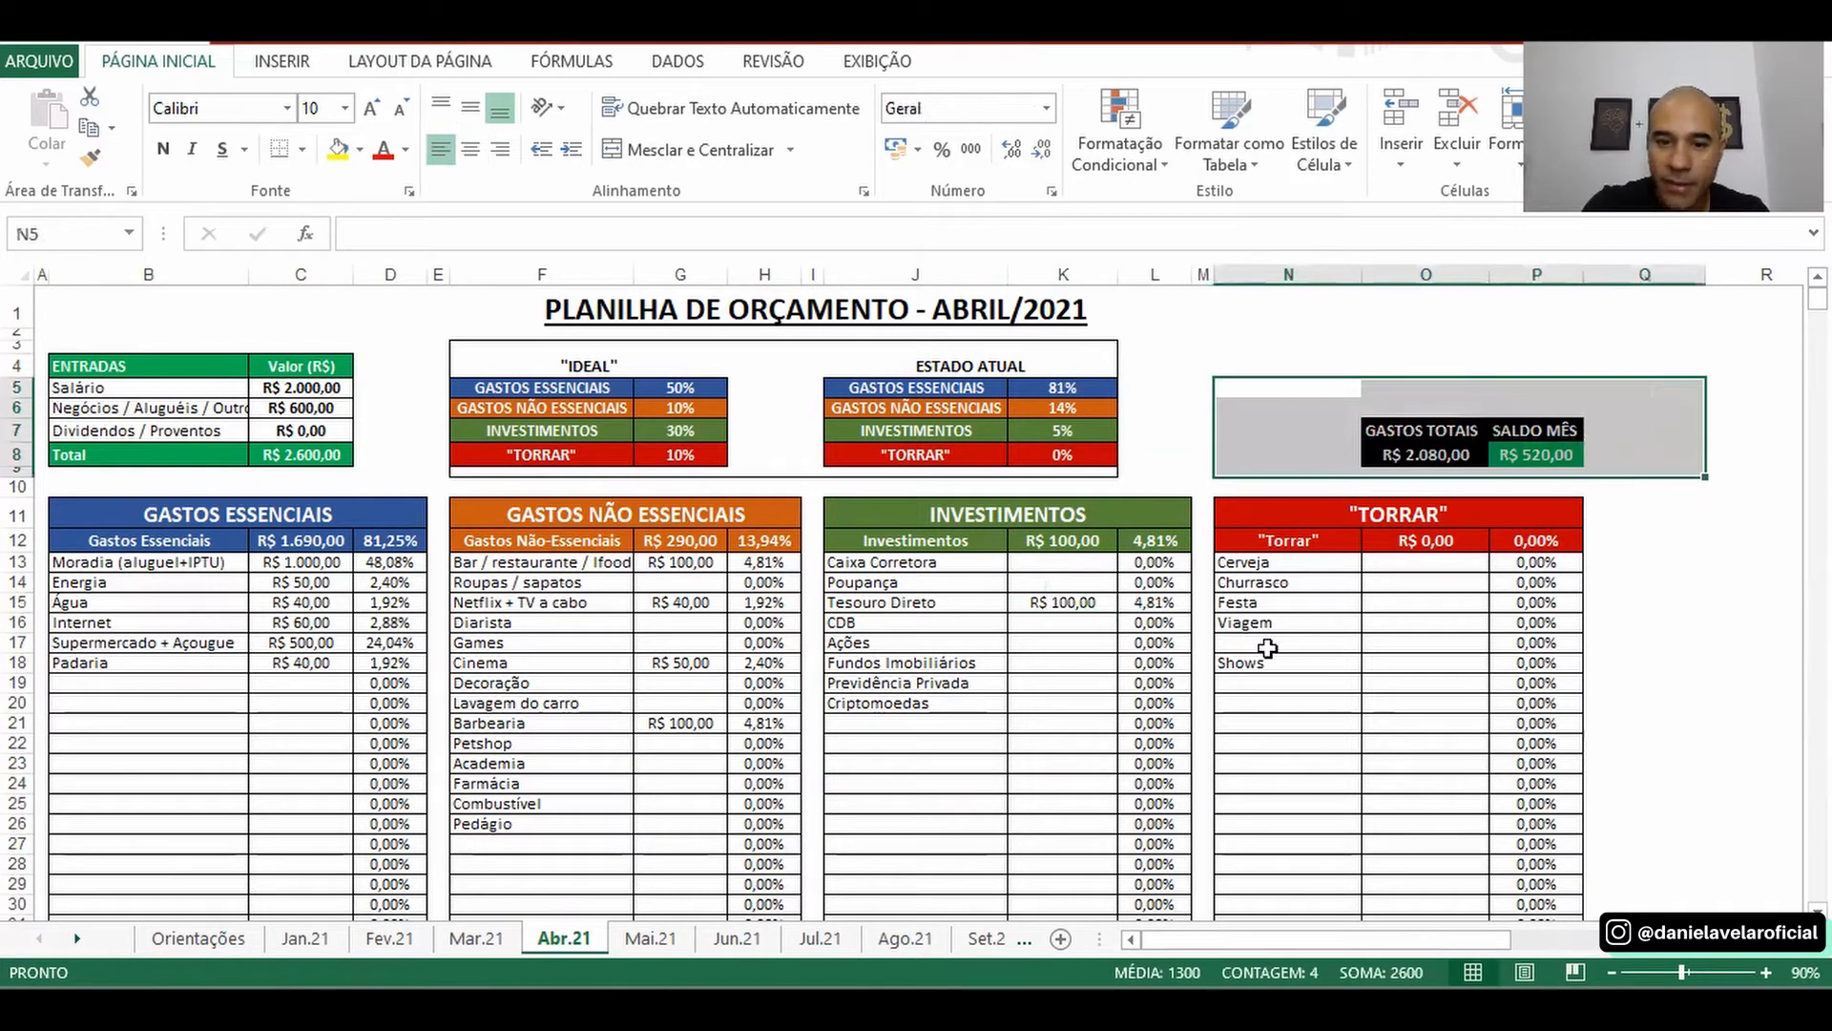
pyautogui.click(1080, 601)
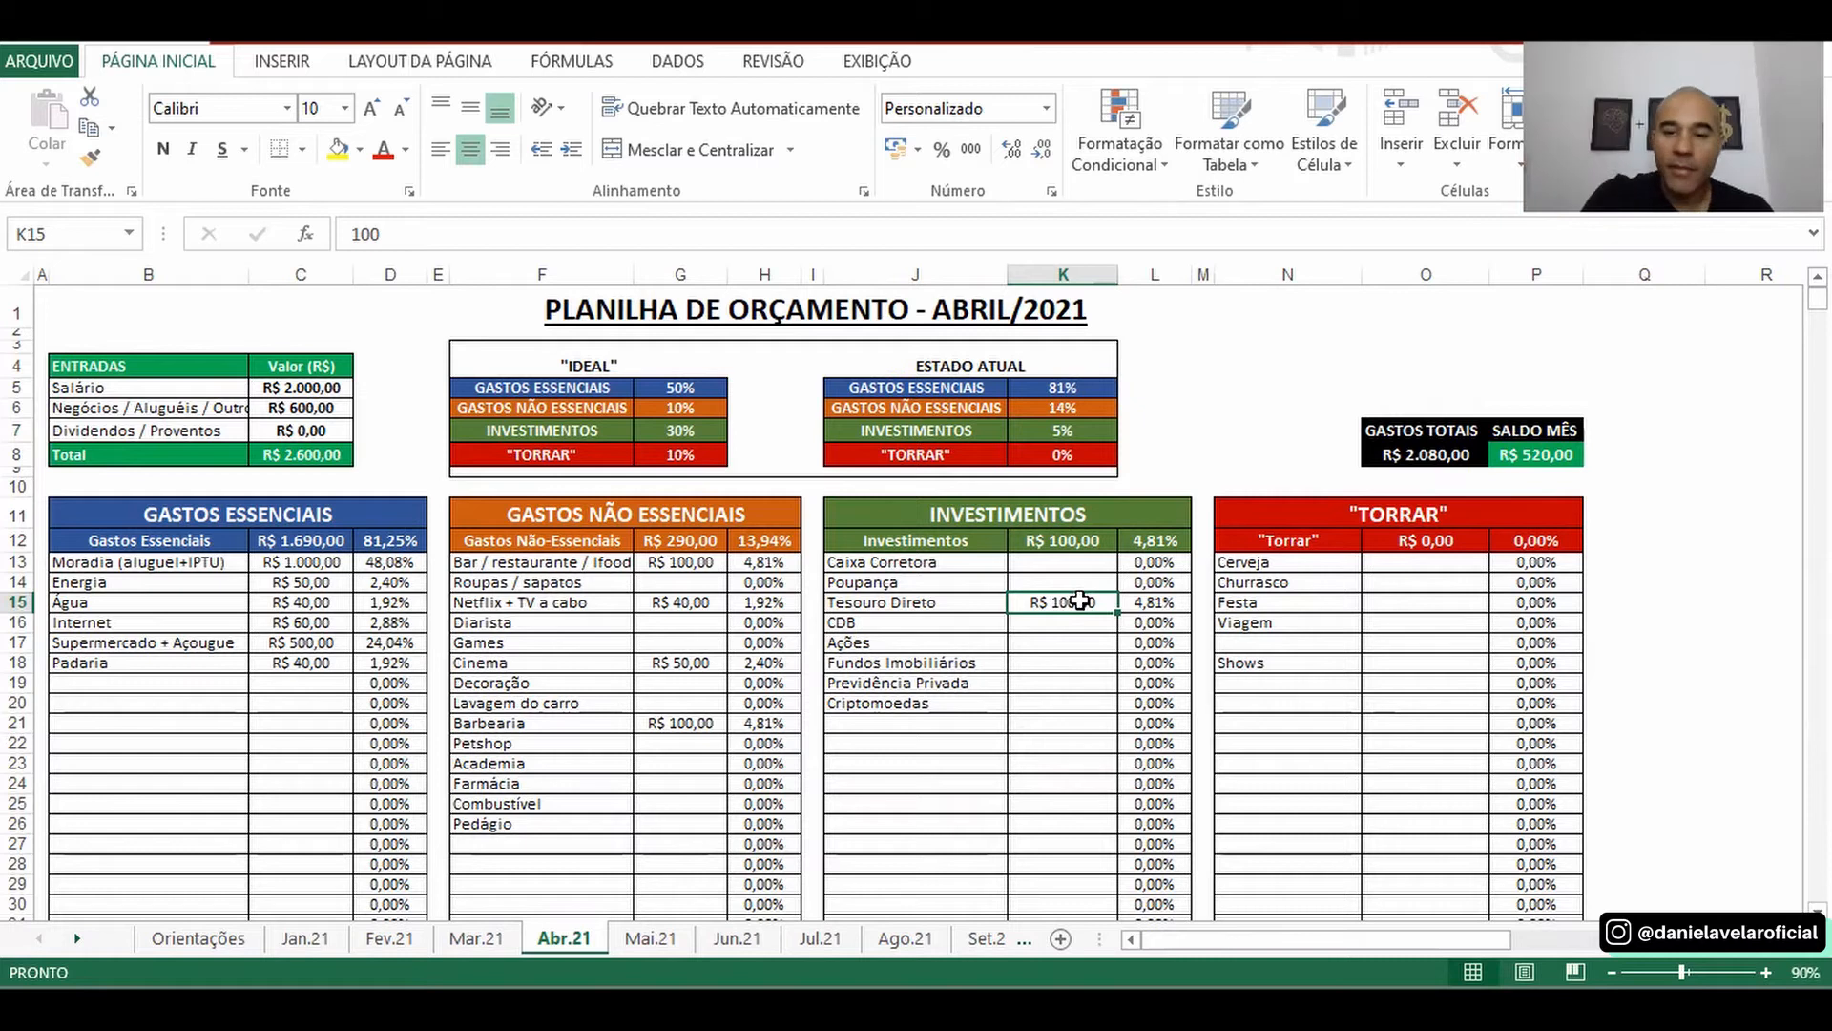
# - Enter 200,00 for Cerveja in cell O13 and 150,00 for Churrasco in cell O14 of the "Torrar" table
pyautogui.moveTo(1284, 499); pyautogui.dragTo(1545, 792)
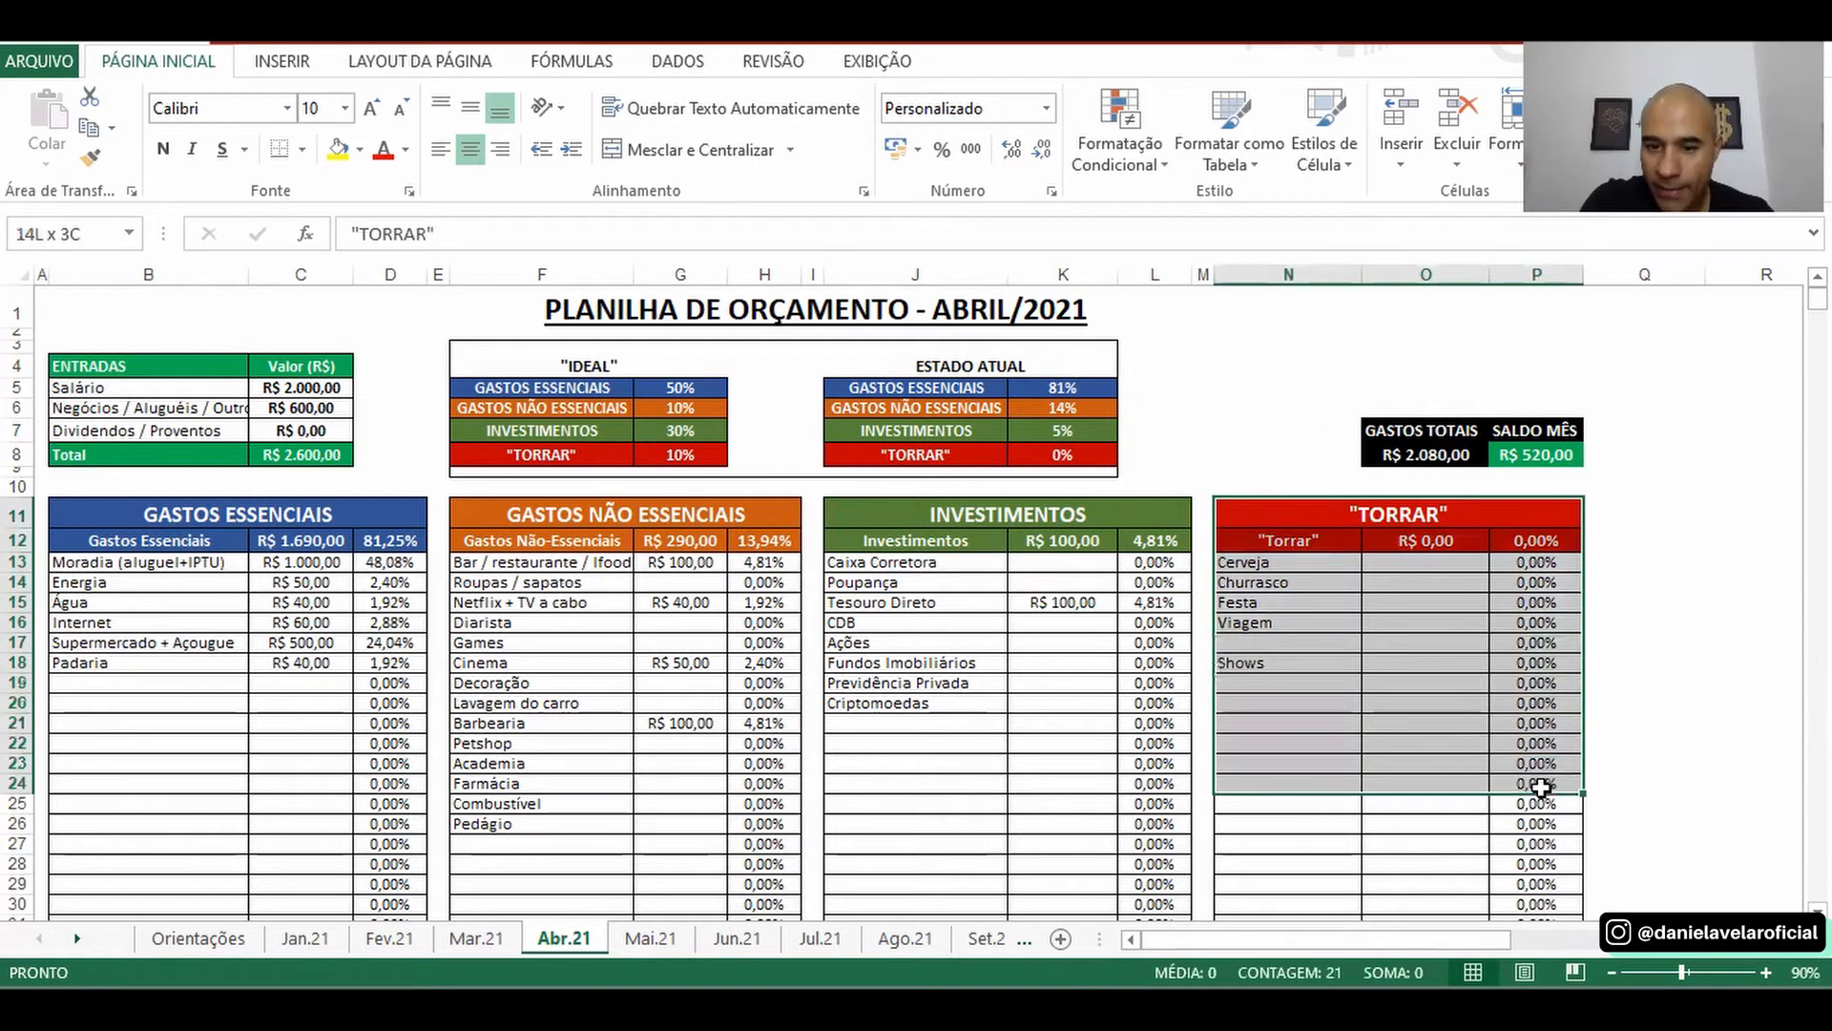
pyautogui.click(1418, 581)
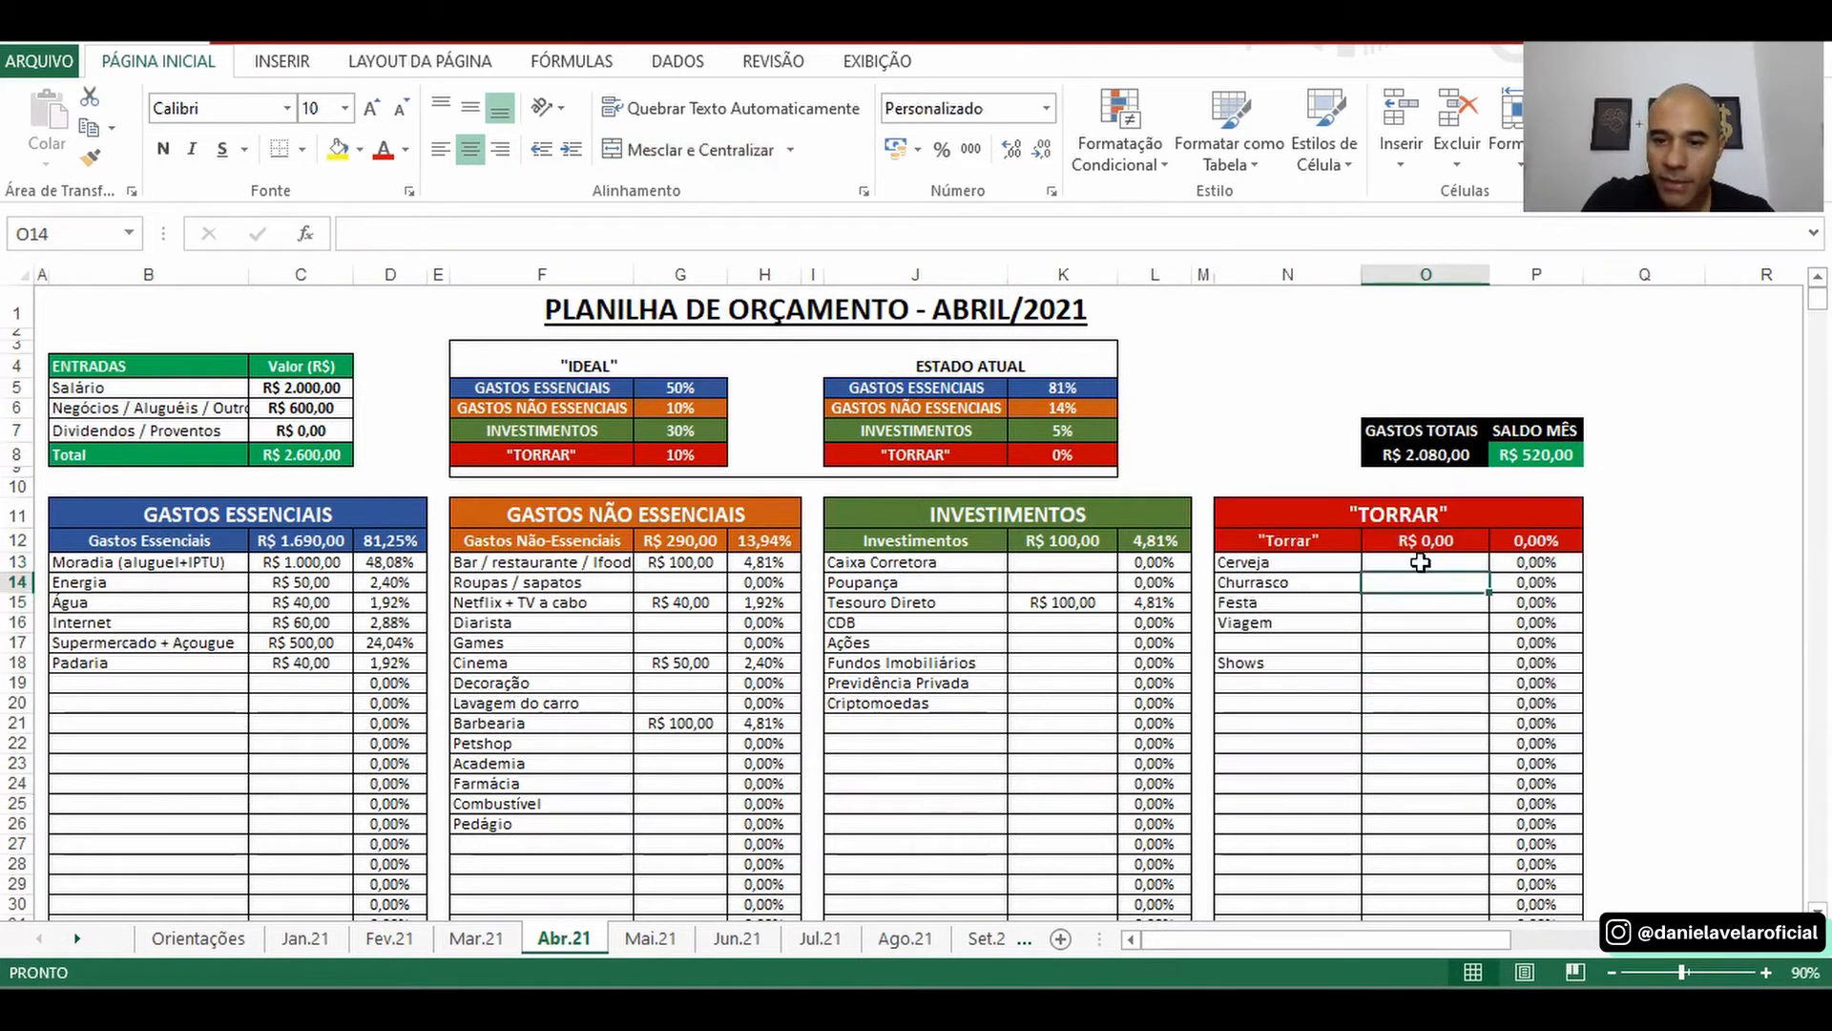
pyautogui.click(1421, 562)
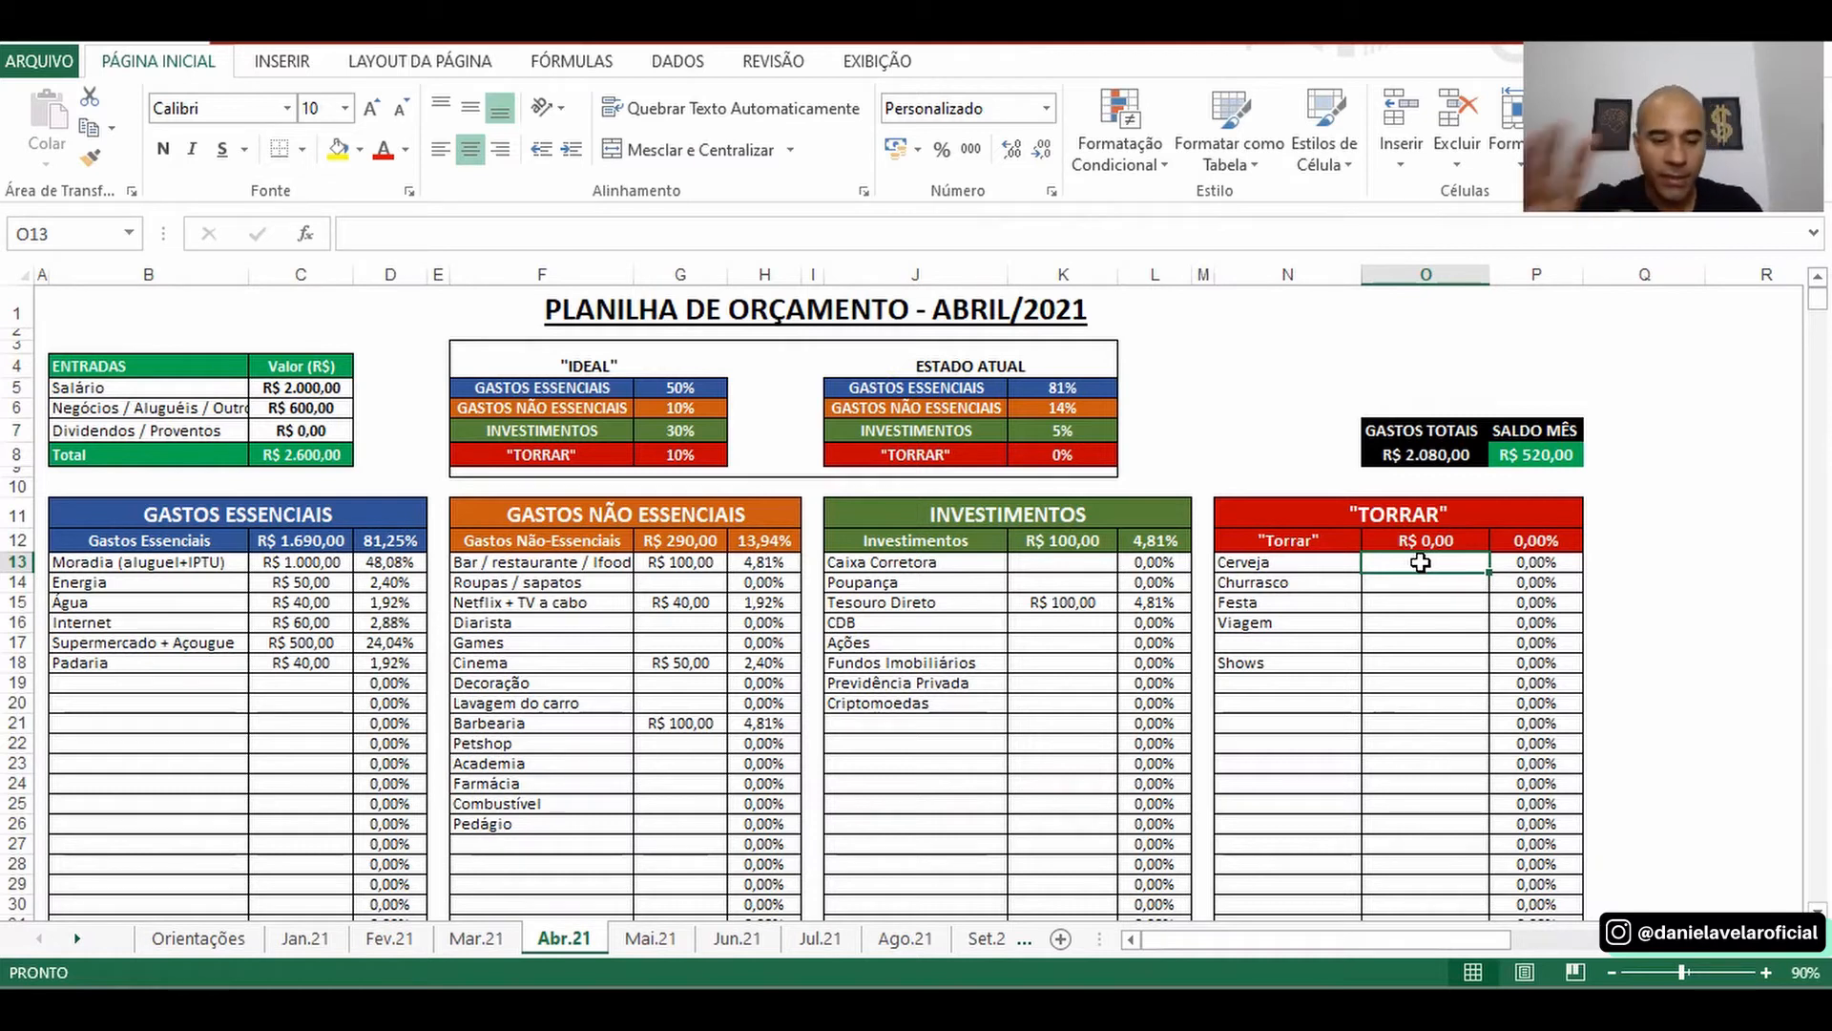
pyautogui.write('200,00')
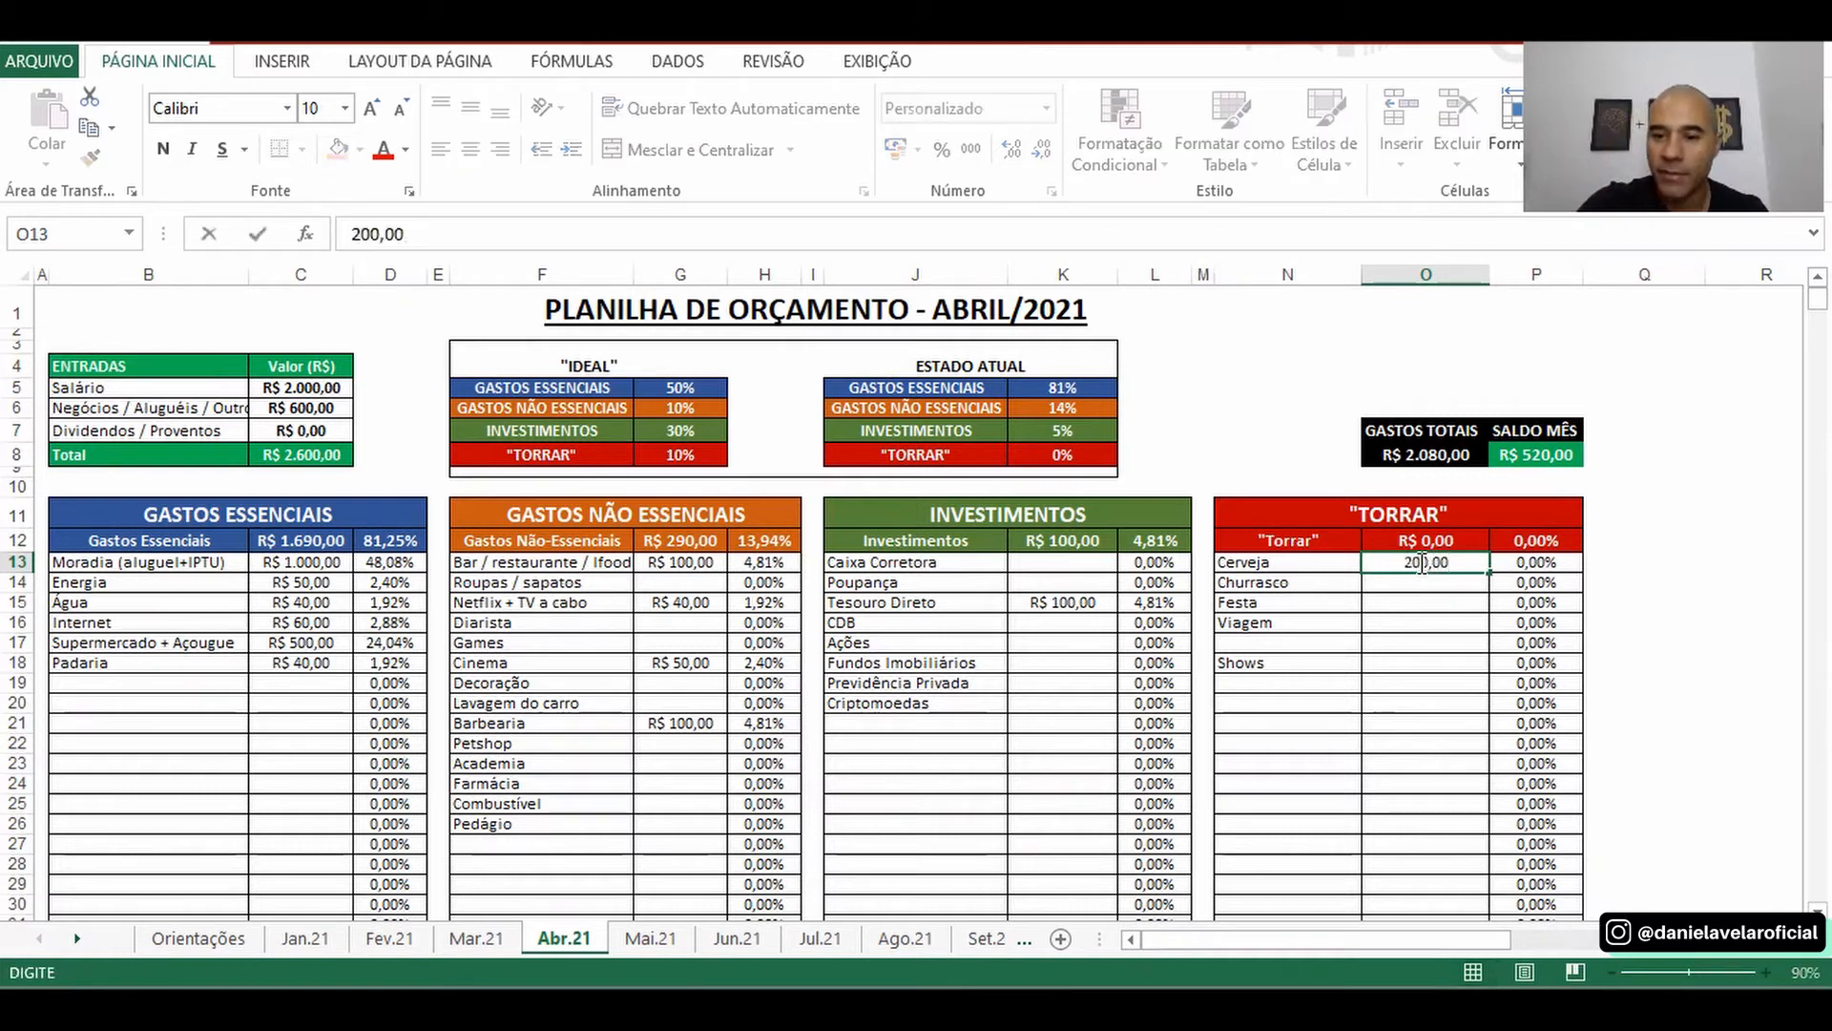
pyautogui.press('Return')
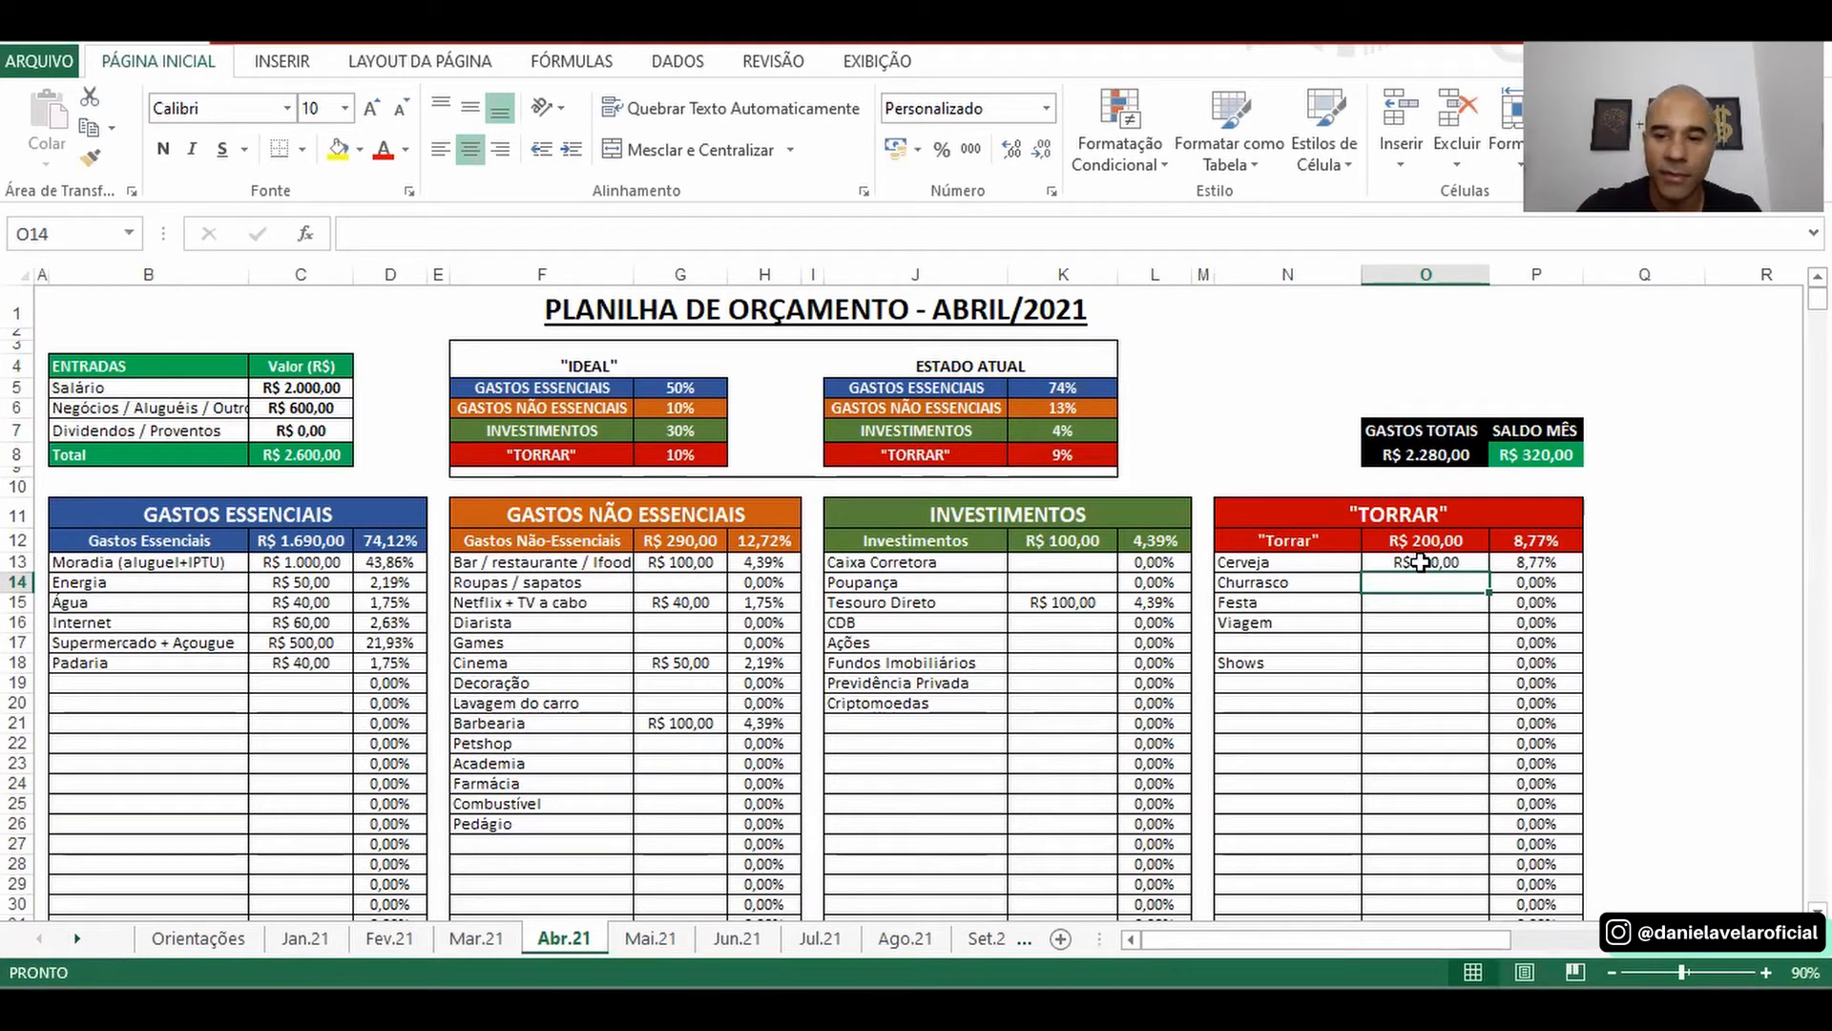
pyautogui.write('1')
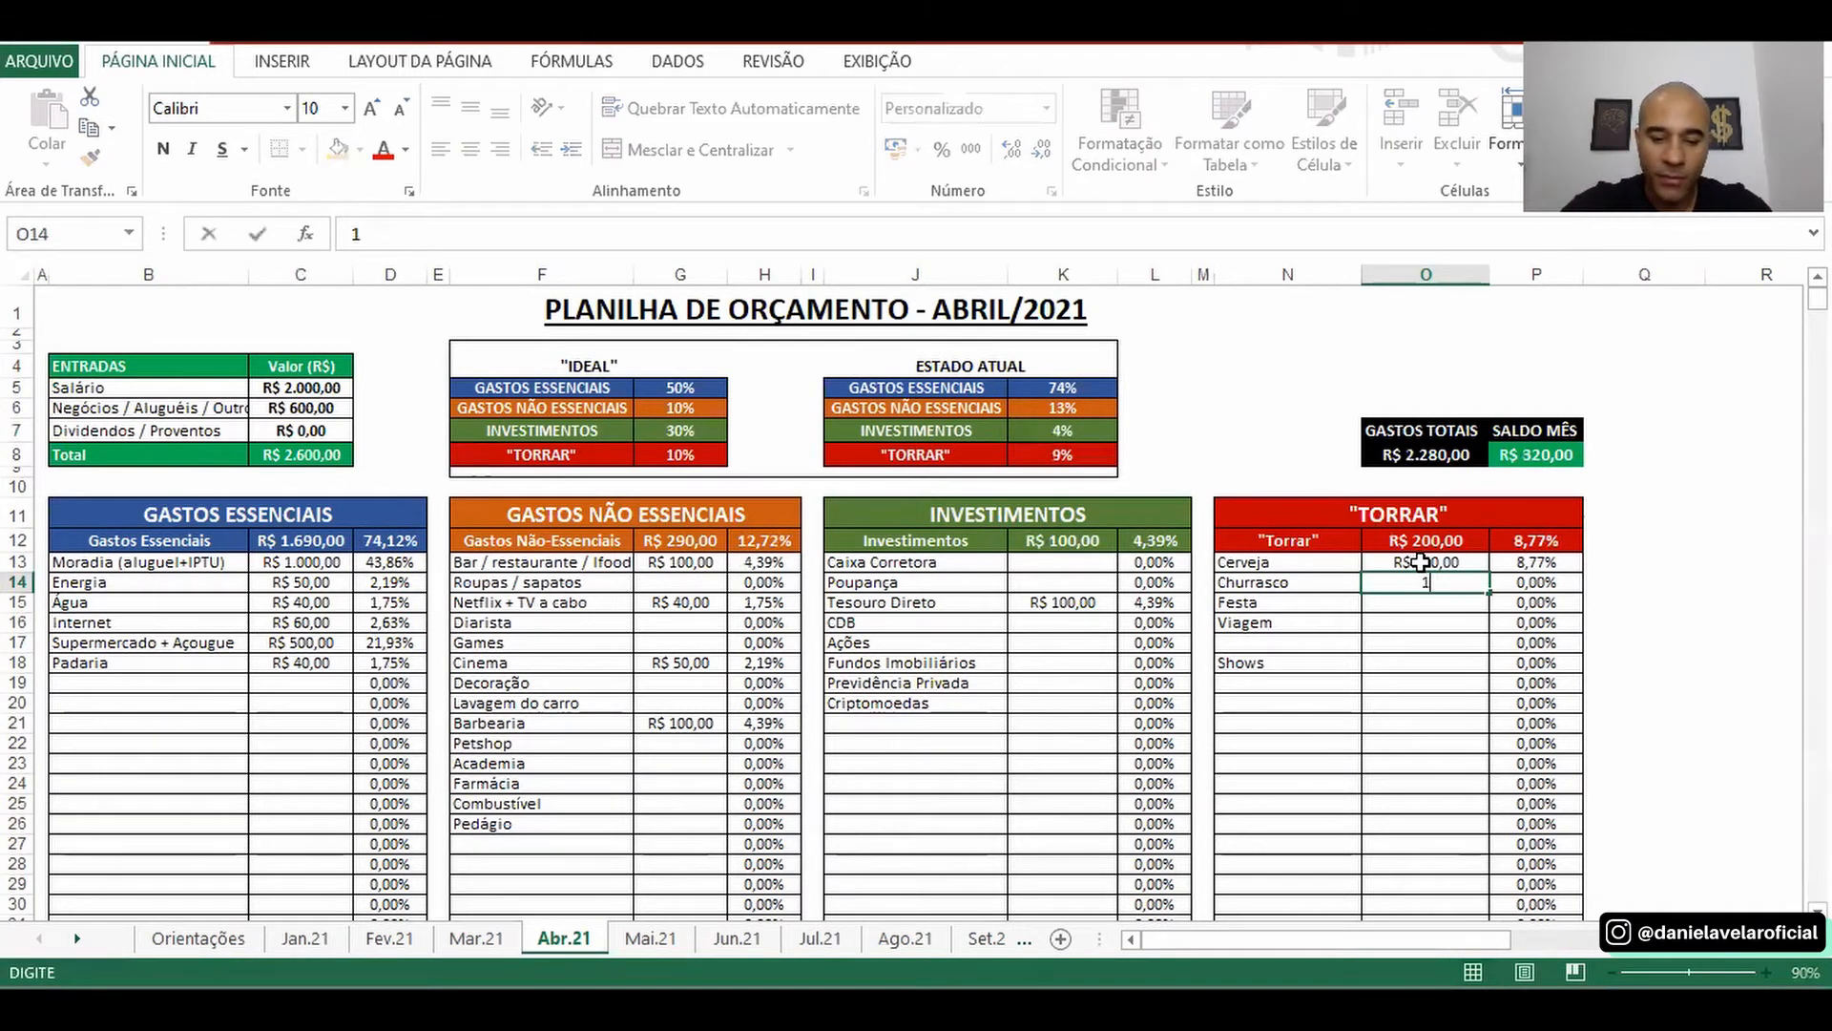
pyautogui.write('50,00')
pyautogui.press('Return')
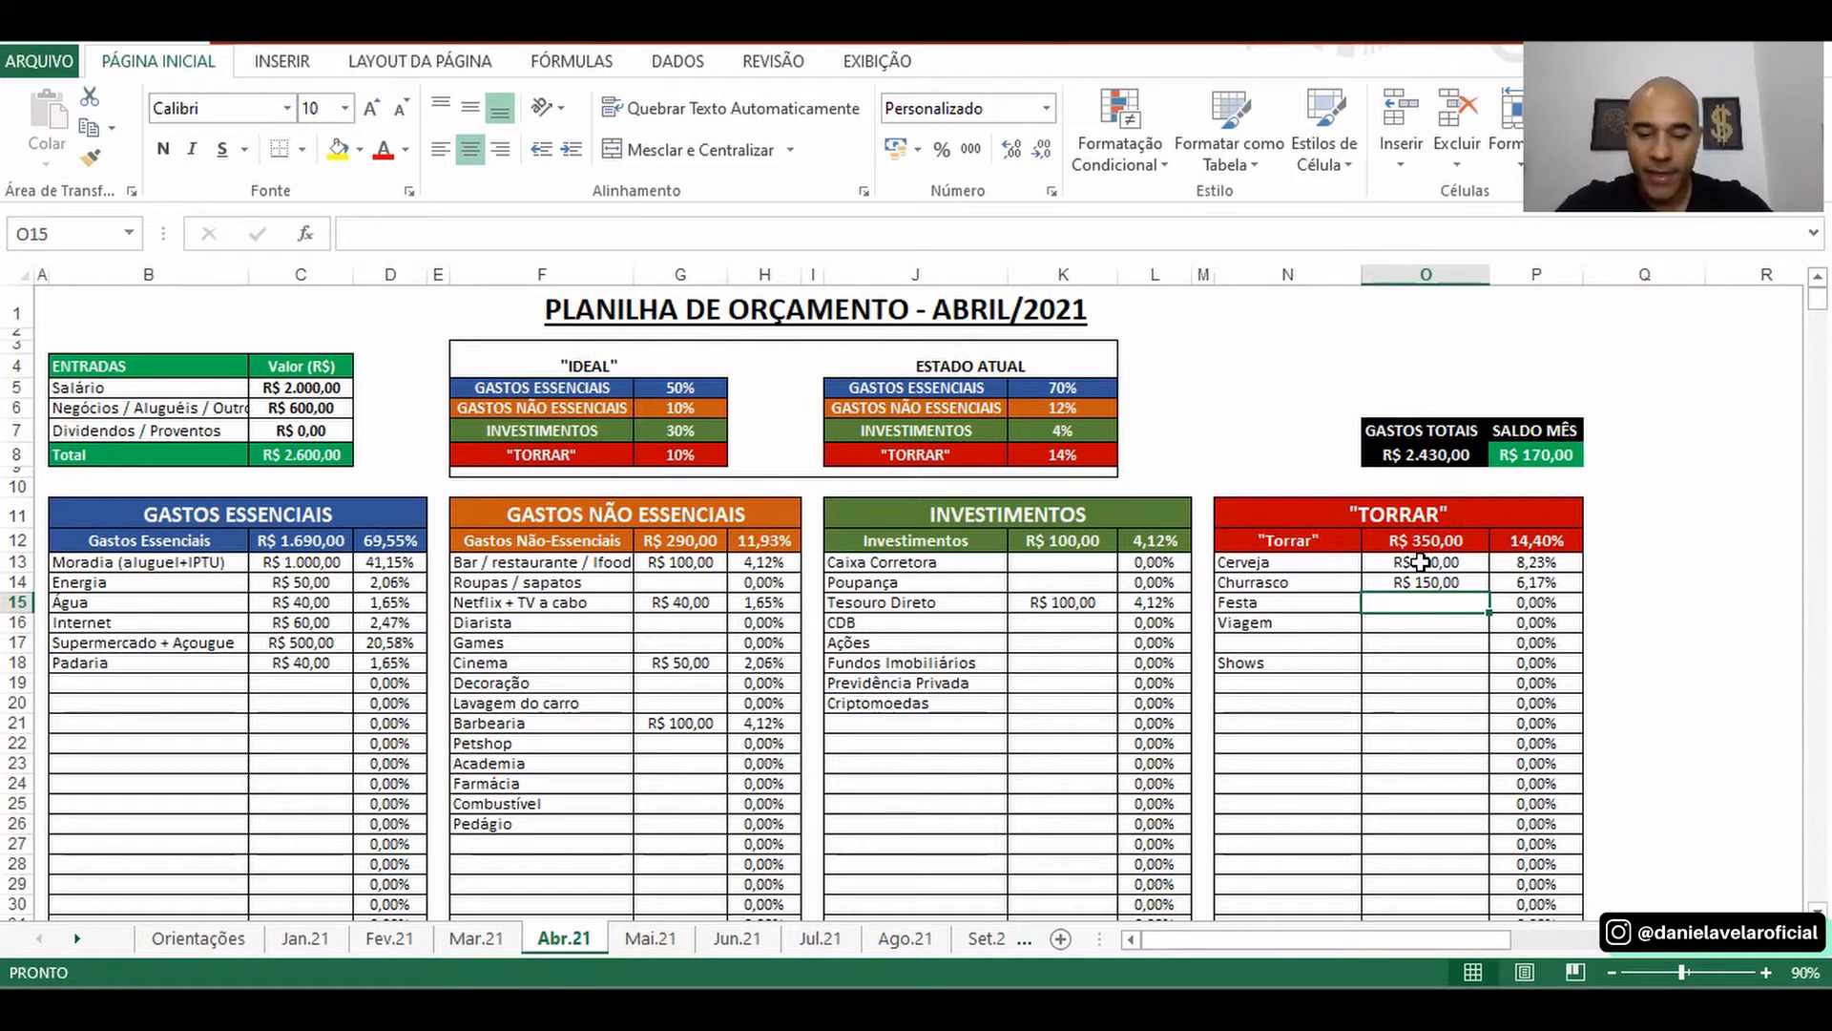
# - Enter 50,00 for Festa in cell O15 and 200,00 for Viagem in cell O16 of the "Torrar" table
pyautogui.write('50,00')
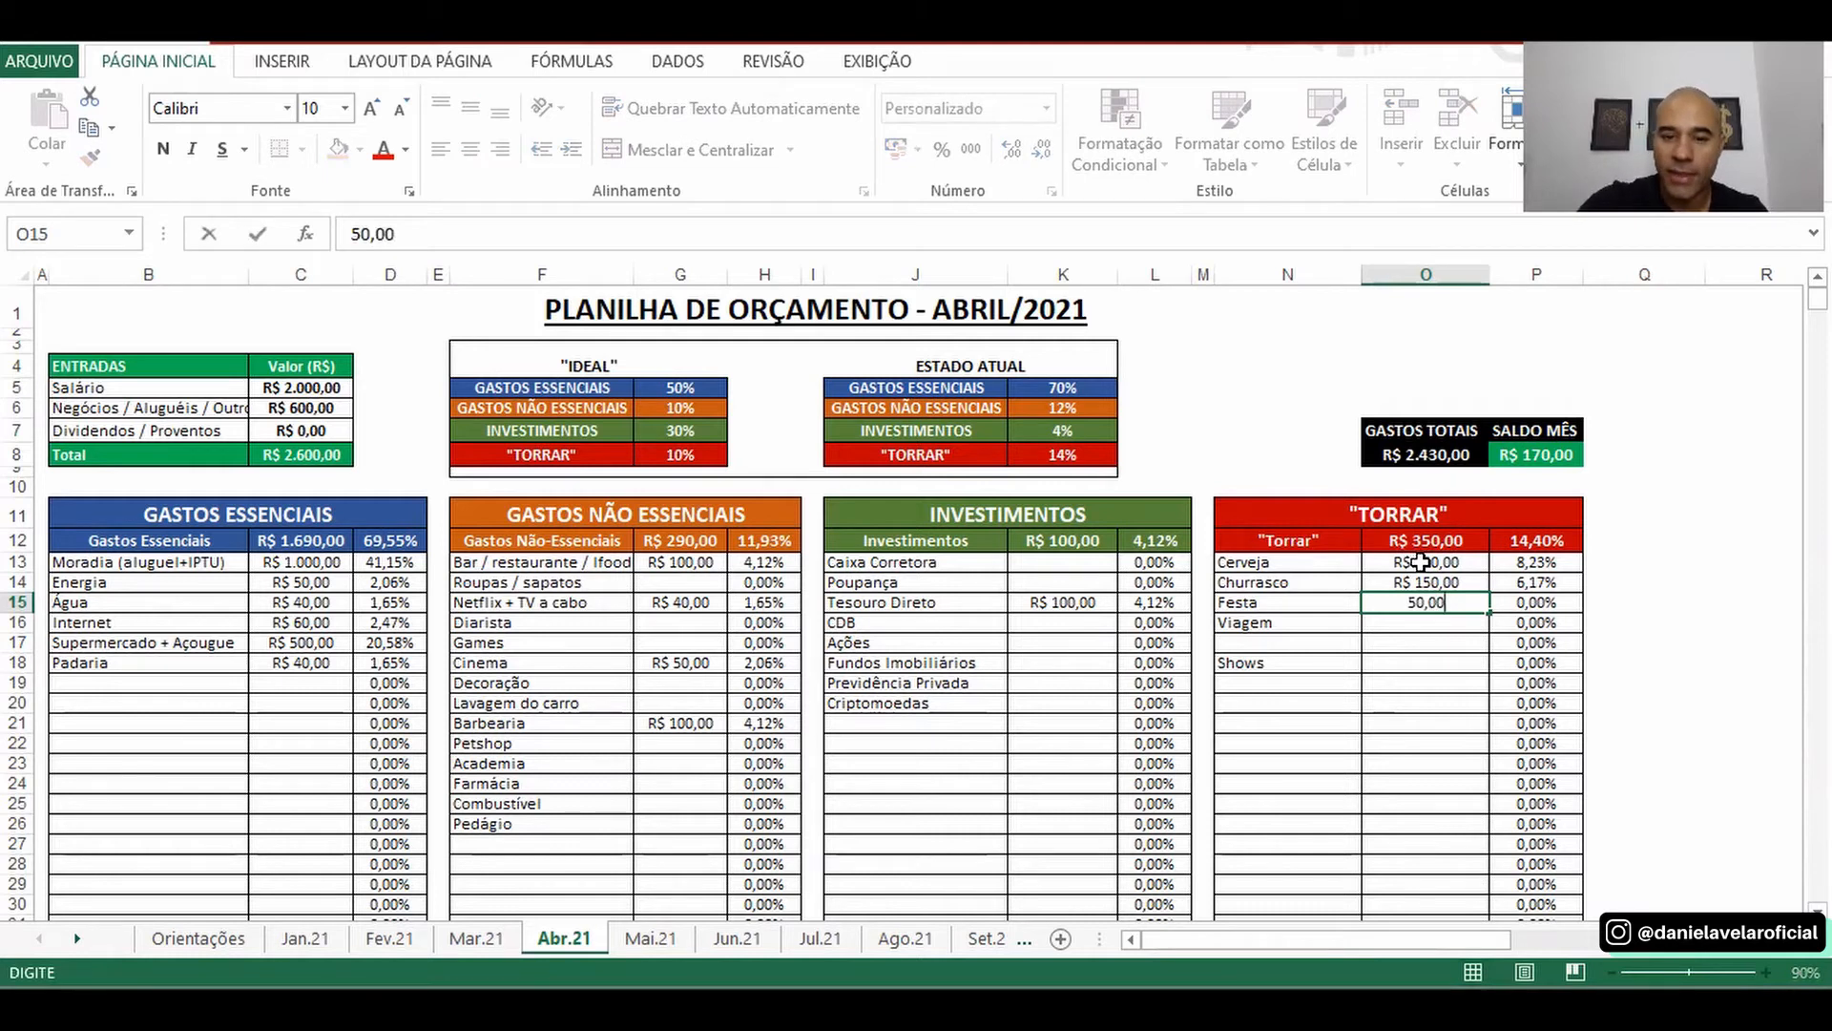
pyautogui.press('Return')
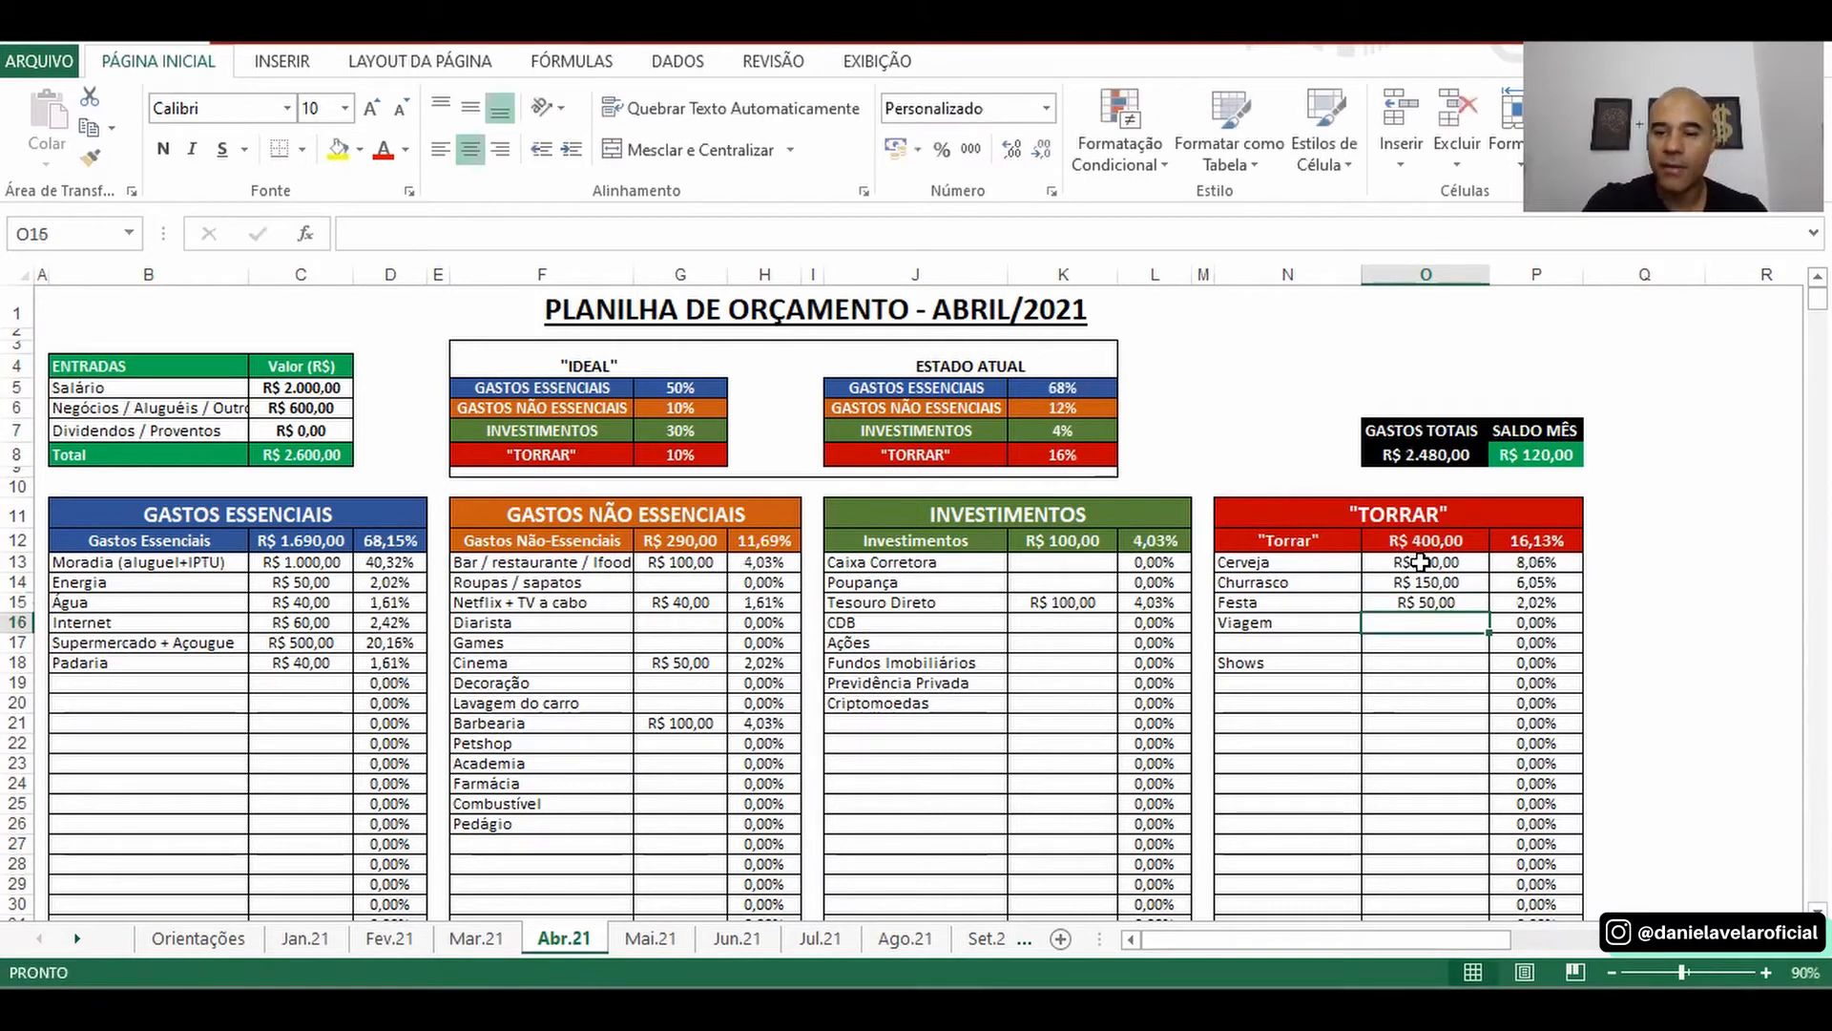
pyautogui.write('2')
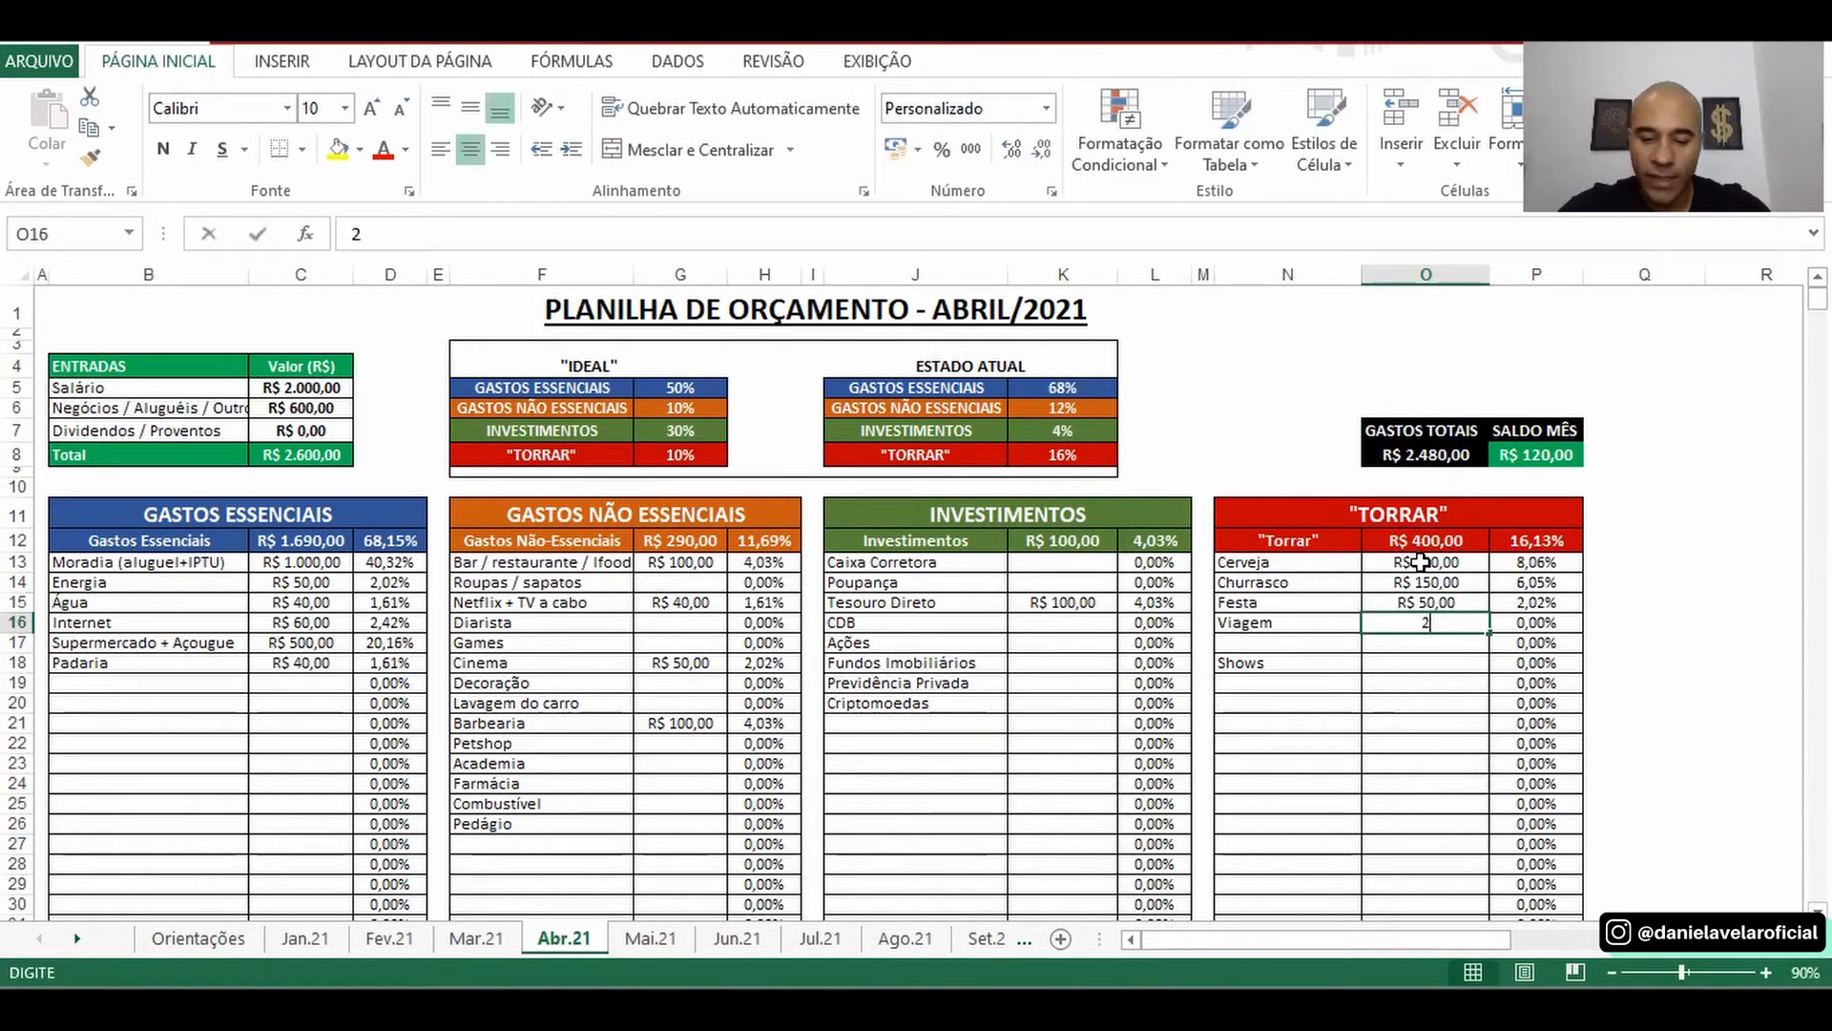
pyautogui.write('00,00')
pyautogui.press('Return')
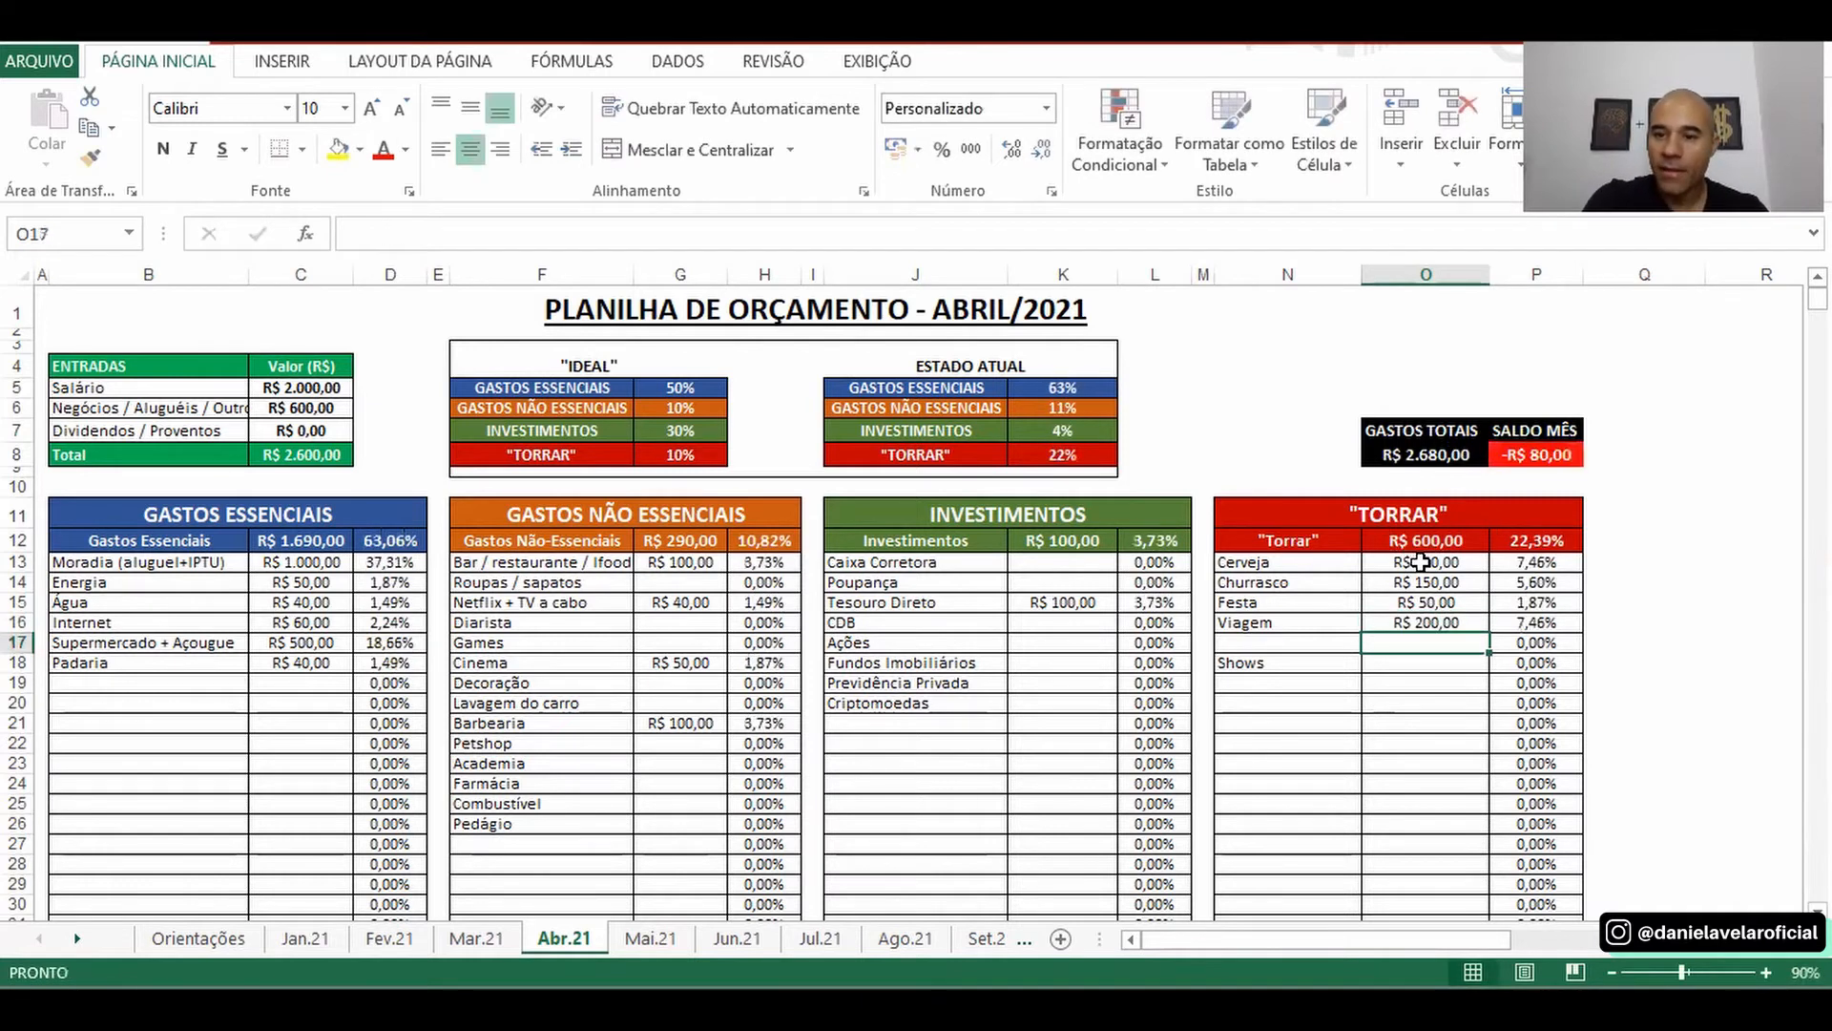
# - Check the Gastos Totais and Saldo Mês summary, including the Saldo Mês formula in cell P8
pyautogui.moveTo(1447, 341); pyautogui.dragTo(1619, 470)
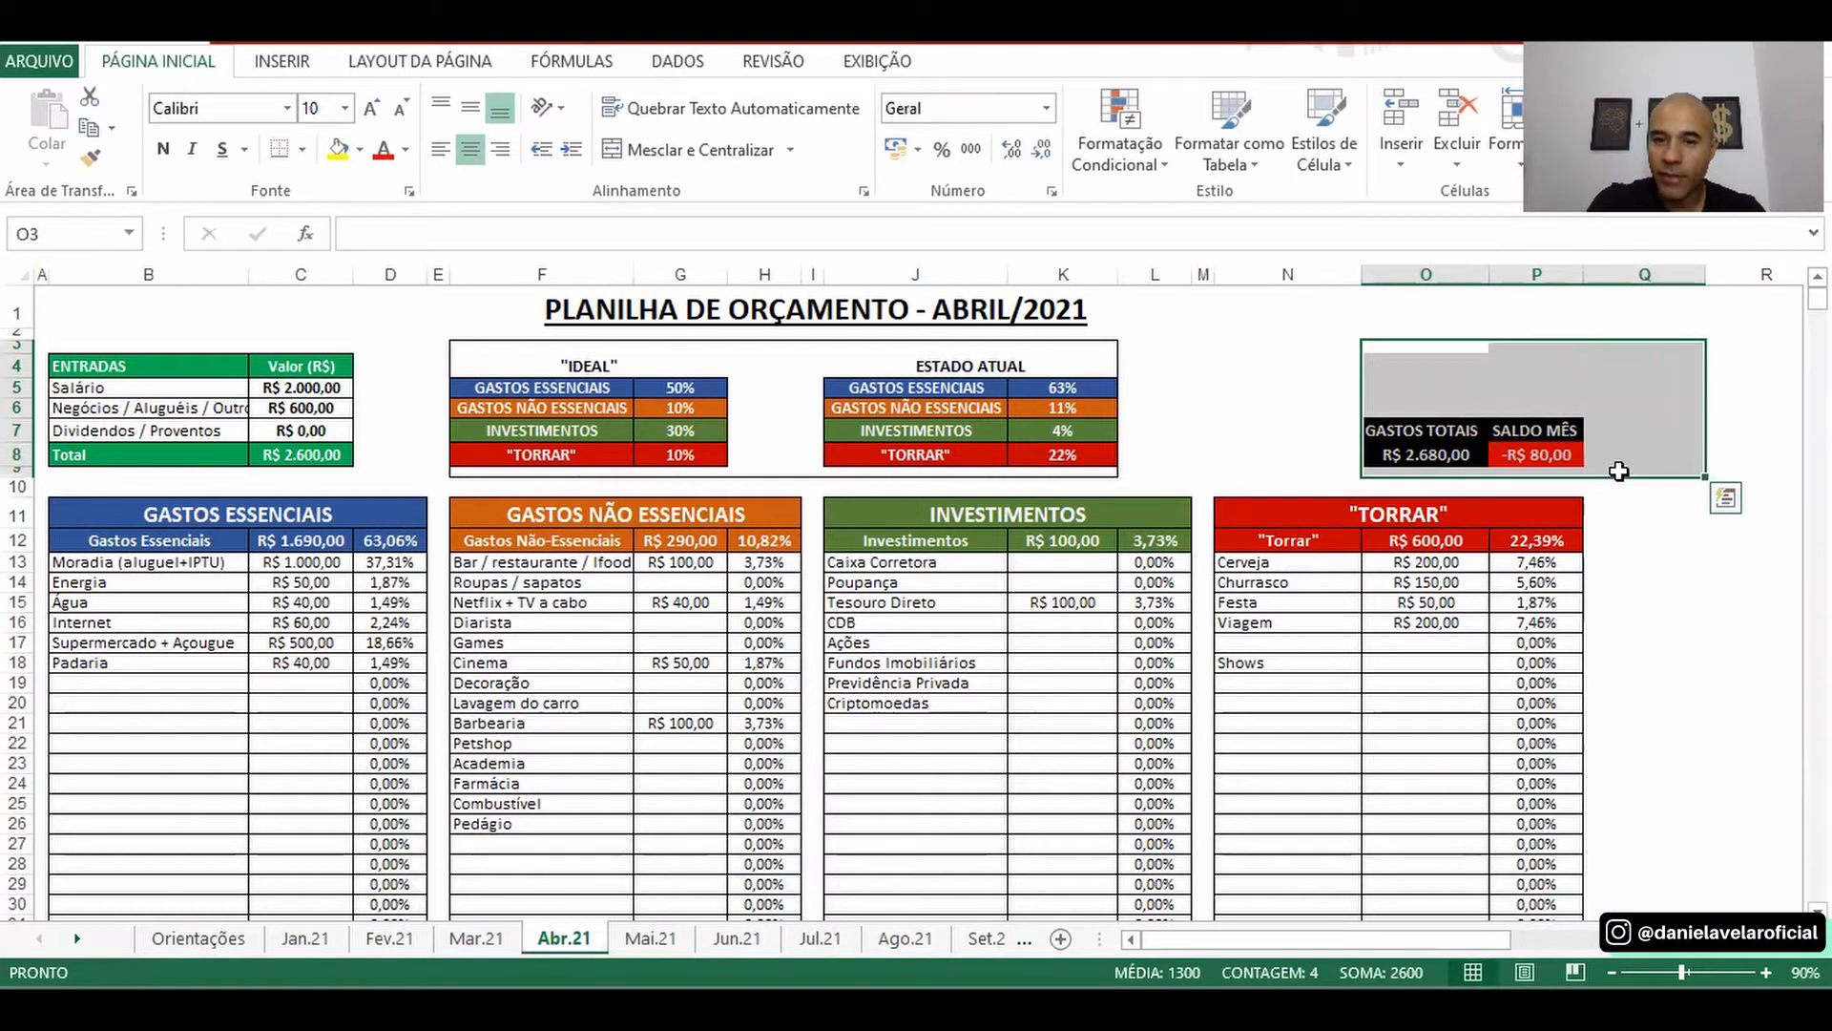
pyautogui.click(1335, 388)
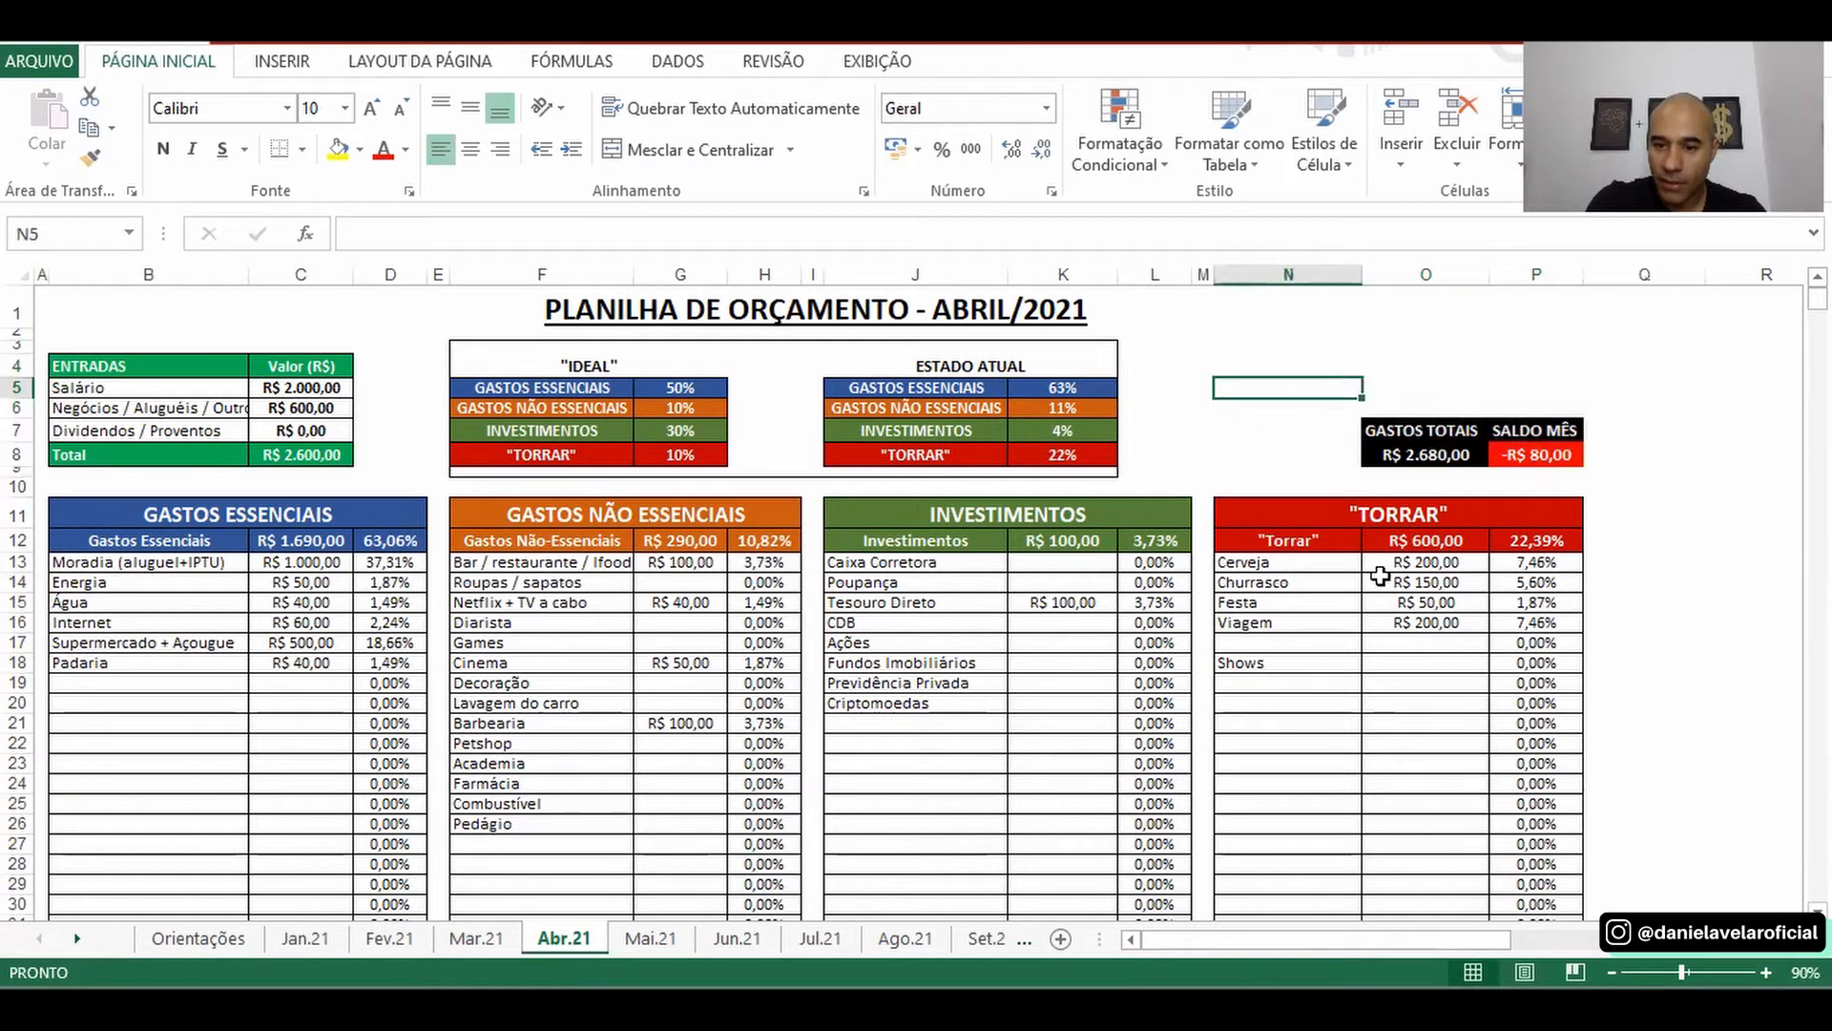
pyautogui.click(1418, 658)
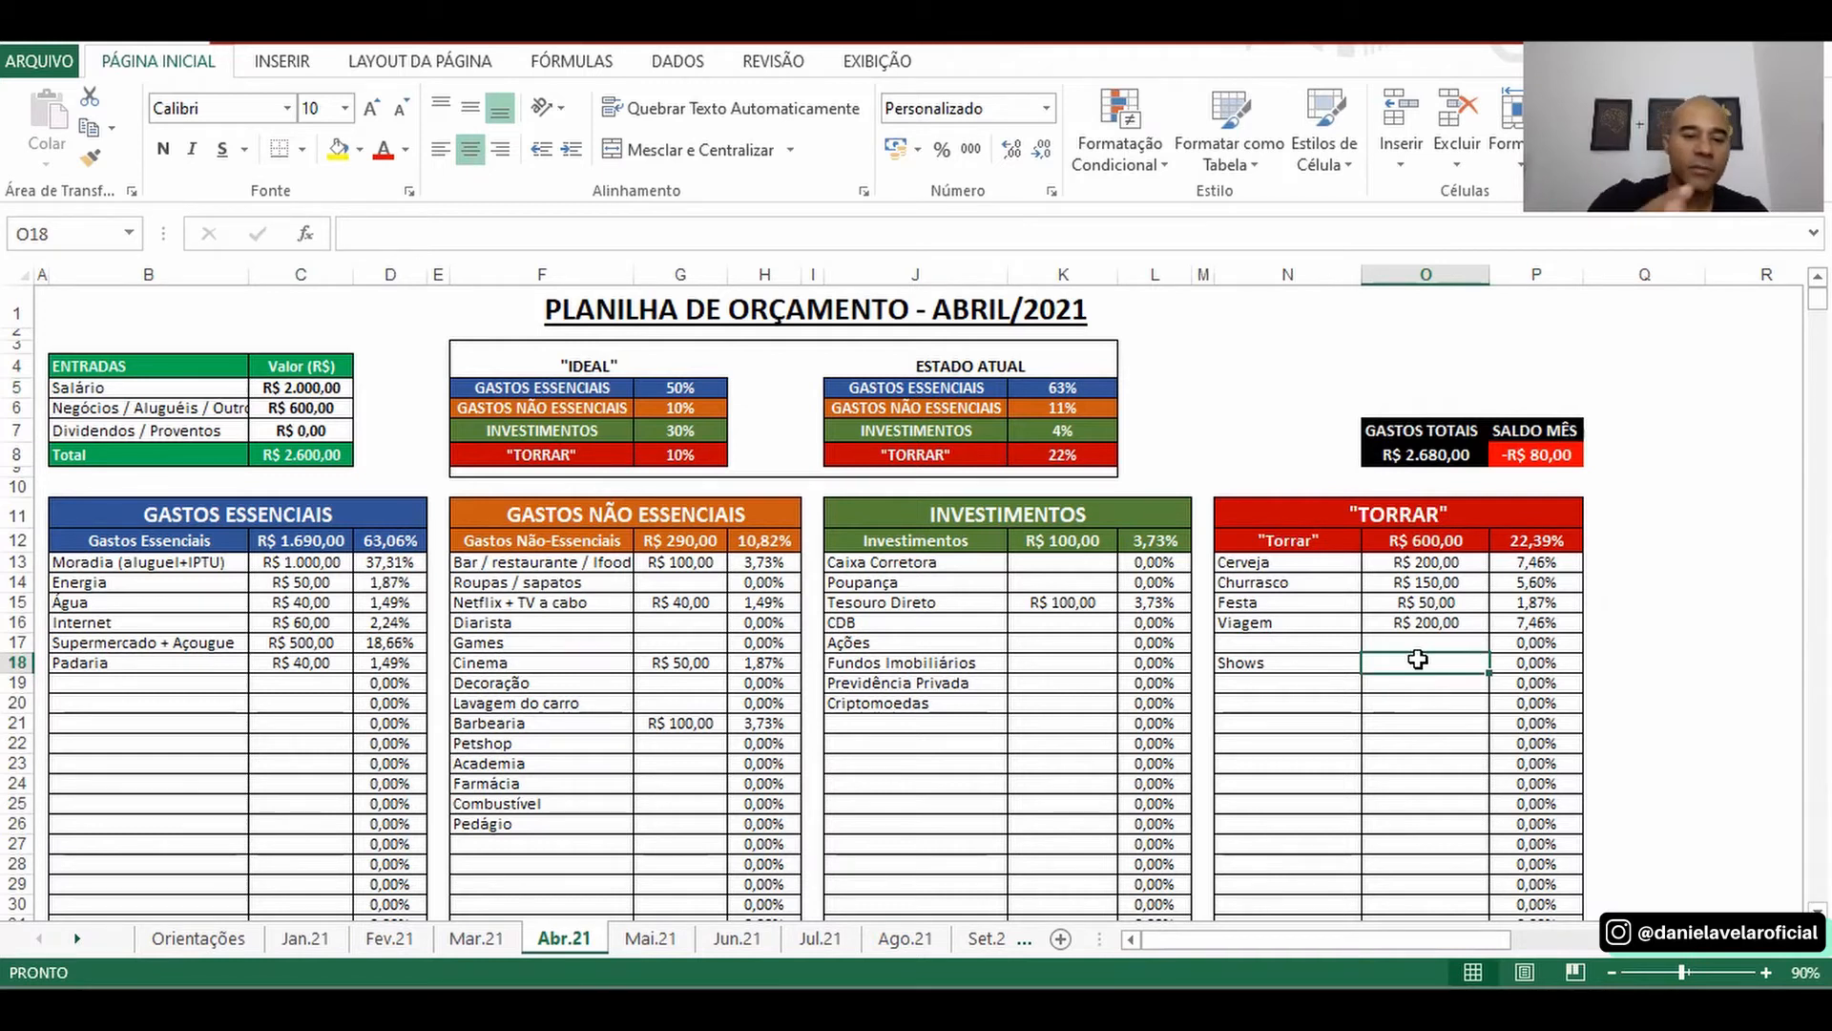
pyautogui.moveTo(1391, 386); pyautogui.dragTo(1597, 479)
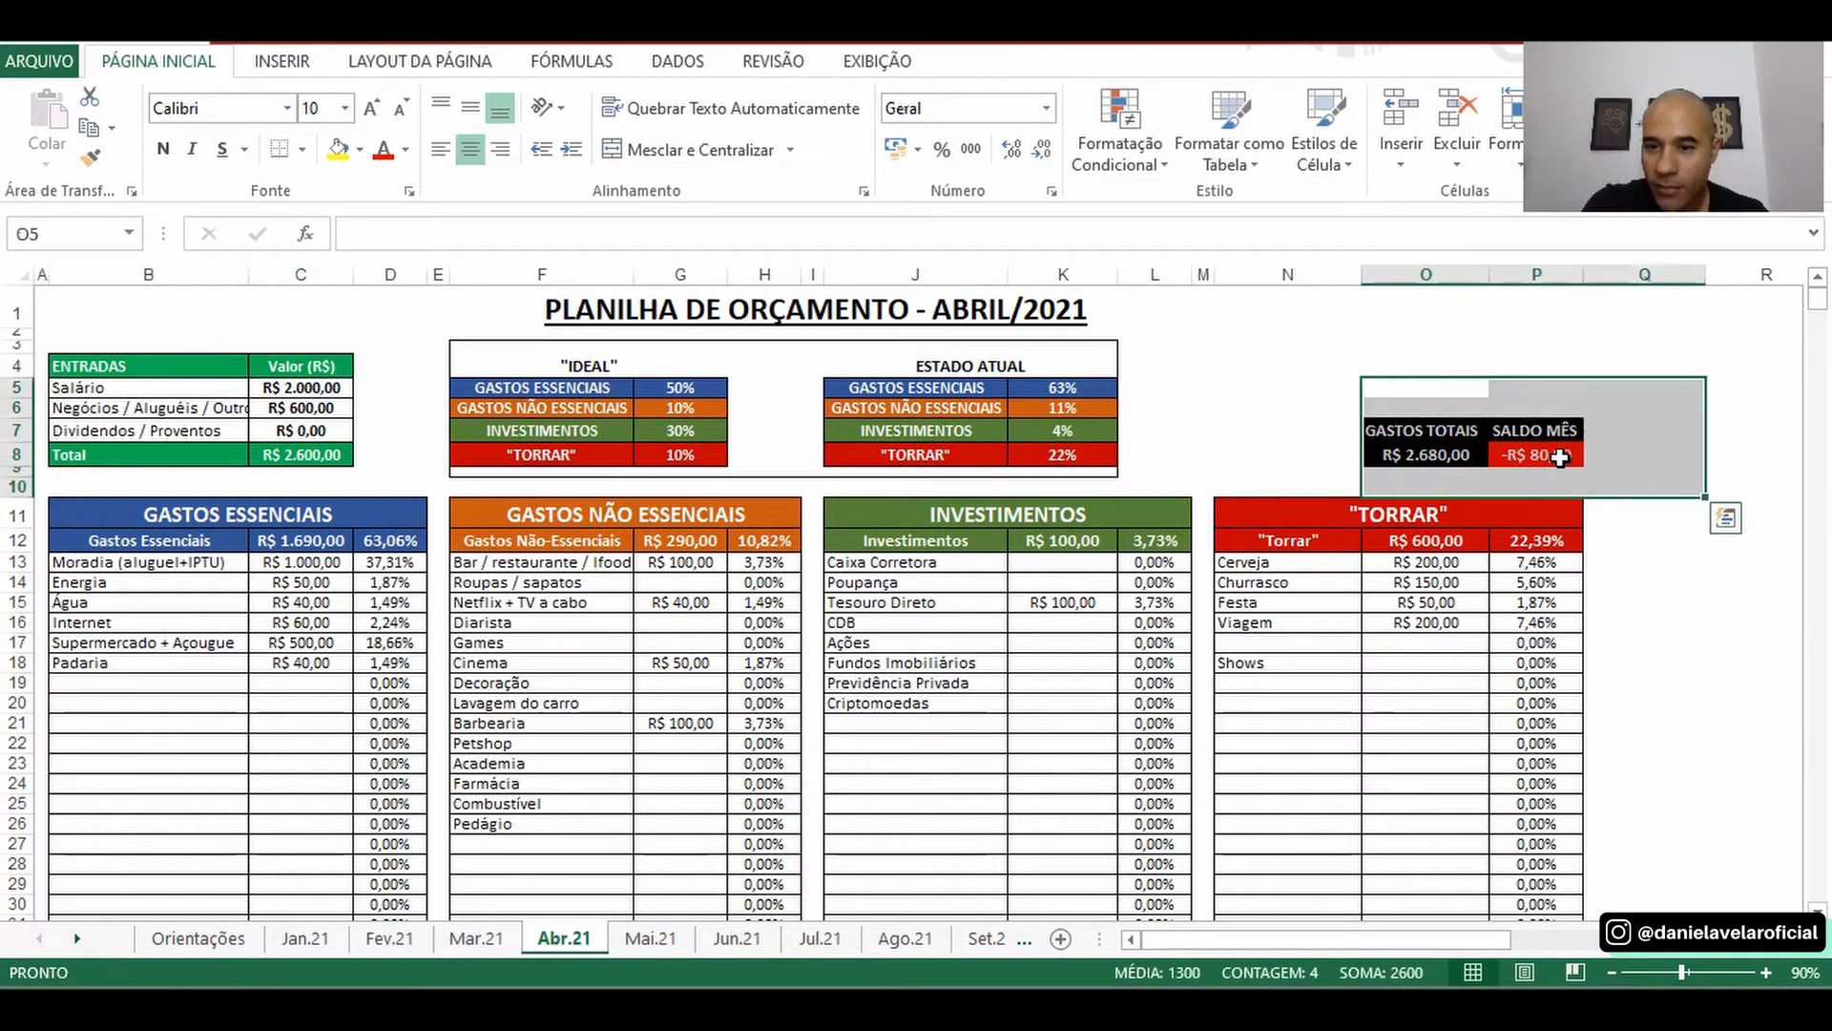
pyautogui.click(1560, 456)
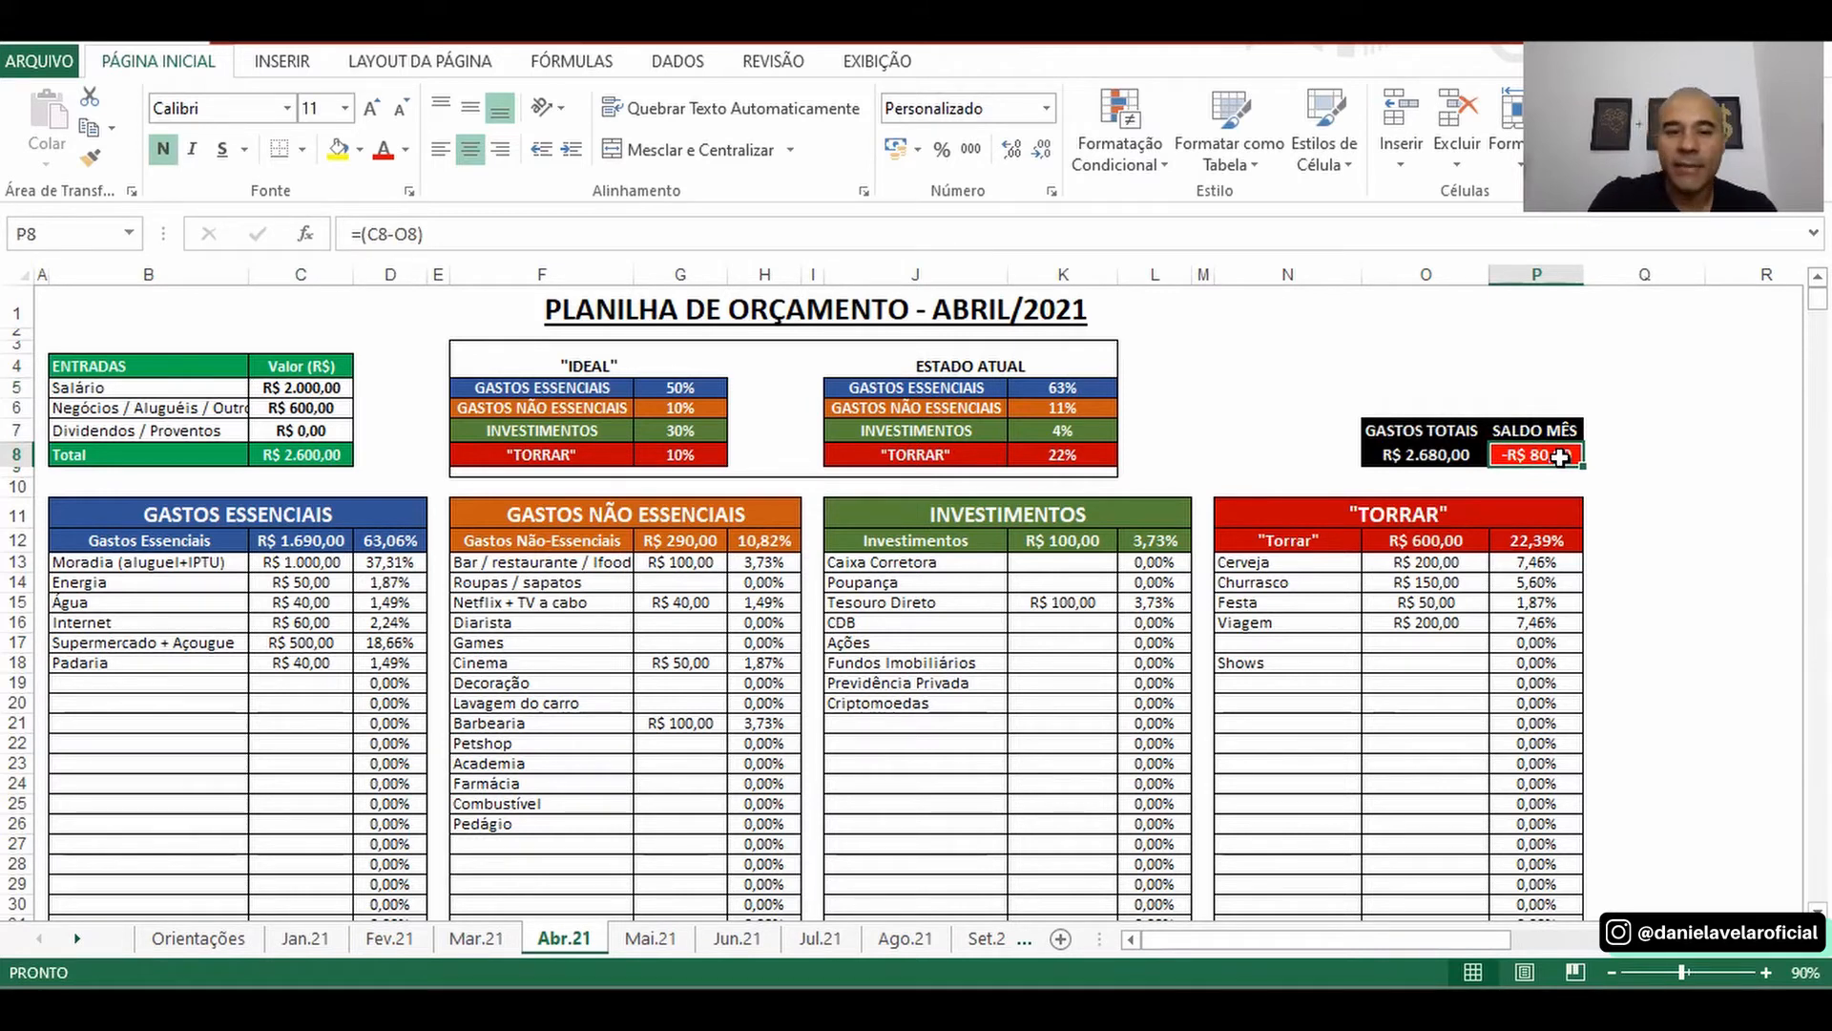
# - Compare the "Ideal" and Estado Atual percentages, examining the current Gastos Essenciais share against the income total
pyautogui.click(520, 346)
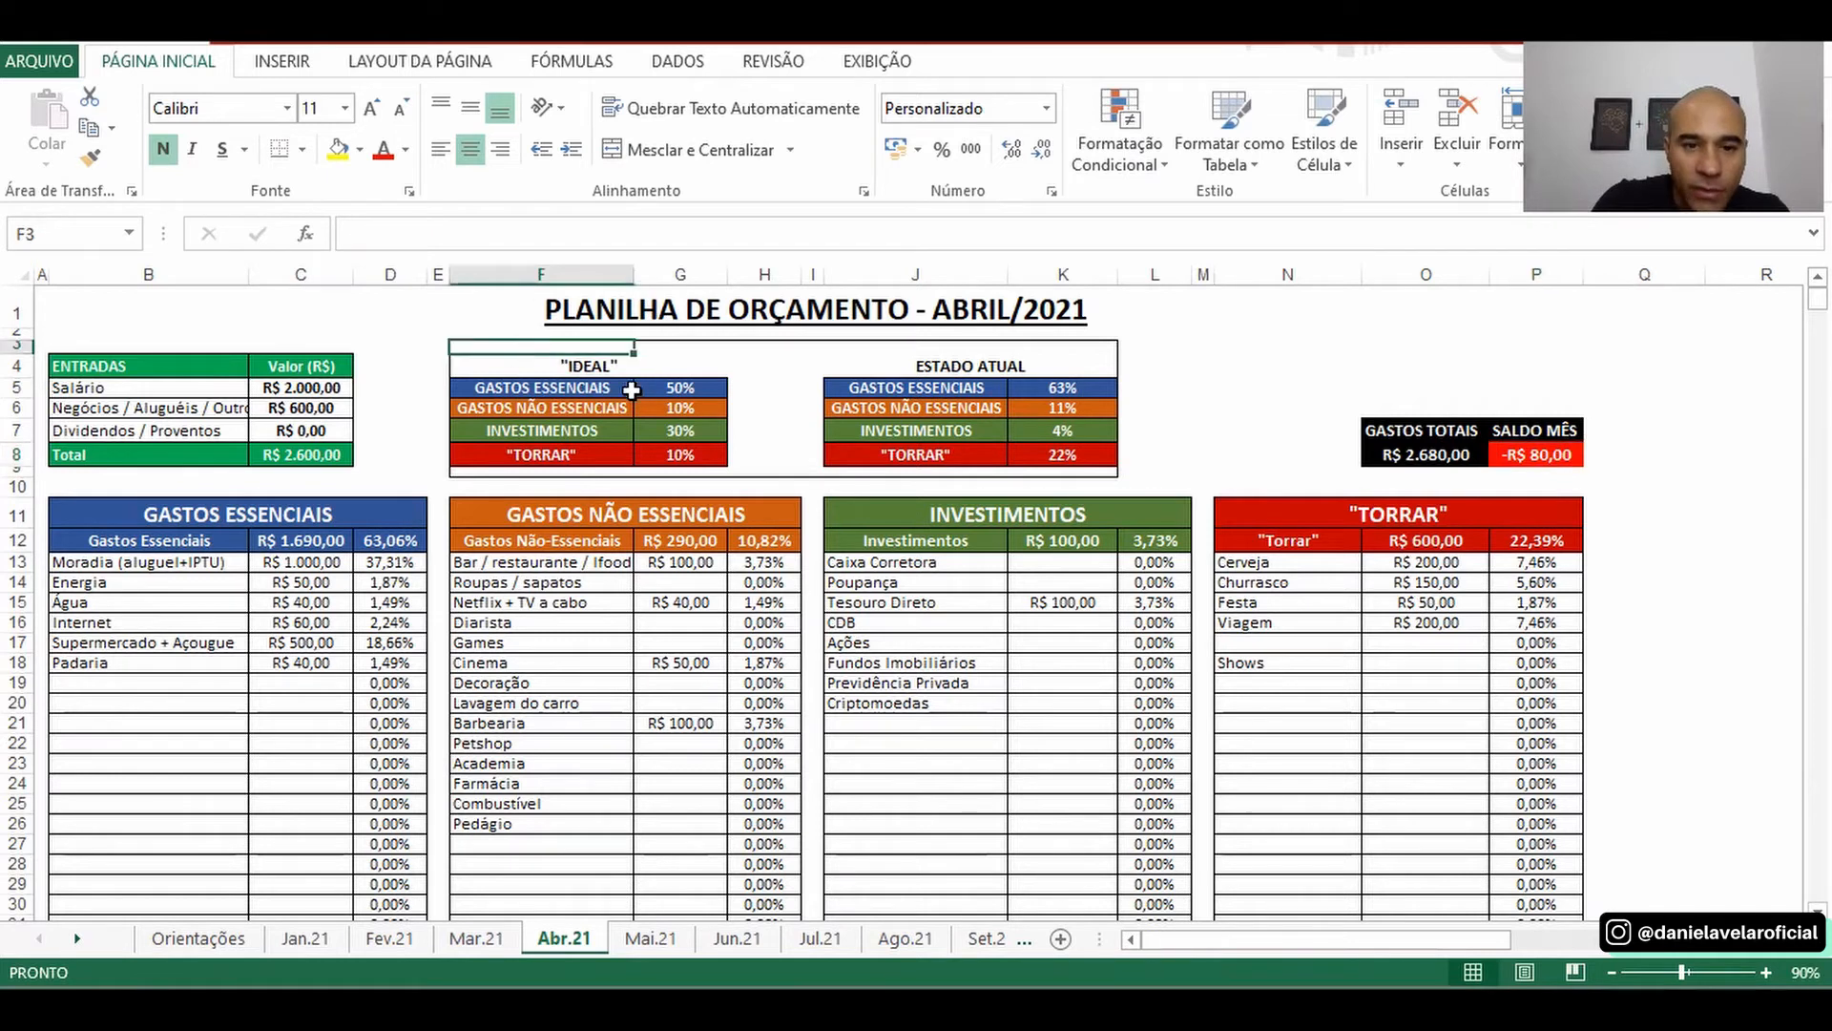
pyautogui.moveTo(632, 389); pyautogui.dragTo(1069, 471)
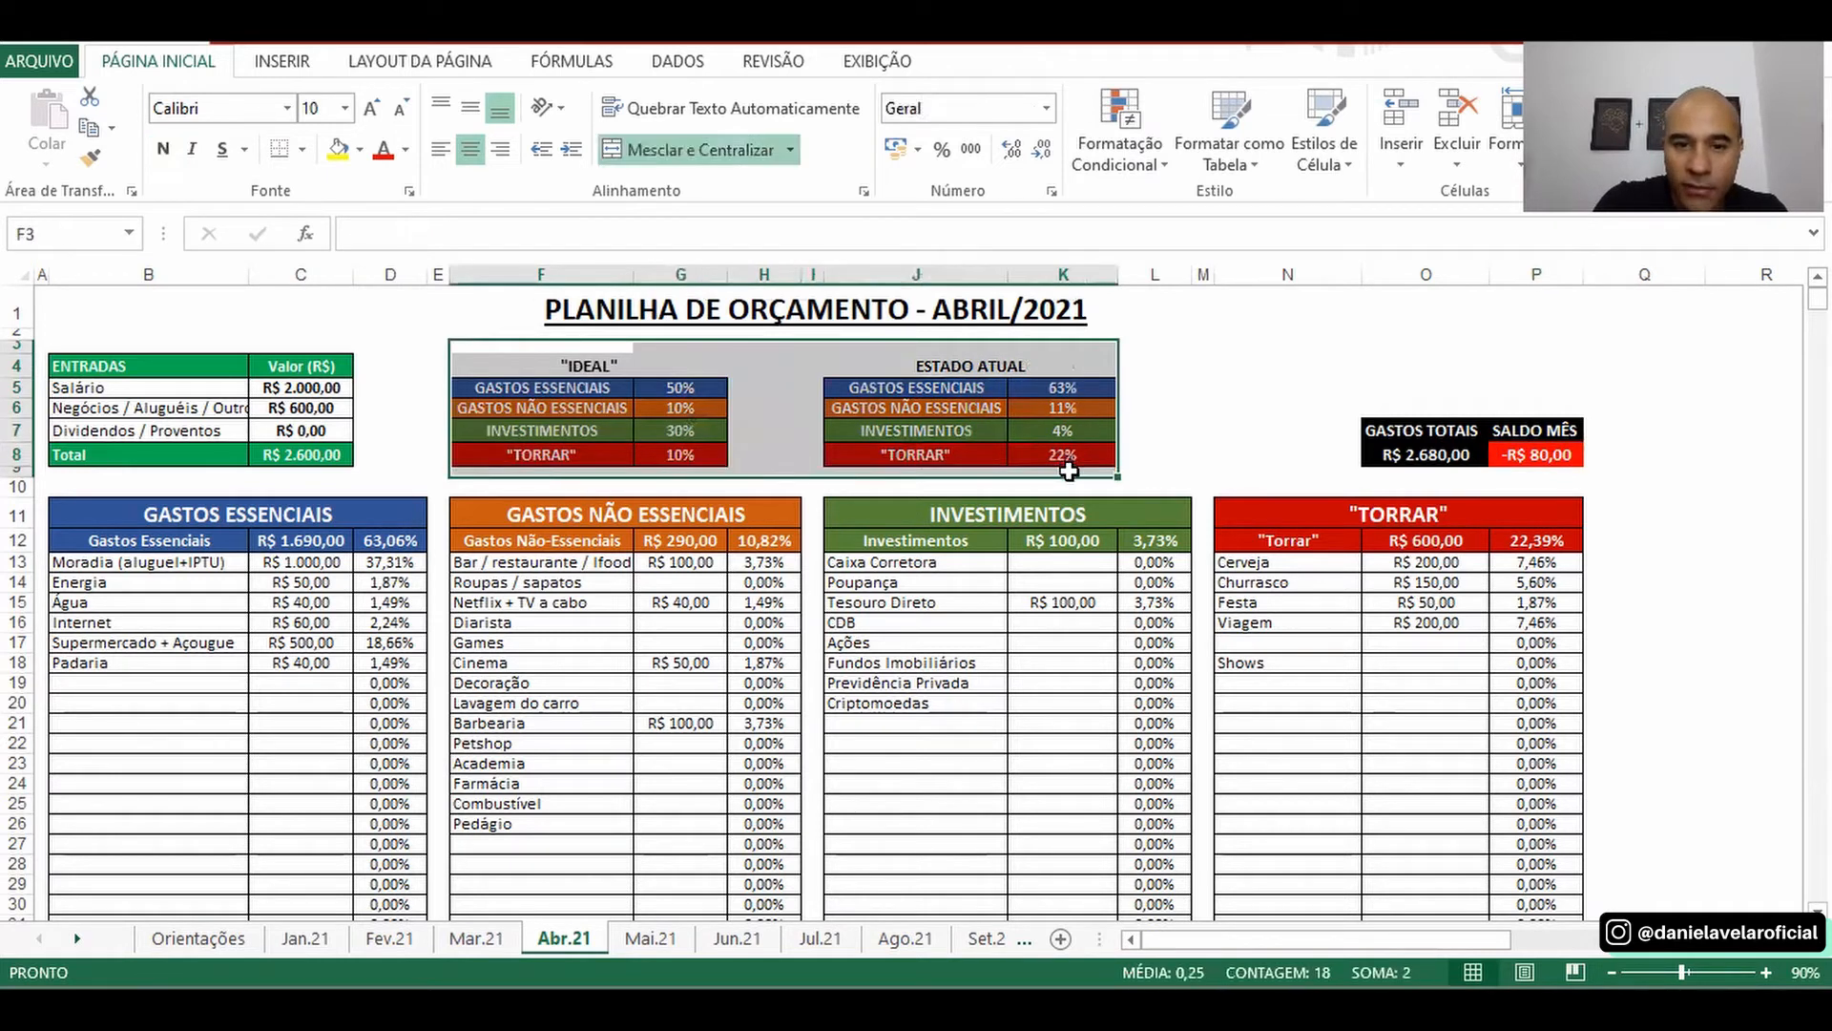
pyautogui.click(1219, 408)
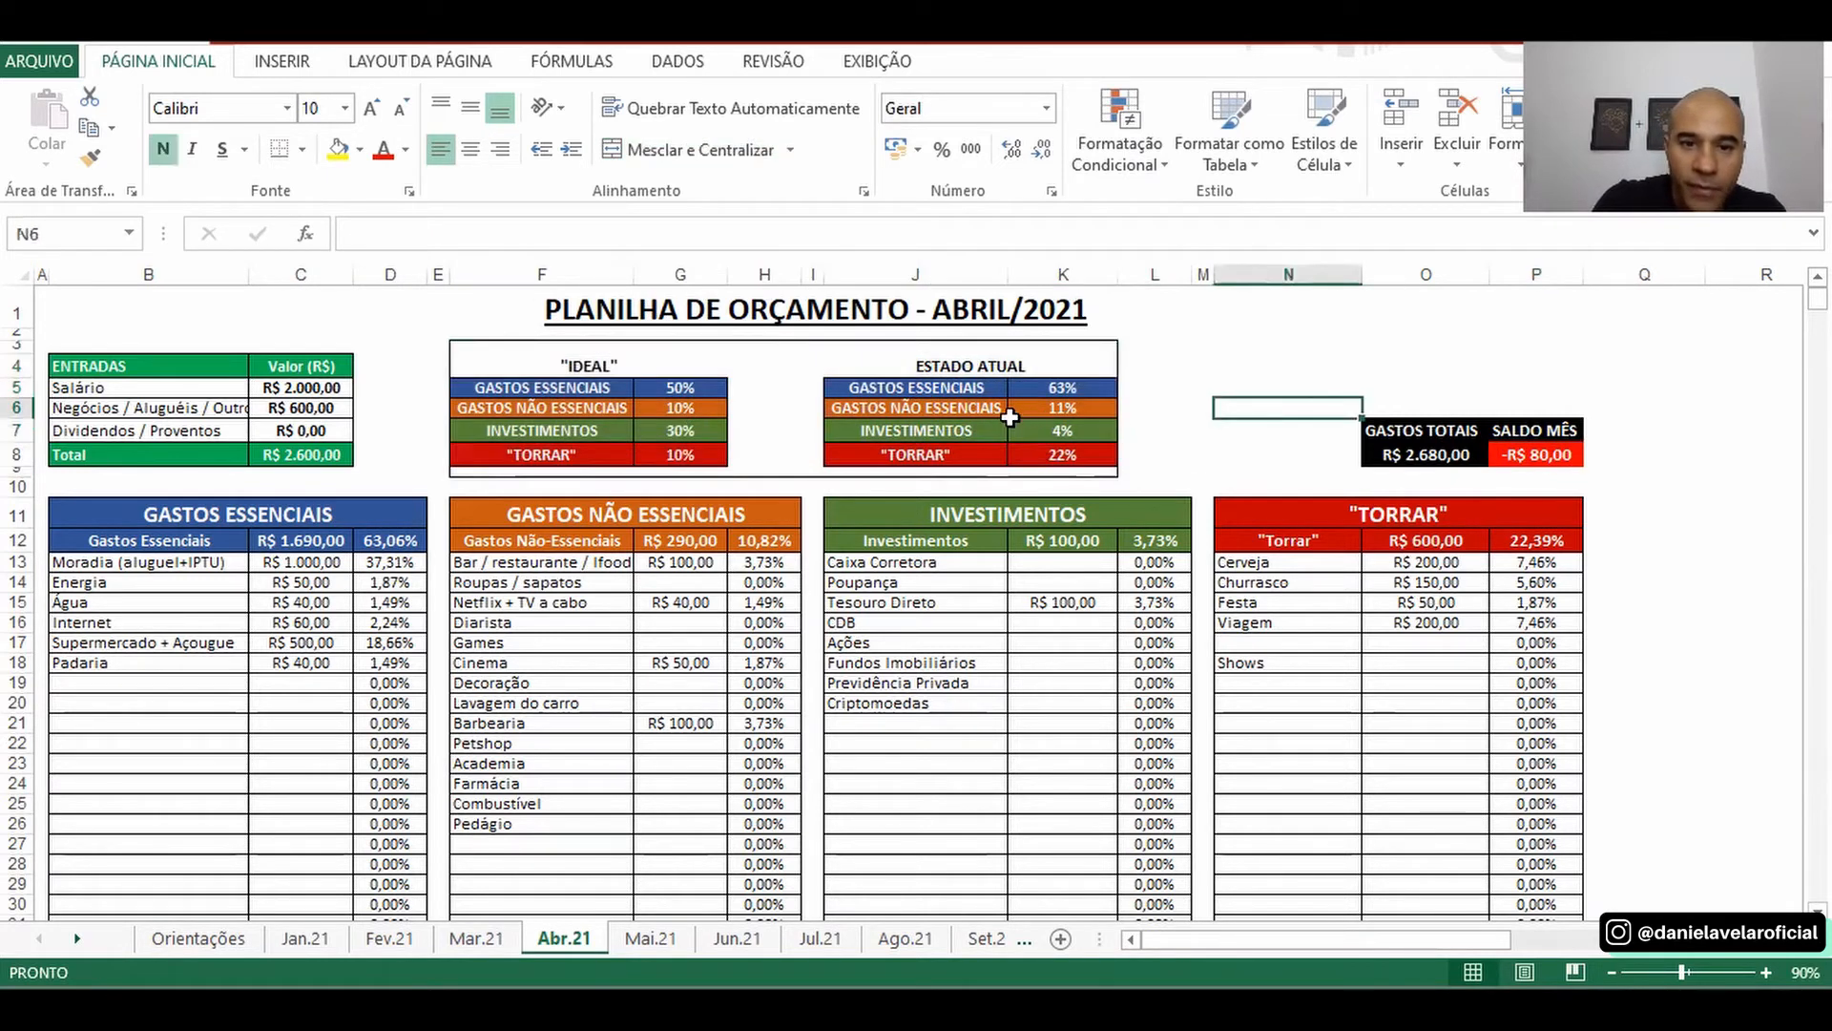
pyautogui.click(1088, 386)
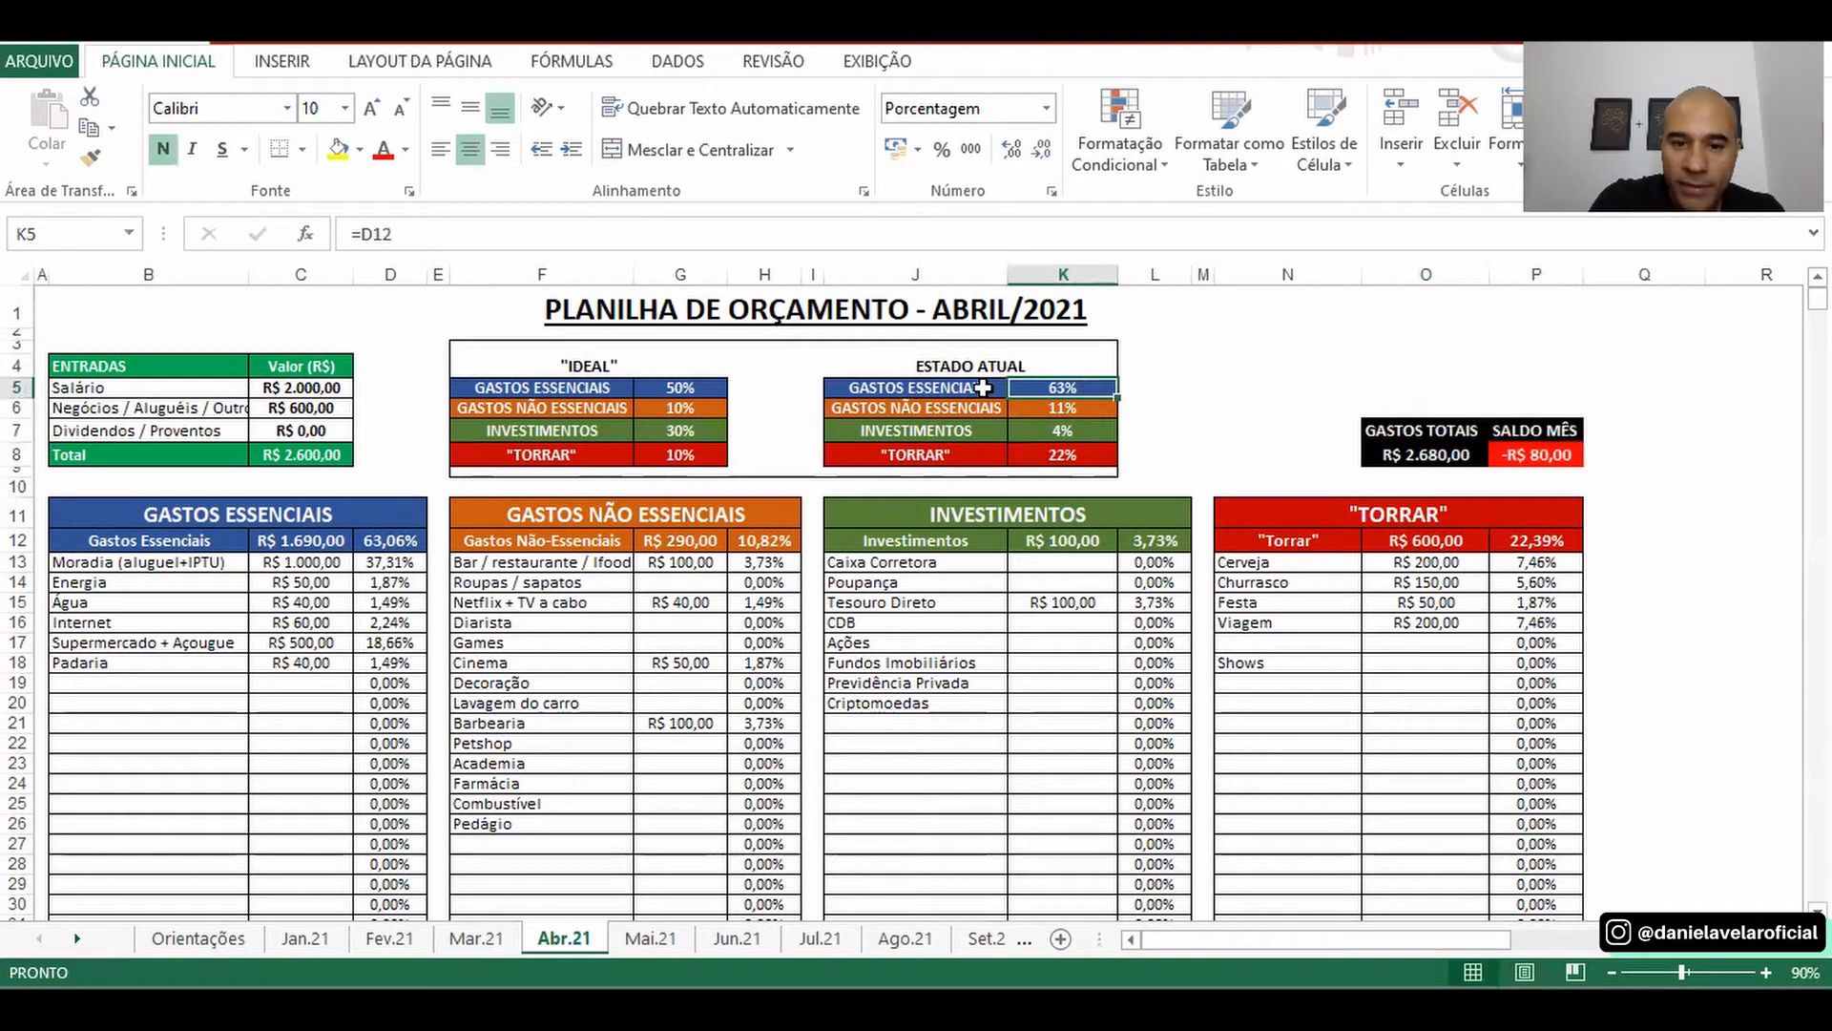
pyautogui.moveTo(983, 387); pyautogui.dragTo(1055, 388)
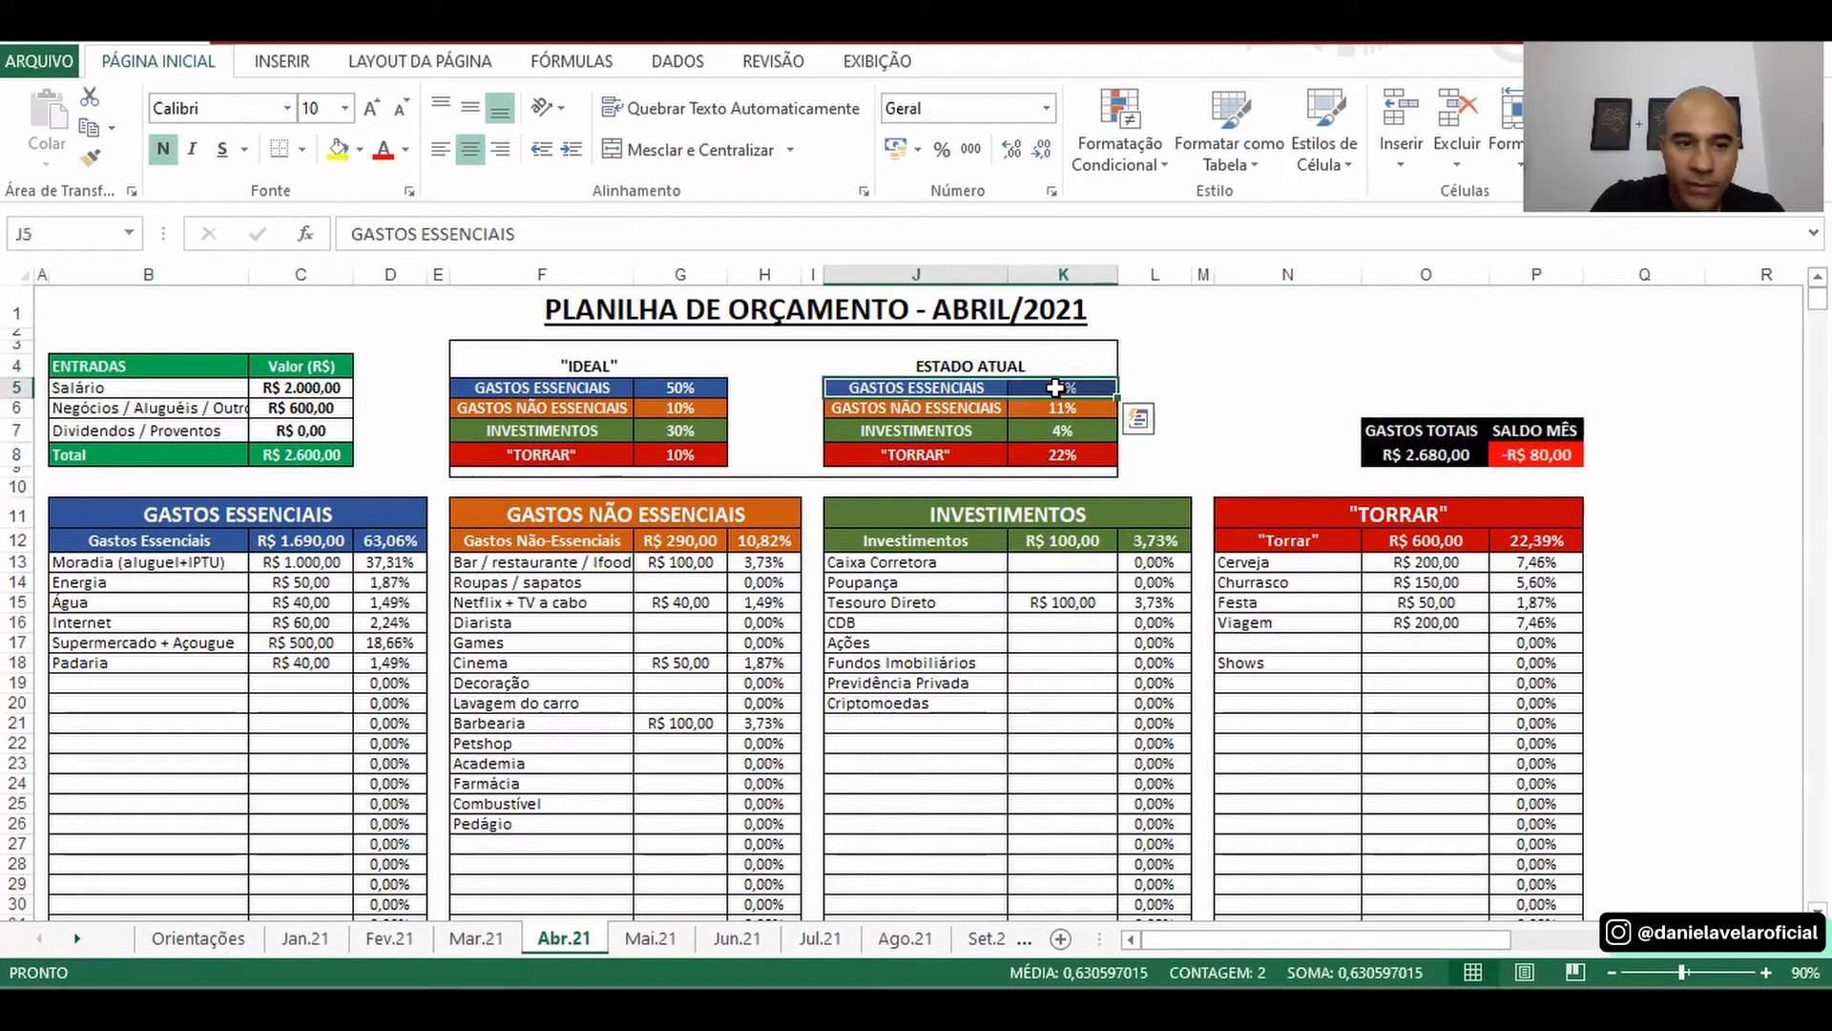
pyautogui.click(302, 457)
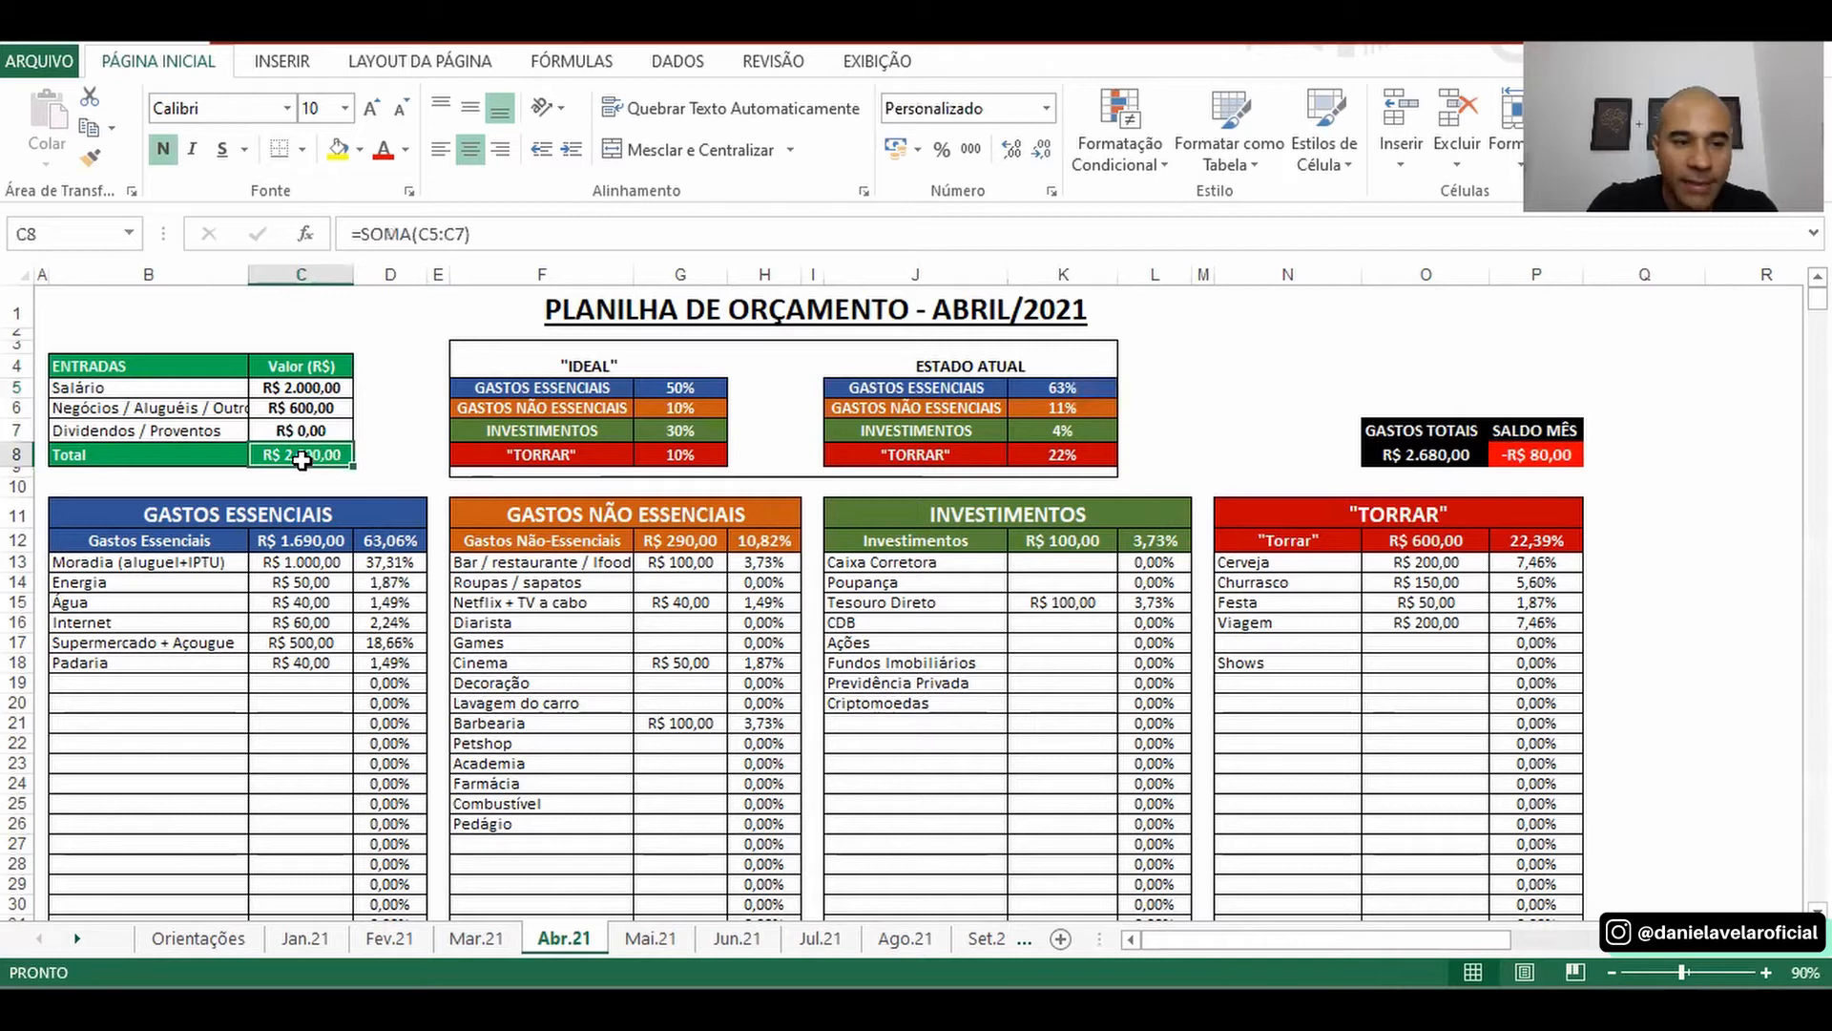
pyautogui.click(1085, 386)
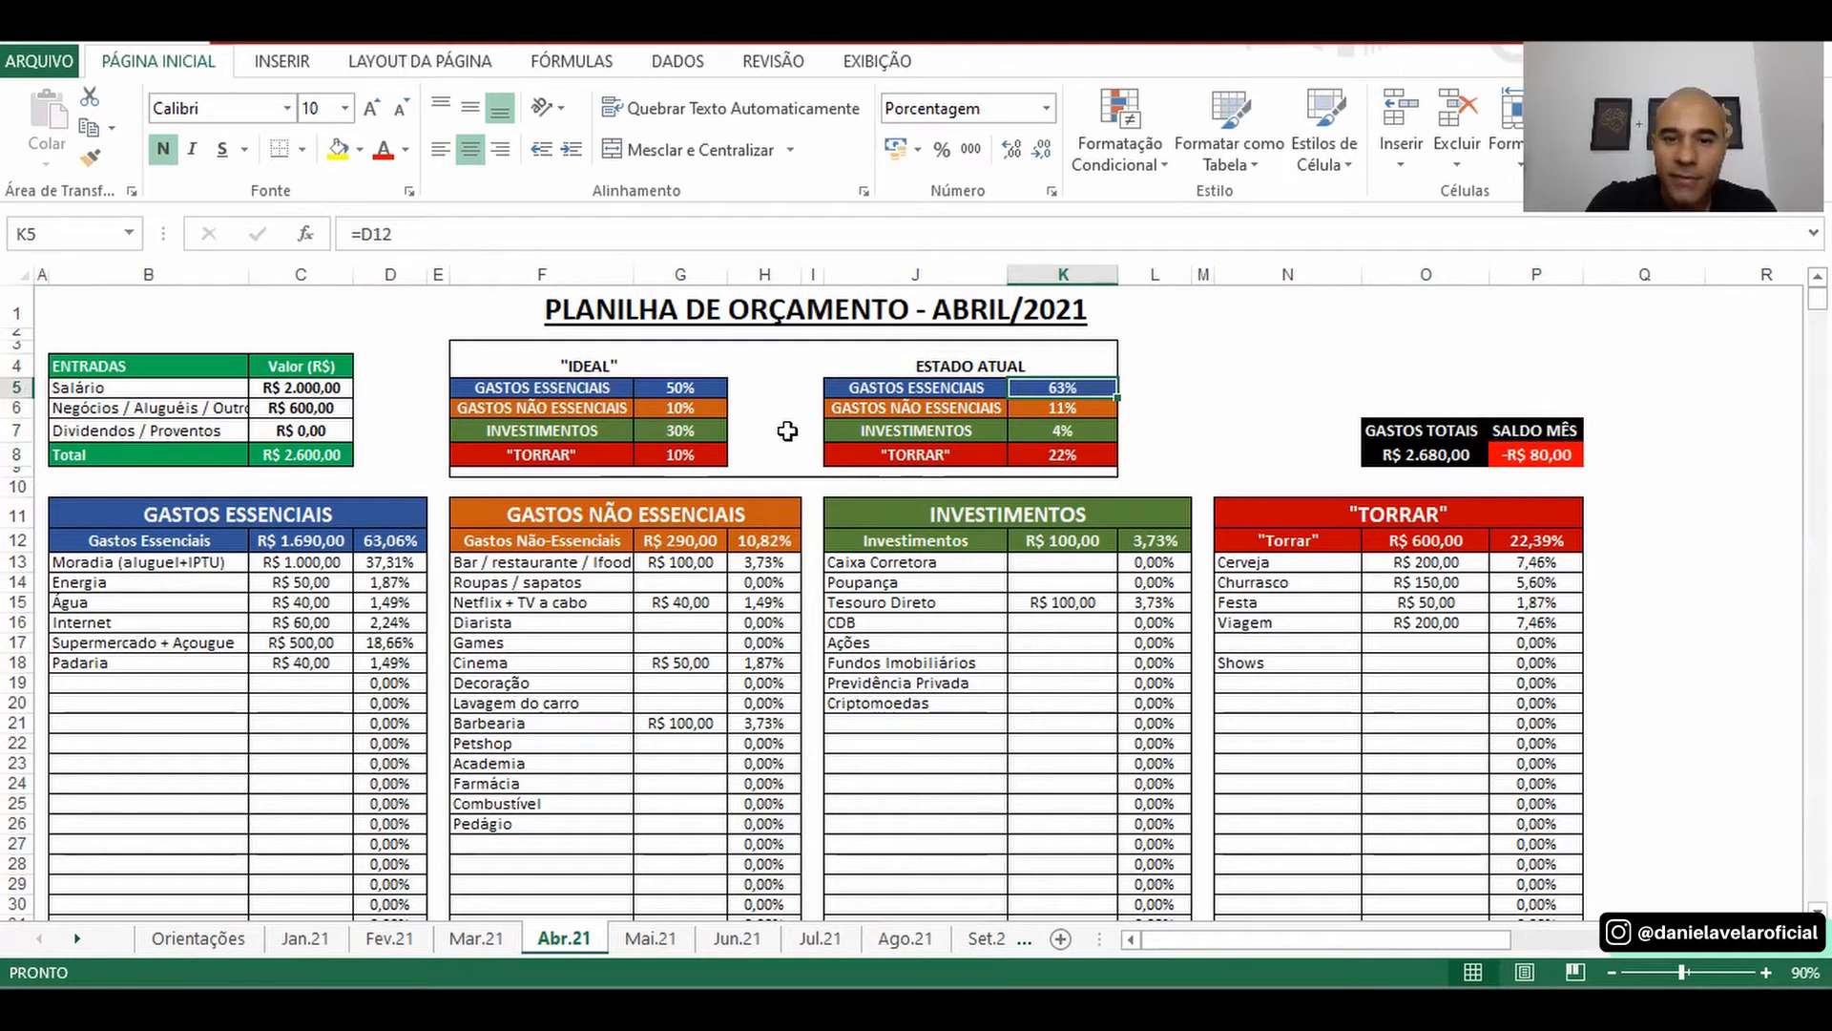
# - Review the current Investimentos and "Torrar" shares, then examine the Gastos Essenciais and Gastos Não Essenciais tables
pyautogui.click(1079, 436)
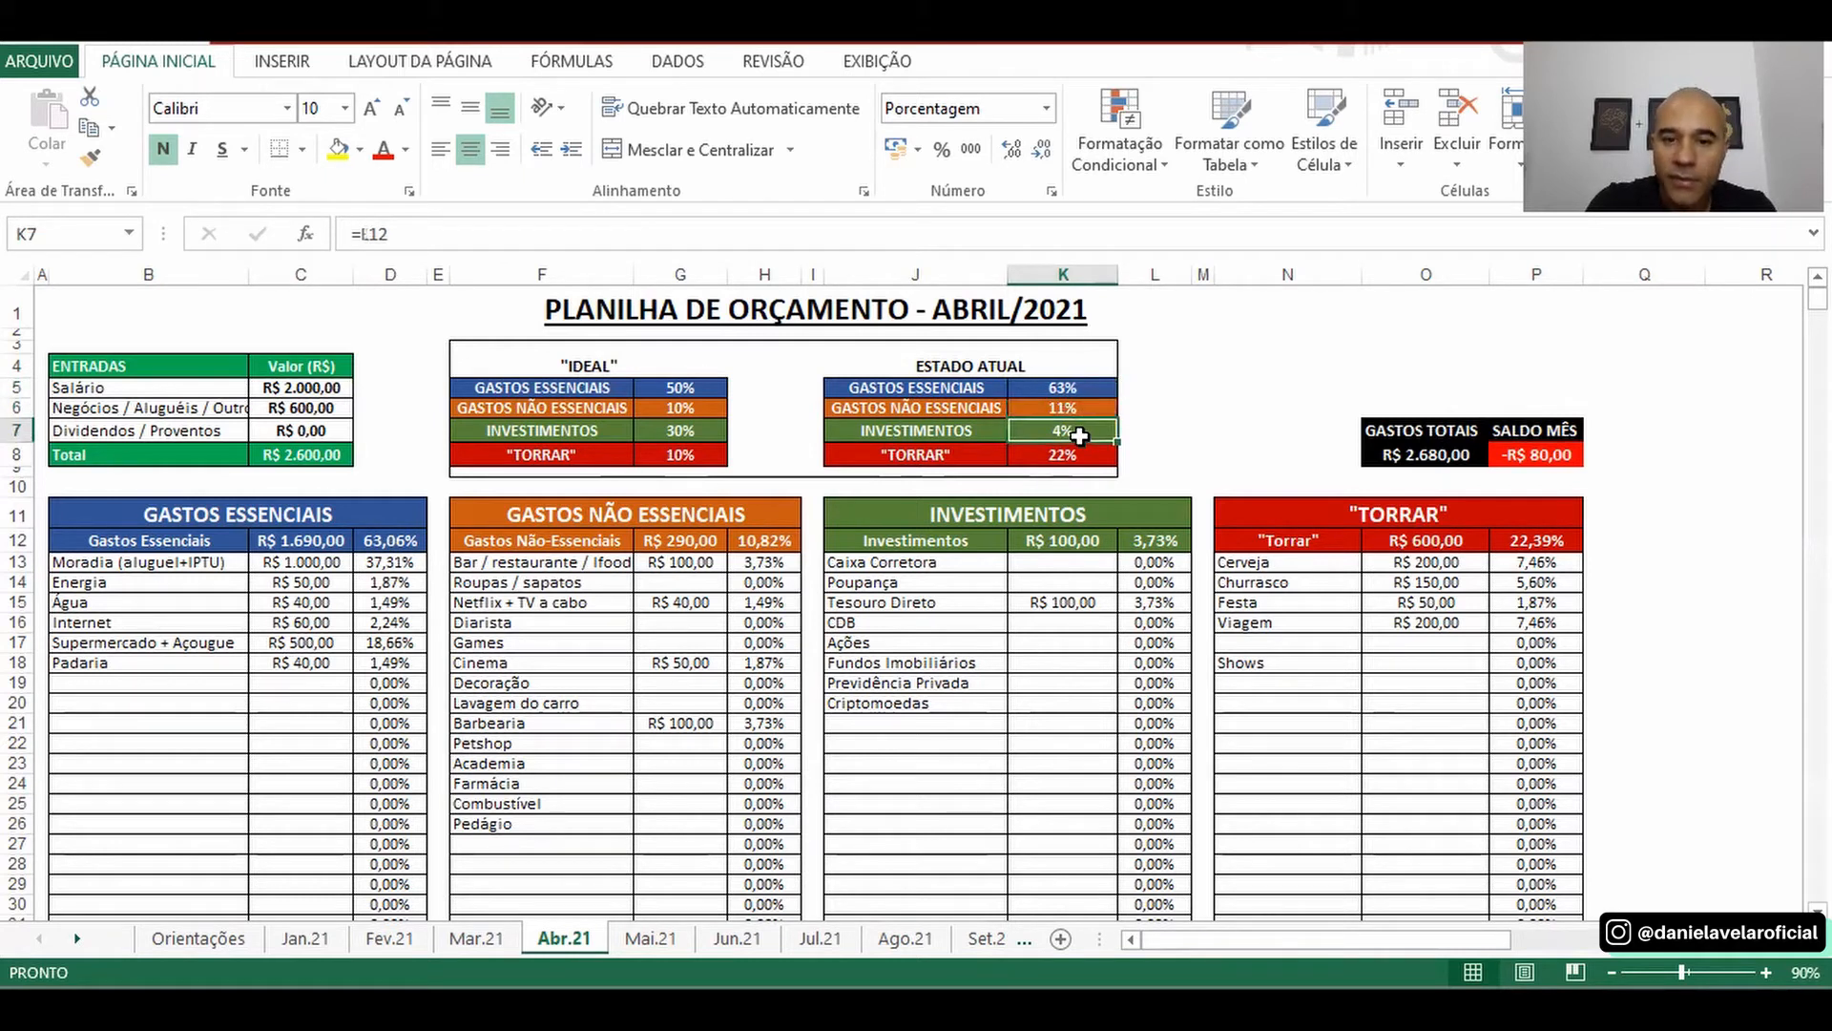
pyautogui.click(1087, 467)
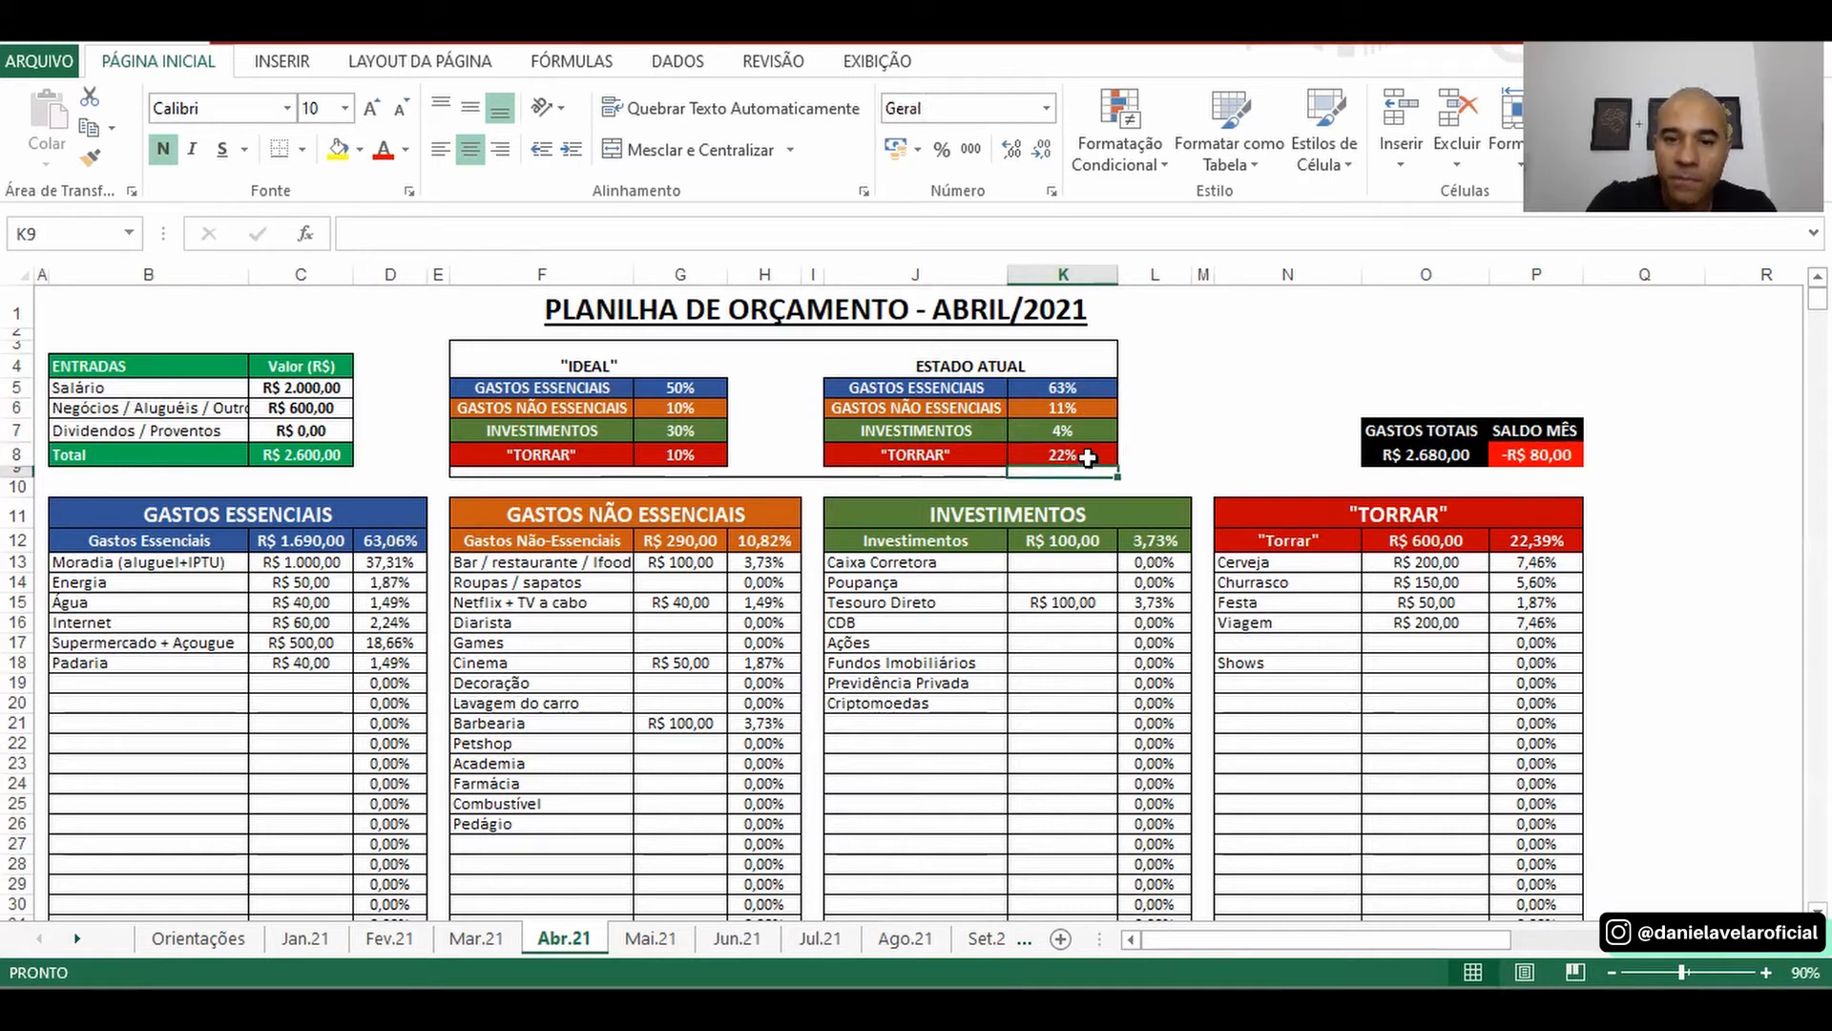
pyautogui.click(1087, 456)
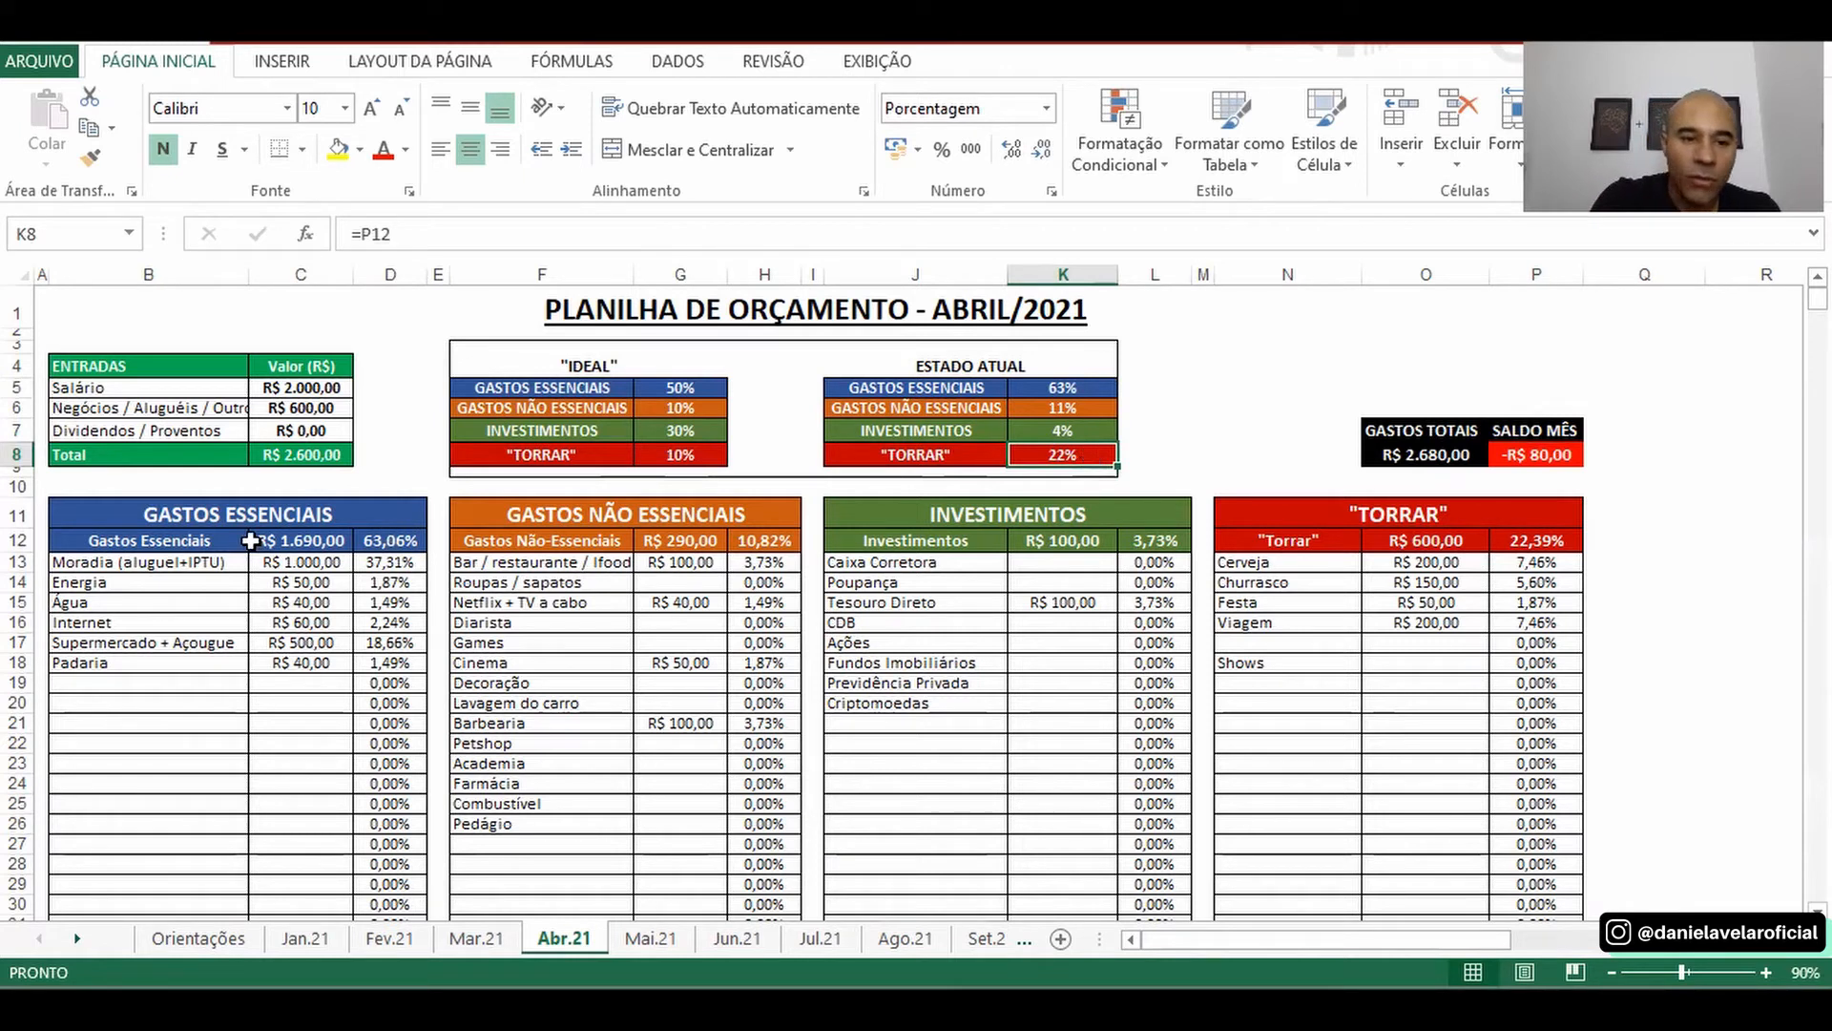
pyautogui.moveTo(257, 515); pyautogui.dragTo(404, 807)
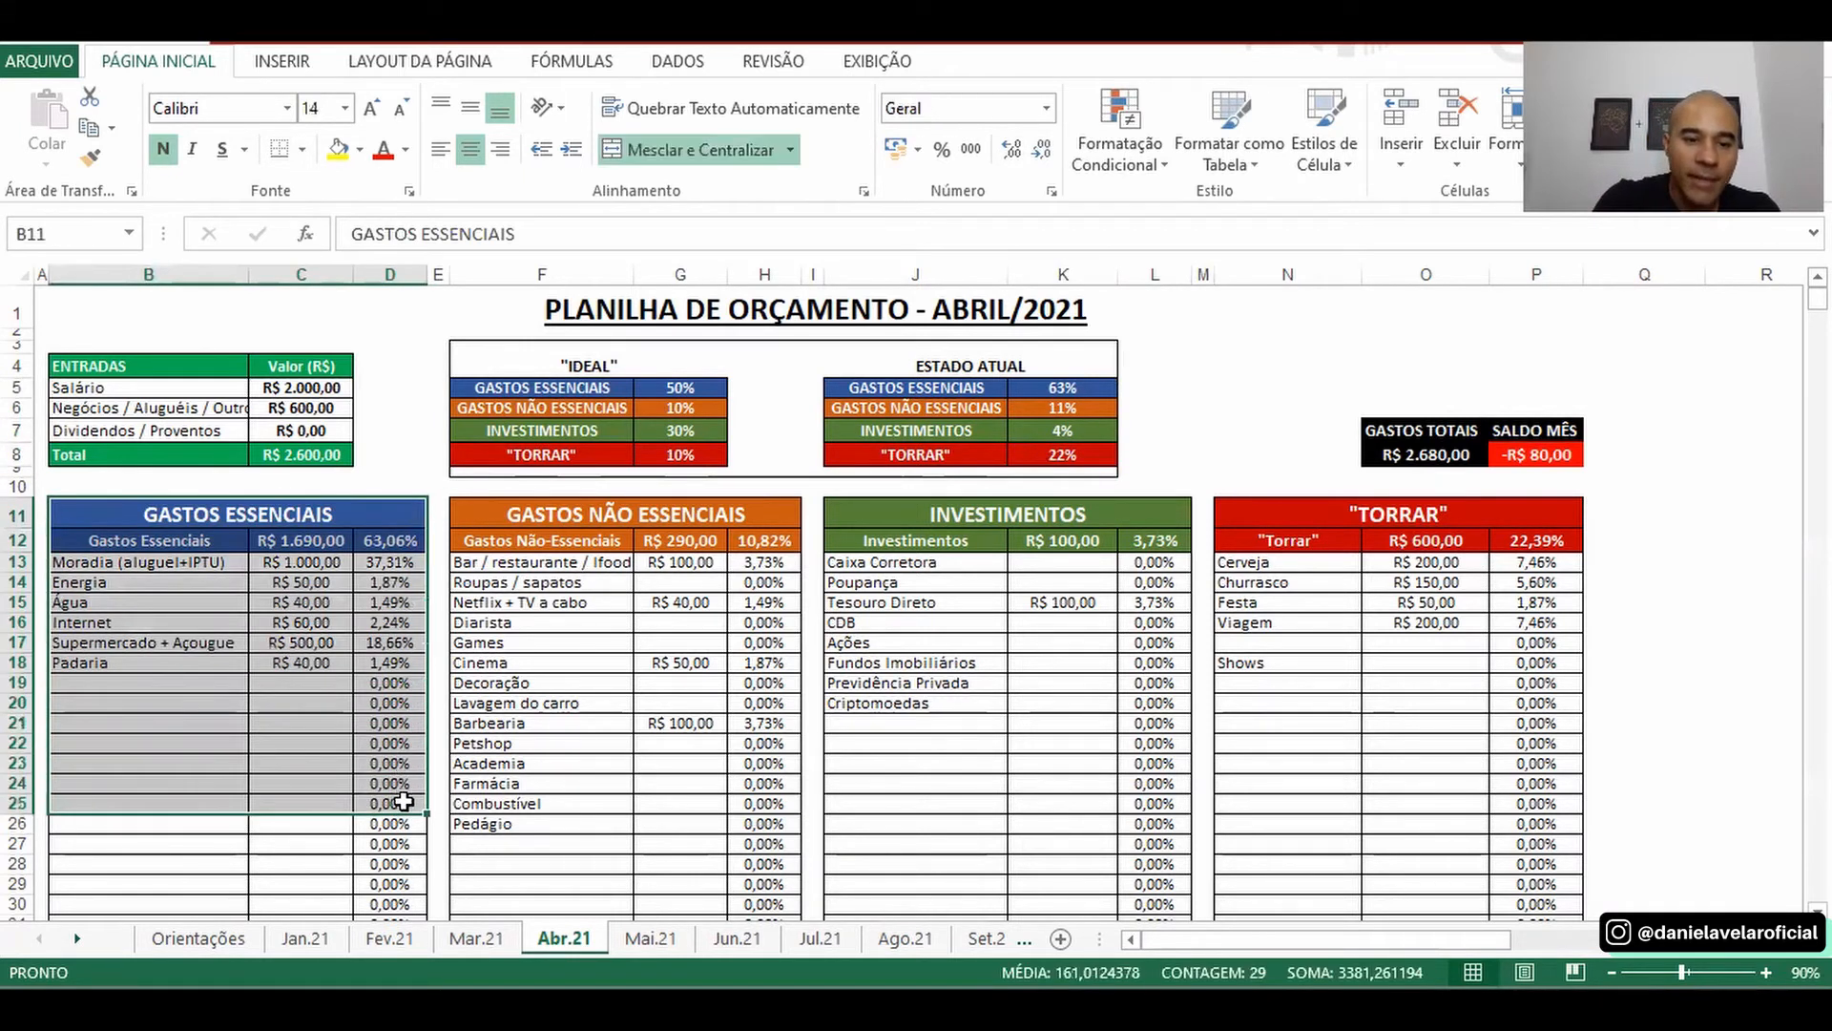
pyautogui.click(673, 503)
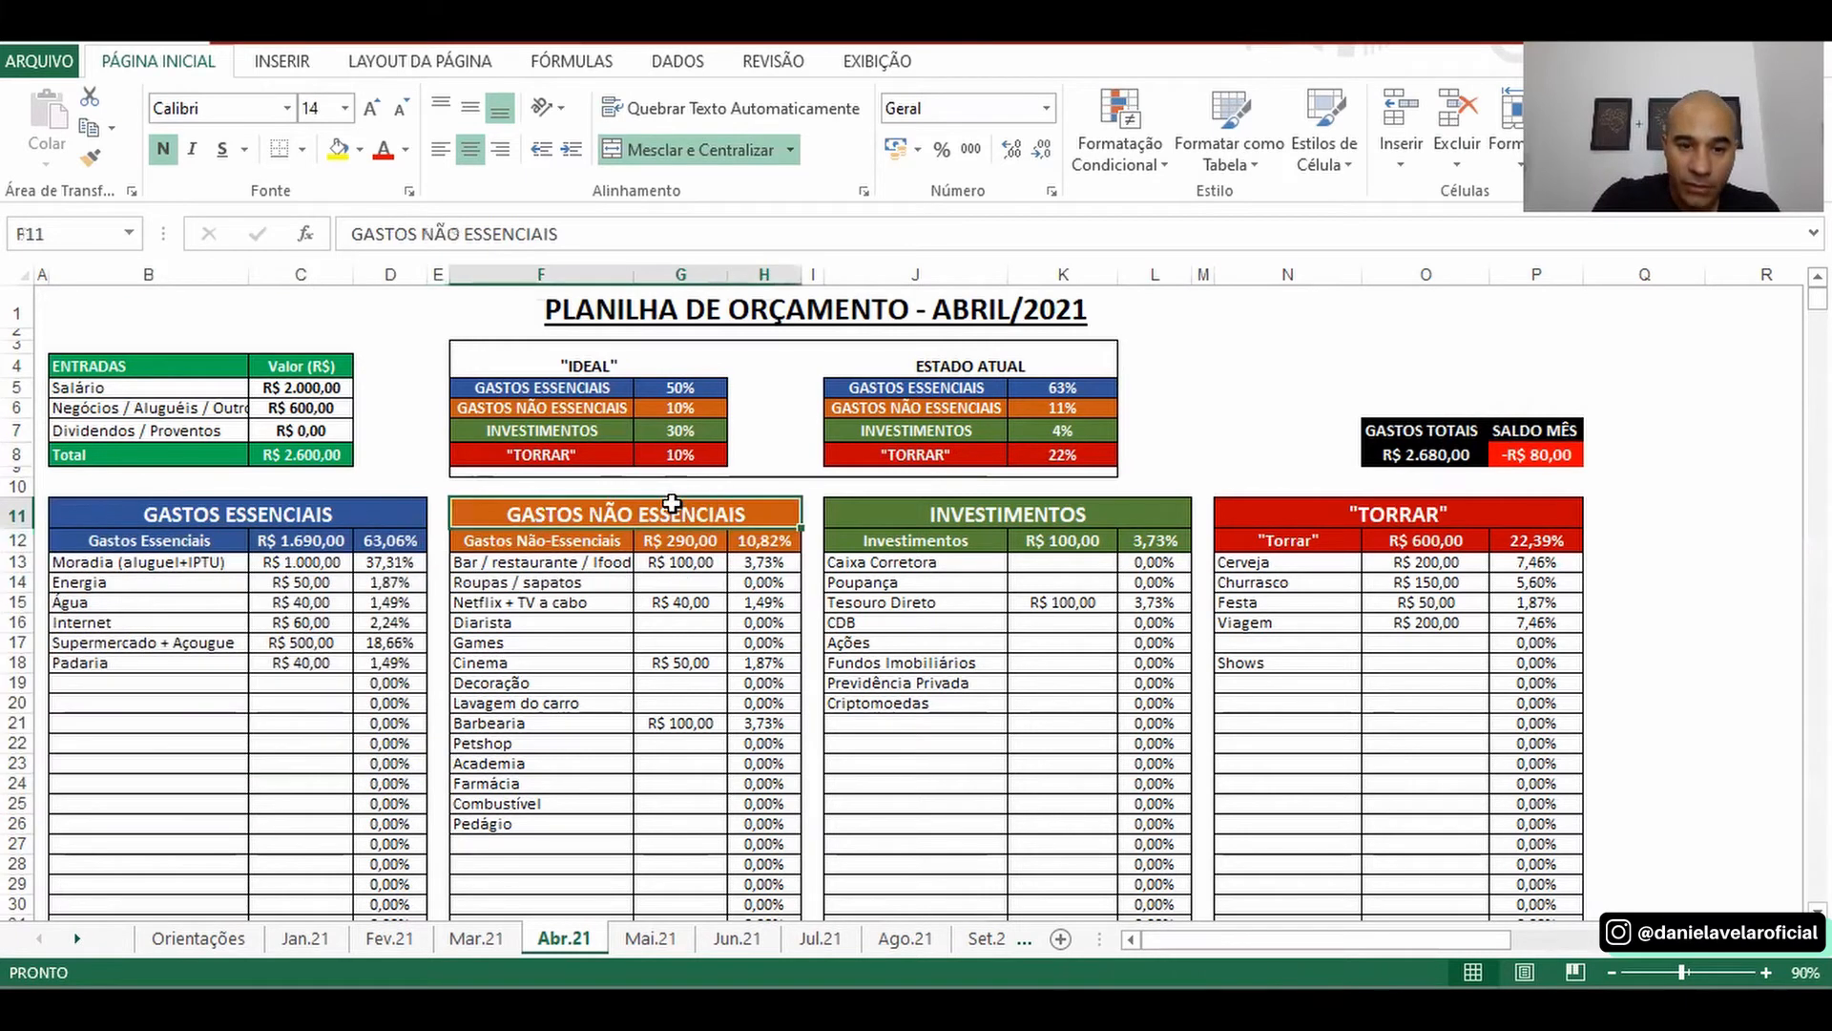
pyautogui.click(961, 635)
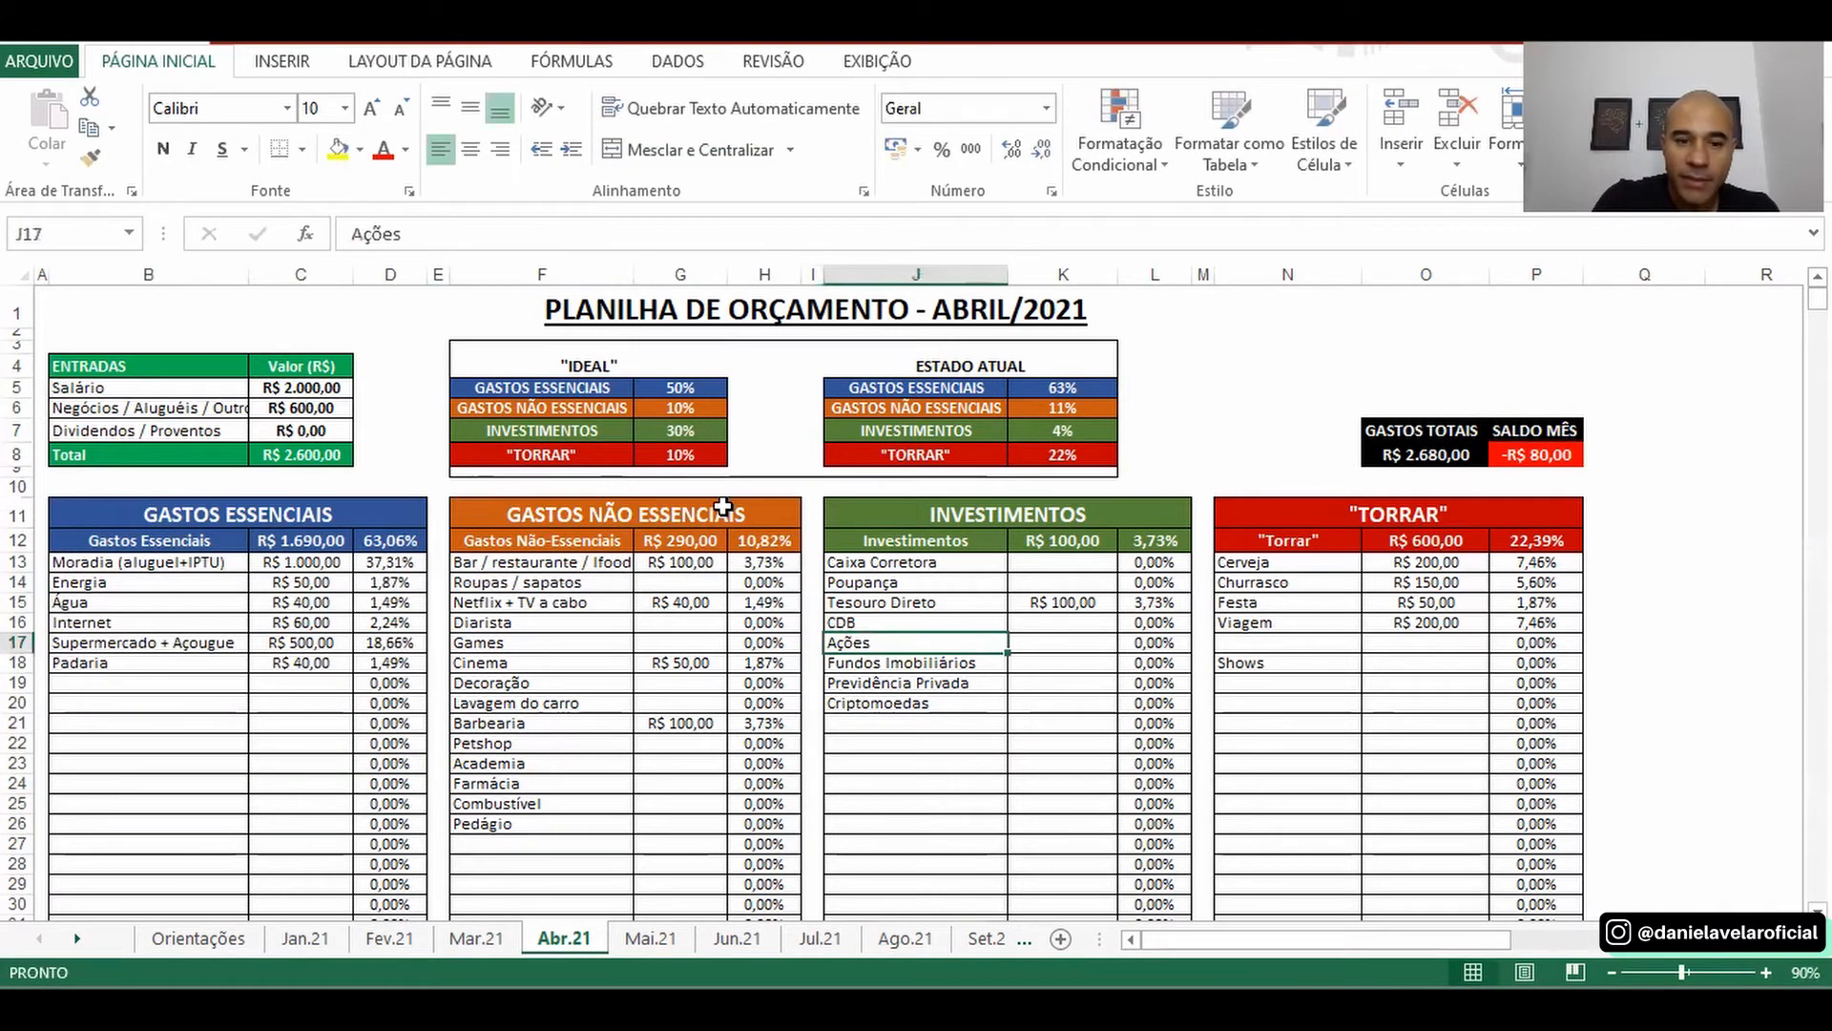
pyautogui.moveTo(722, 506); pyautogui.dragTo(758, 836)
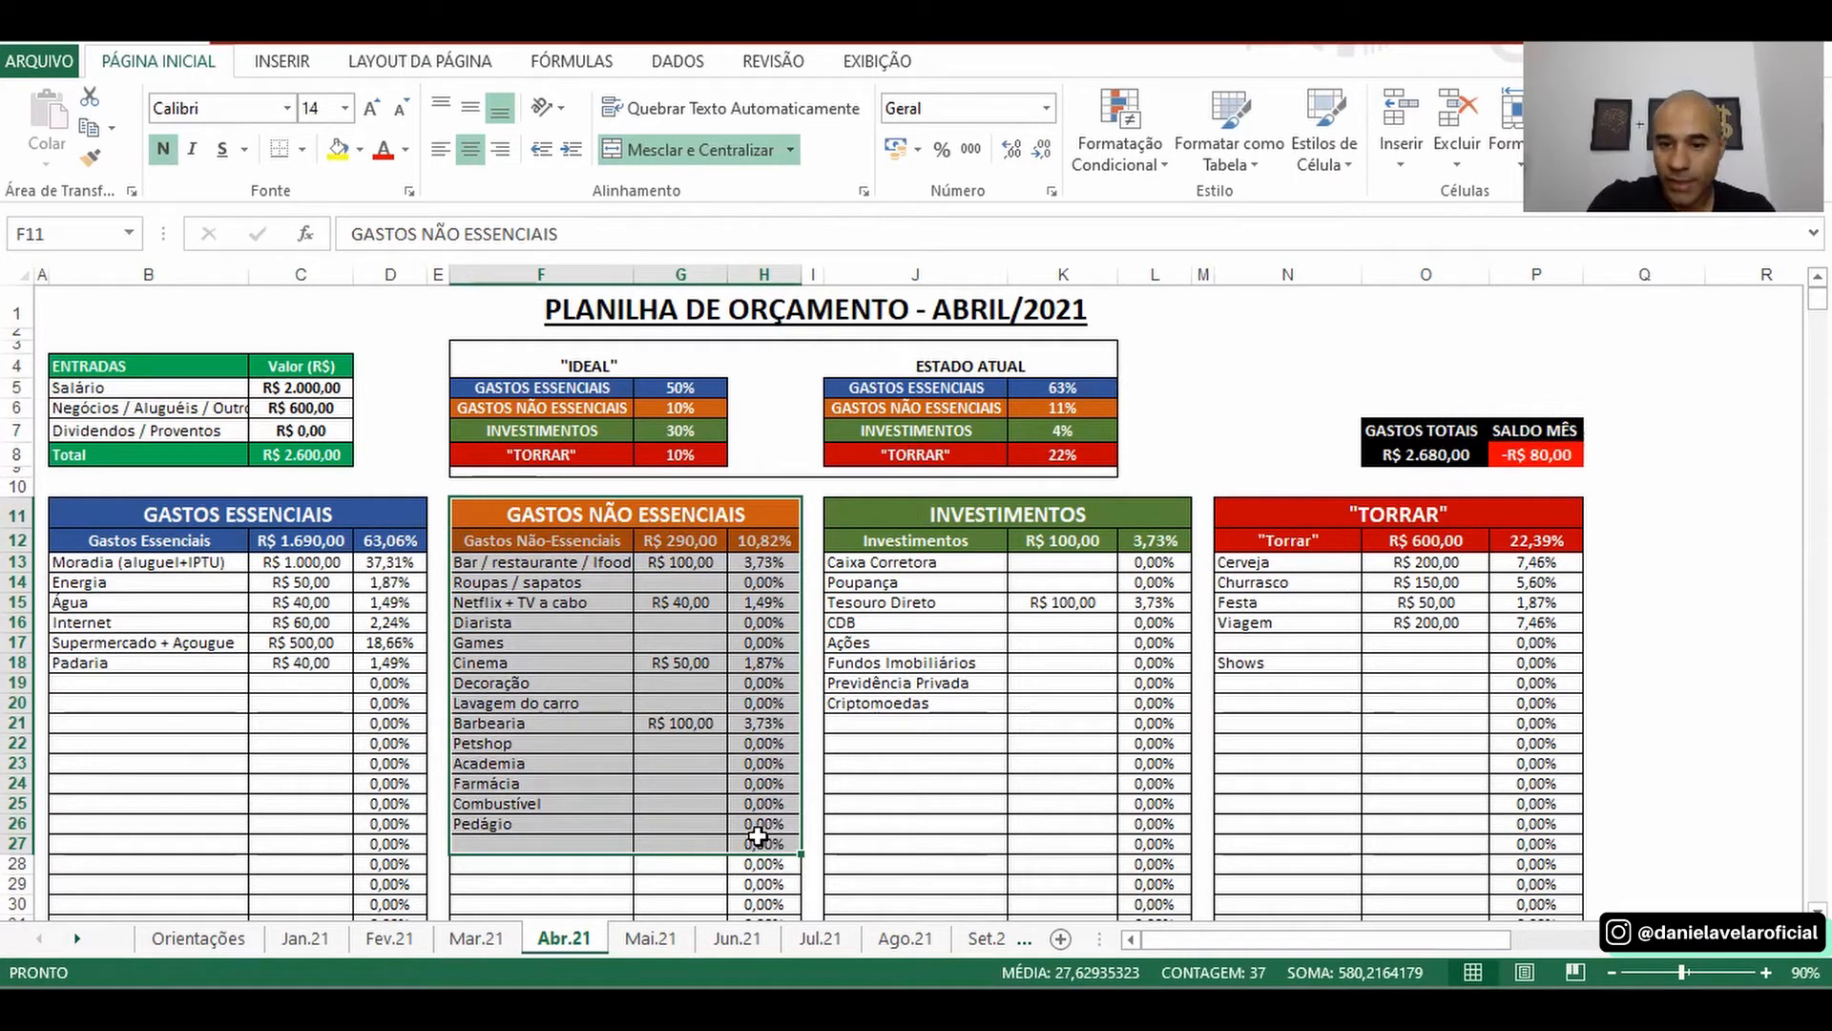
# - Enter 400,00 for Shows in cell O18 of the "Torrar" table
pyautogui.click(1418, 667)
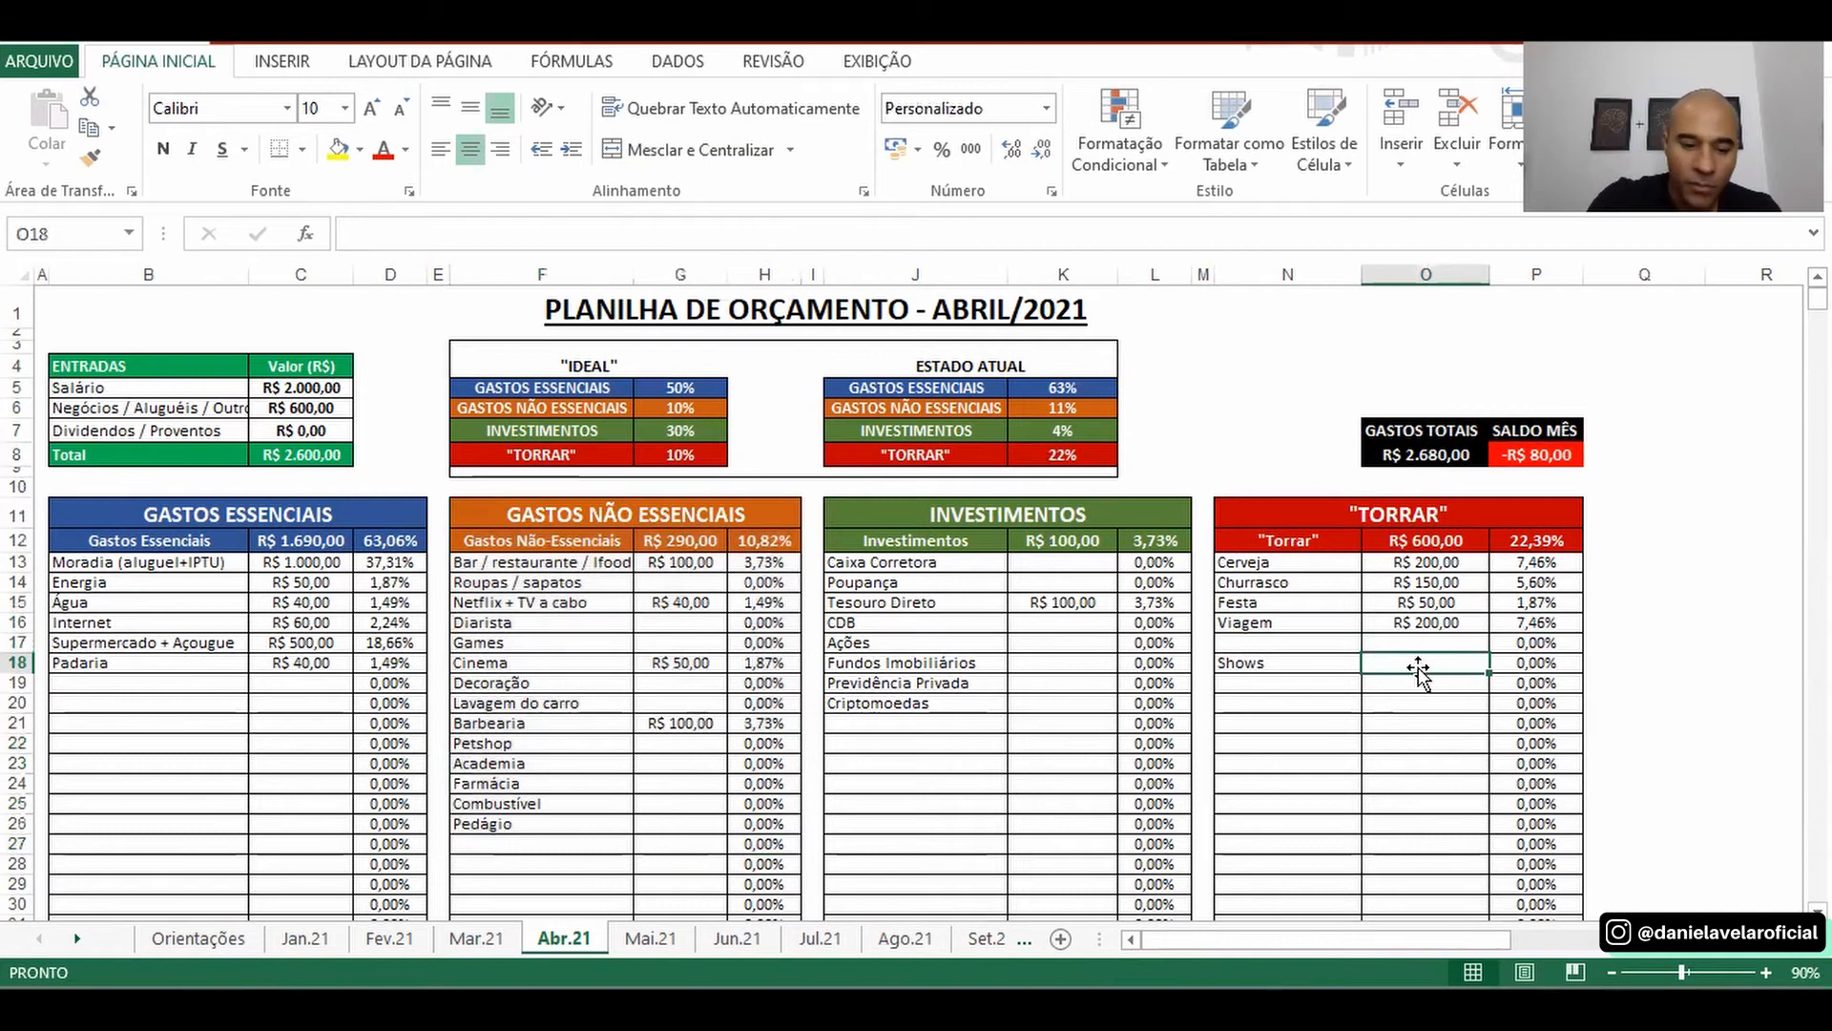
pyautogui.write('400,00')
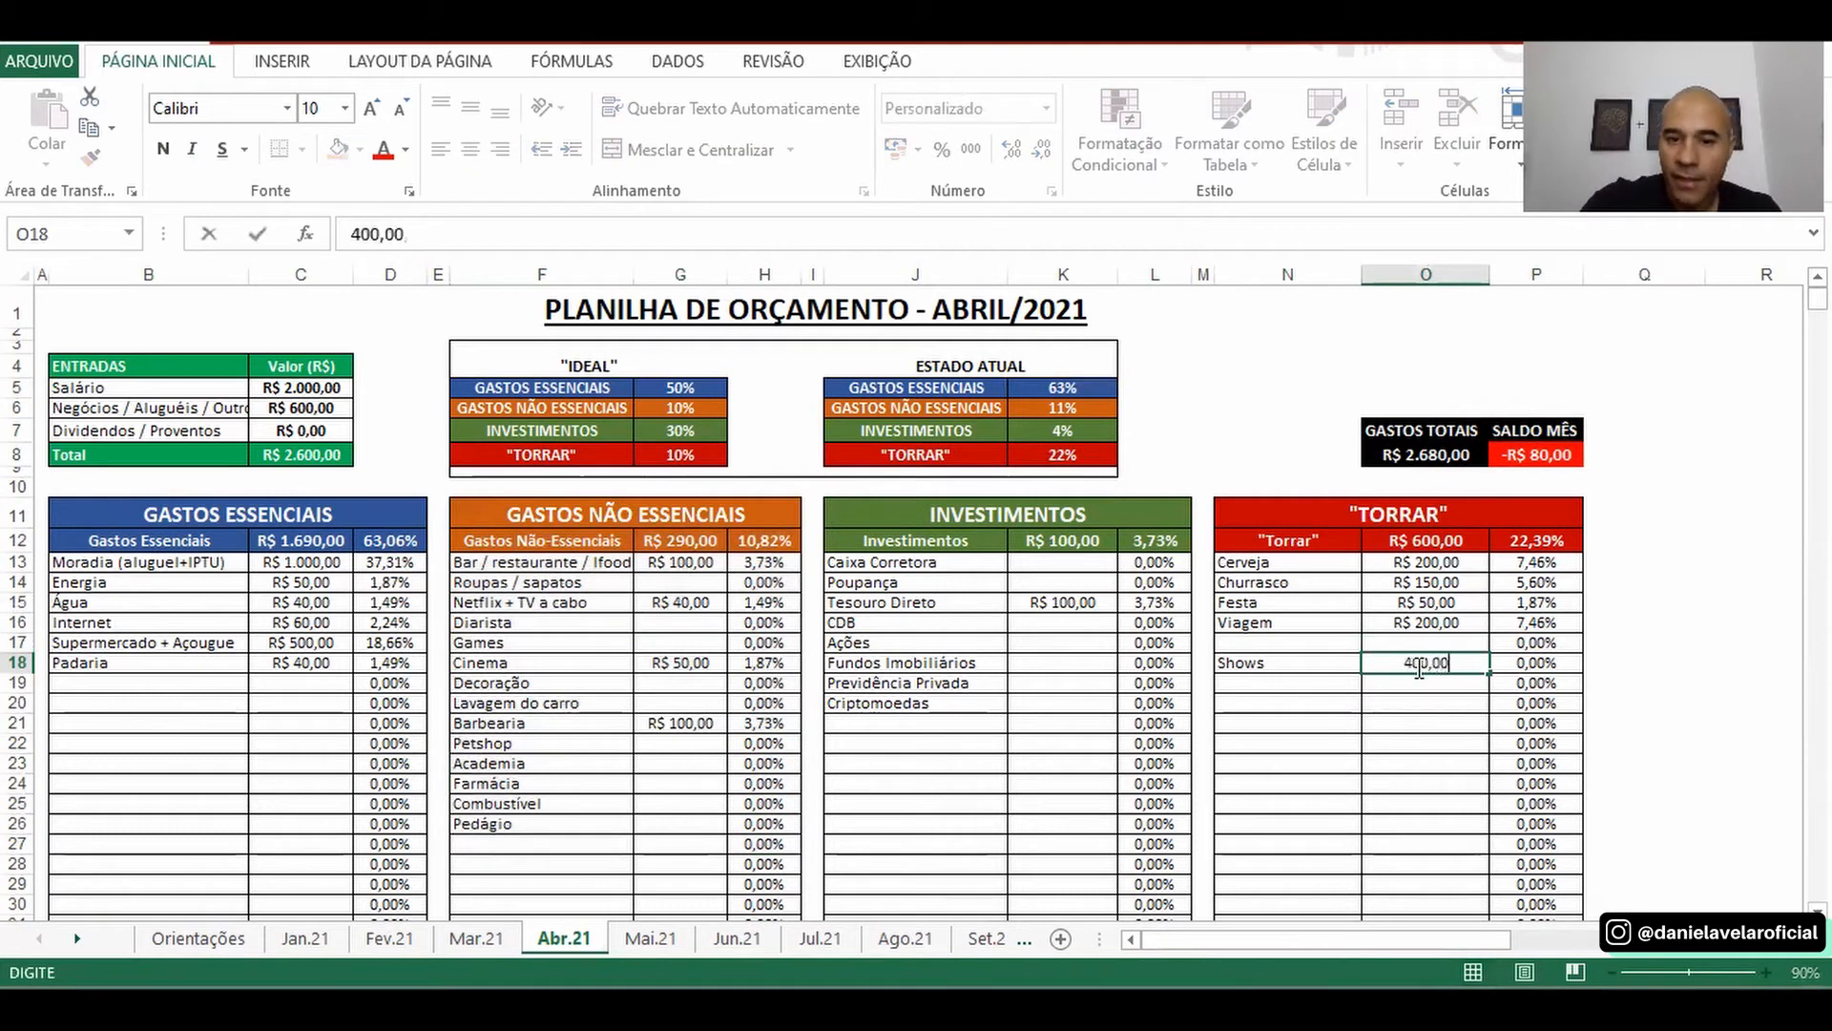
pyautogui.press('Return')
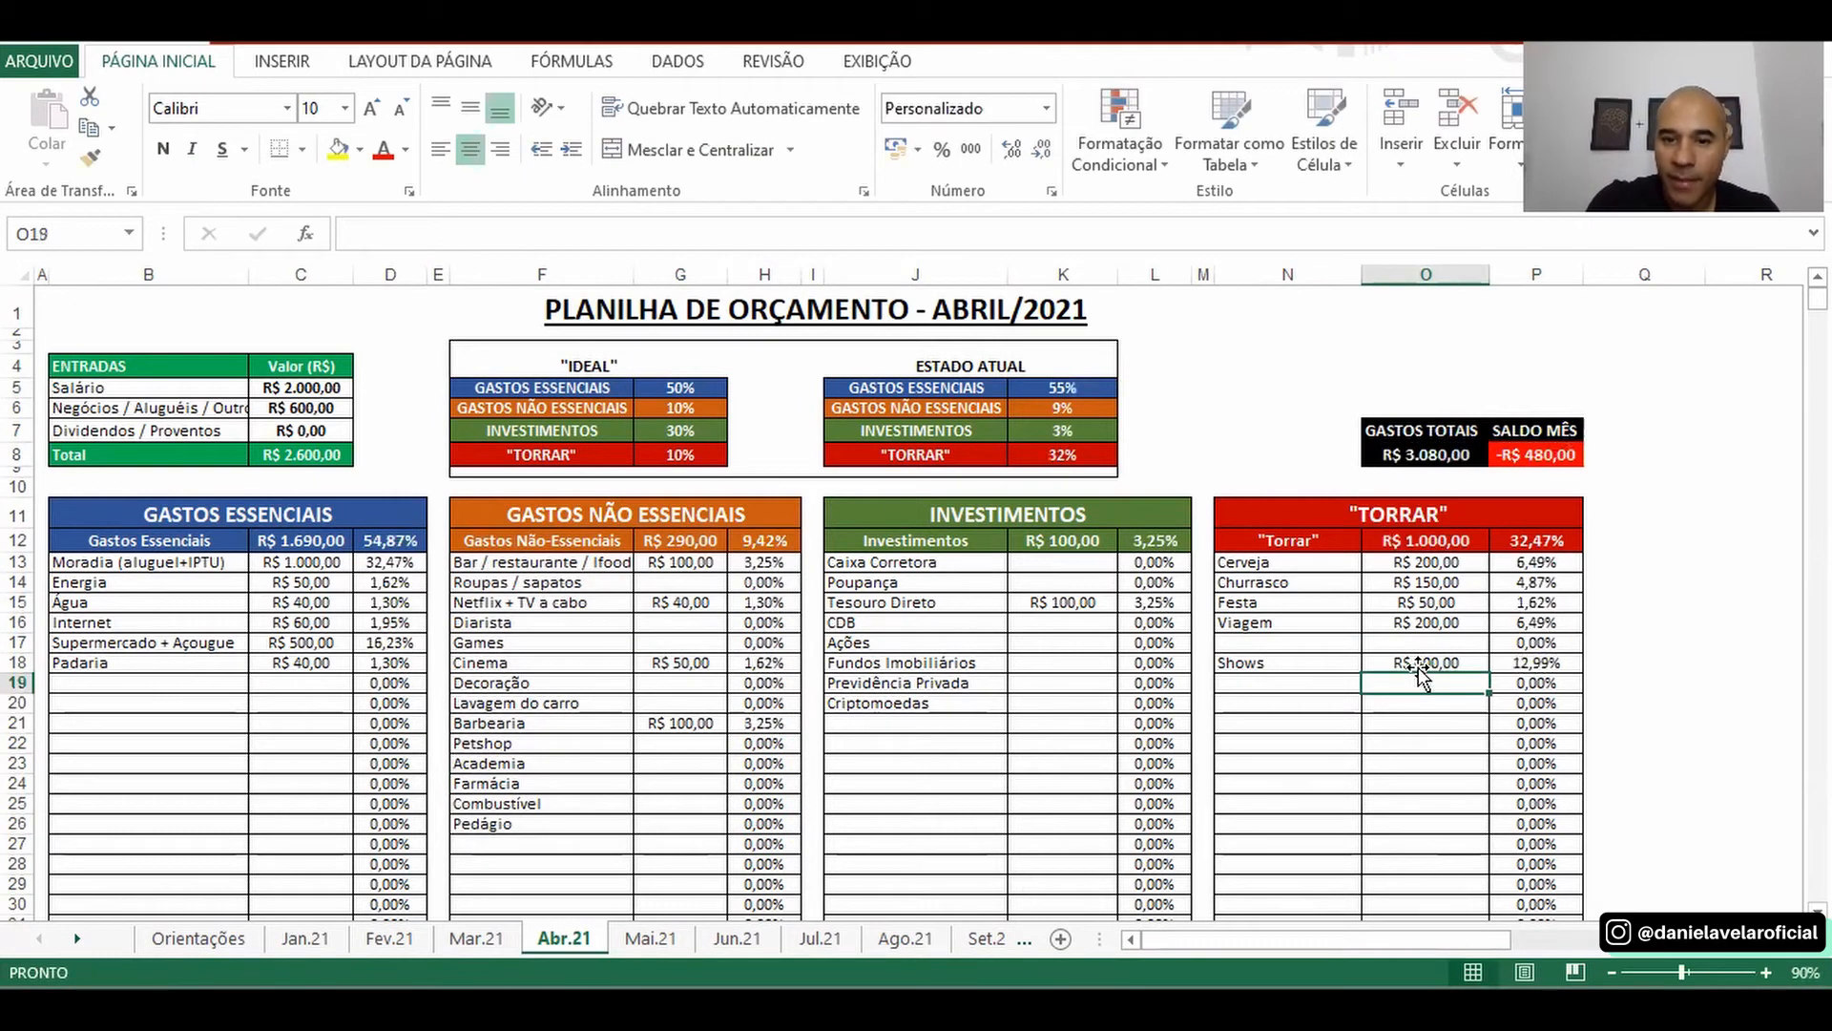
# - Examine the current "Torrar" and Investimentos shares together with the "Torrar" table and the Tesouro Direto amount
pyautogui.click(1084, 453)
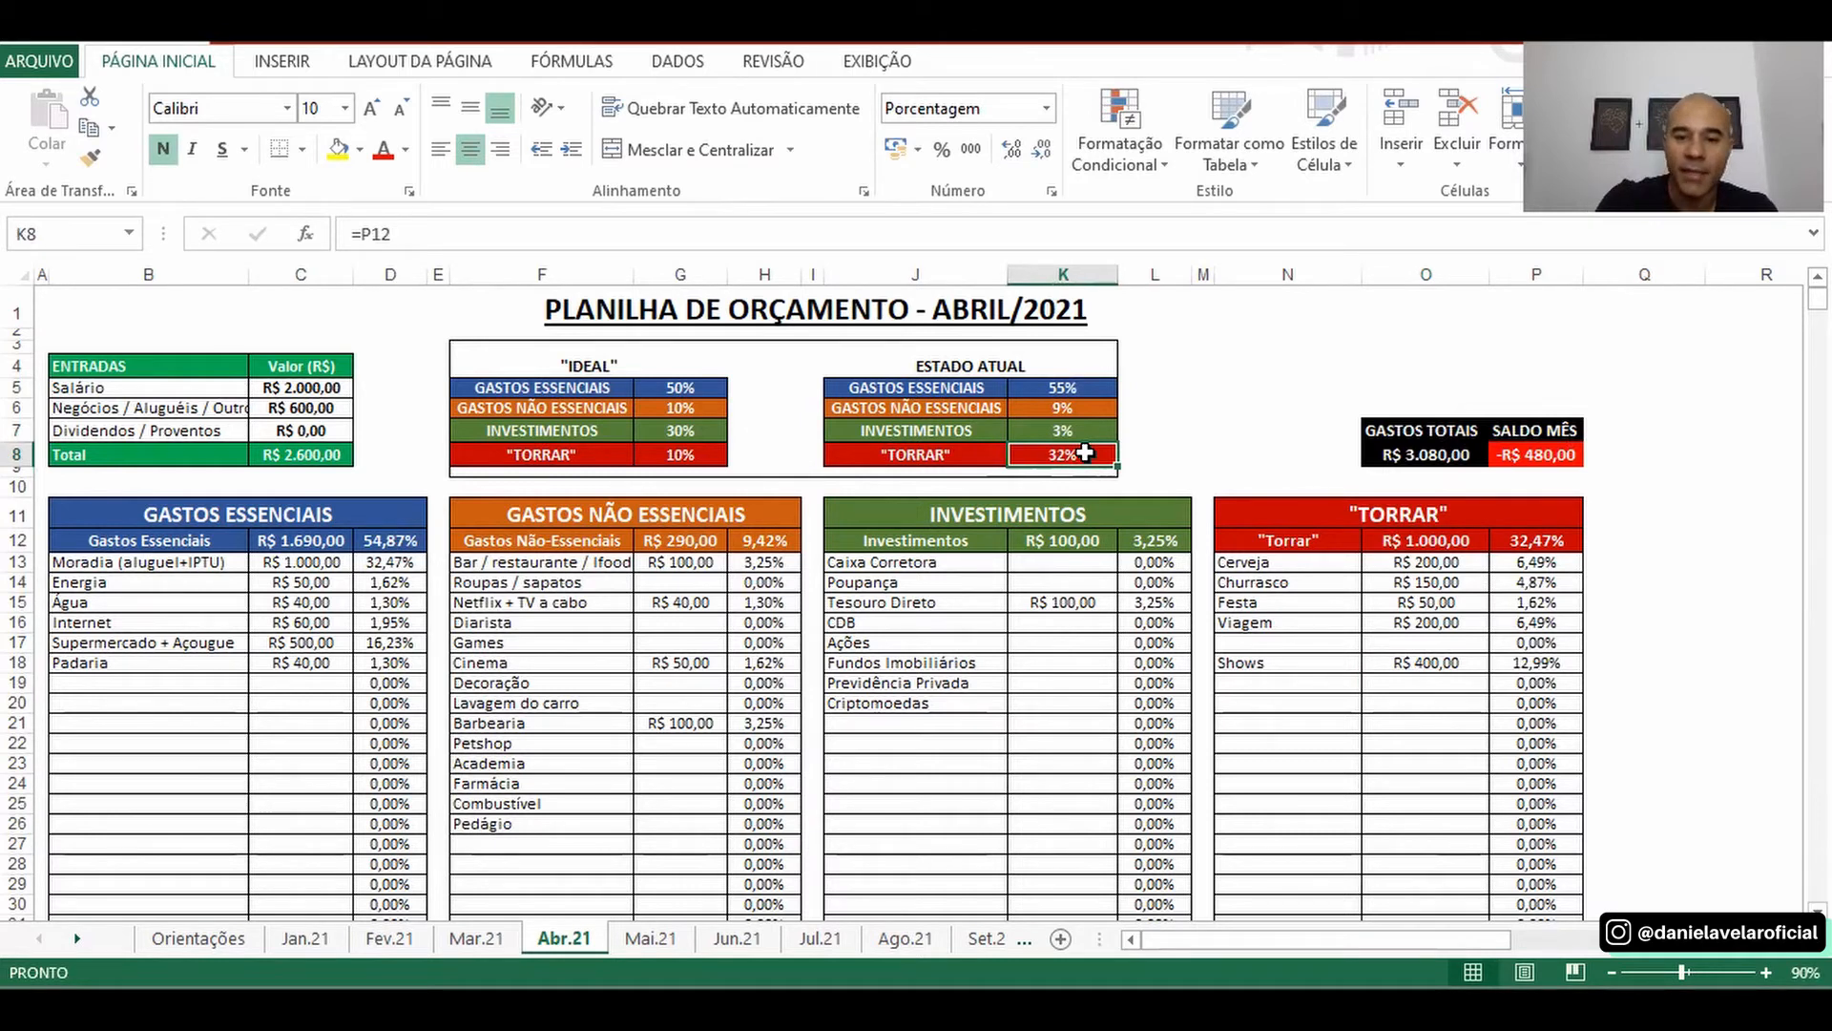
pyautogui.click(1309, 516)
pyautogui.moveTo(1310, 516); pyautogui.dragTo(1505, 711)
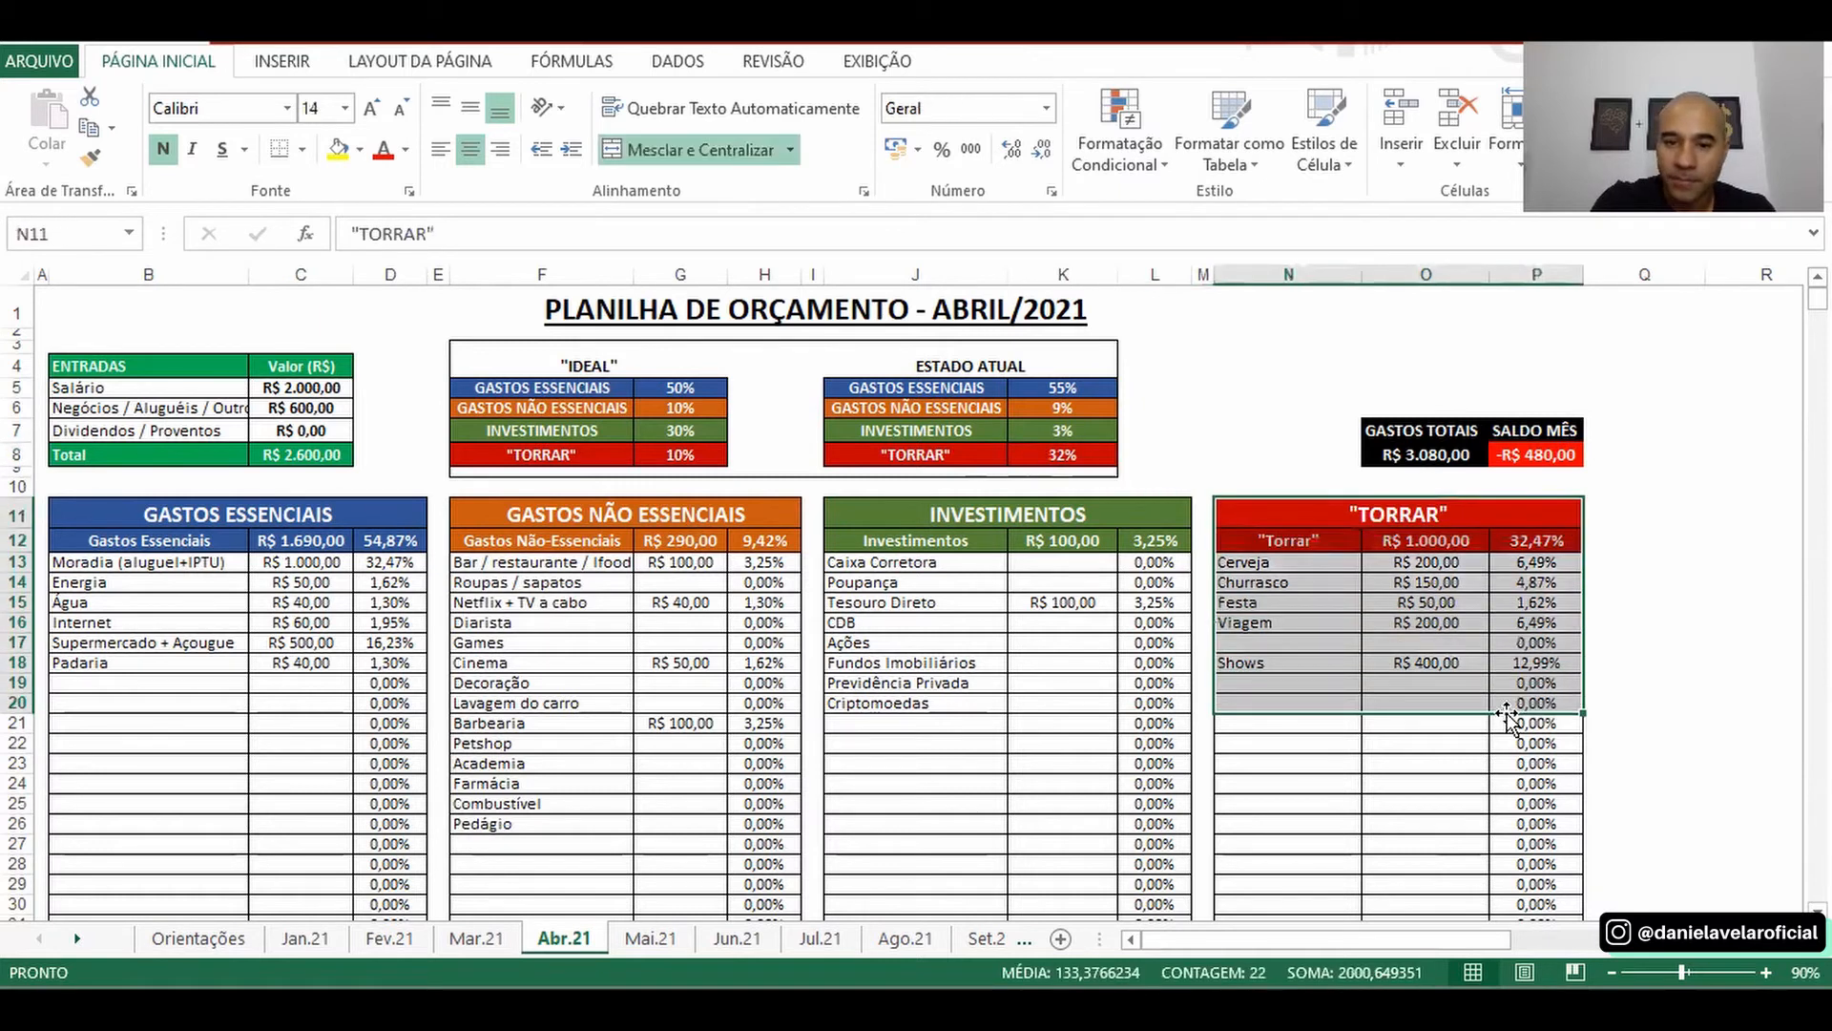
pyautogui.click(1040, 437)
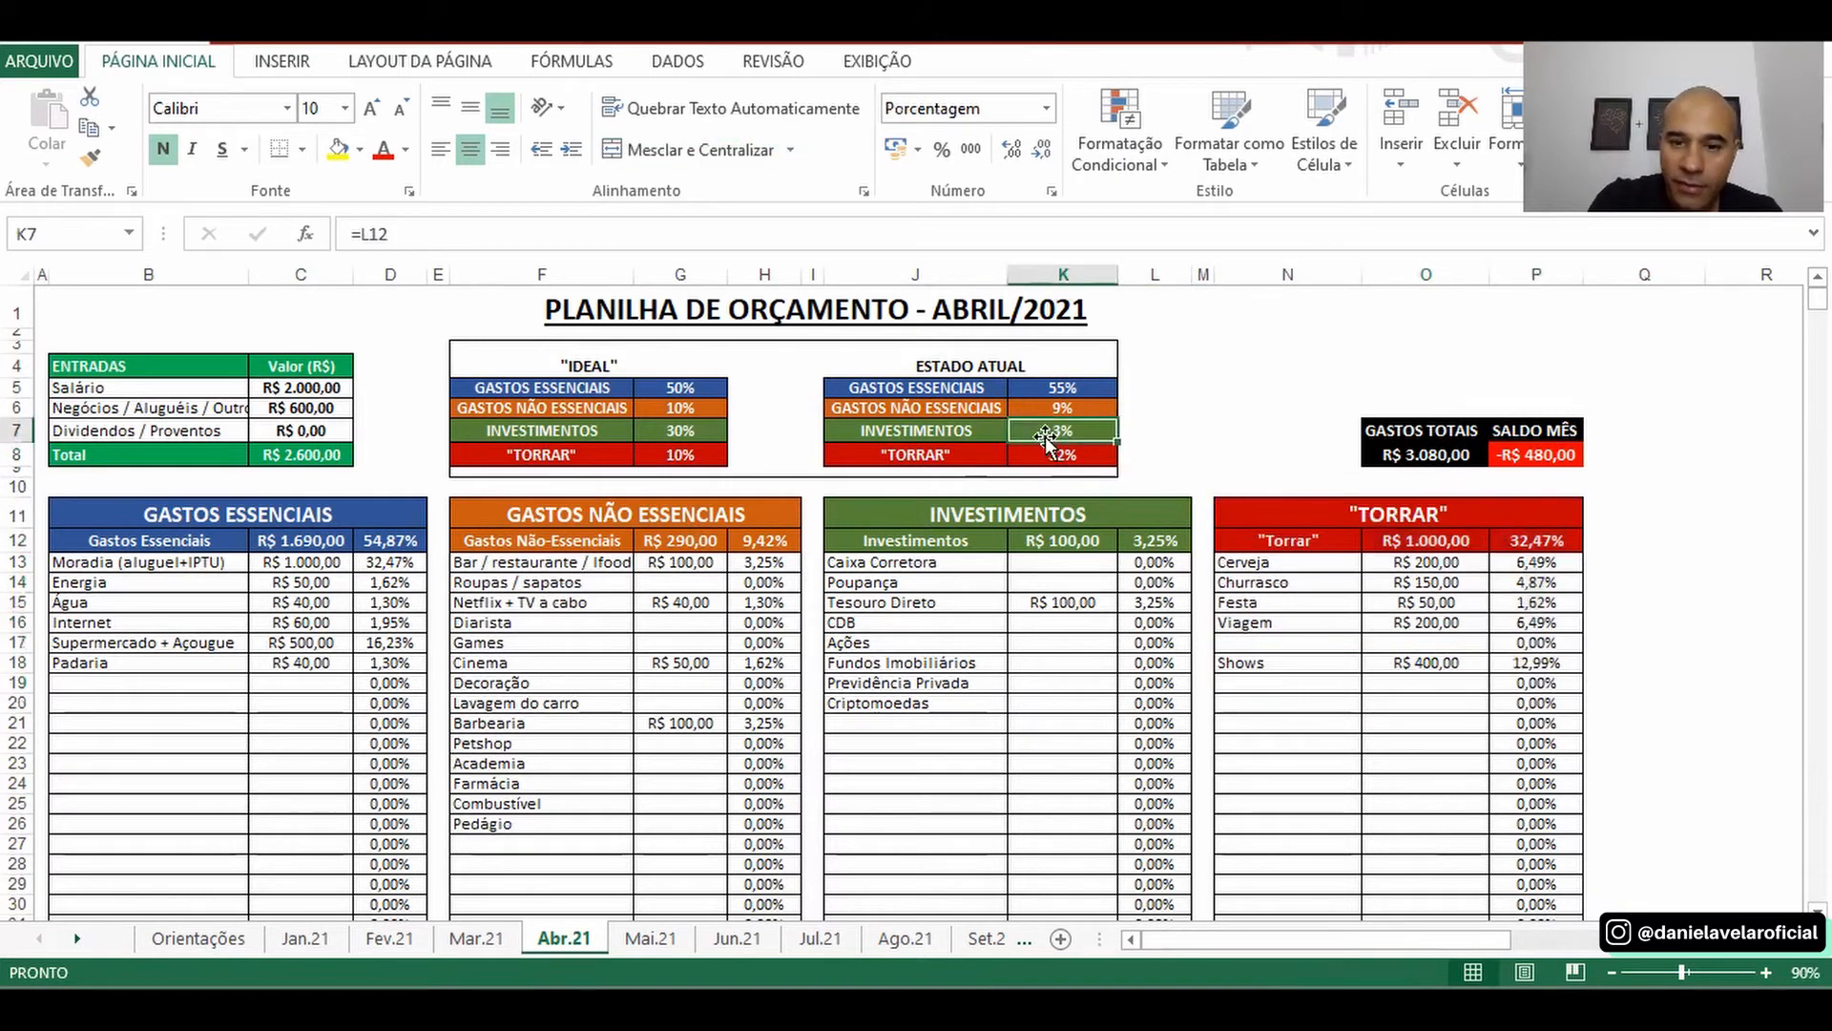
pyautogui.click(1075, 602)
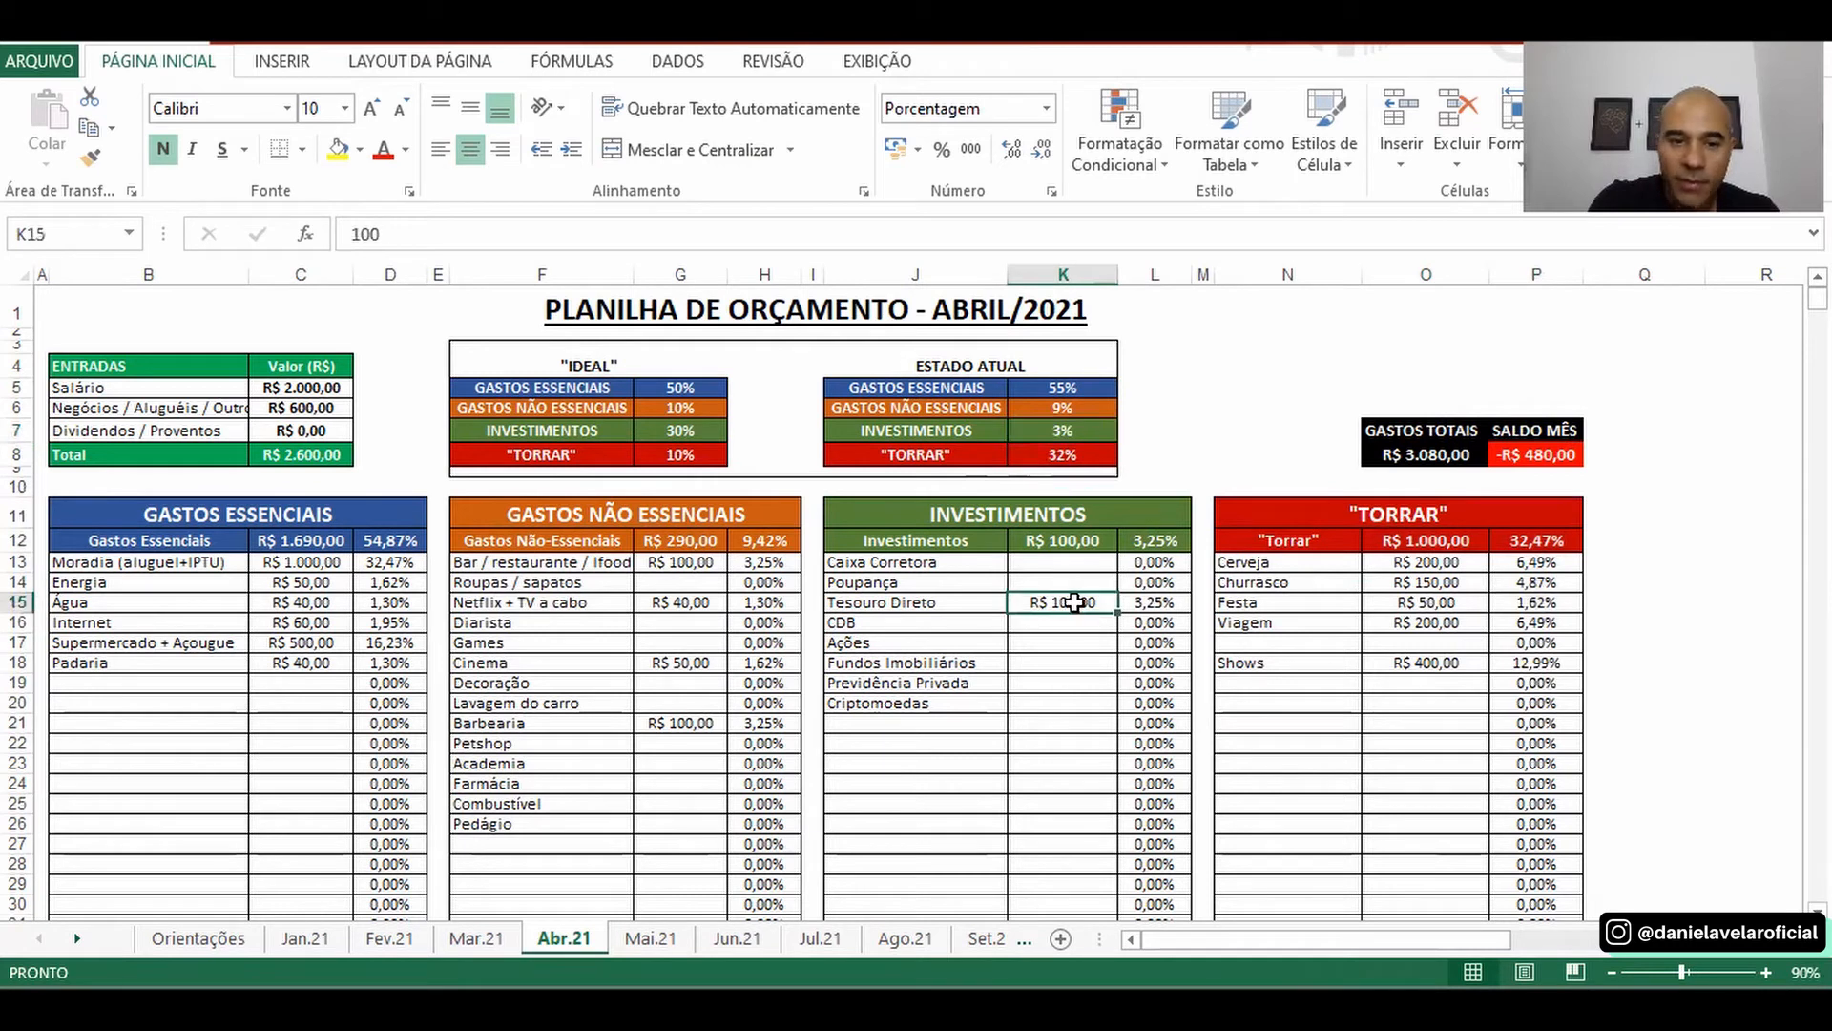
pyautogui.click(1059, 430)
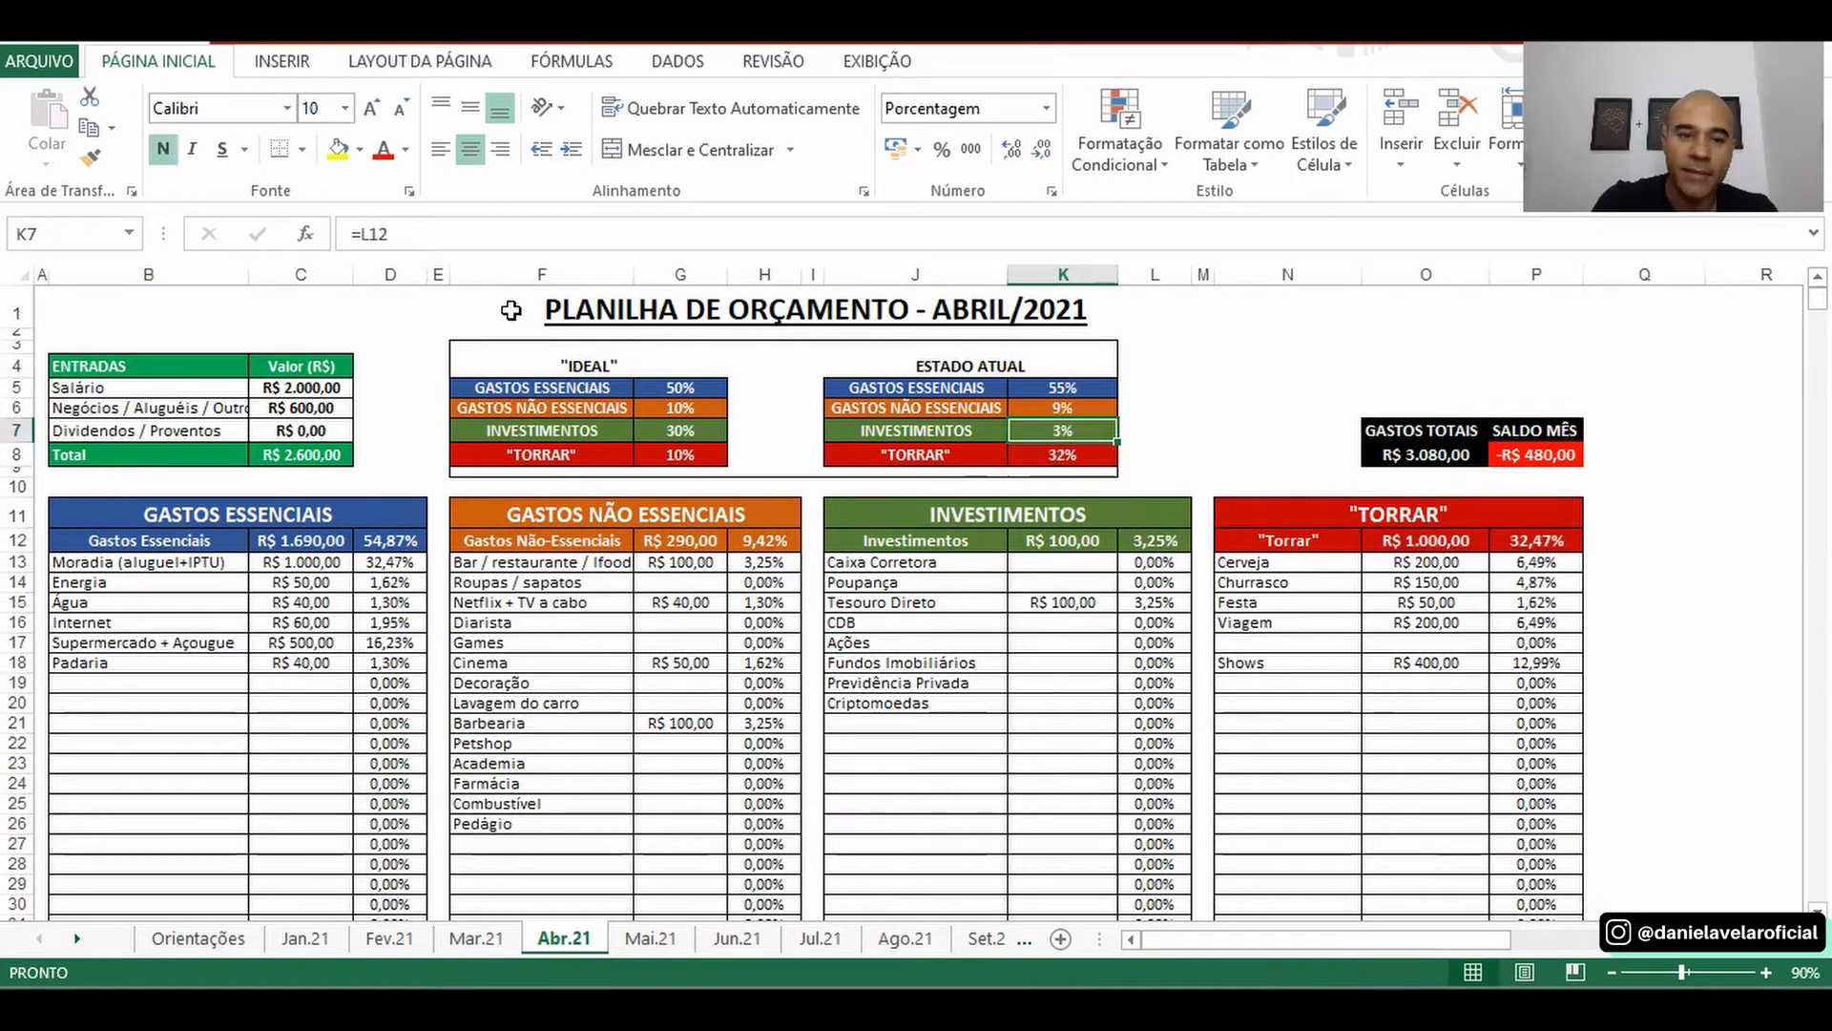
# - Compare the "Ideal" distribution, including its Investimentos and "Torrar" shares, with the current "Torrar" share
pyautogui.moveTo(486, 350); pyautogui.dragTo(689, 466)
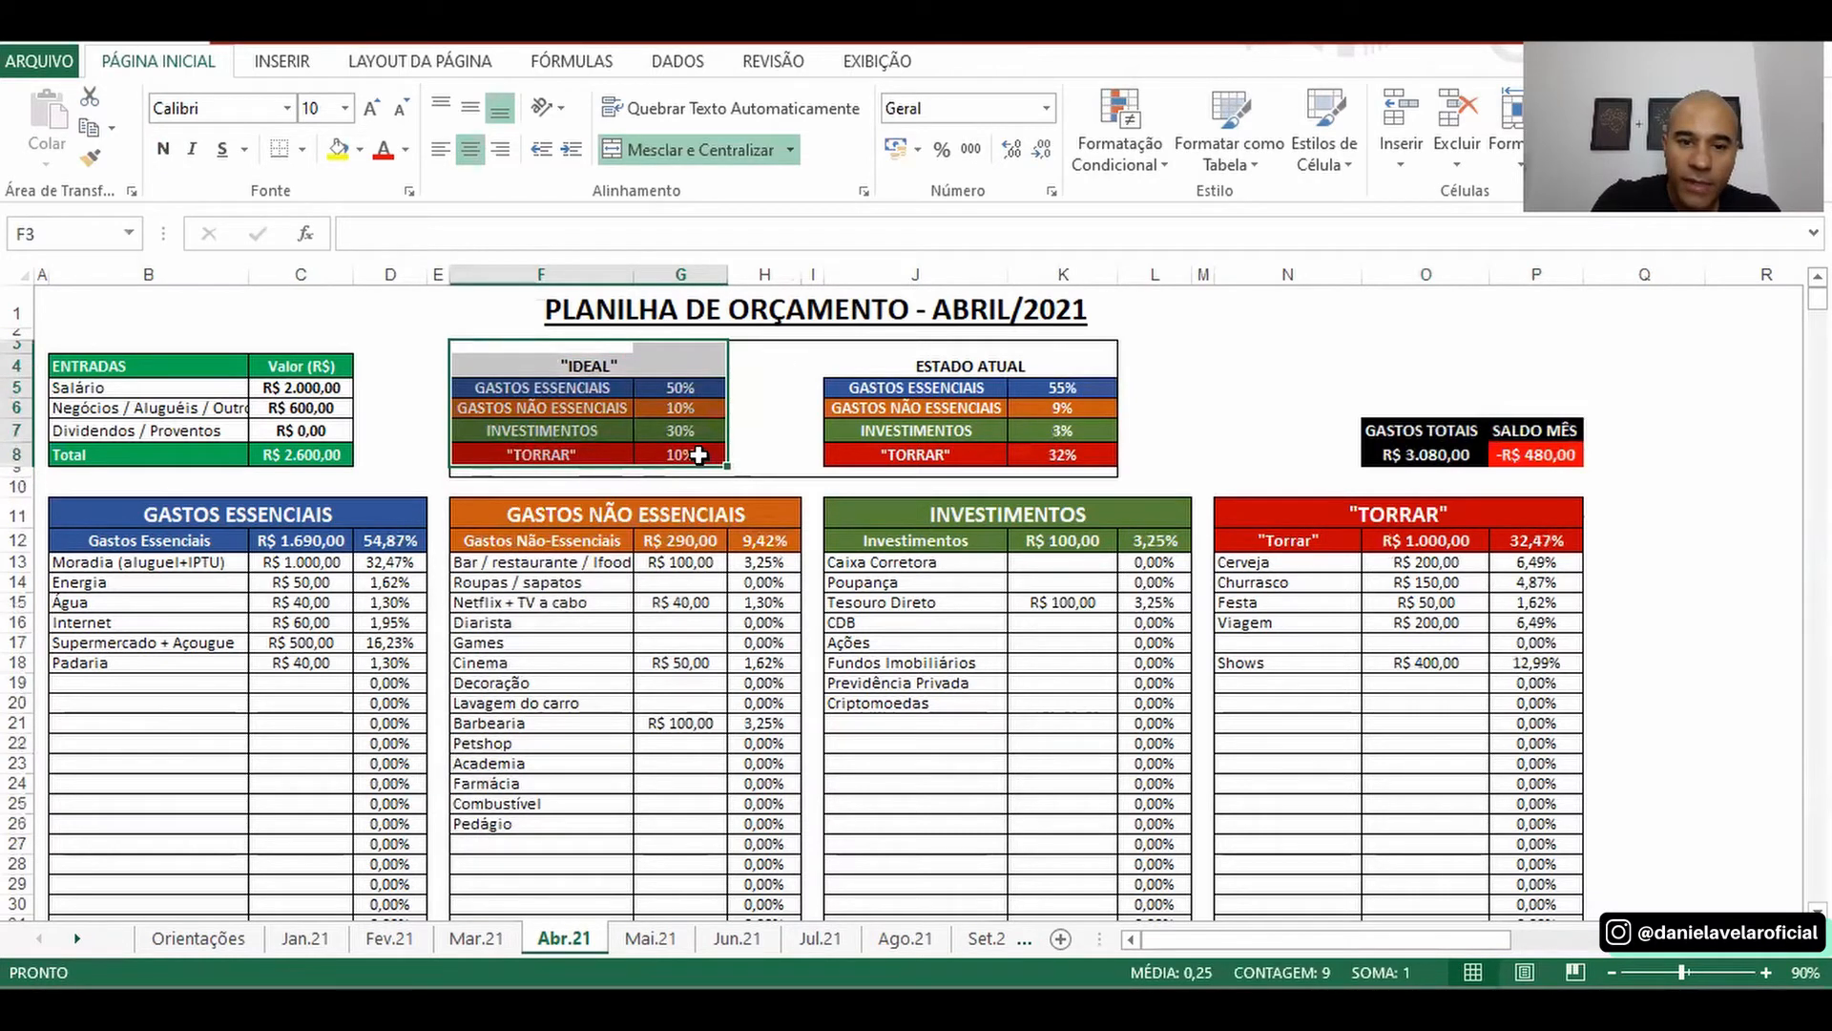
pyautogui.click(700, 458)
pyautogui.click(1094, 456)
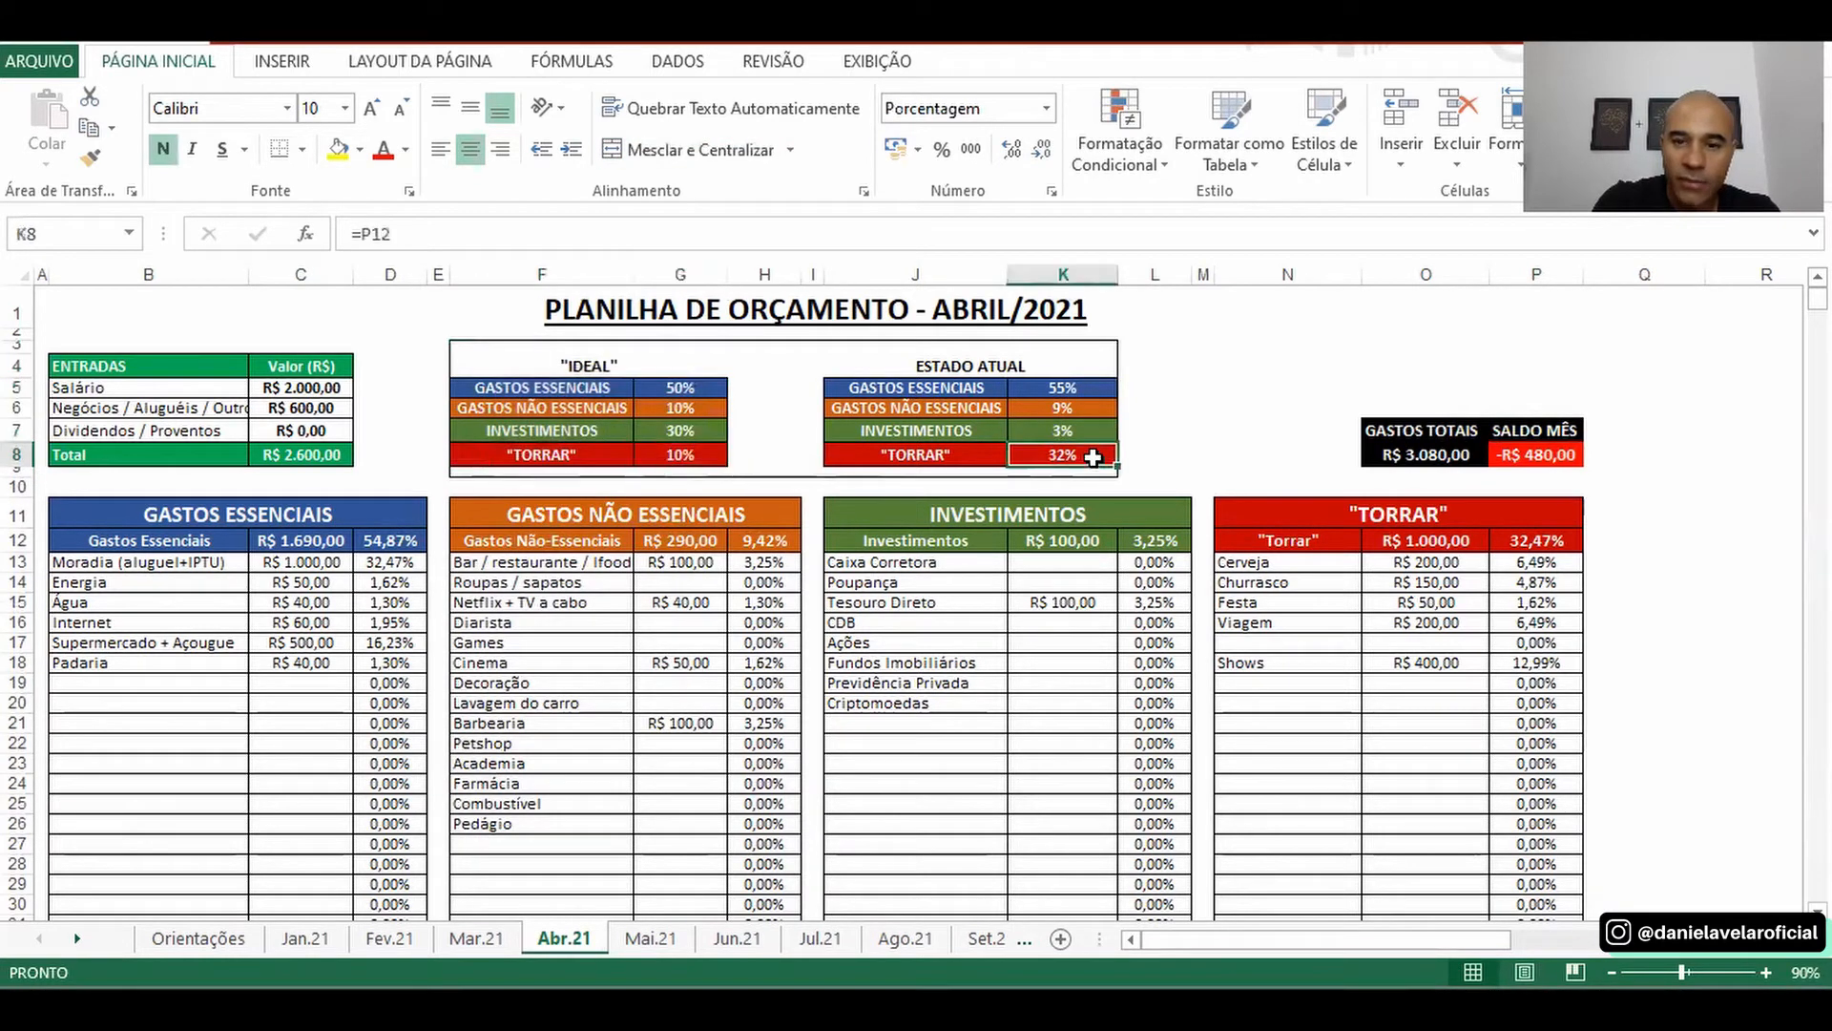
pyautogui.click(678, 427)
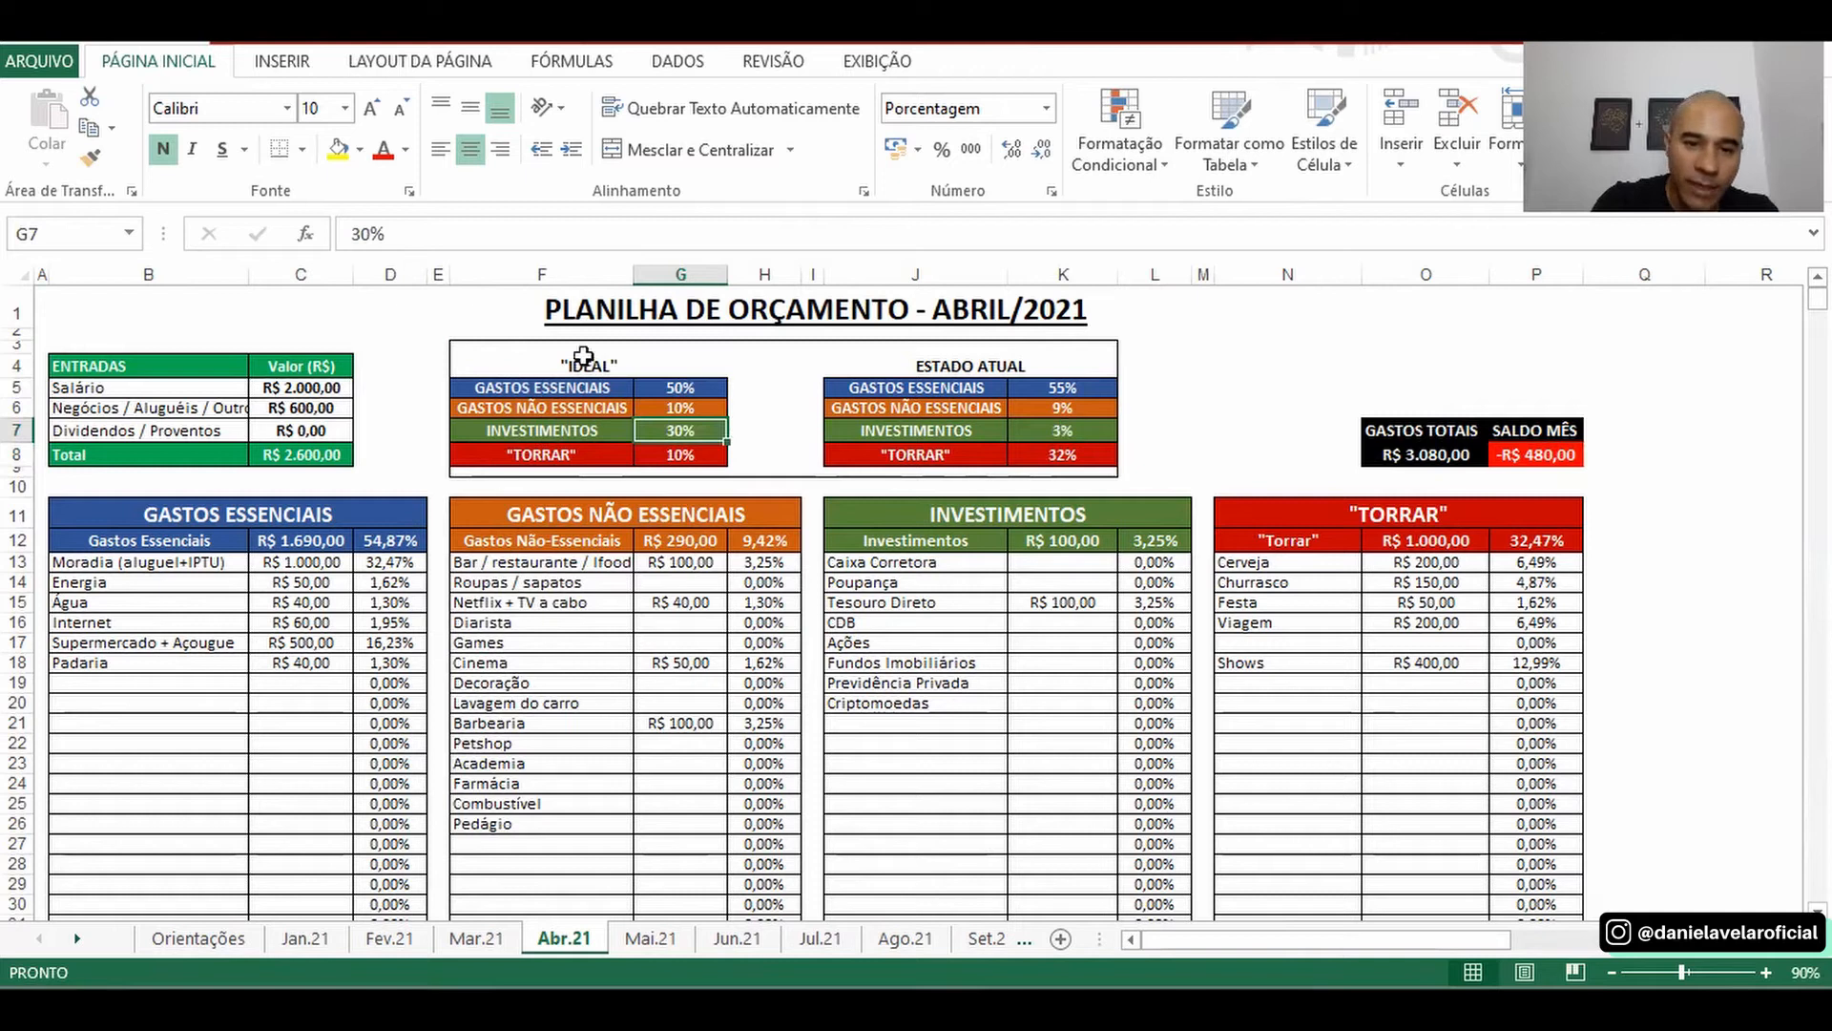
pyautogui.moveTo(527, 355); pyautogui.dragTo(713, 467)
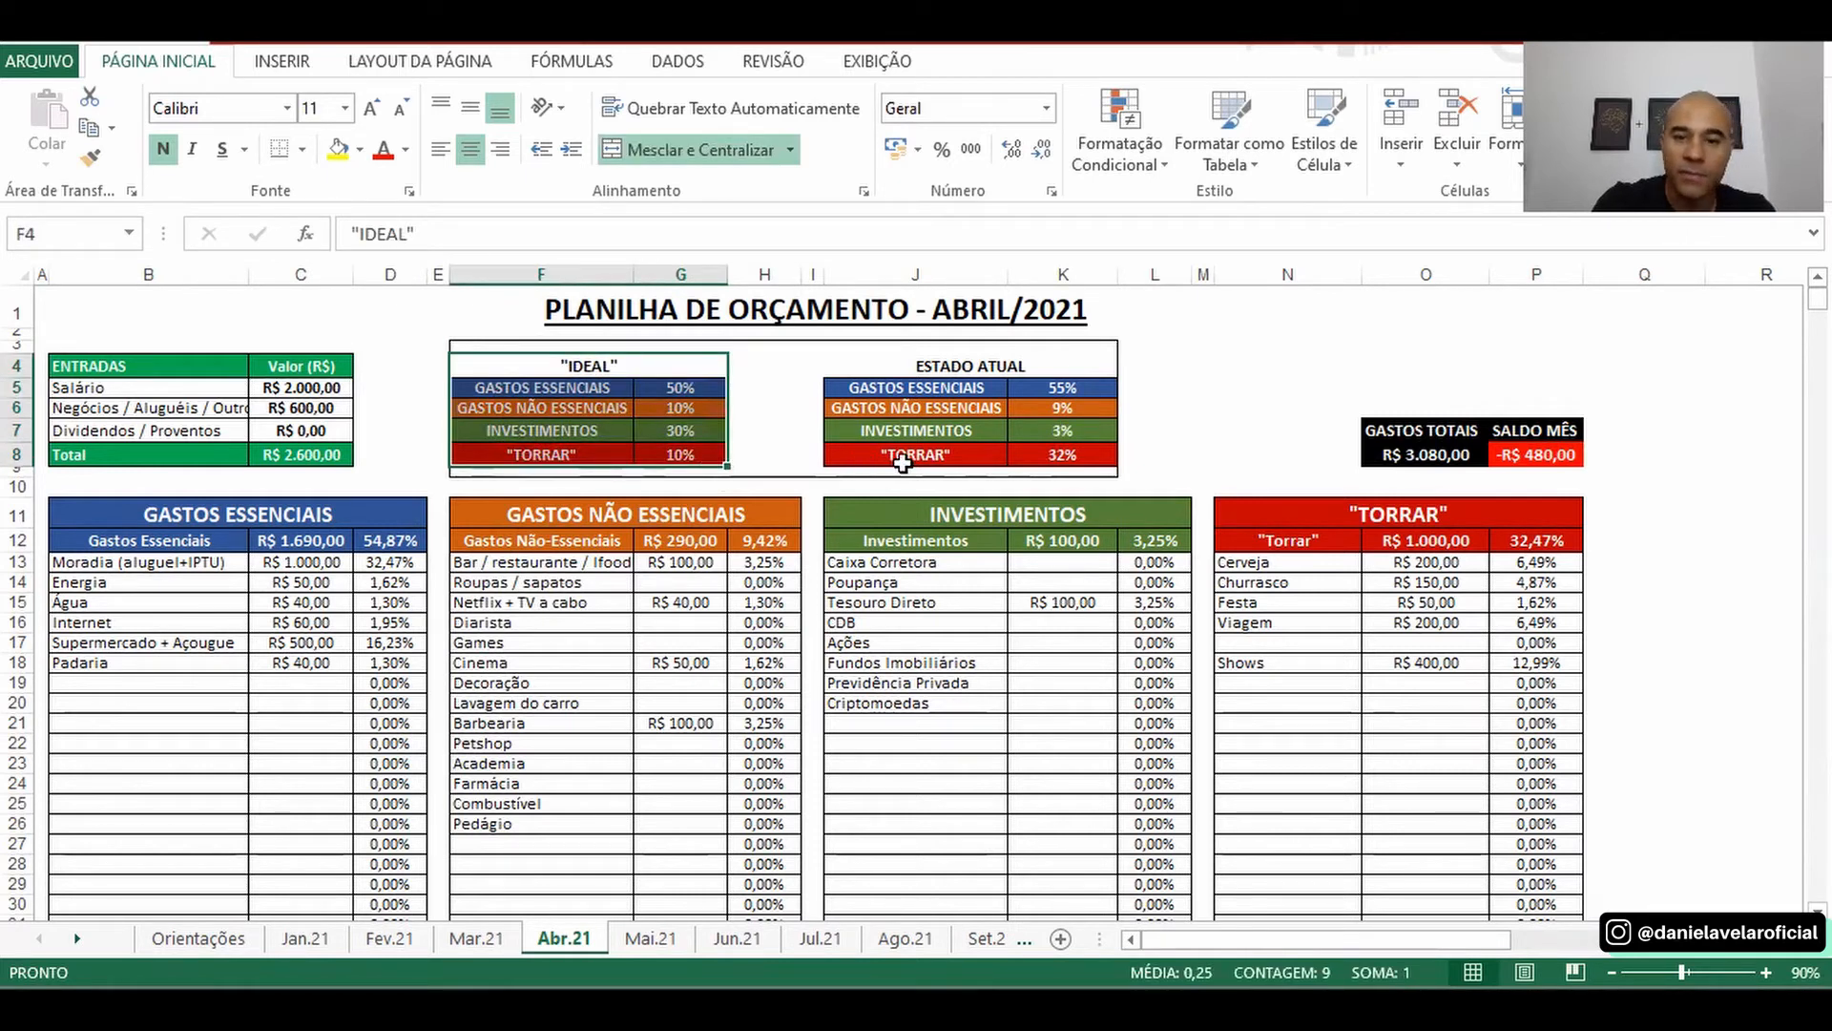
# - Check the current Investimentos and Gastos Não Essenciais shares, and compare the Gastos Essenciais share between "Ideal" and Estado Atual
pyautogui.click(1070, 432)
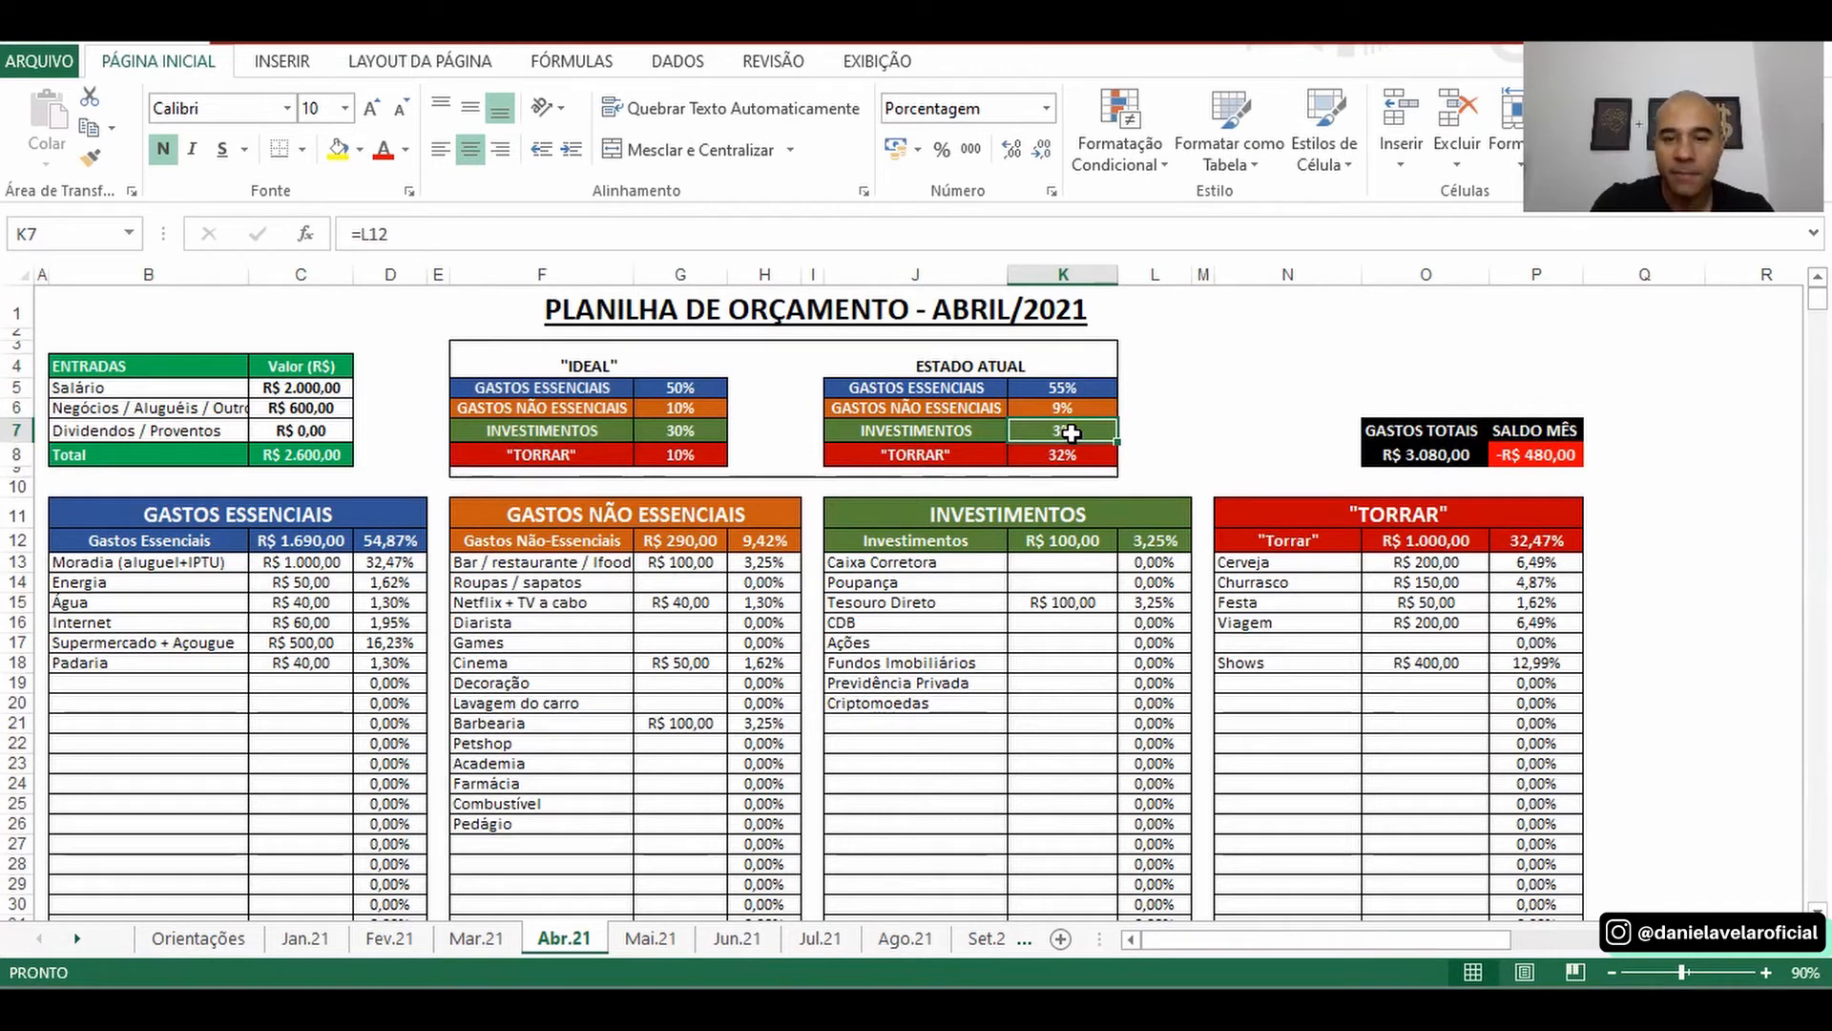
pyautogui.click(1050, 642)
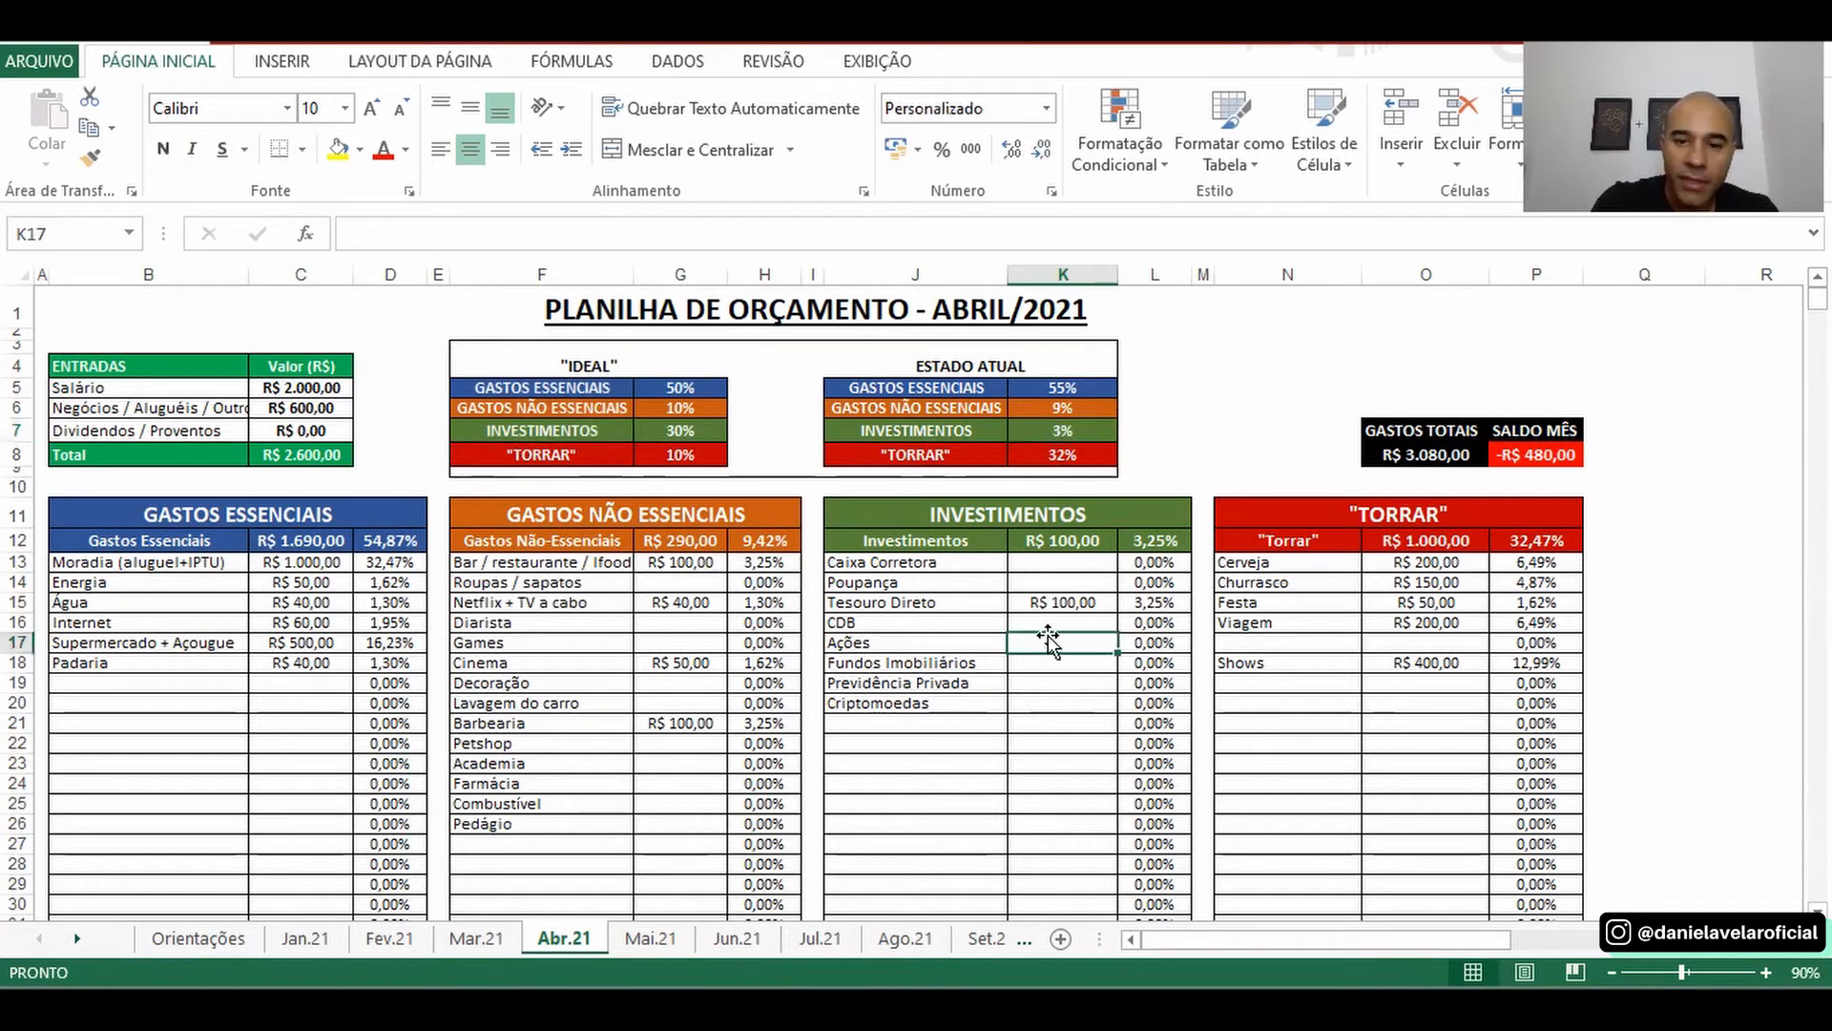
pyautogui.click(1065, 428)
pyautogui.click(1036, 405)
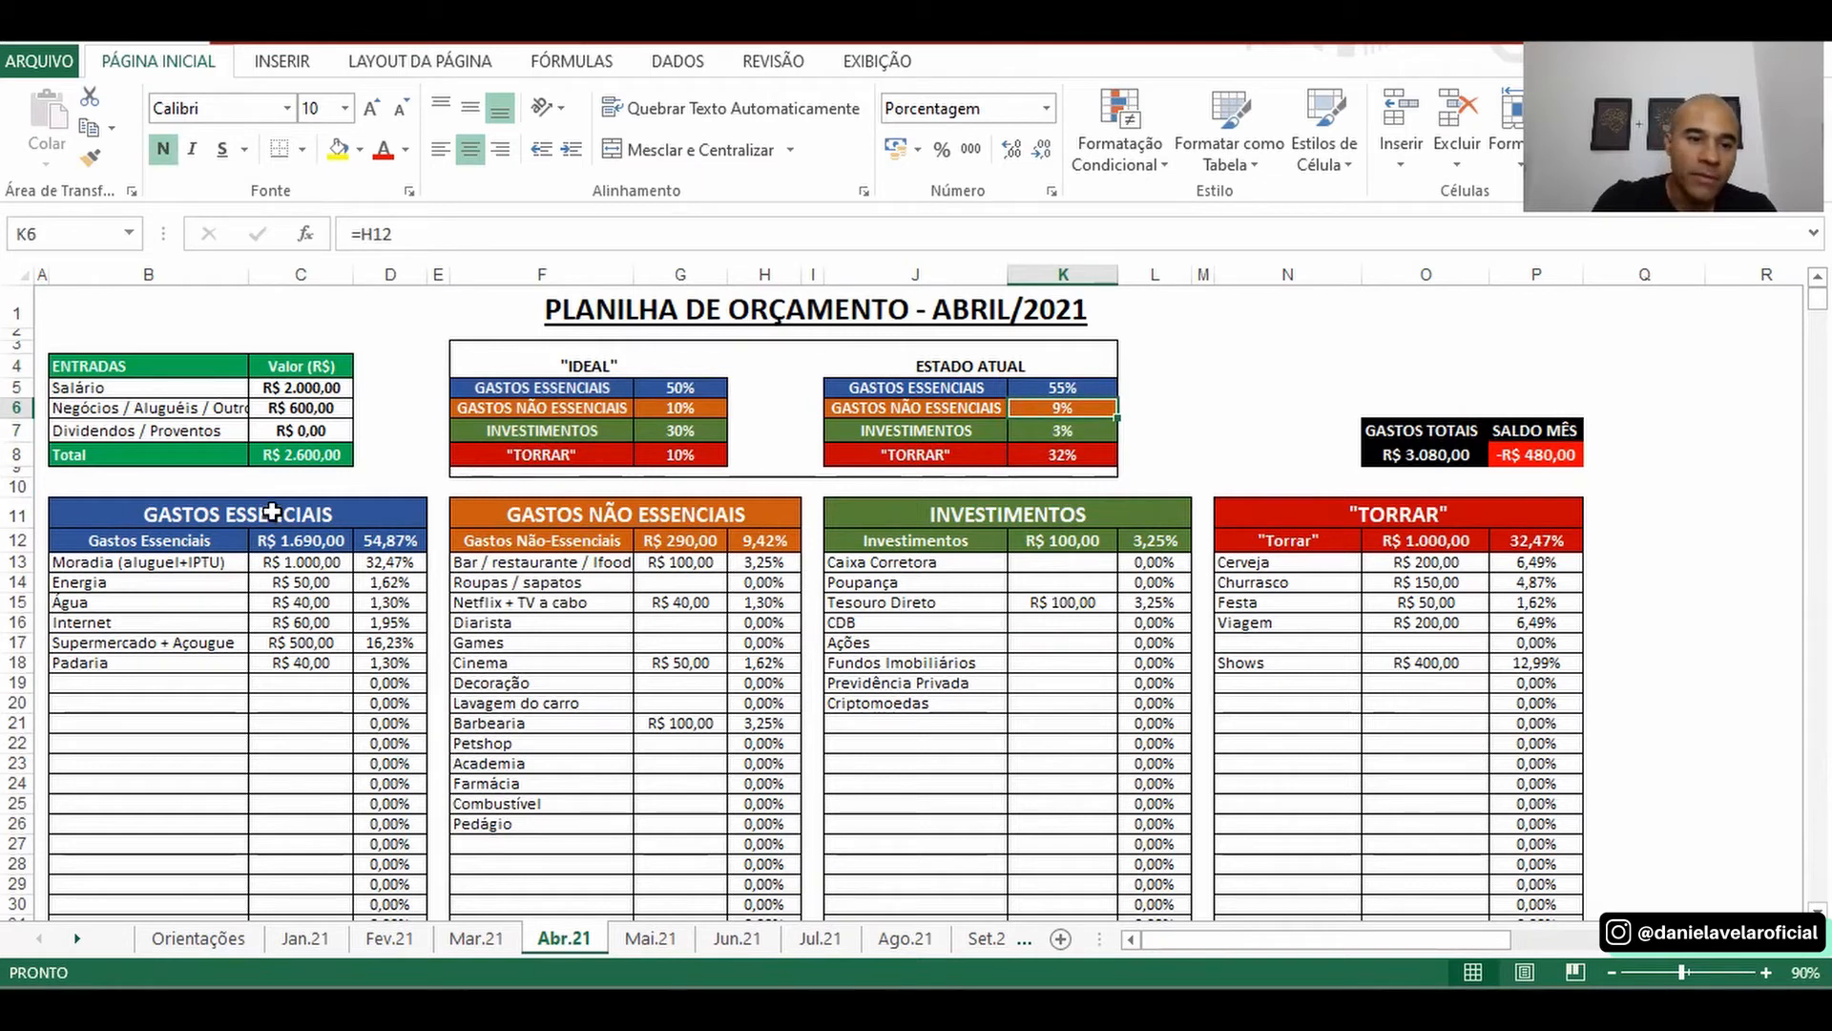
pyautogui.moveTo(271, 513); pyautogui.dragTo(367, 704)
pyautogui.click(1068, 388)
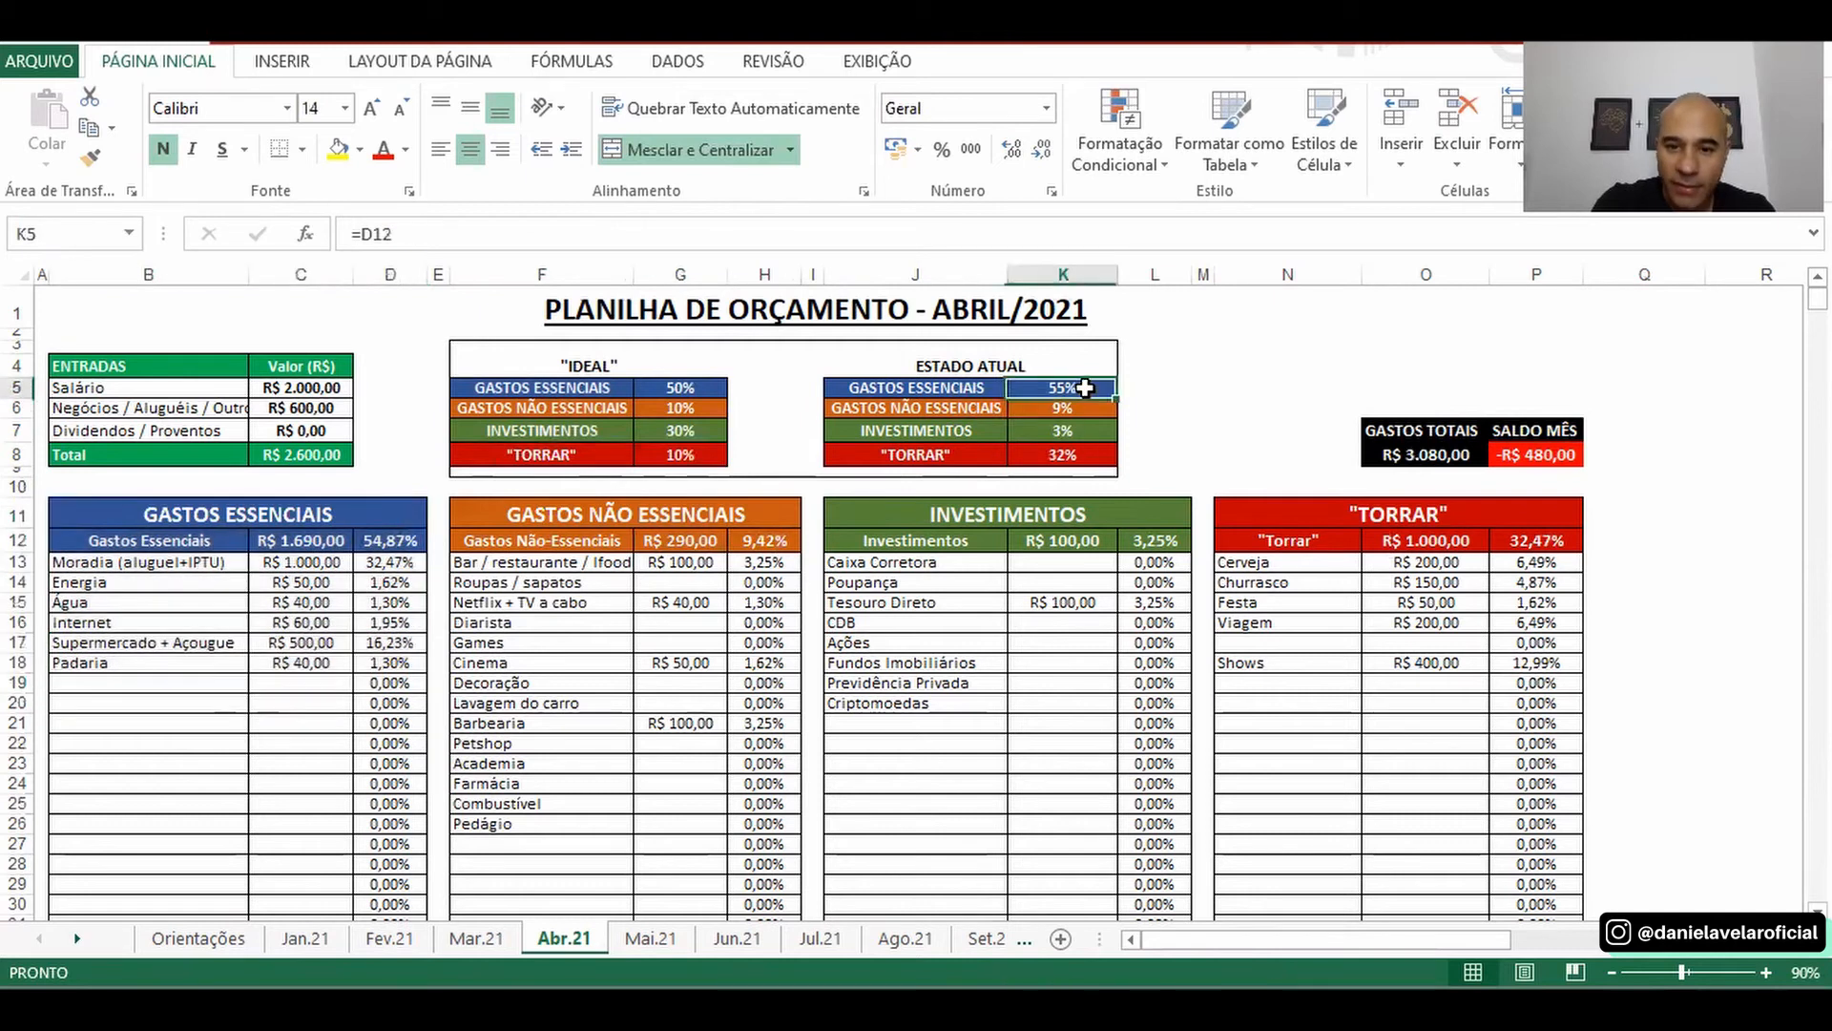
pyautogui.click(666, 387)
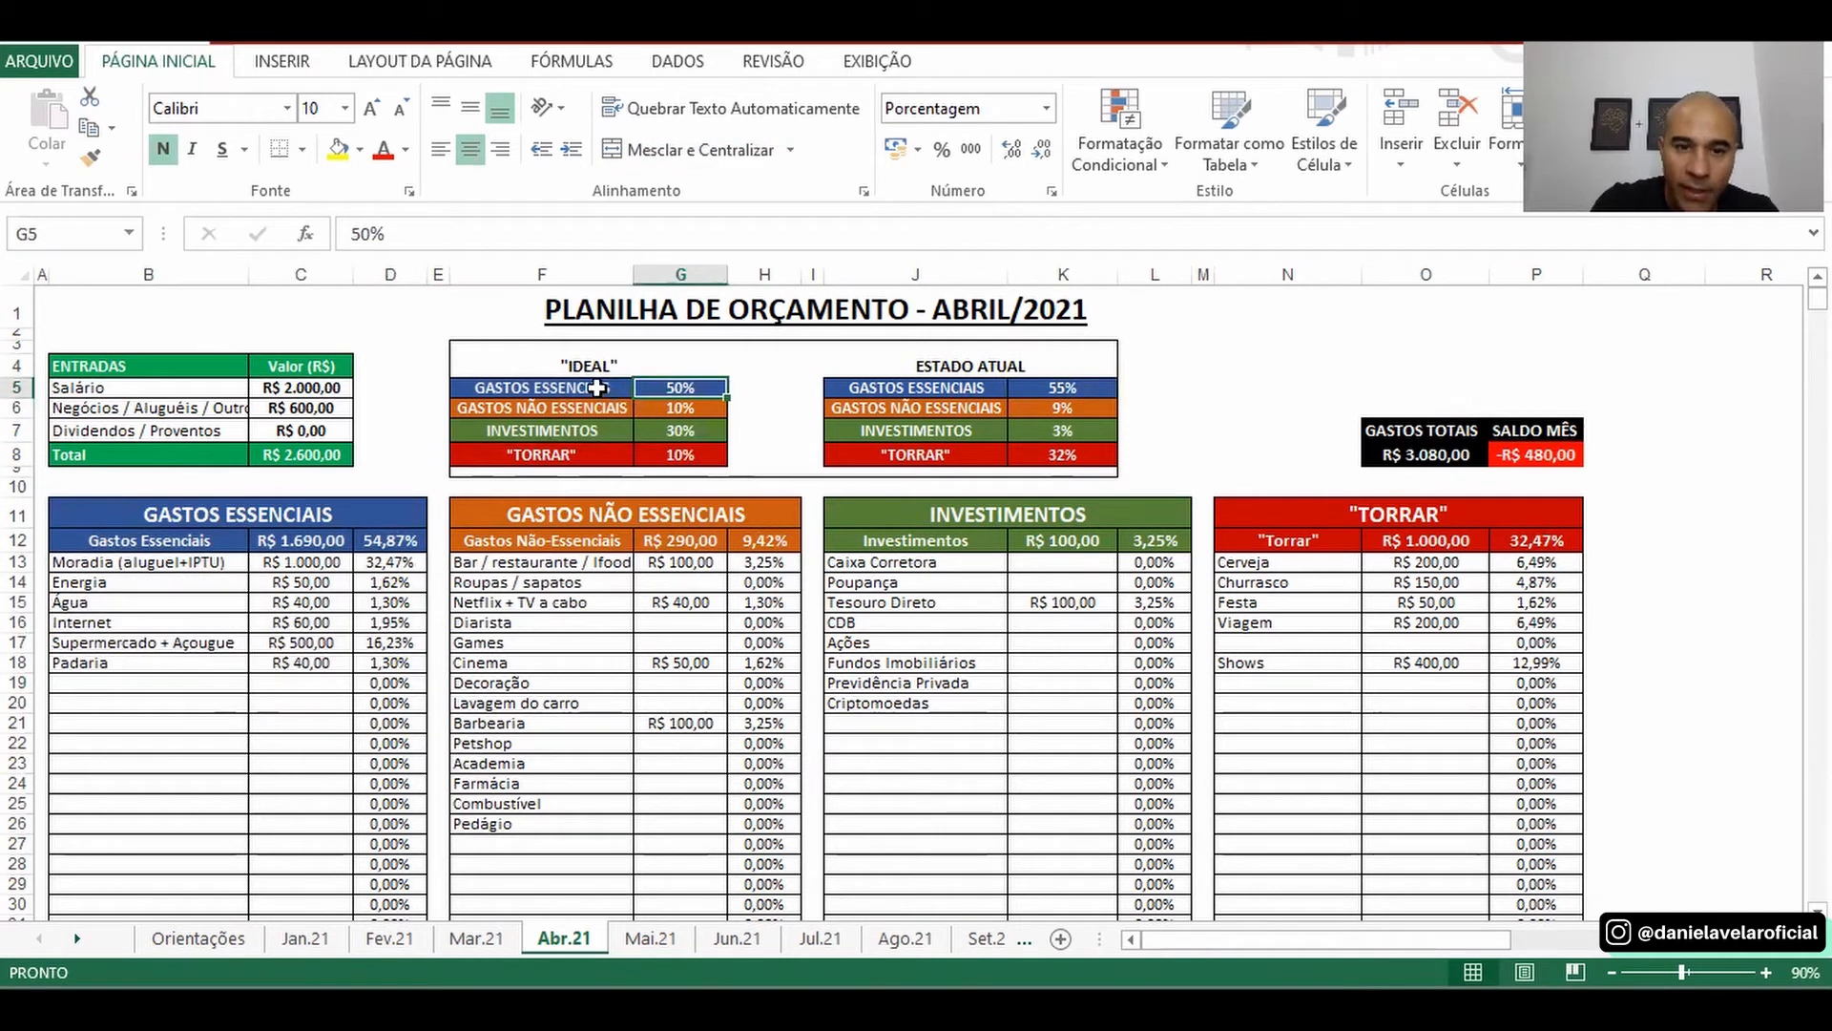
pyautogui.moveTo(598, 388); pyautogui.dragTo(1082, 395)
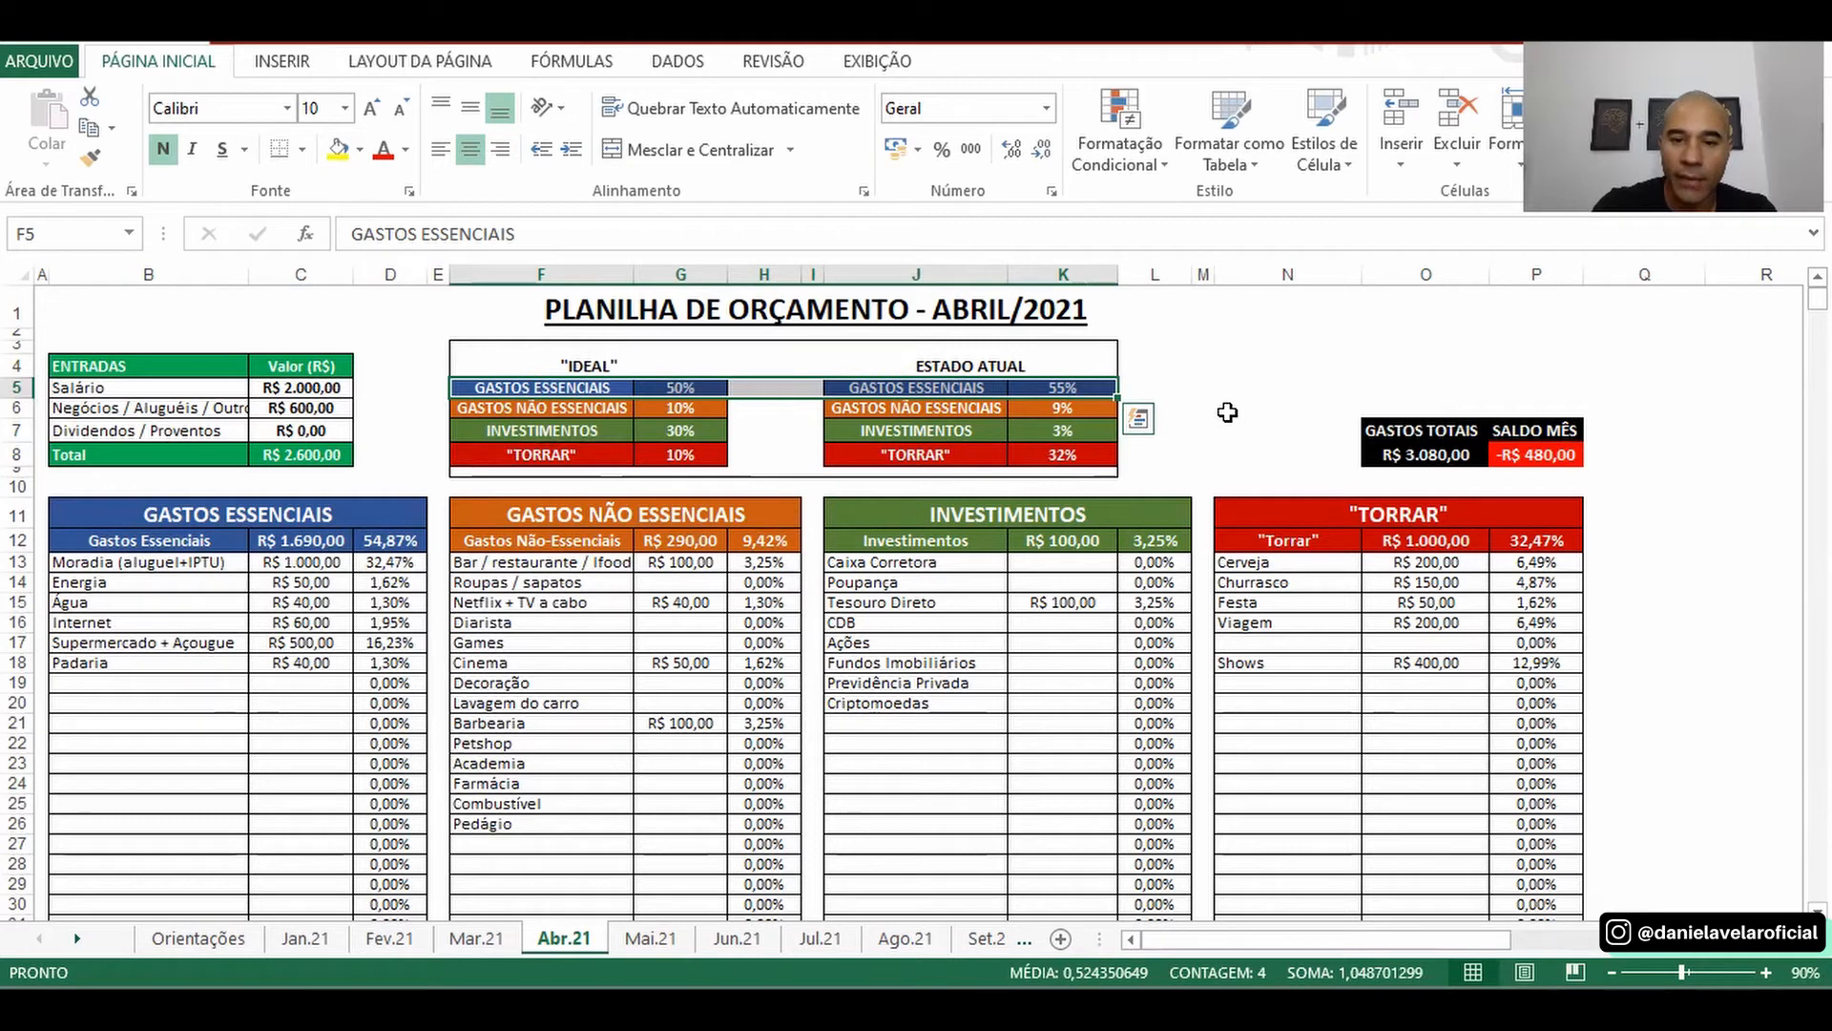
# - Clear the Shows amount in cell O18 of the "Torrar" table
pyautogui.click(1059, 453)
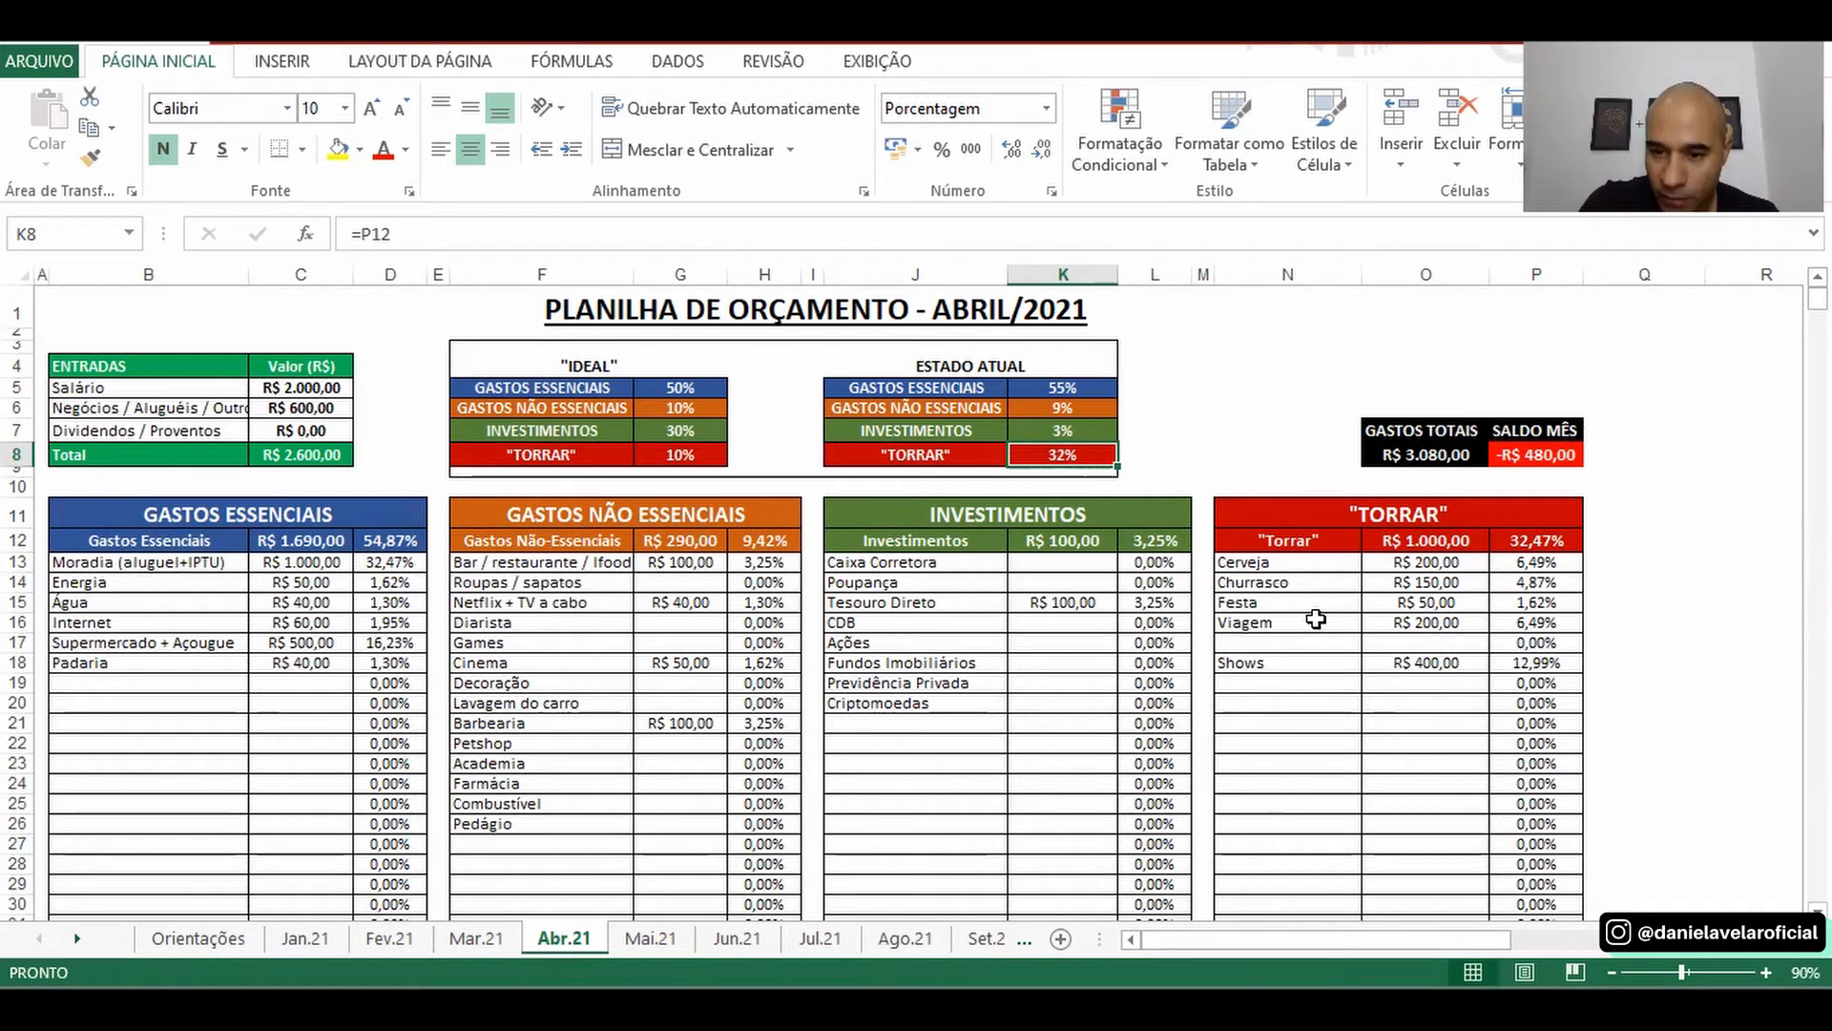
pyautogui.click(1458, 662)
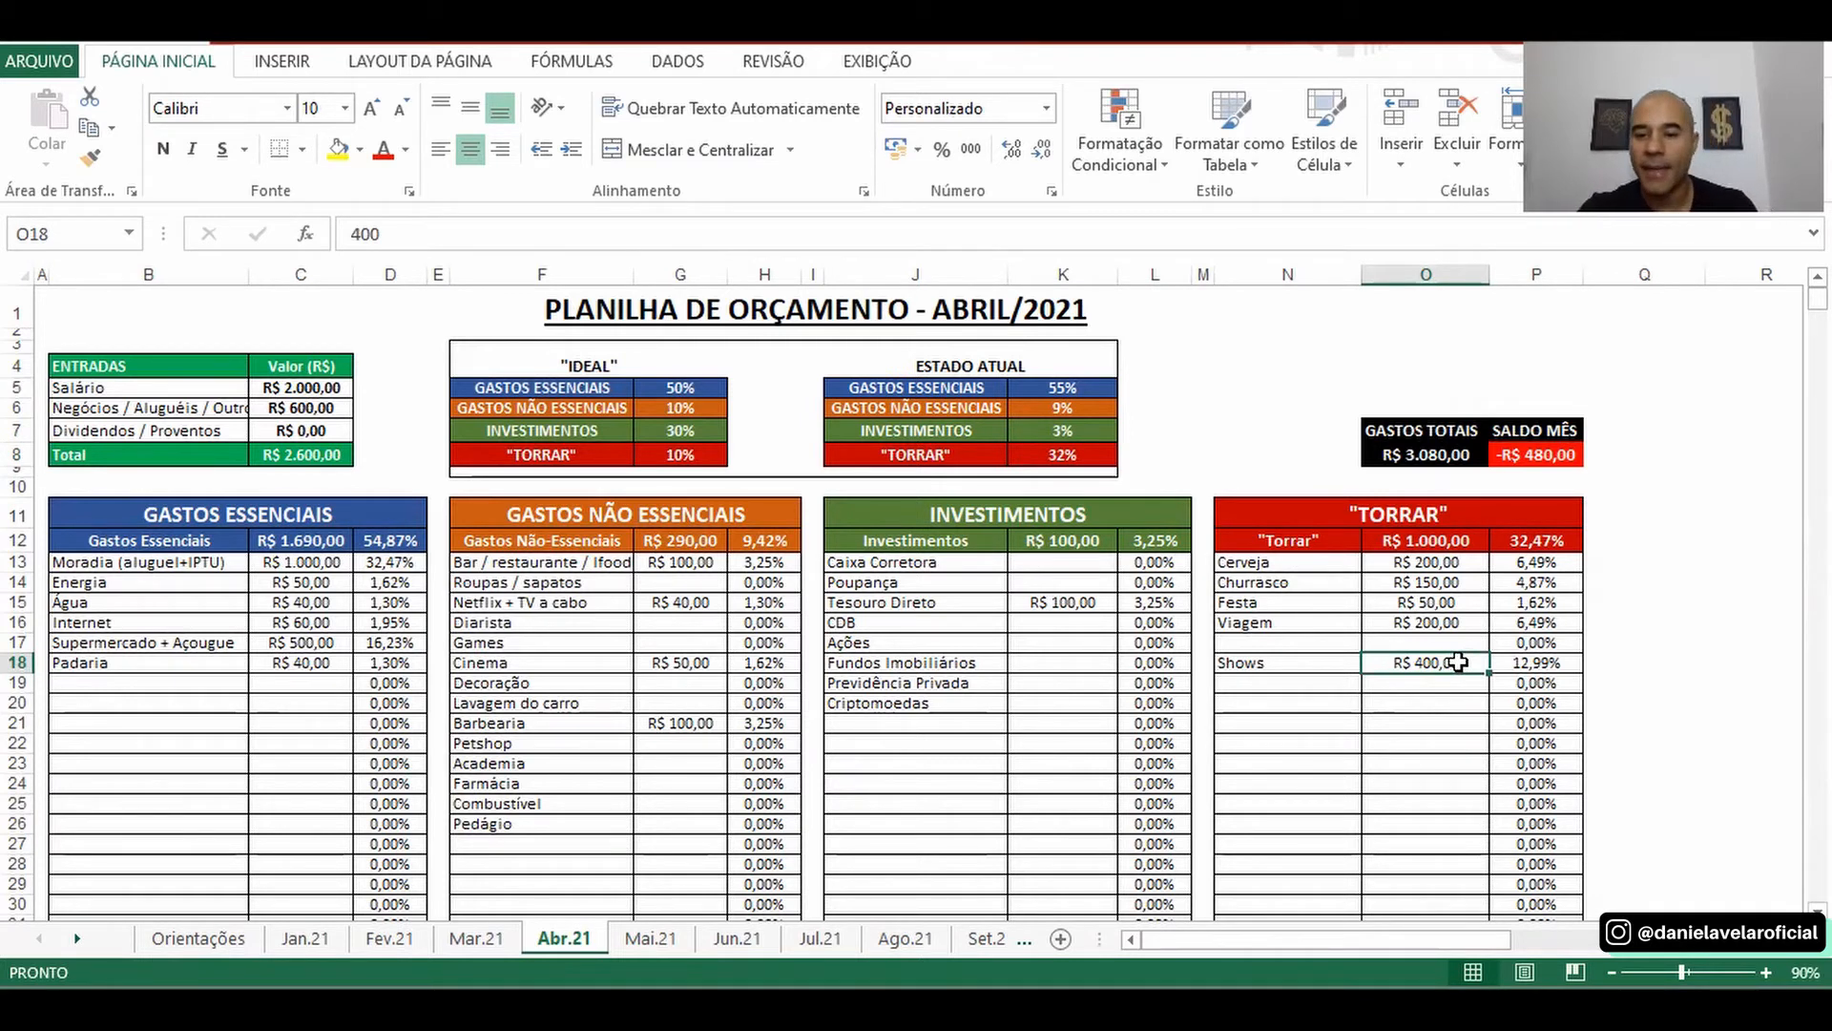
pyautogui.press('Delete')
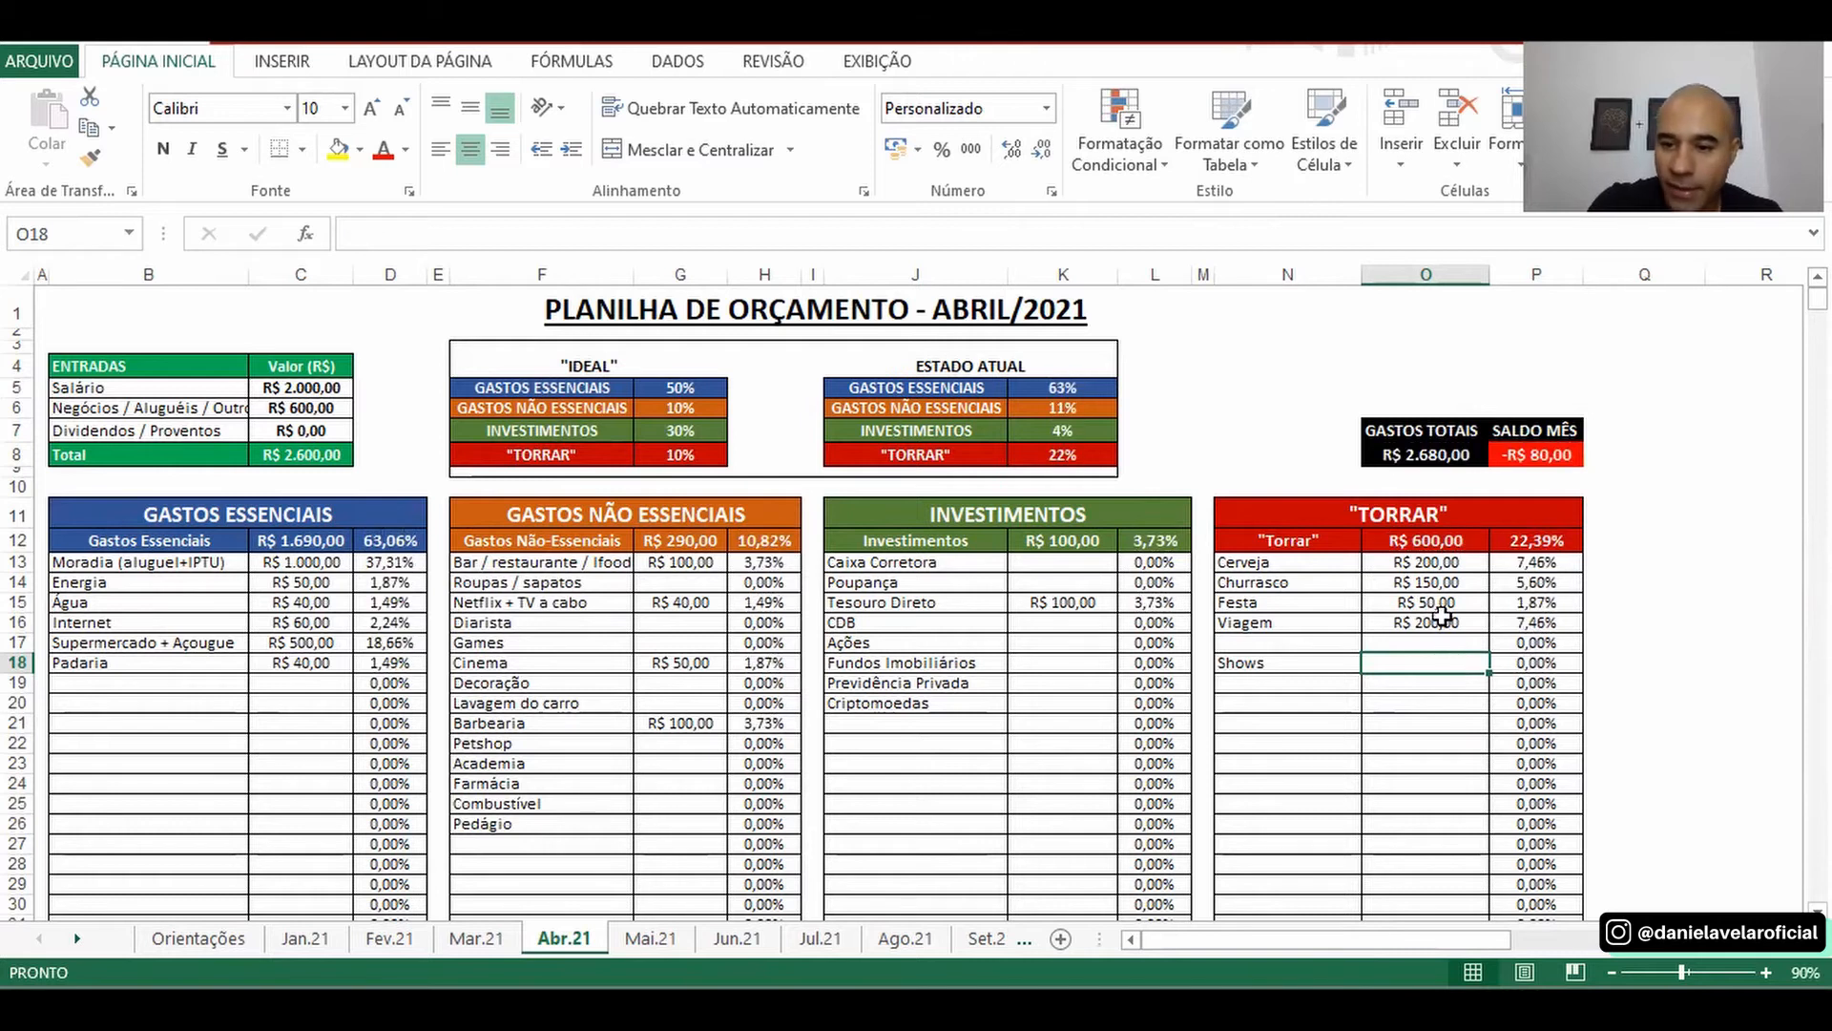
pyautogui.click(1439, 620)
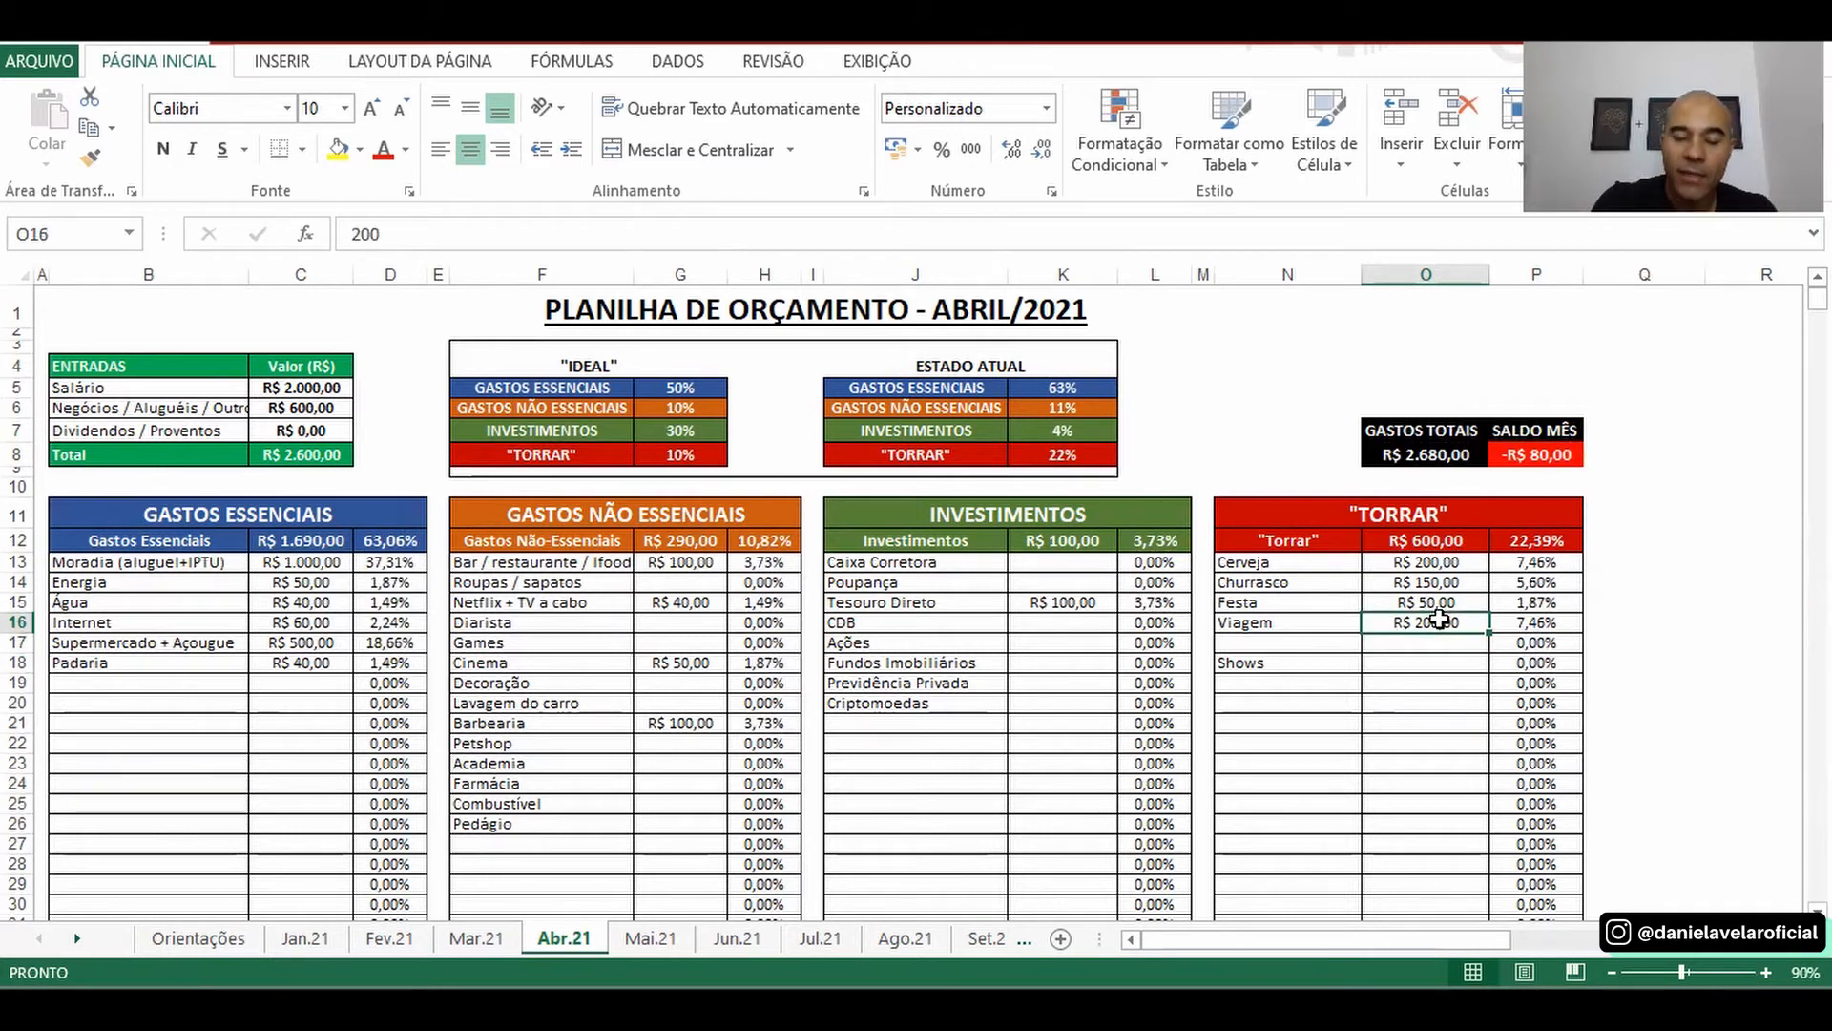
# - Set the Supermercado + Açougue amount in cell C17 of the Gastos Essenciais table to 300,00
pyautogui.click(268, 516)
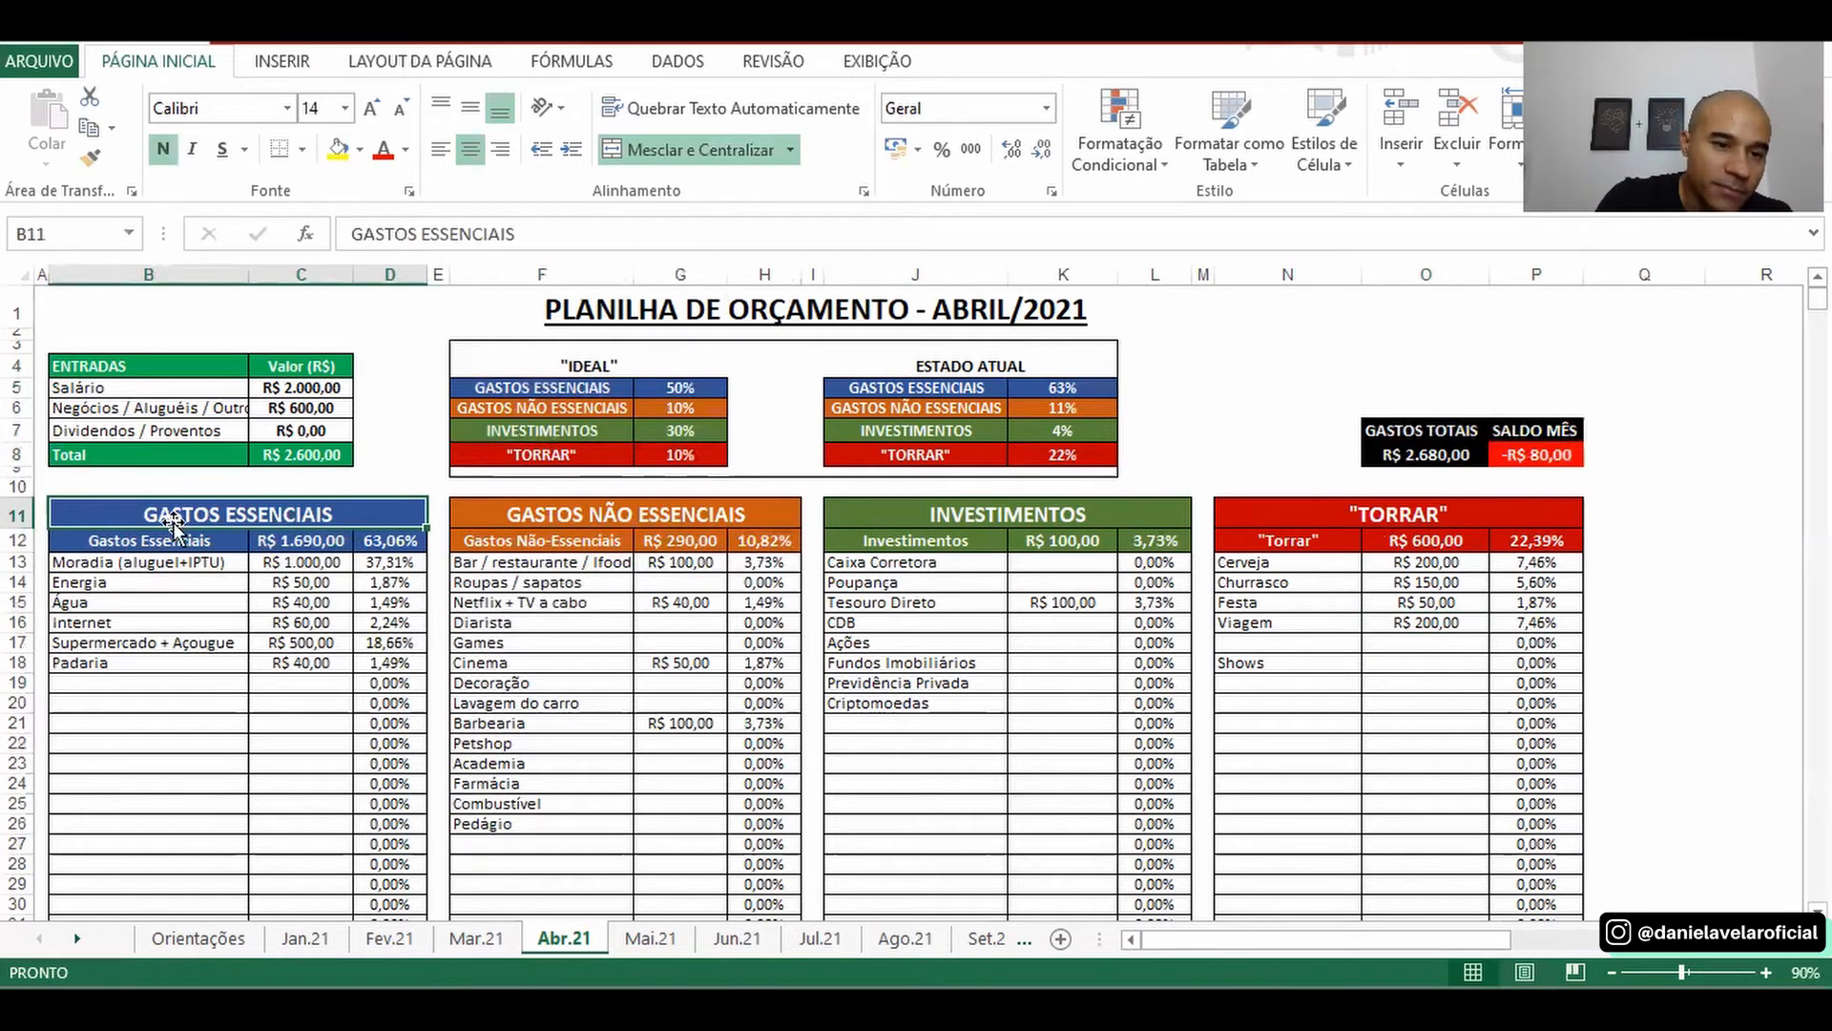
pyautogui.moveTo(174, 523)
pyautogui.mouseDown()
pyautogui.moveTo(366, 680)
pyautogui.moveTo(364, 712)
pyautogui.mouseUp()
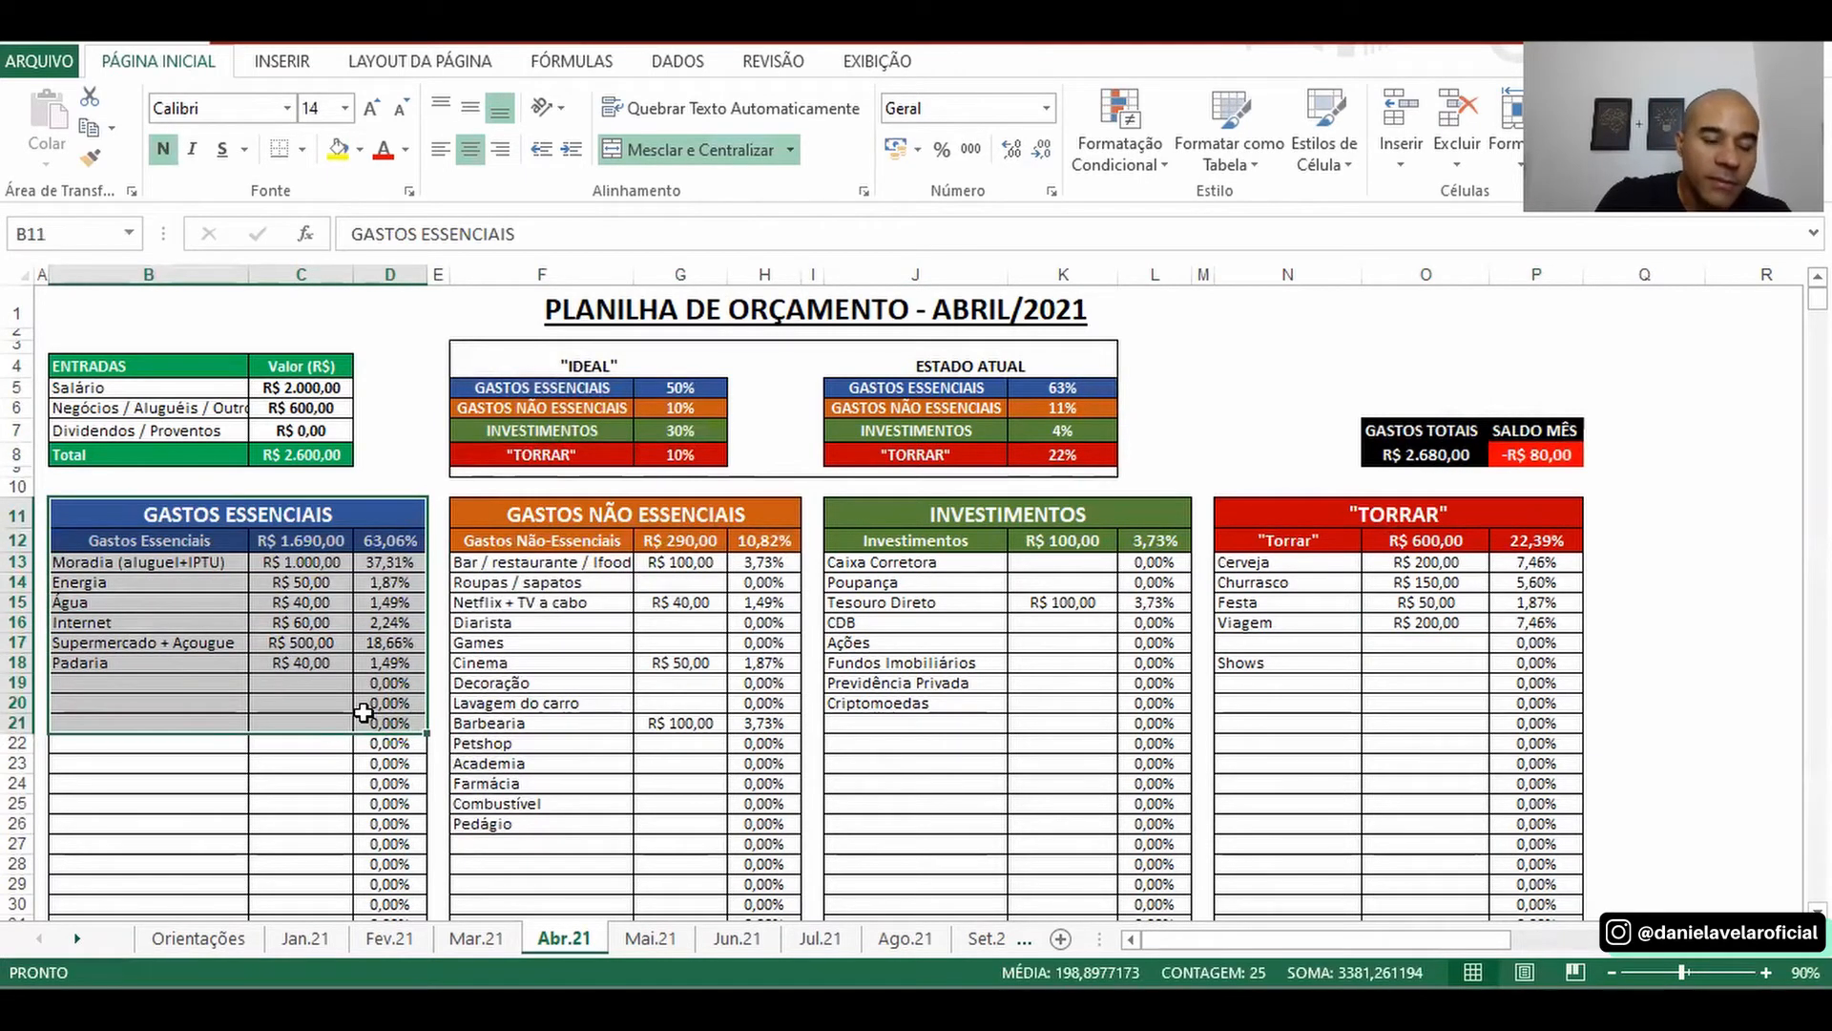
pyautogui.click(238, 684)
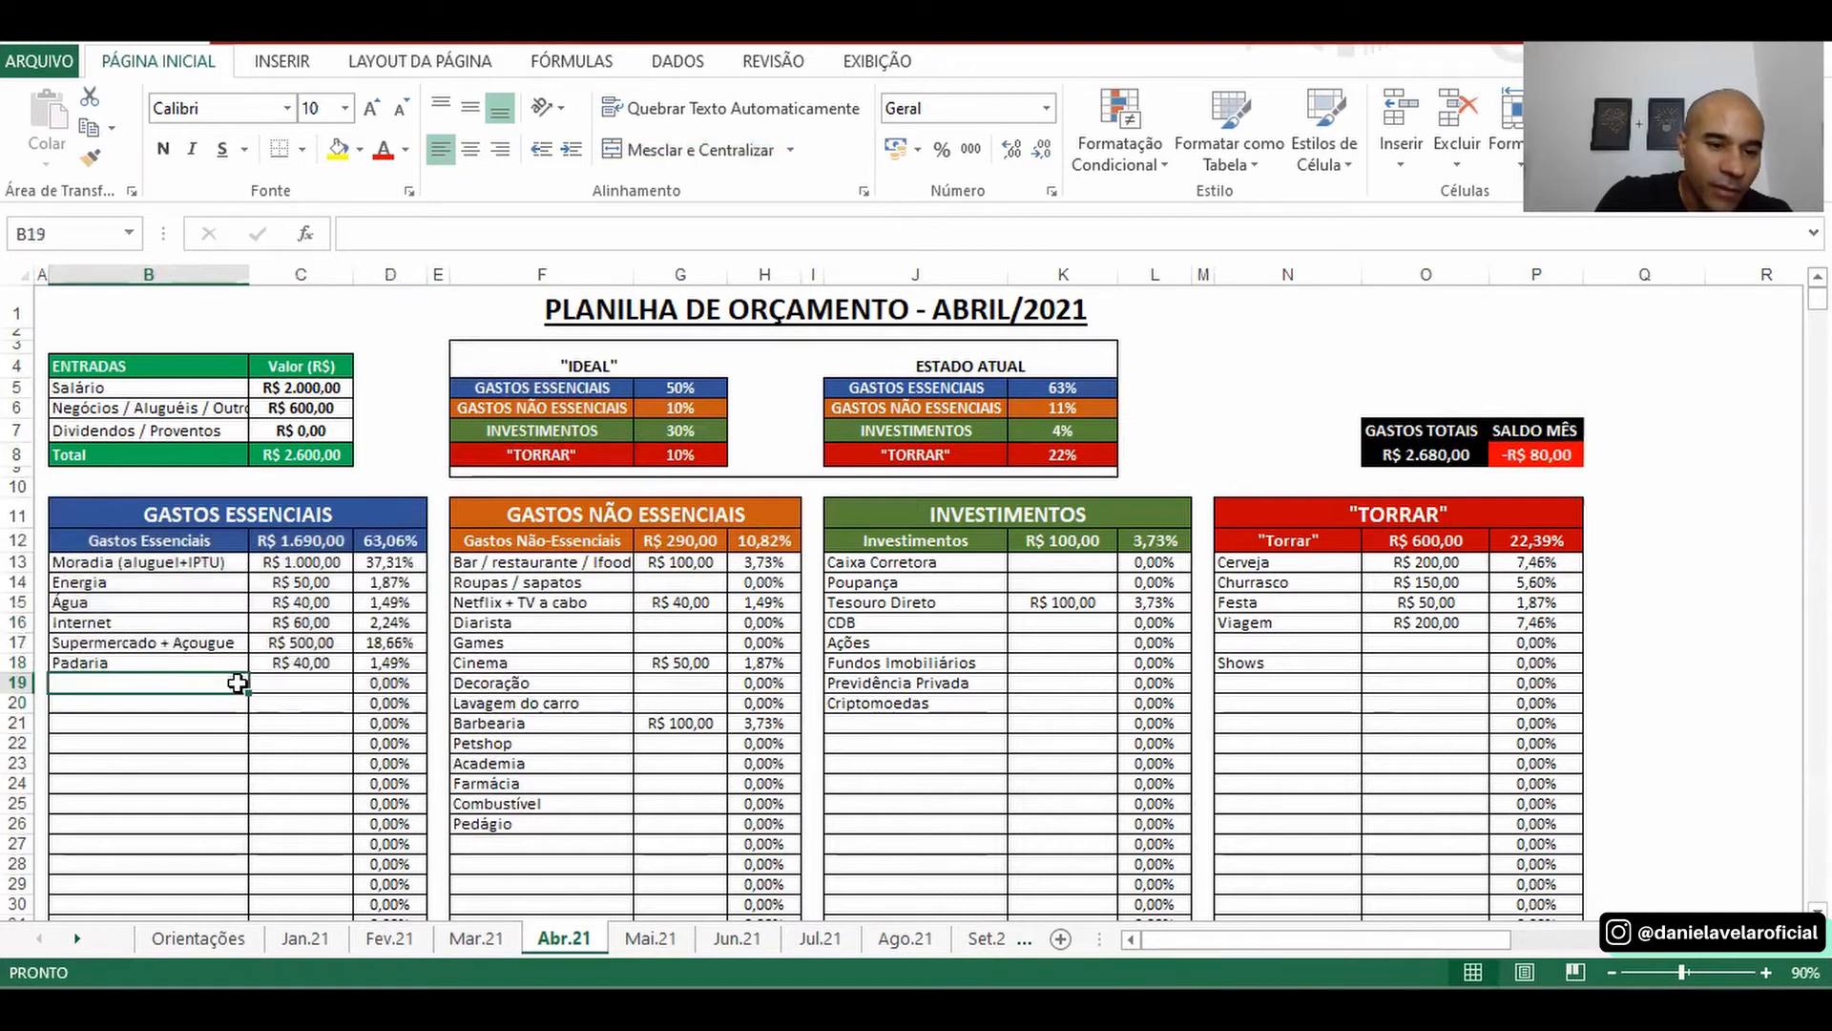
pyautogui.click(308, 645)
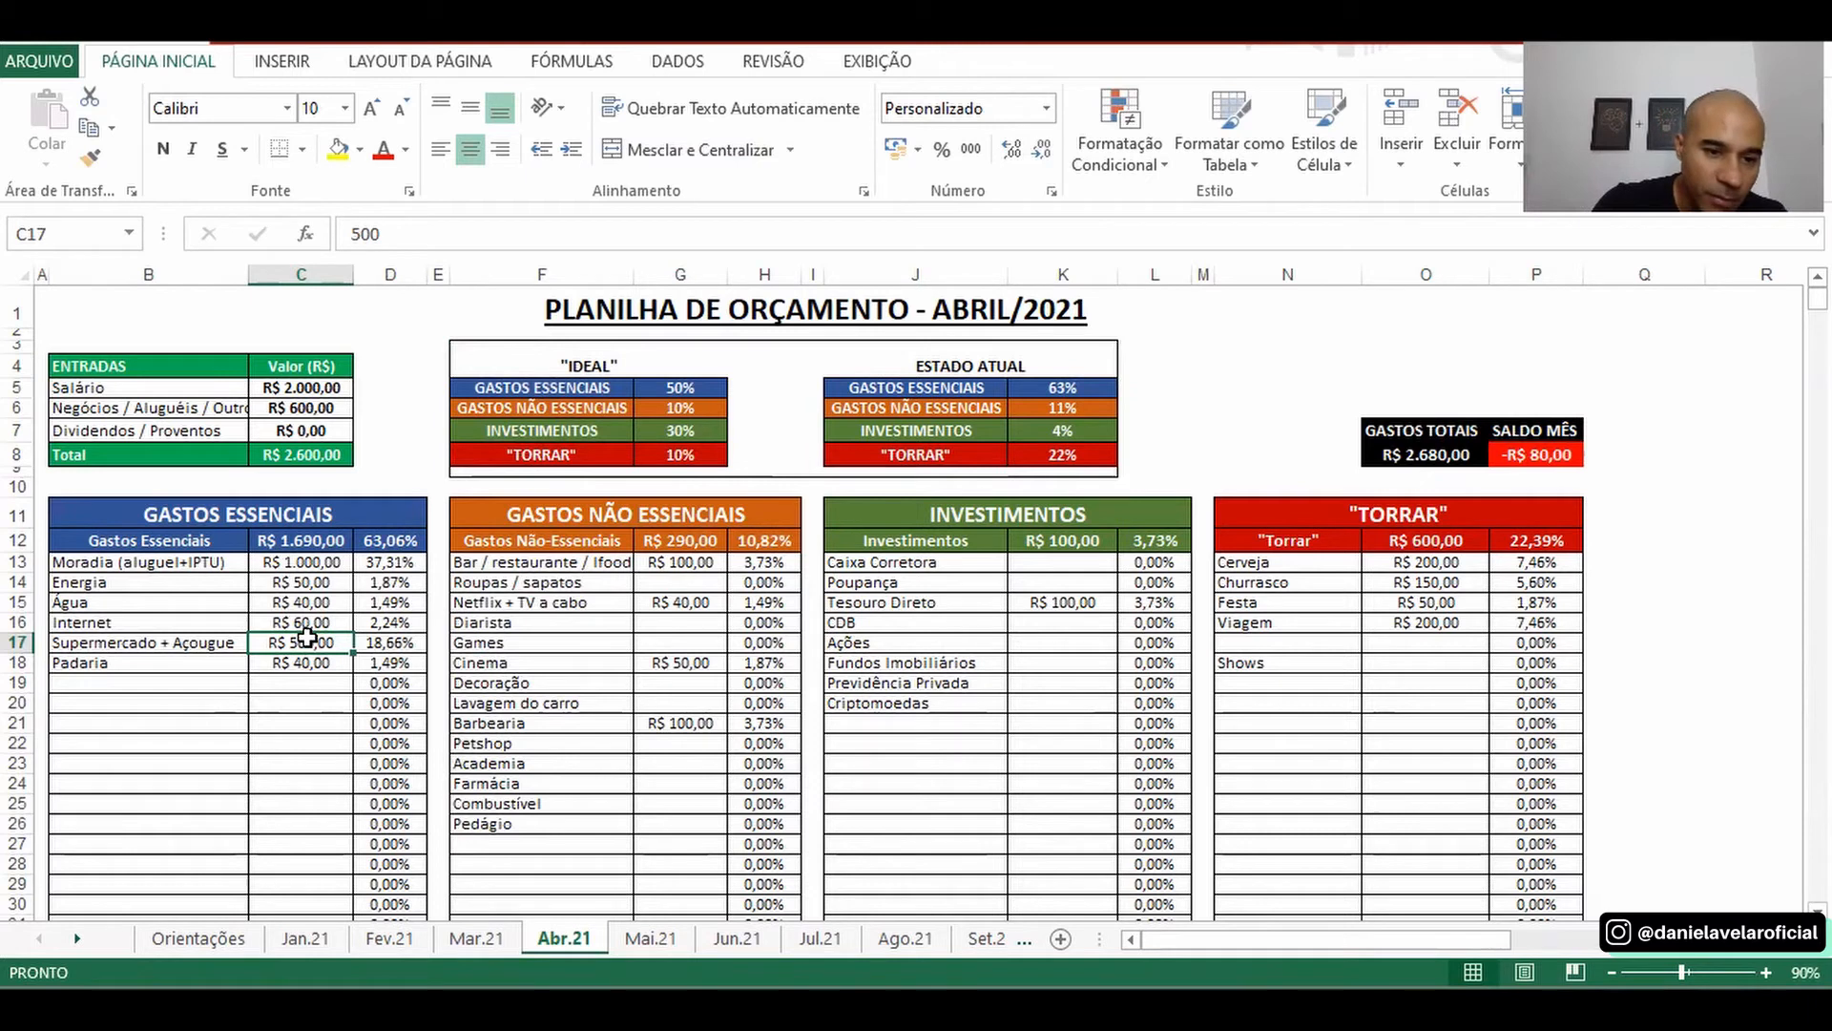
pyautogui.write('300,00')
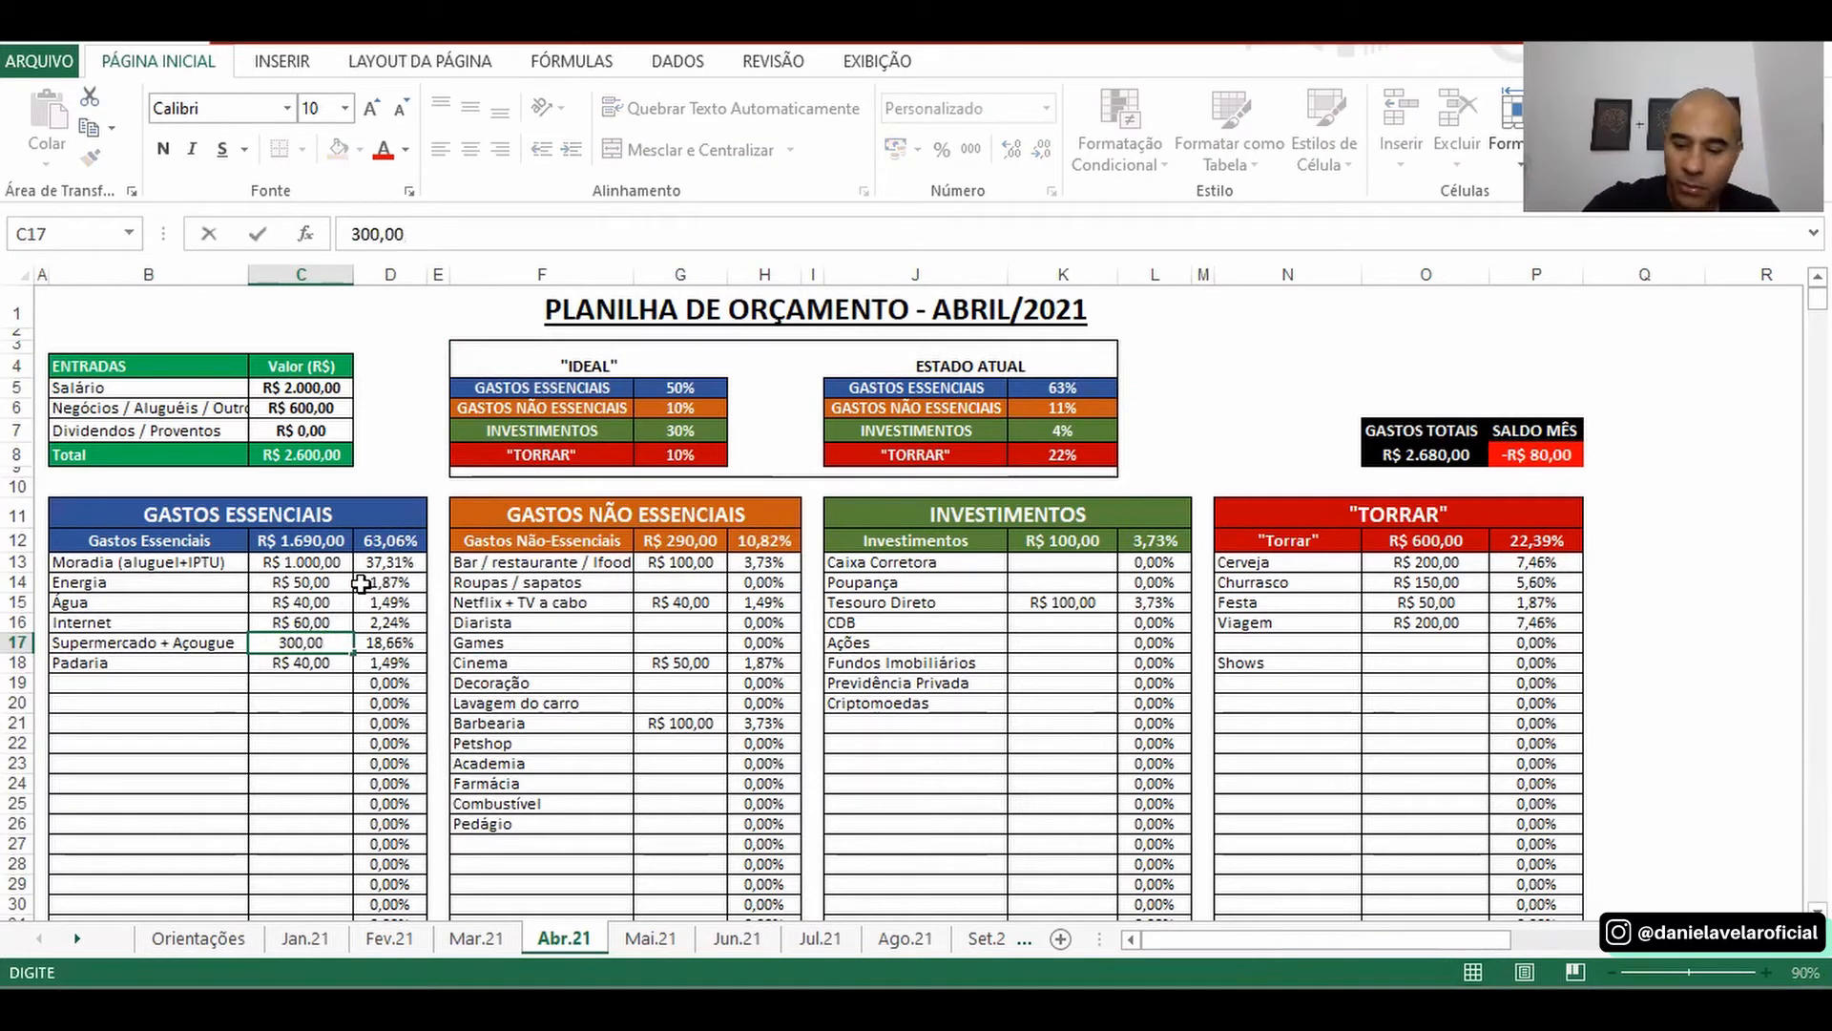
pyautogui.press('Return')
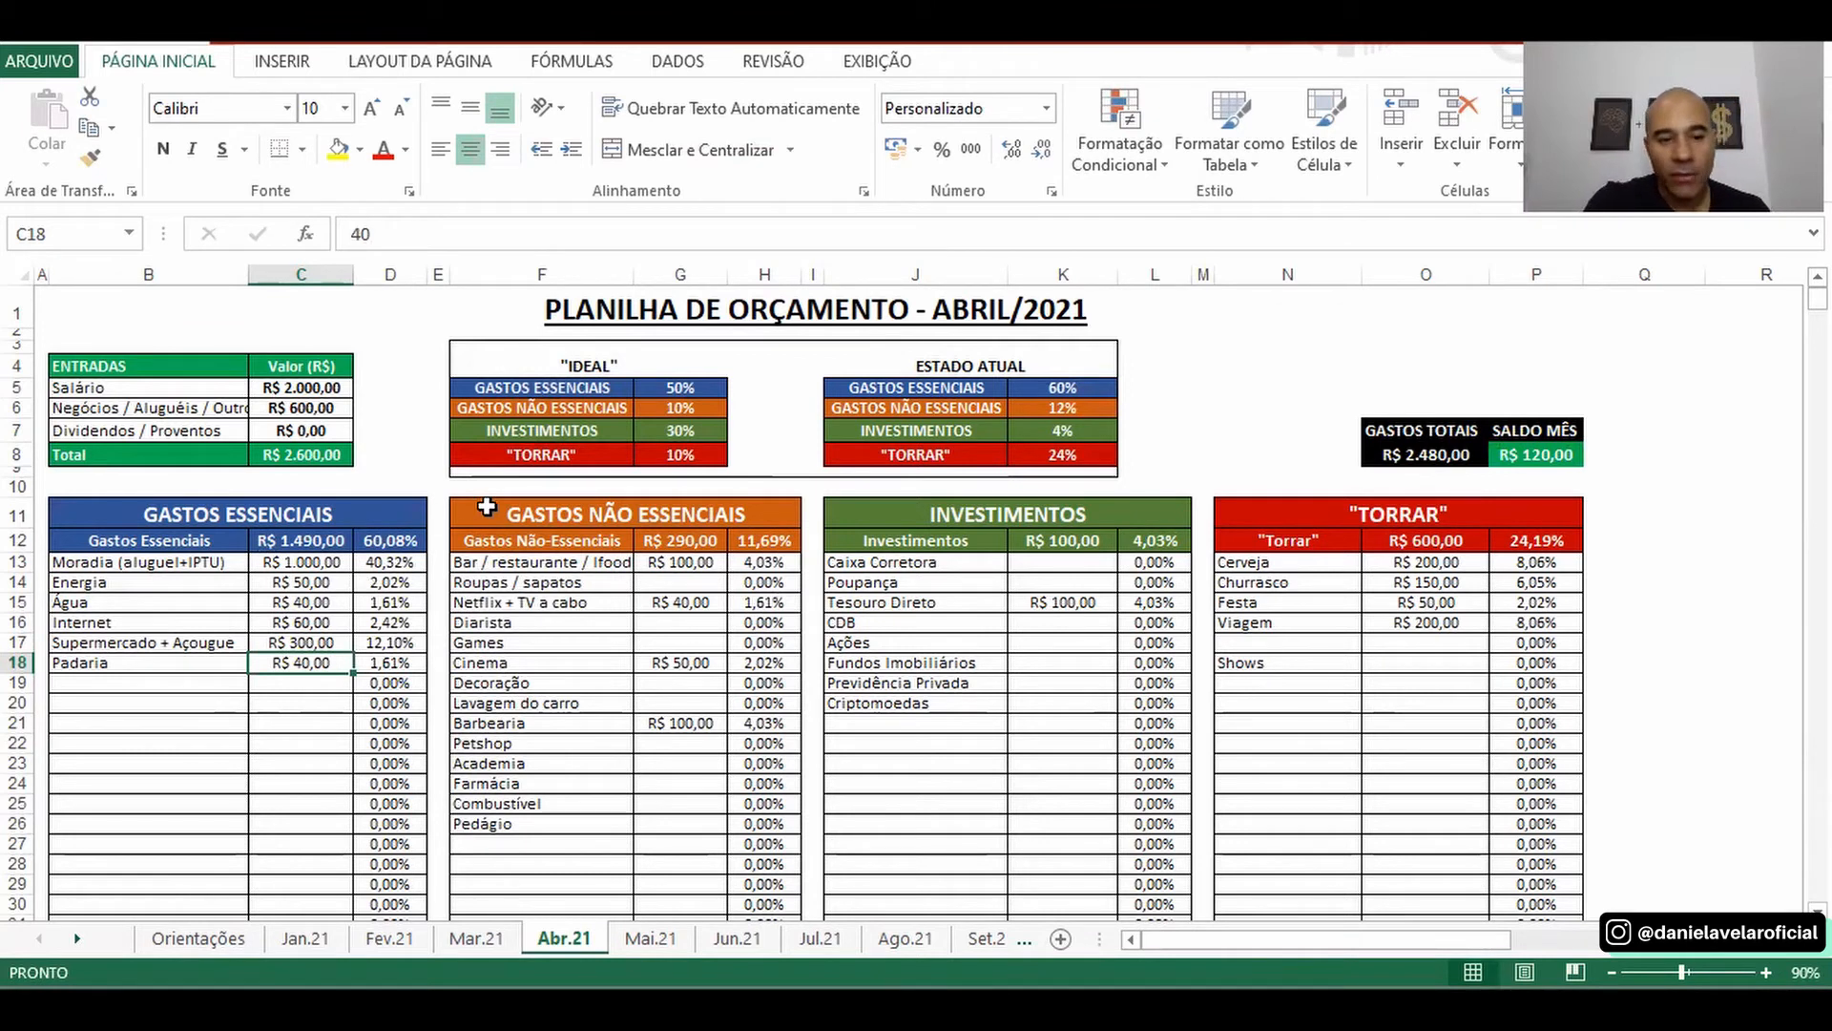
# - Add a "Mensalidade Bco." item in cell F27, below Pedágio in the Gastos Não Essenciais table
pyautogui.moveTo(456, 507); pyautogui.dragTo(717, 865)
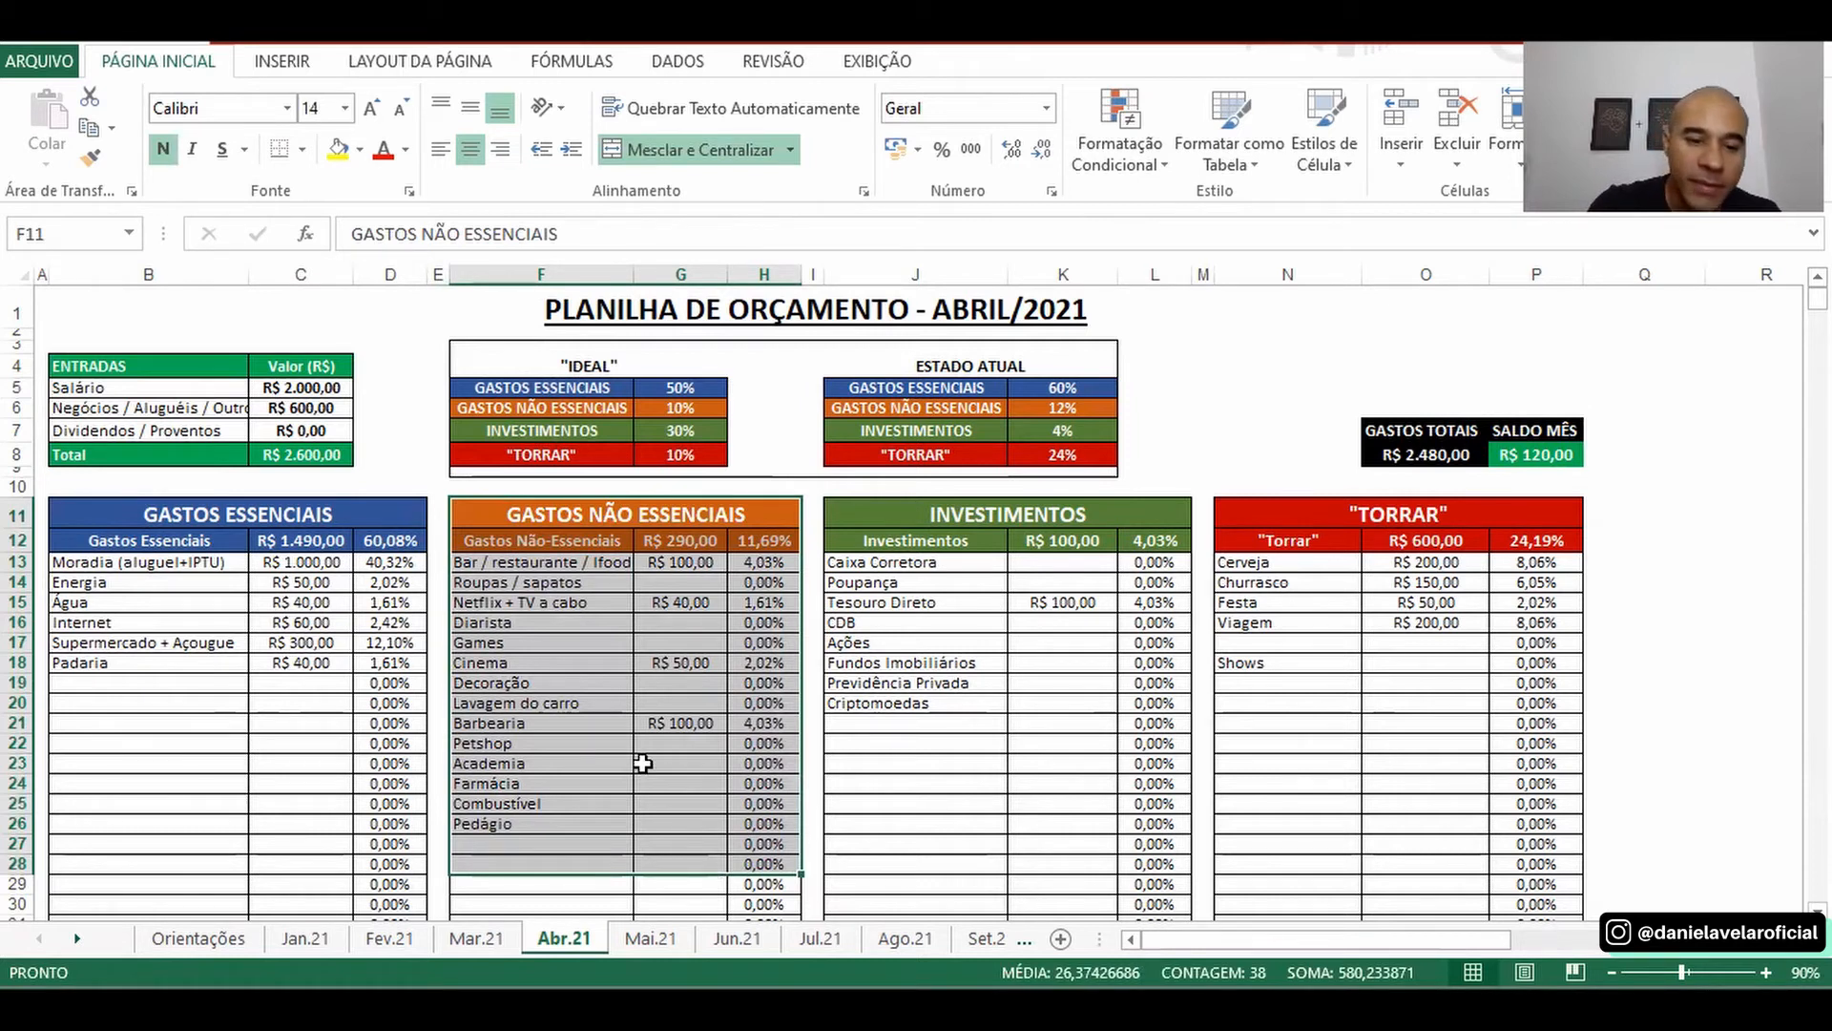
pyautogui.click(644, 762)
pyautogui.click(583, 844)
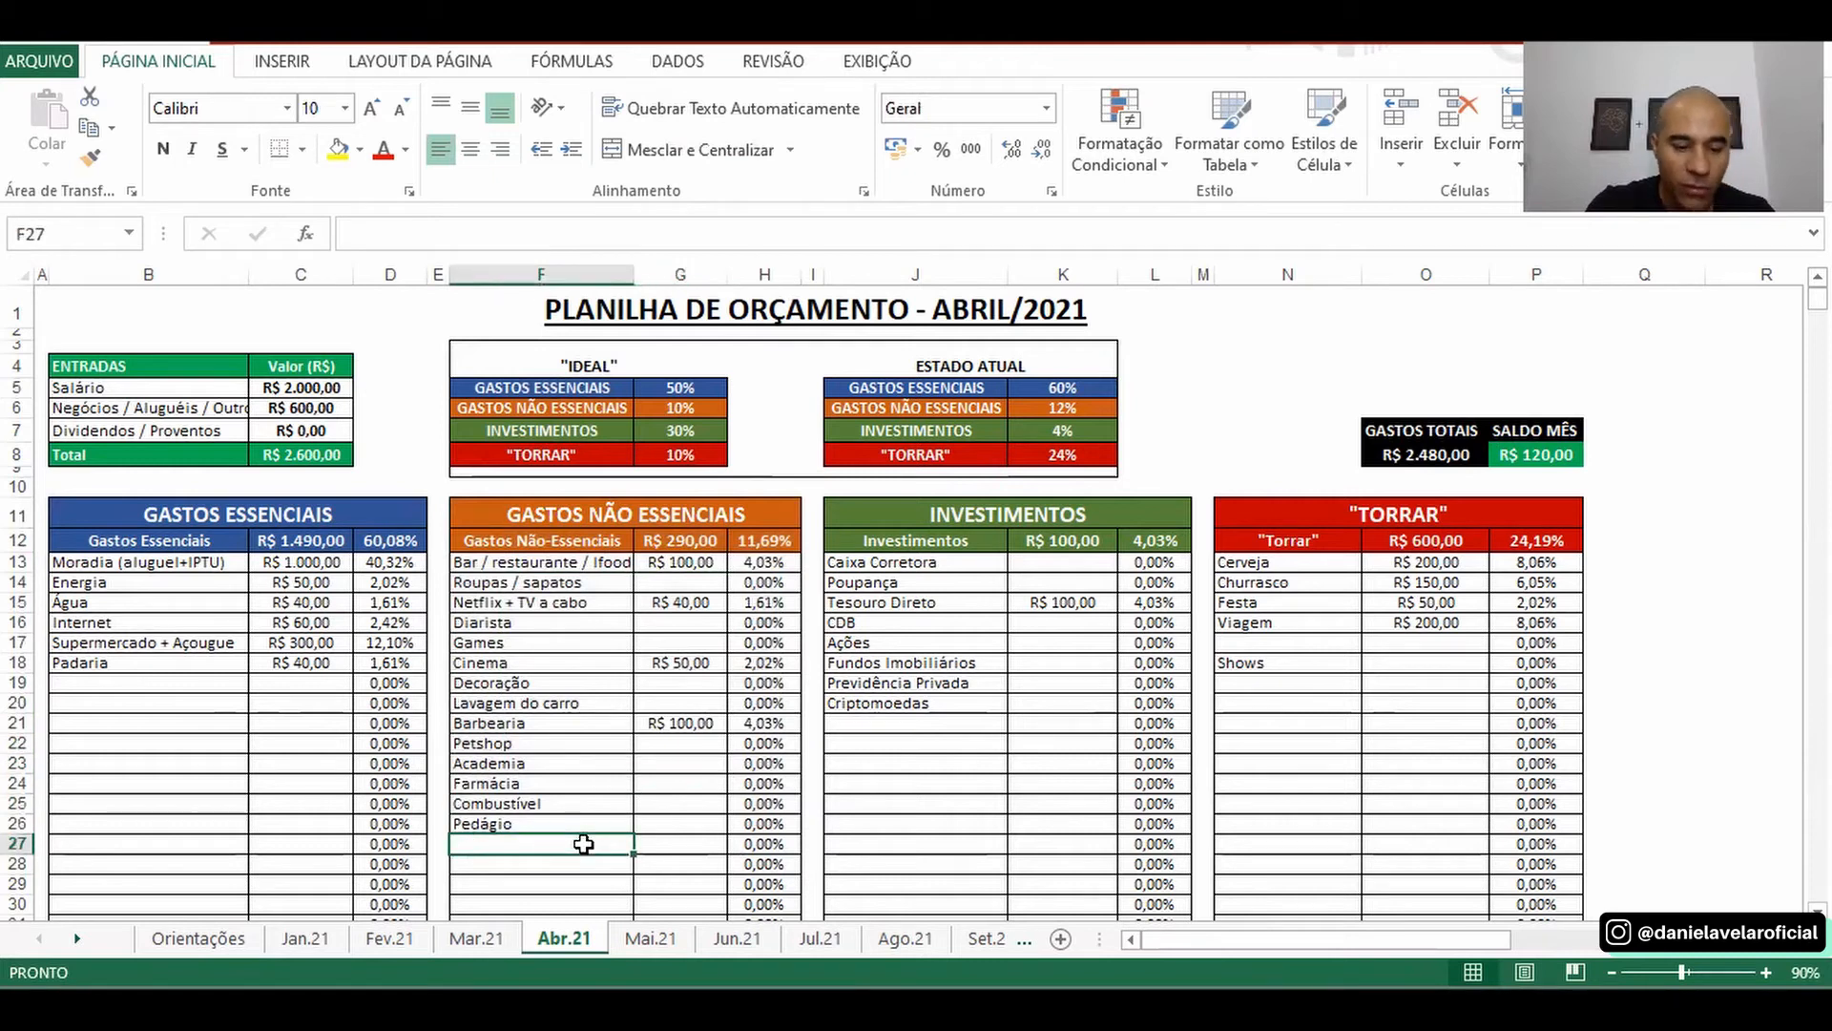
pyautogui.press('capslock')
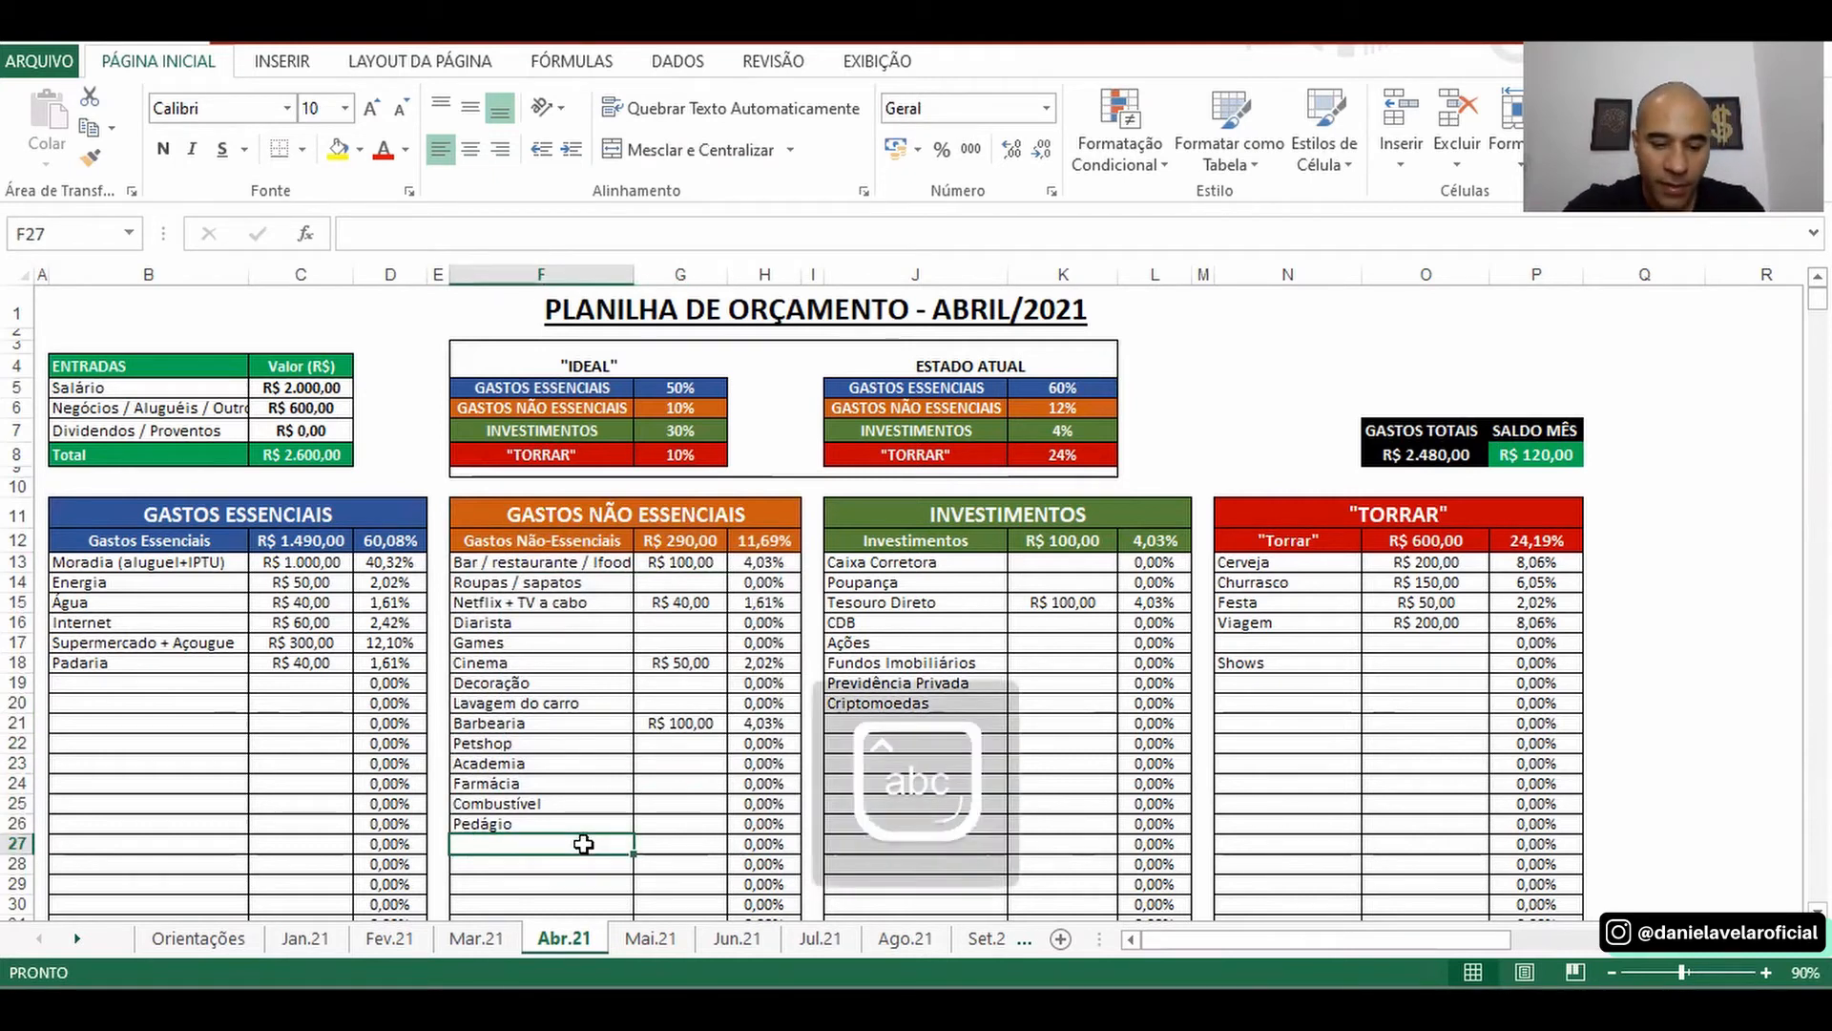
pyautogui.write('Mens')
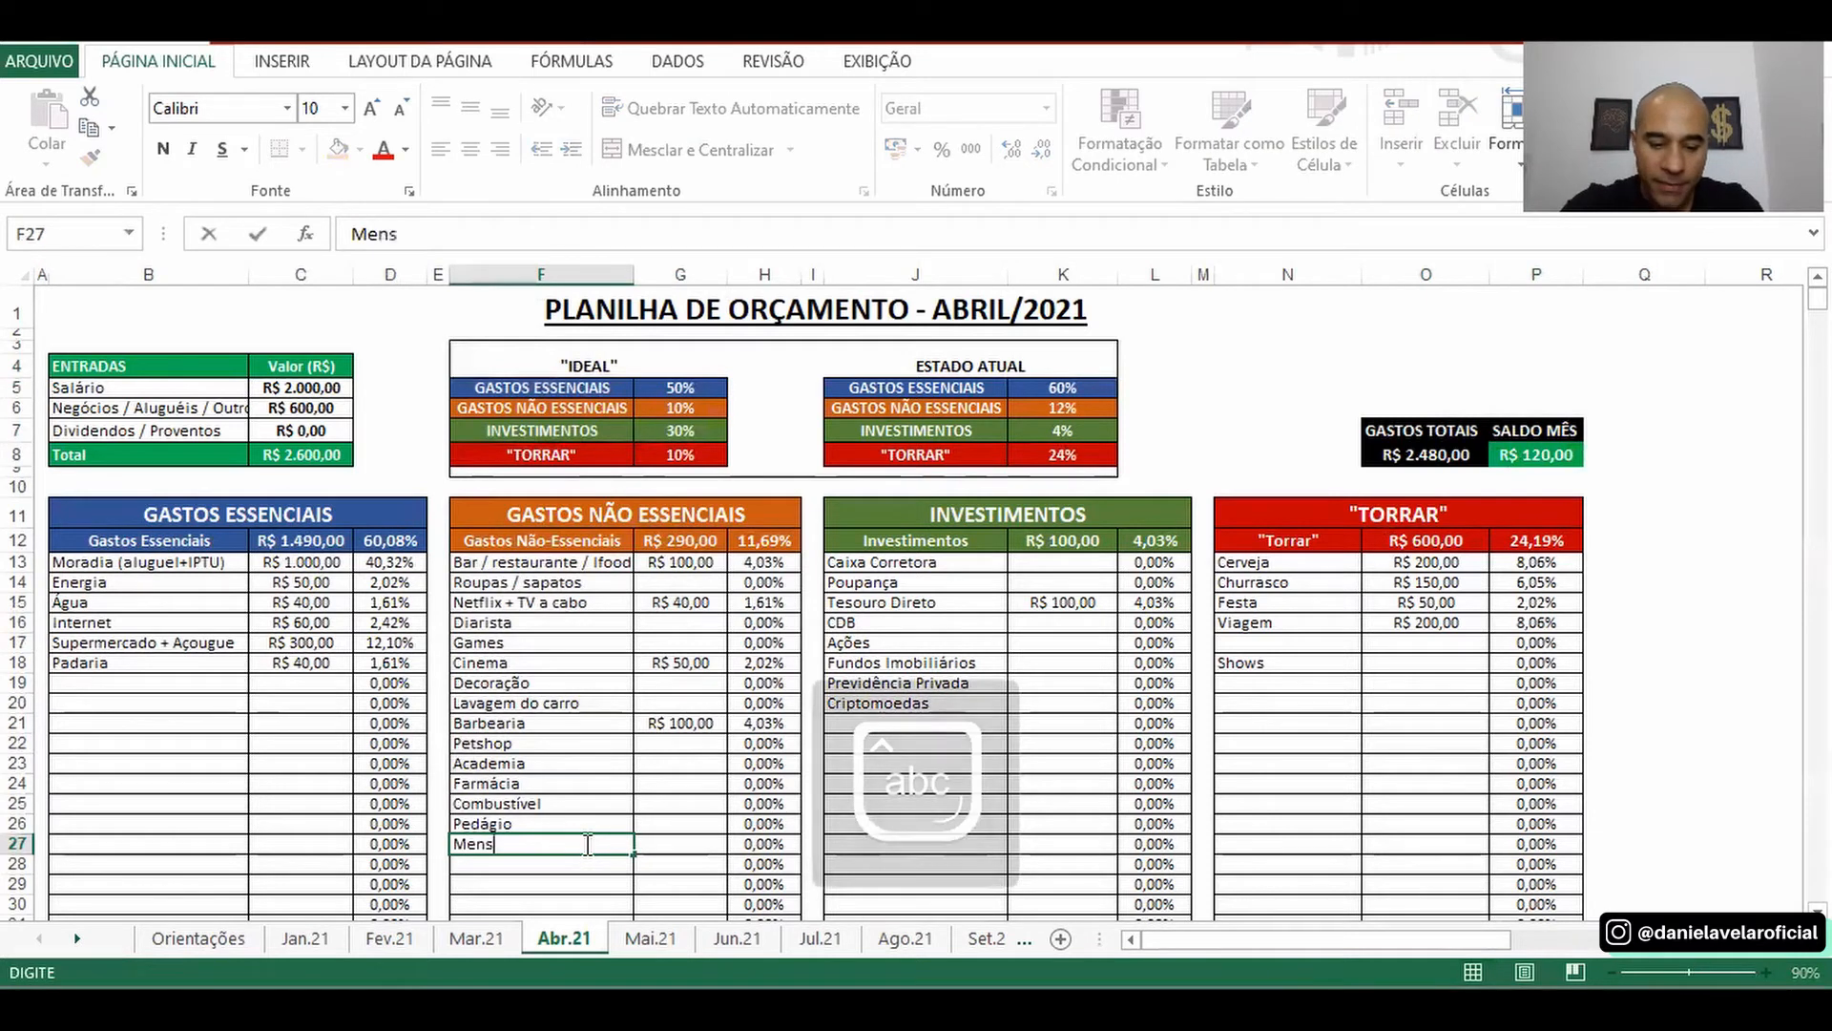
pyautogui.write('alidade')
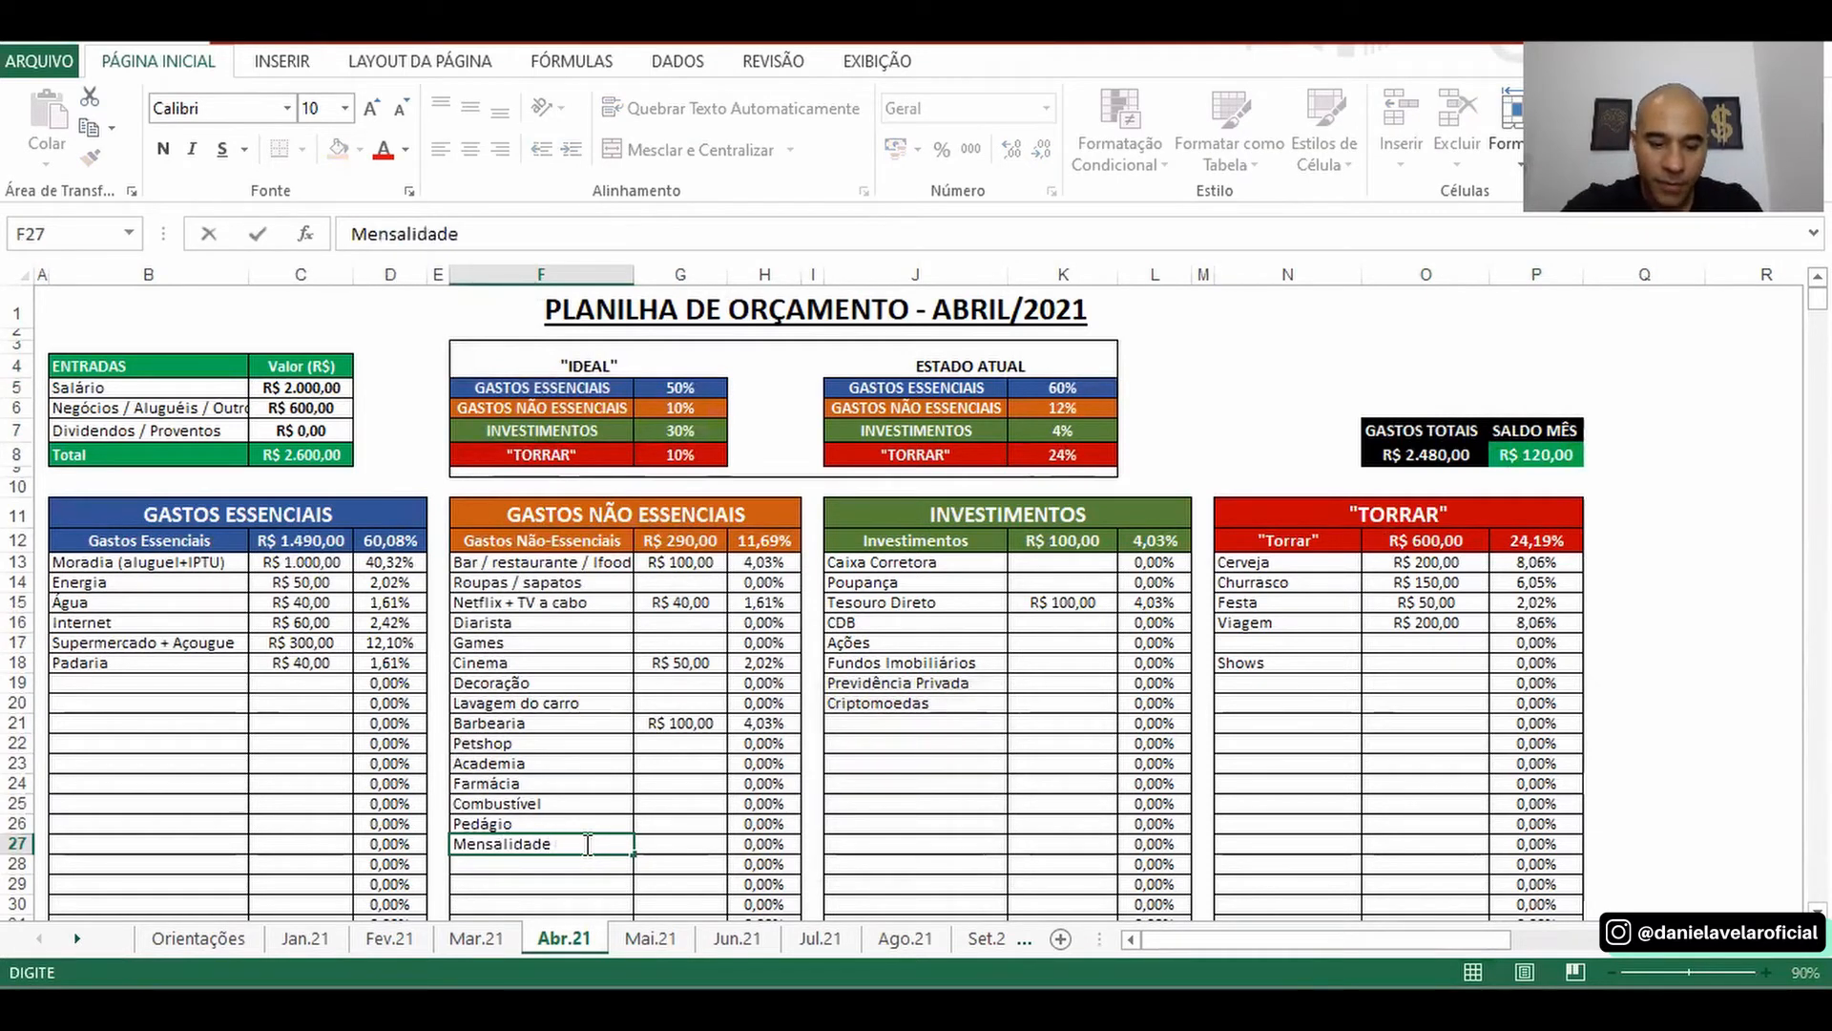
pyautogui.write(' Bco.')
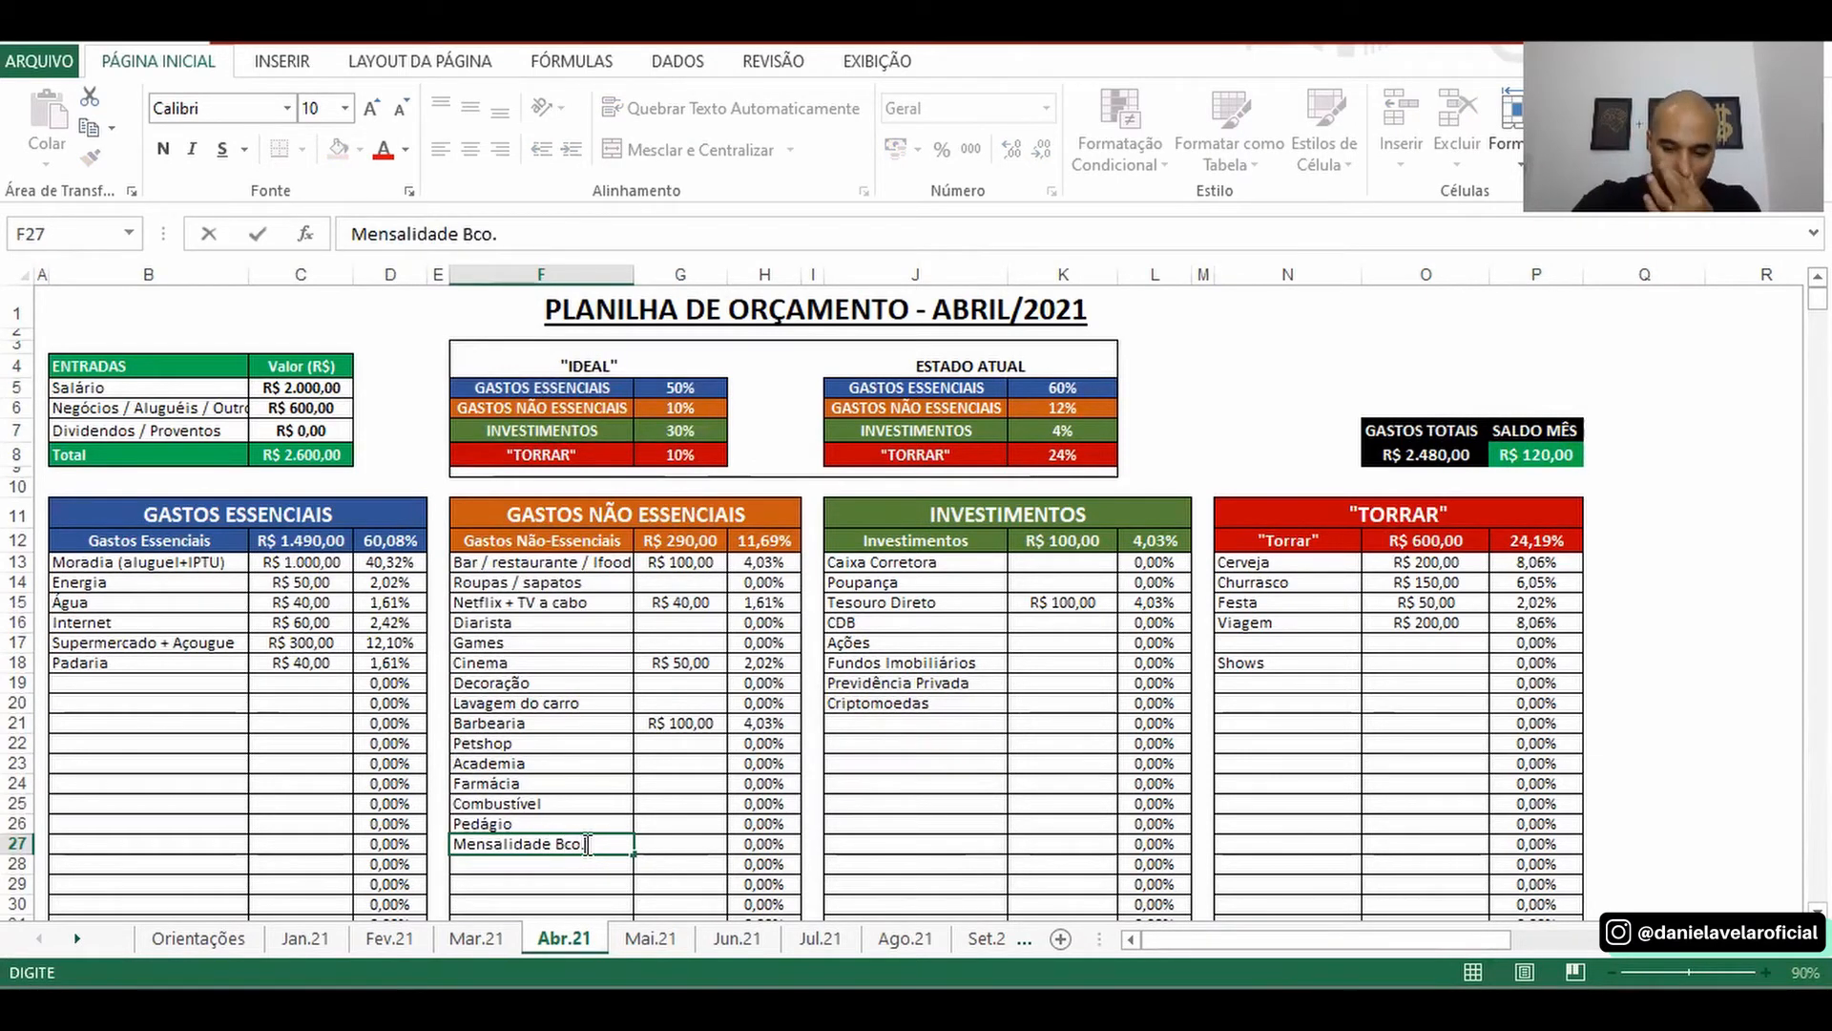
pyautogui.click(591, 829)
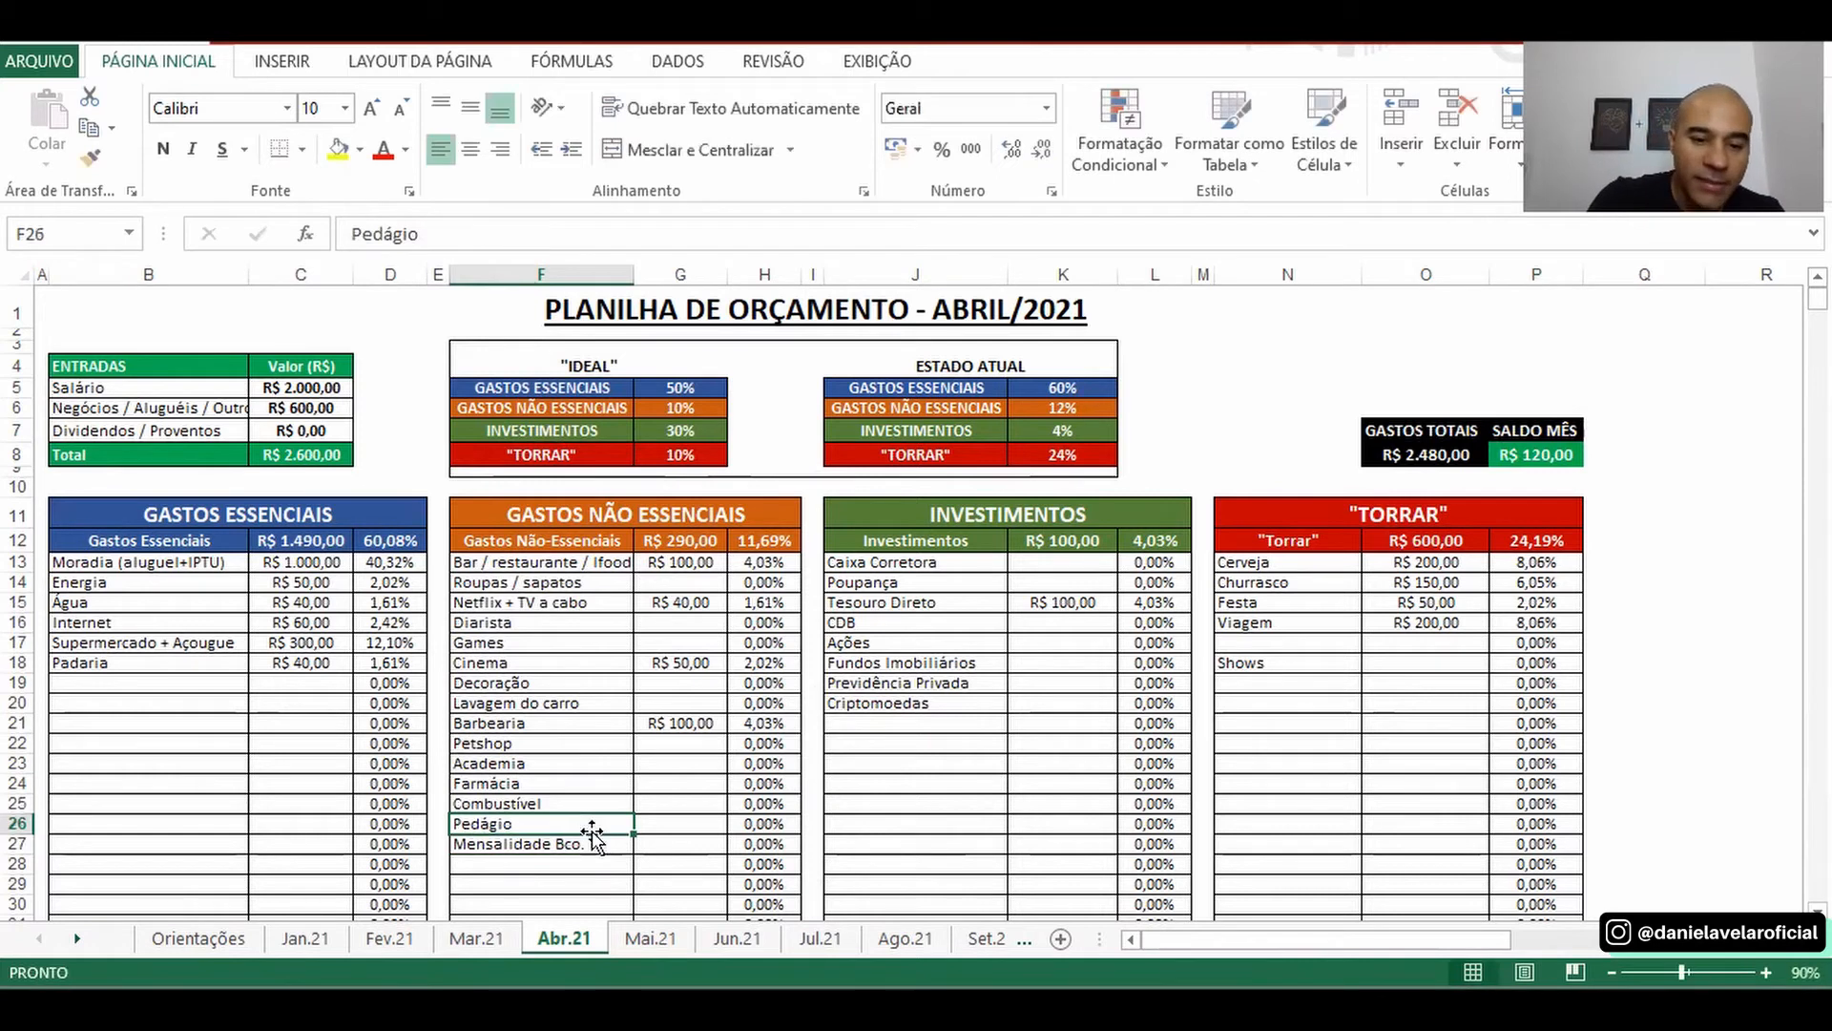
pyautogui.click(605, 844)
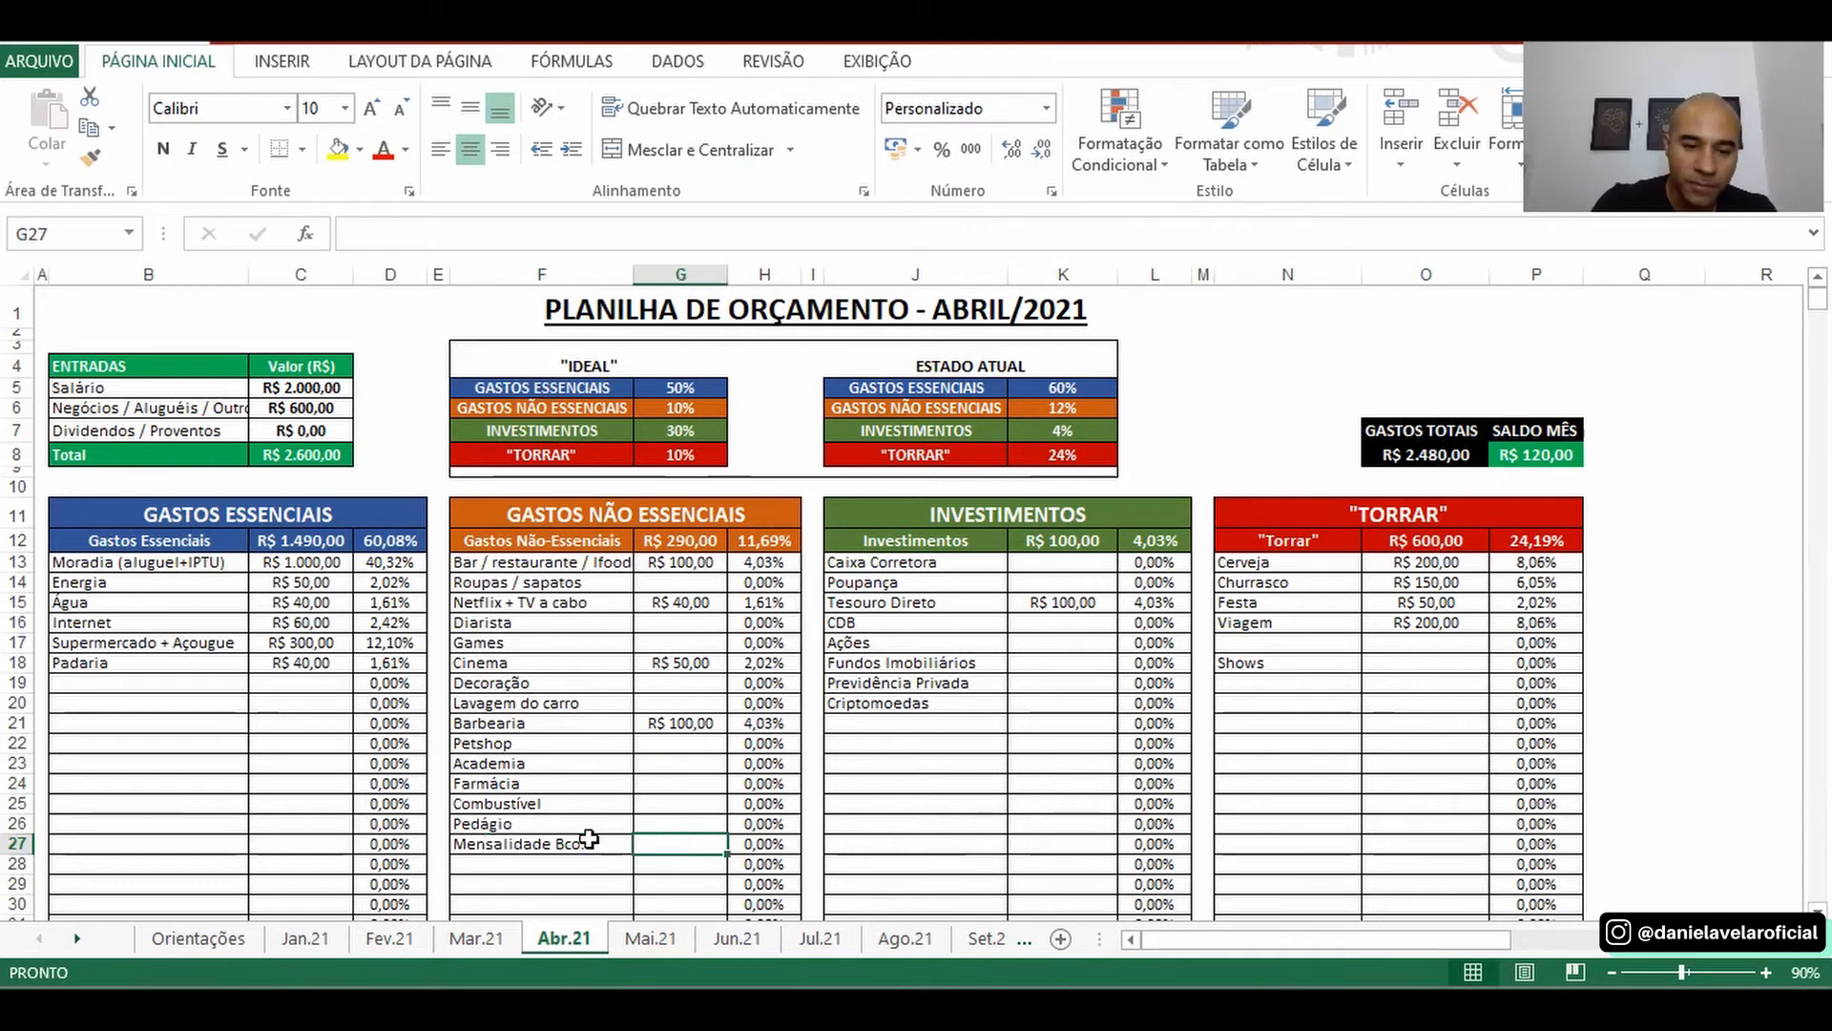
pyautogui.moveTo(573, 844); pyautogui.dragTo(678, 841)
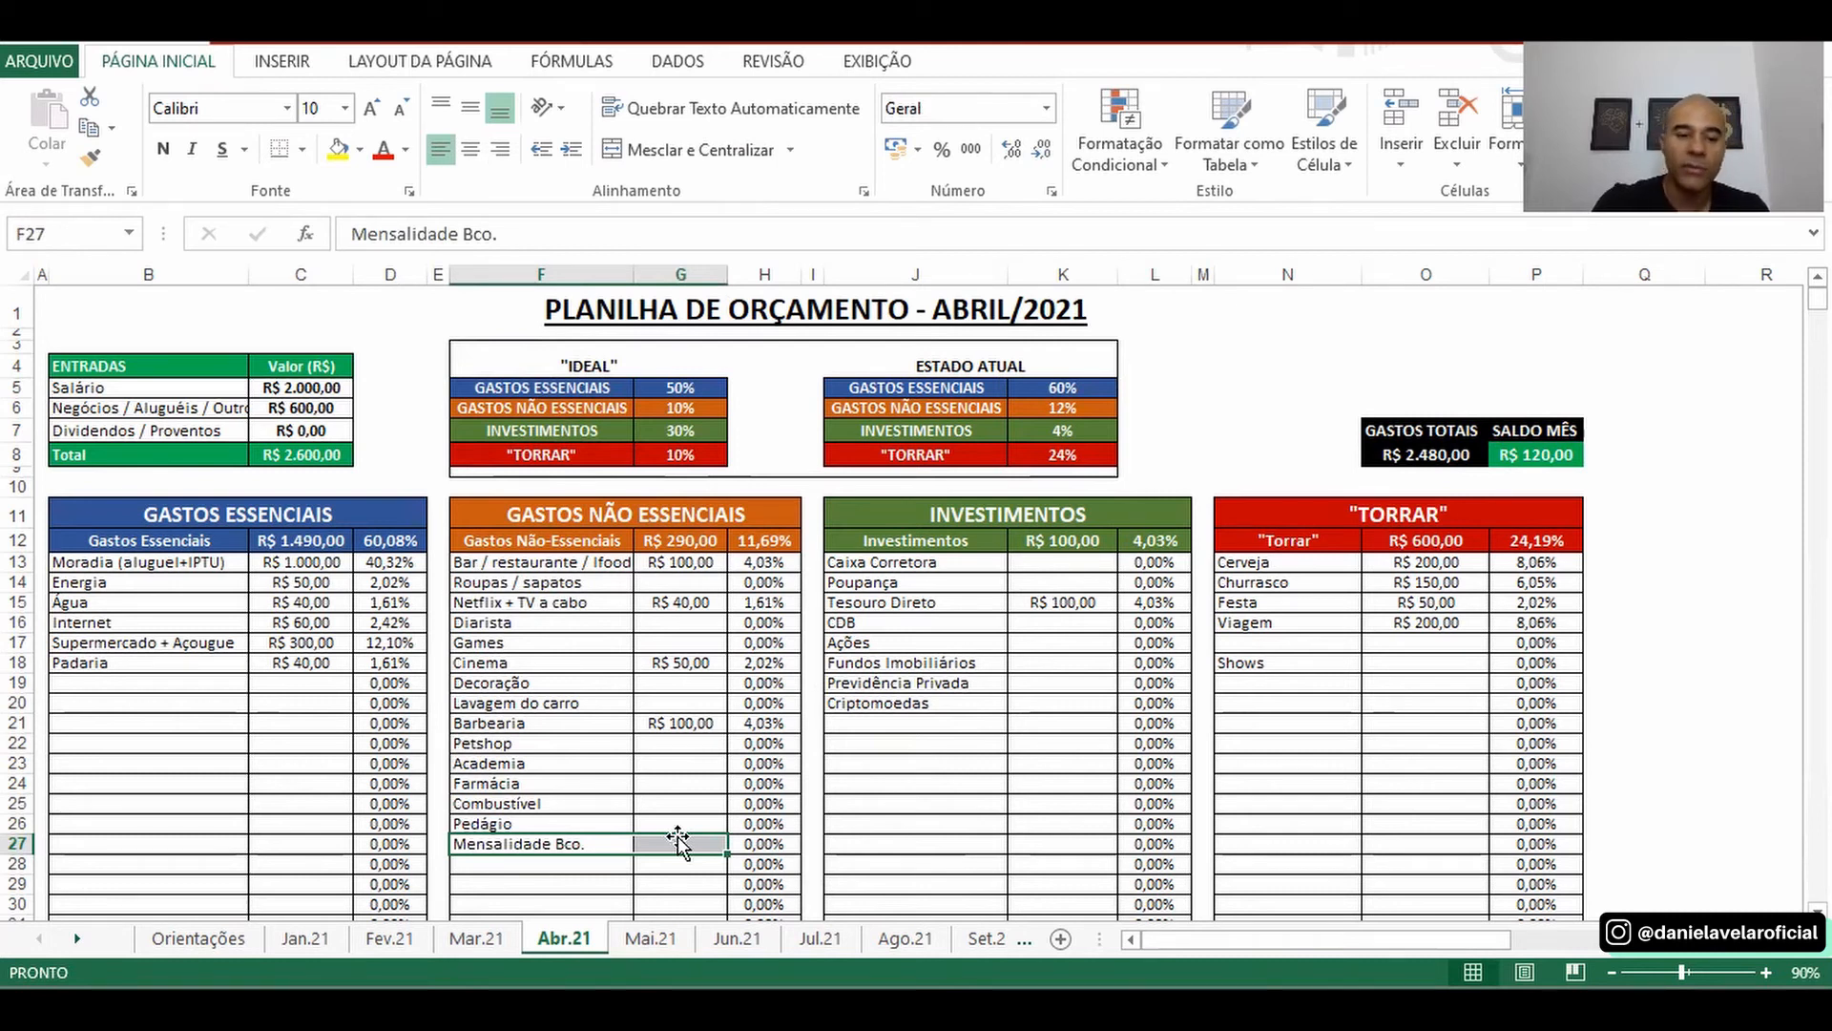
pyautogui.click(599, 845)
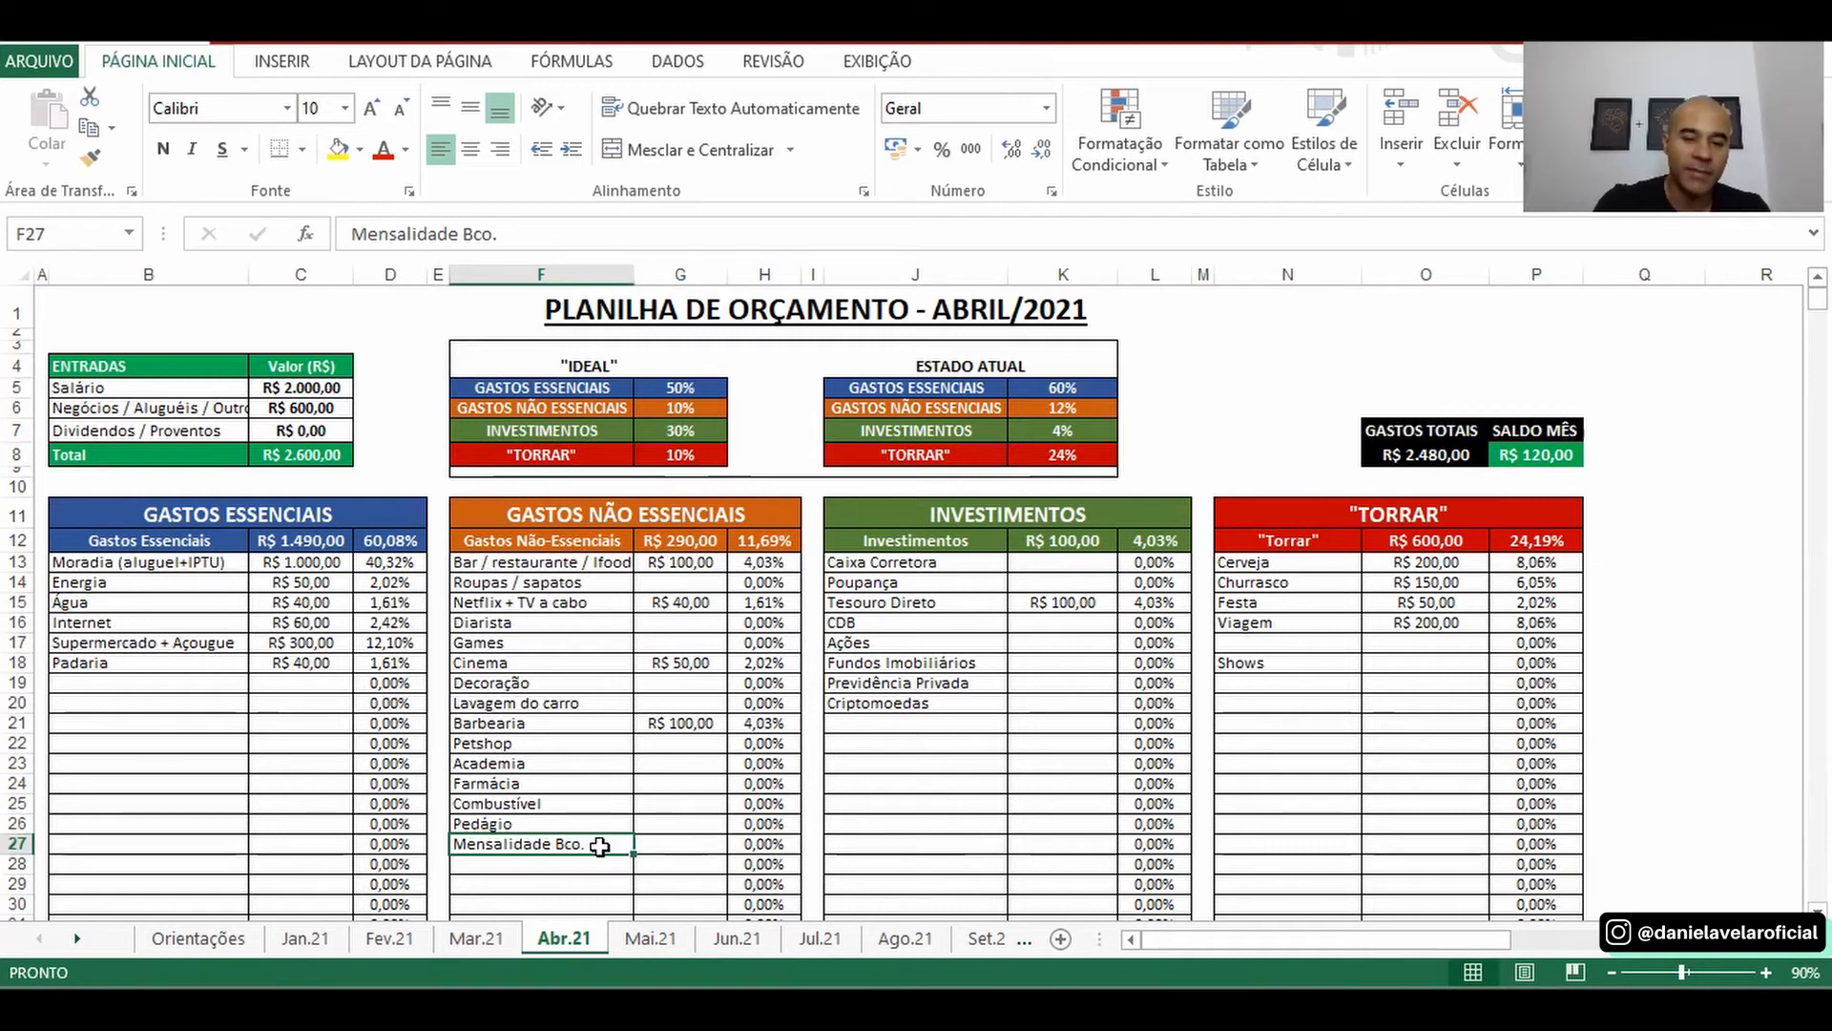
pyautogui.moveTo(599, 846); pyautogui.dragTo(667, 848)
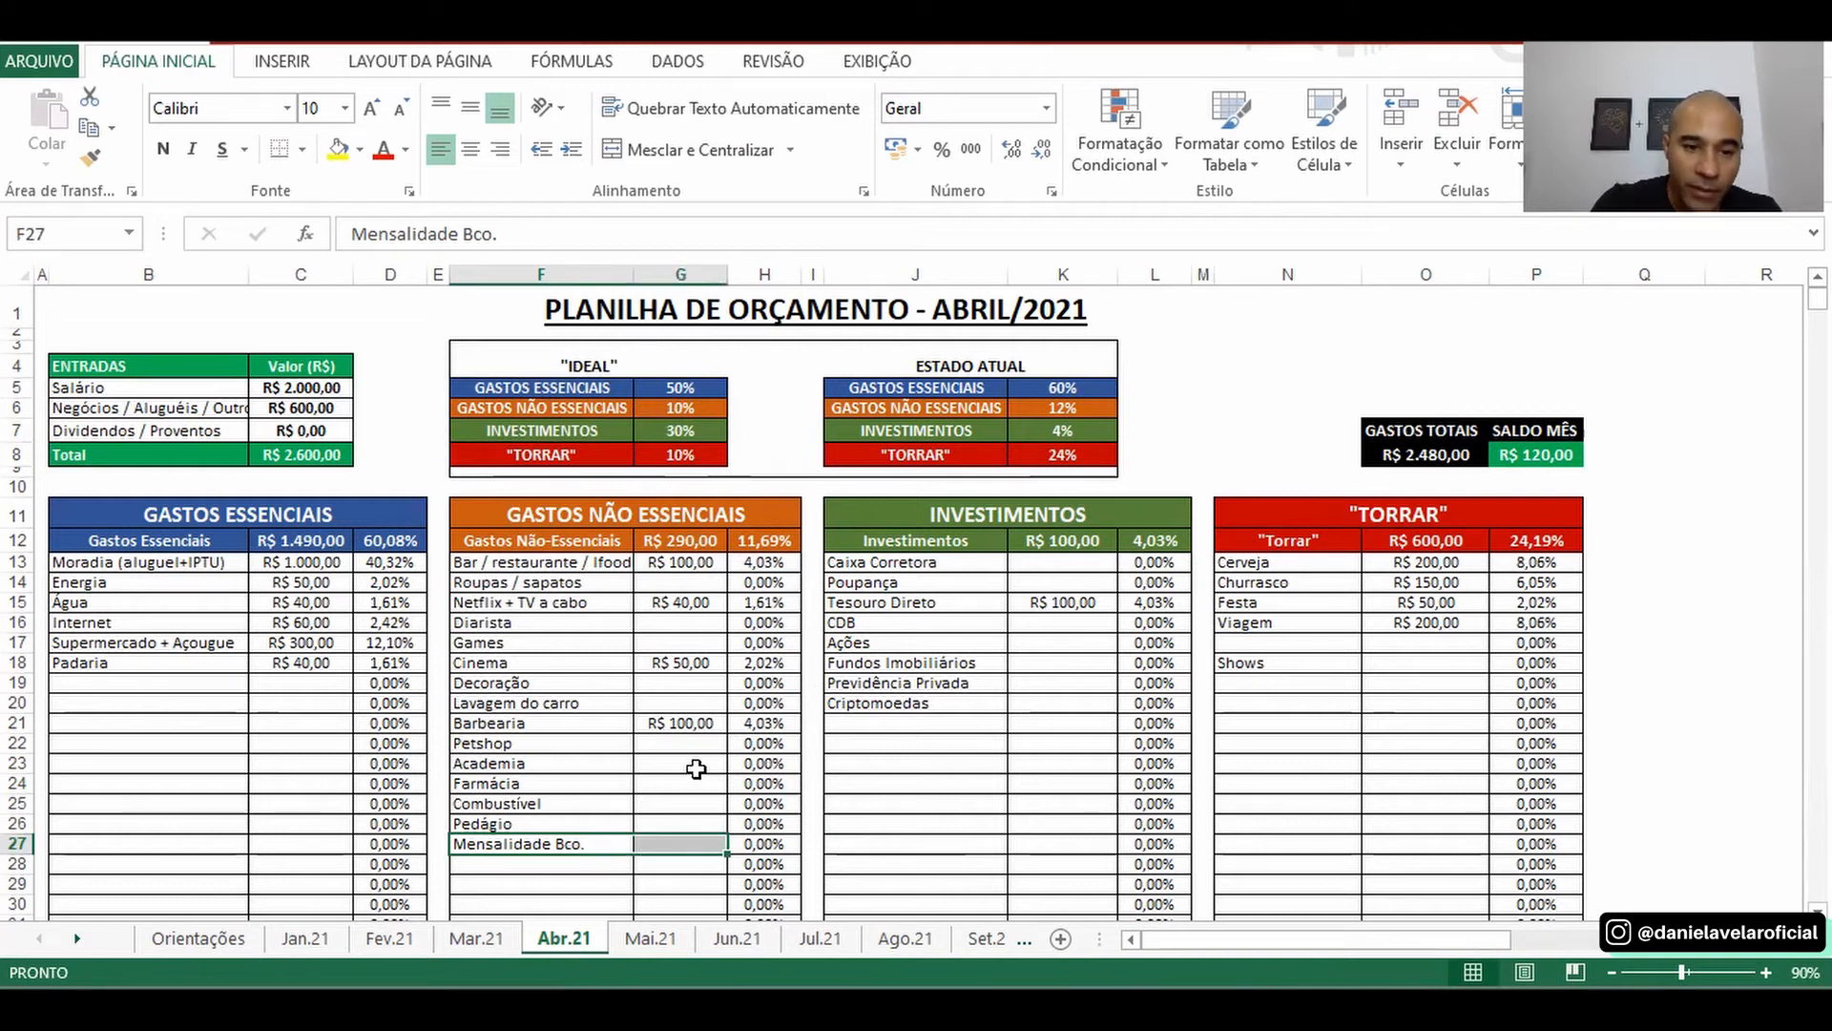
# - Clear the Cinema amount in G18 and the Bar / restaurante / Ifood amount in G13 of the Gastos Não Essenciais table
pyautogui.click(661, 662)
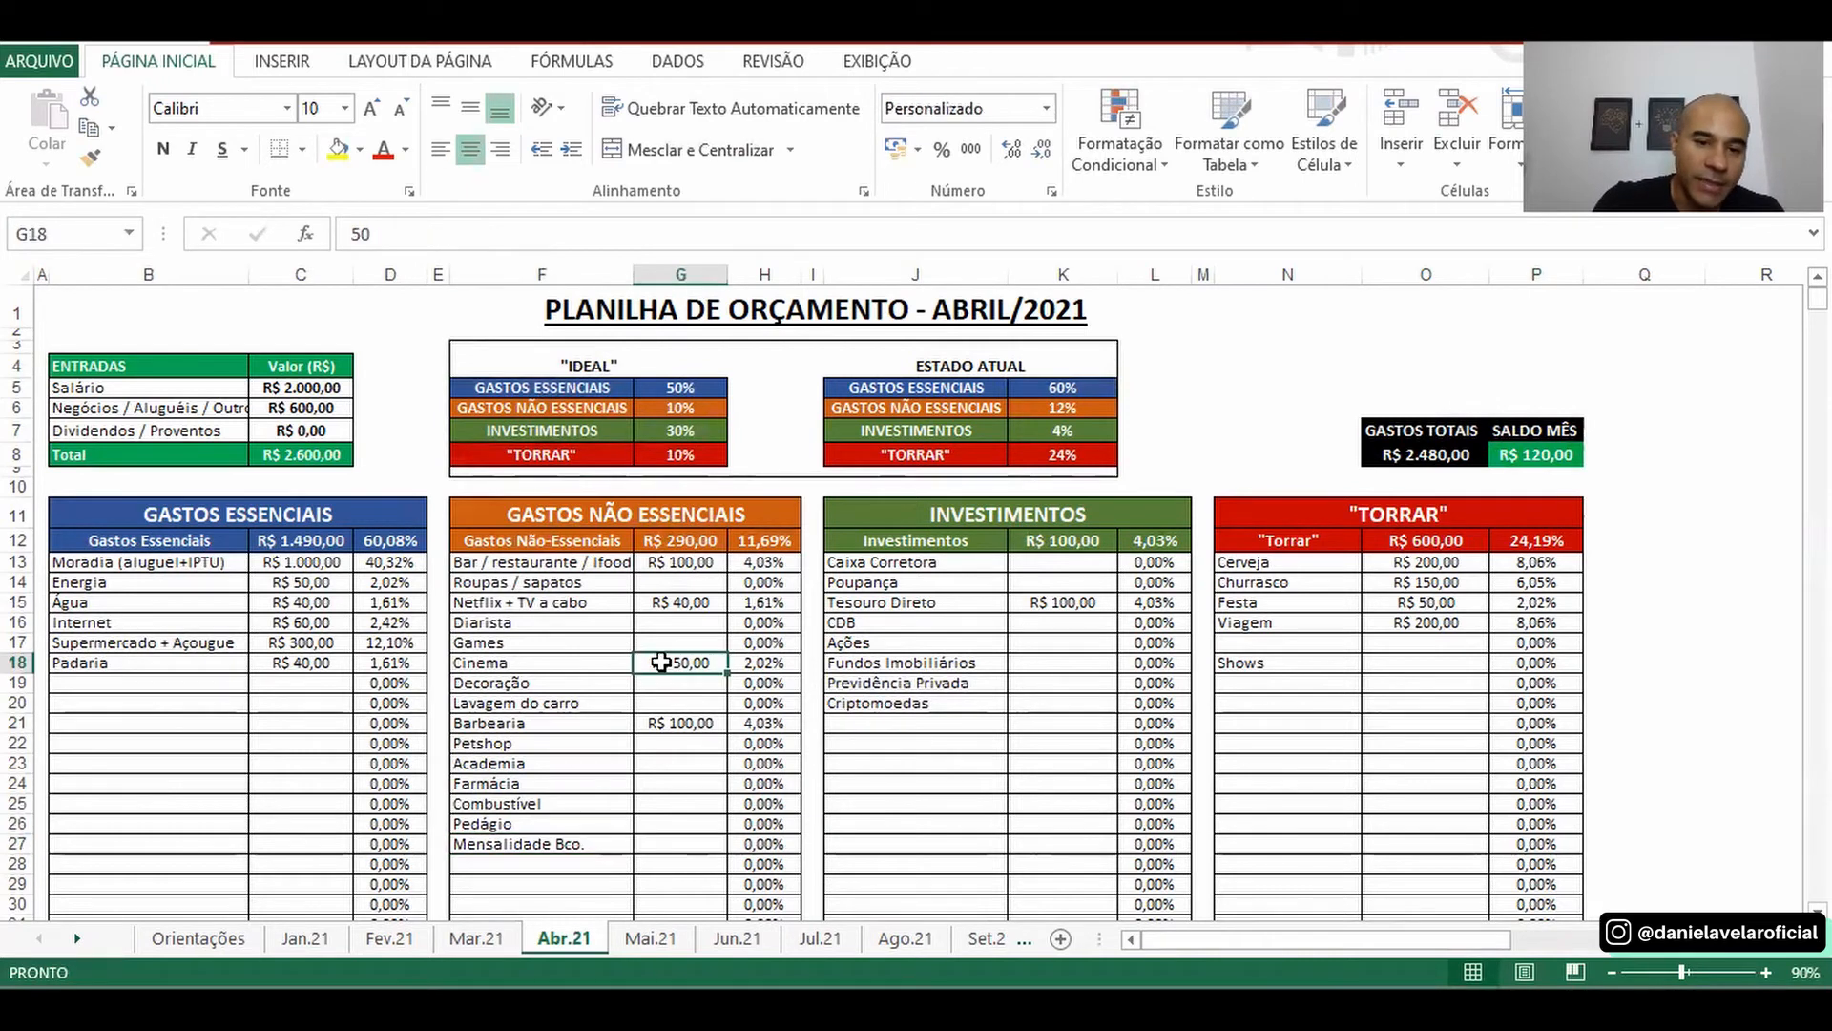
pyautogui.press('Delete')
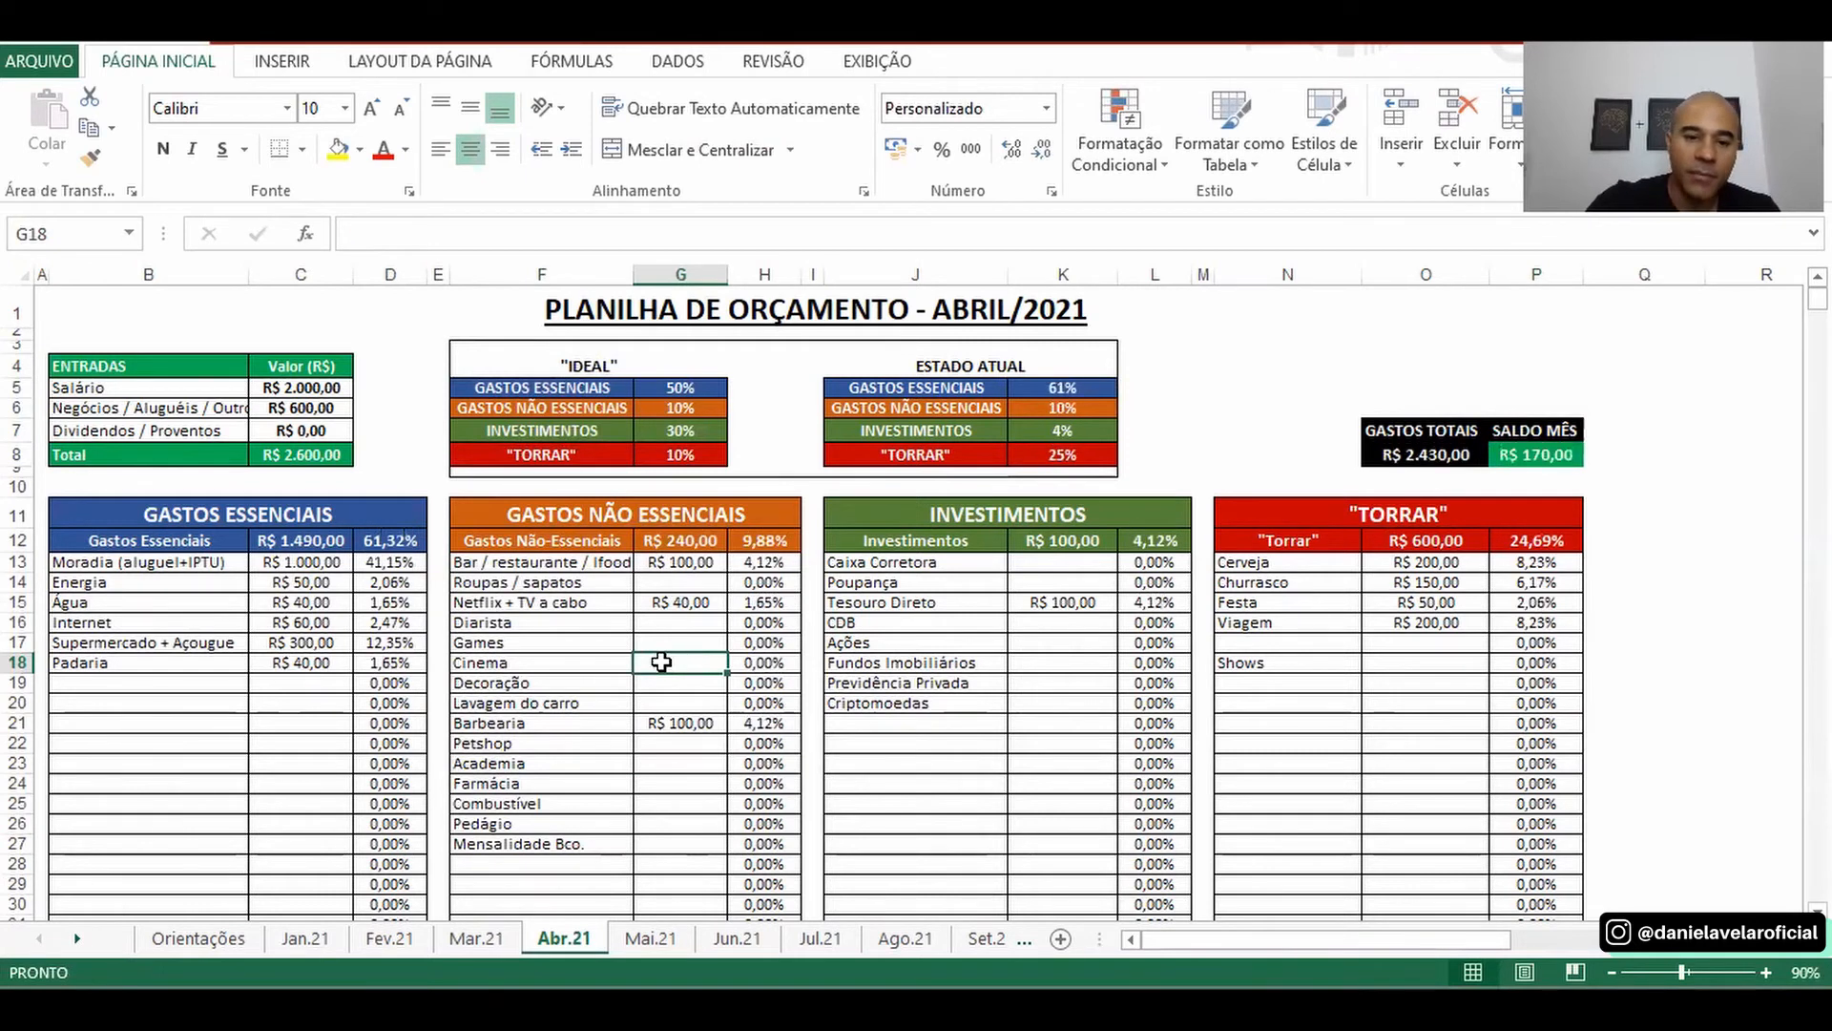
pyautogui.click(700, 563)
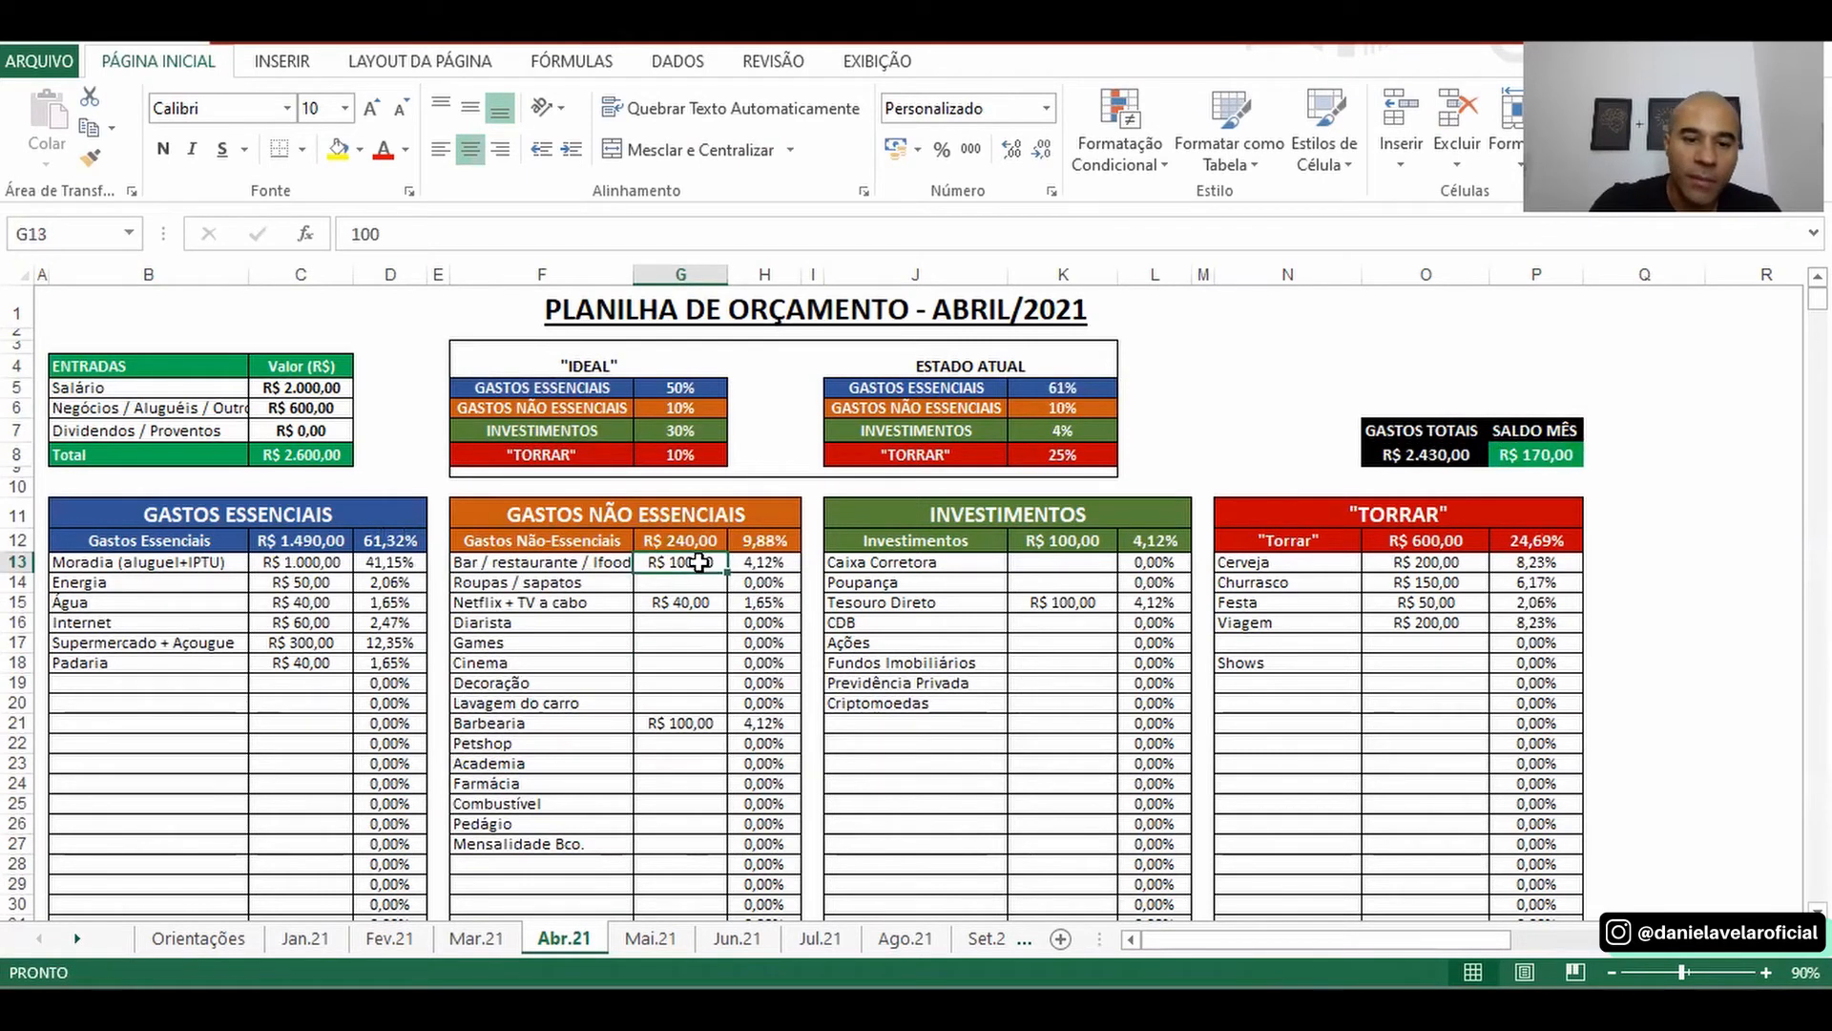
pyautogui.press('Delete')
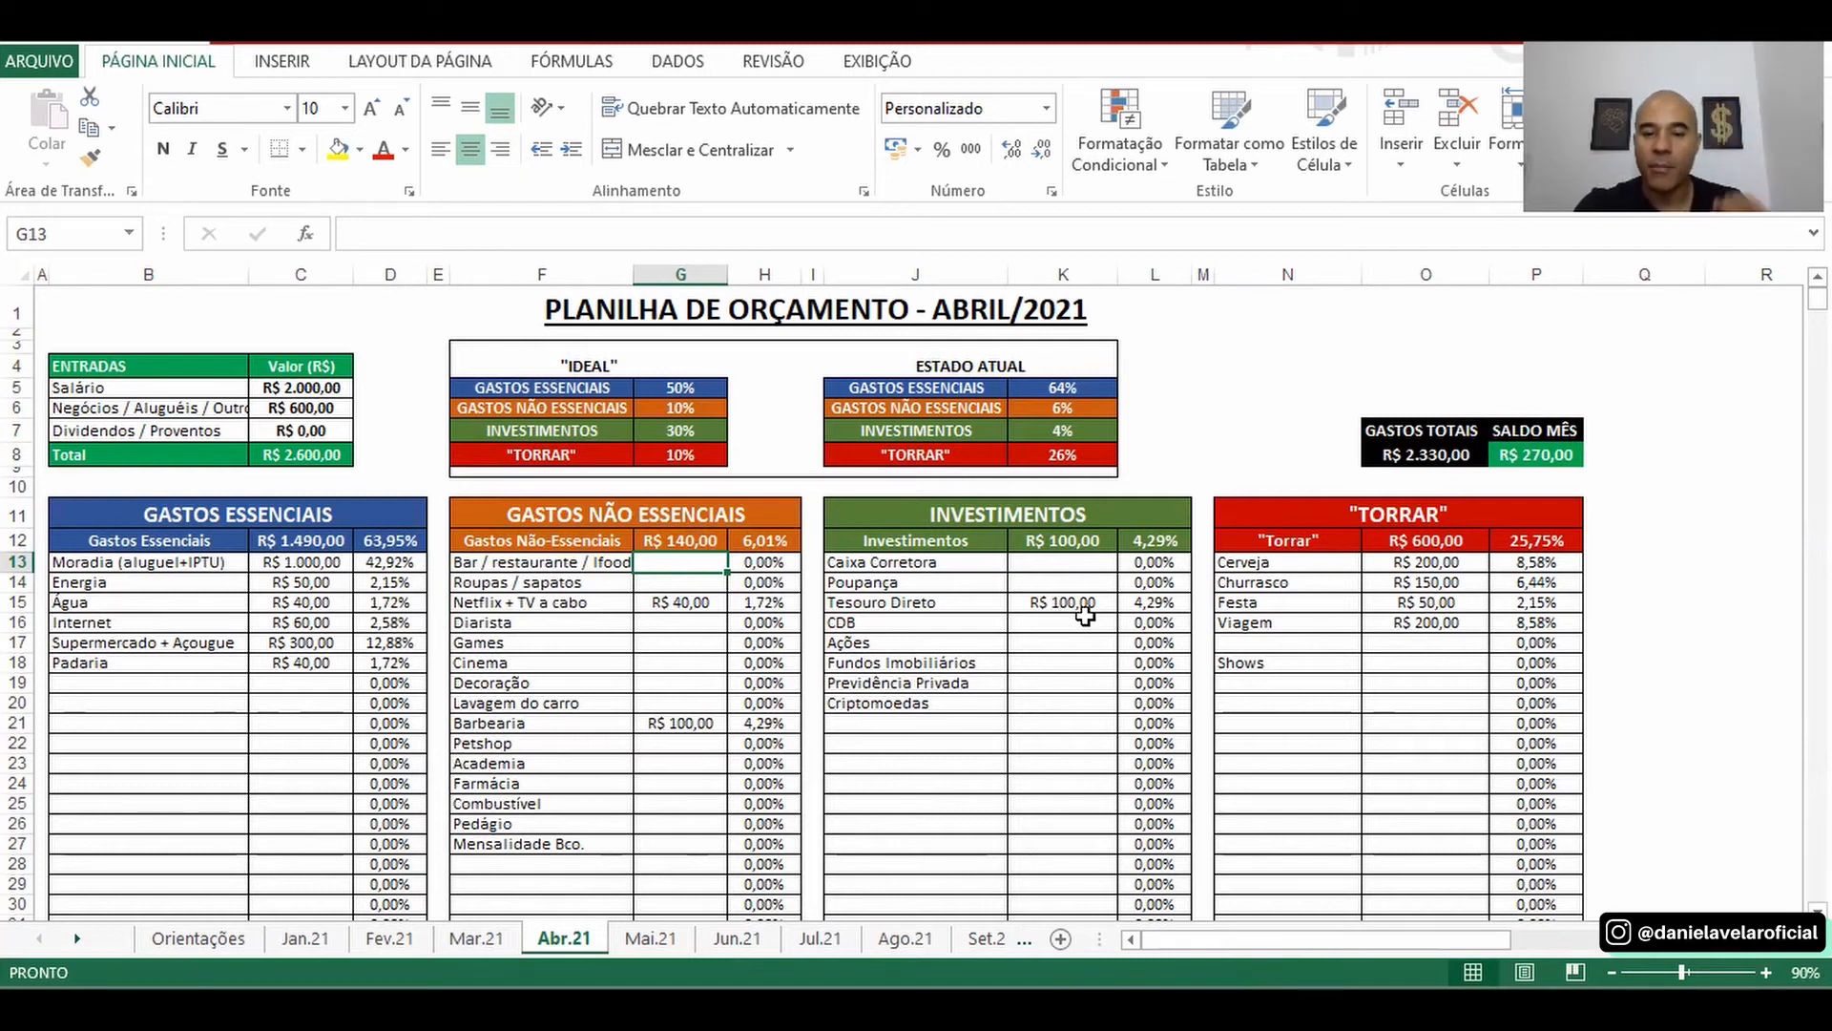
# - Set the Fundos Imobiliários amount in cell K18 of the Investimentos table to 200,00
pyautogui.click(1062, 661)
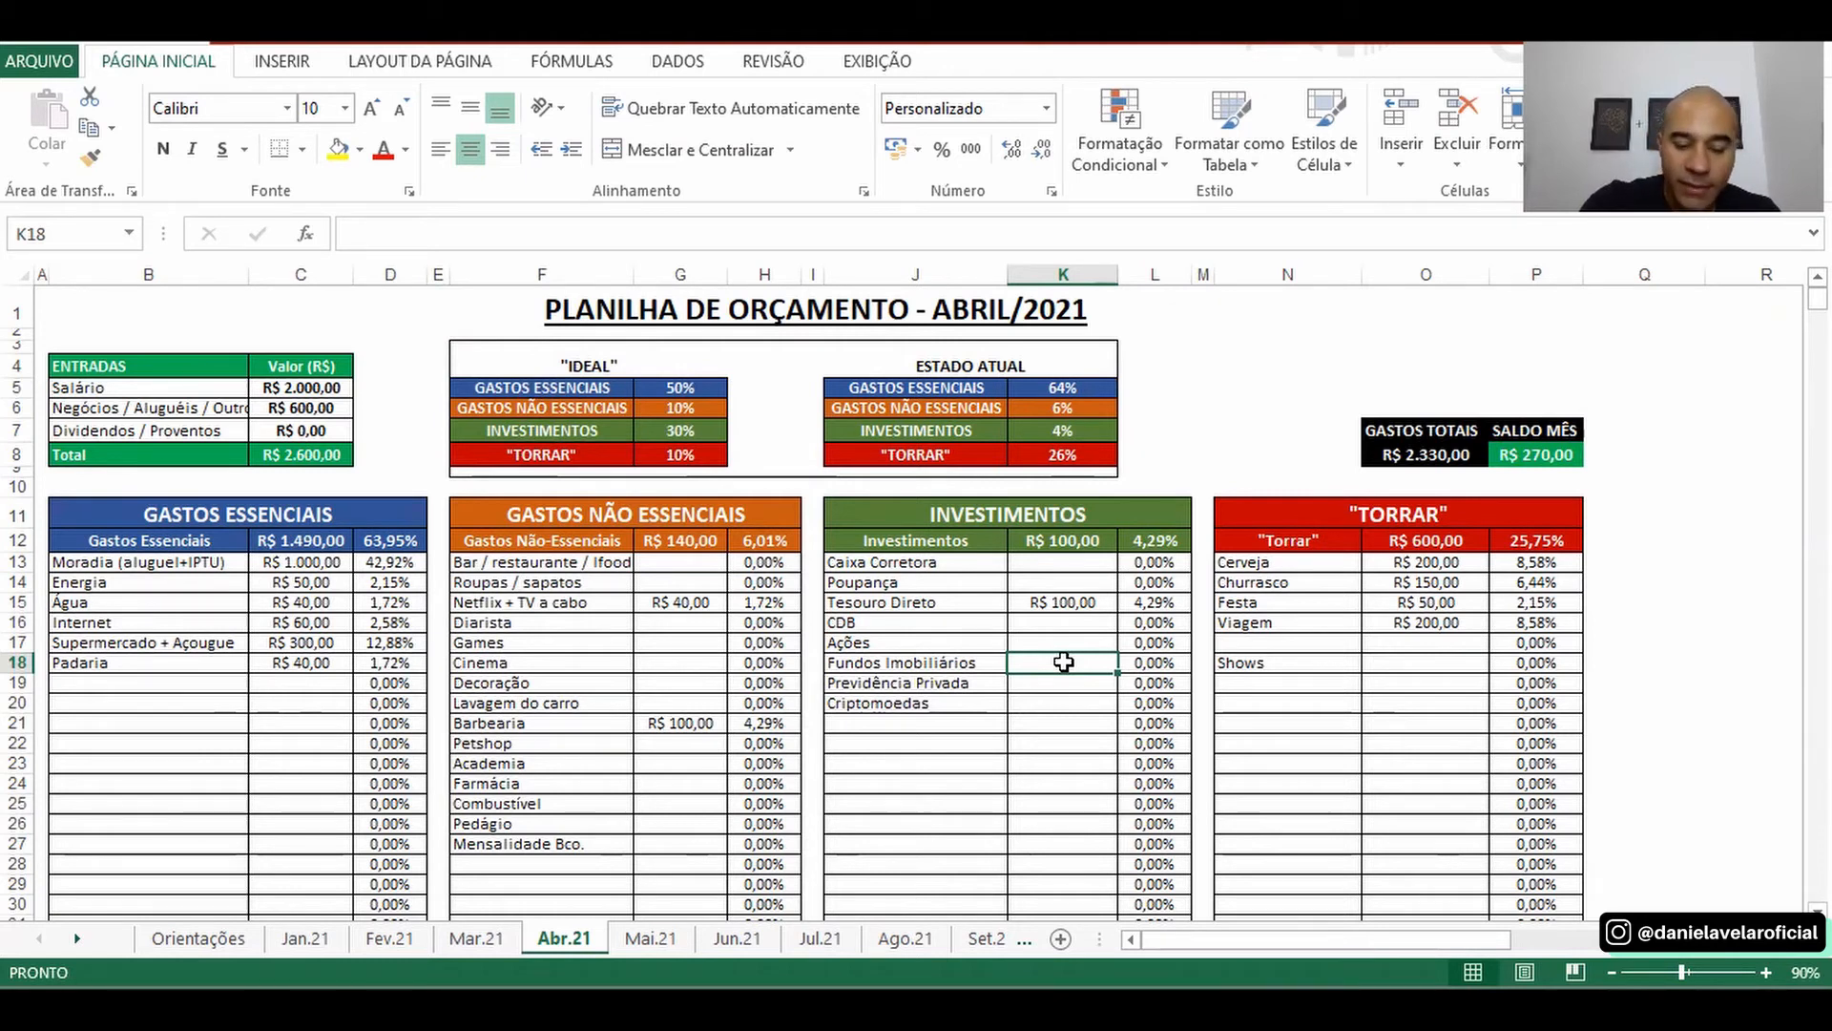
pyautogui.write('200,00')
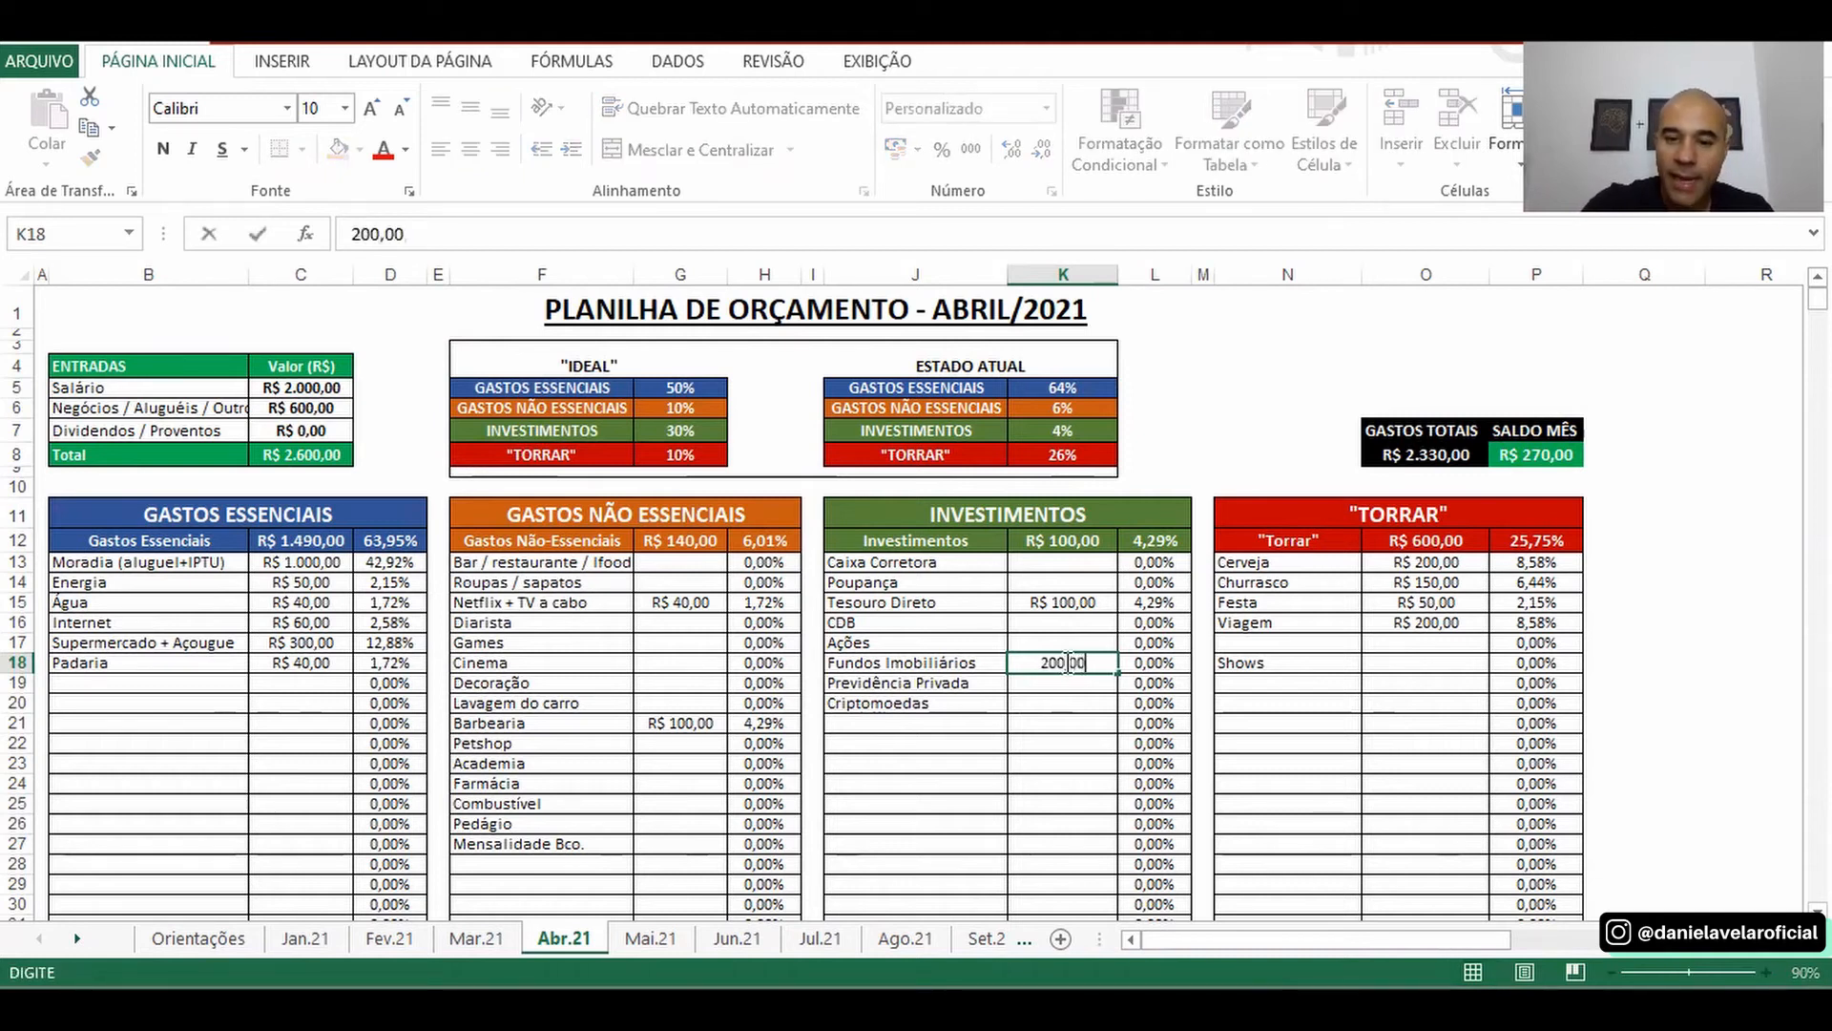
pyautogui.press('Return')
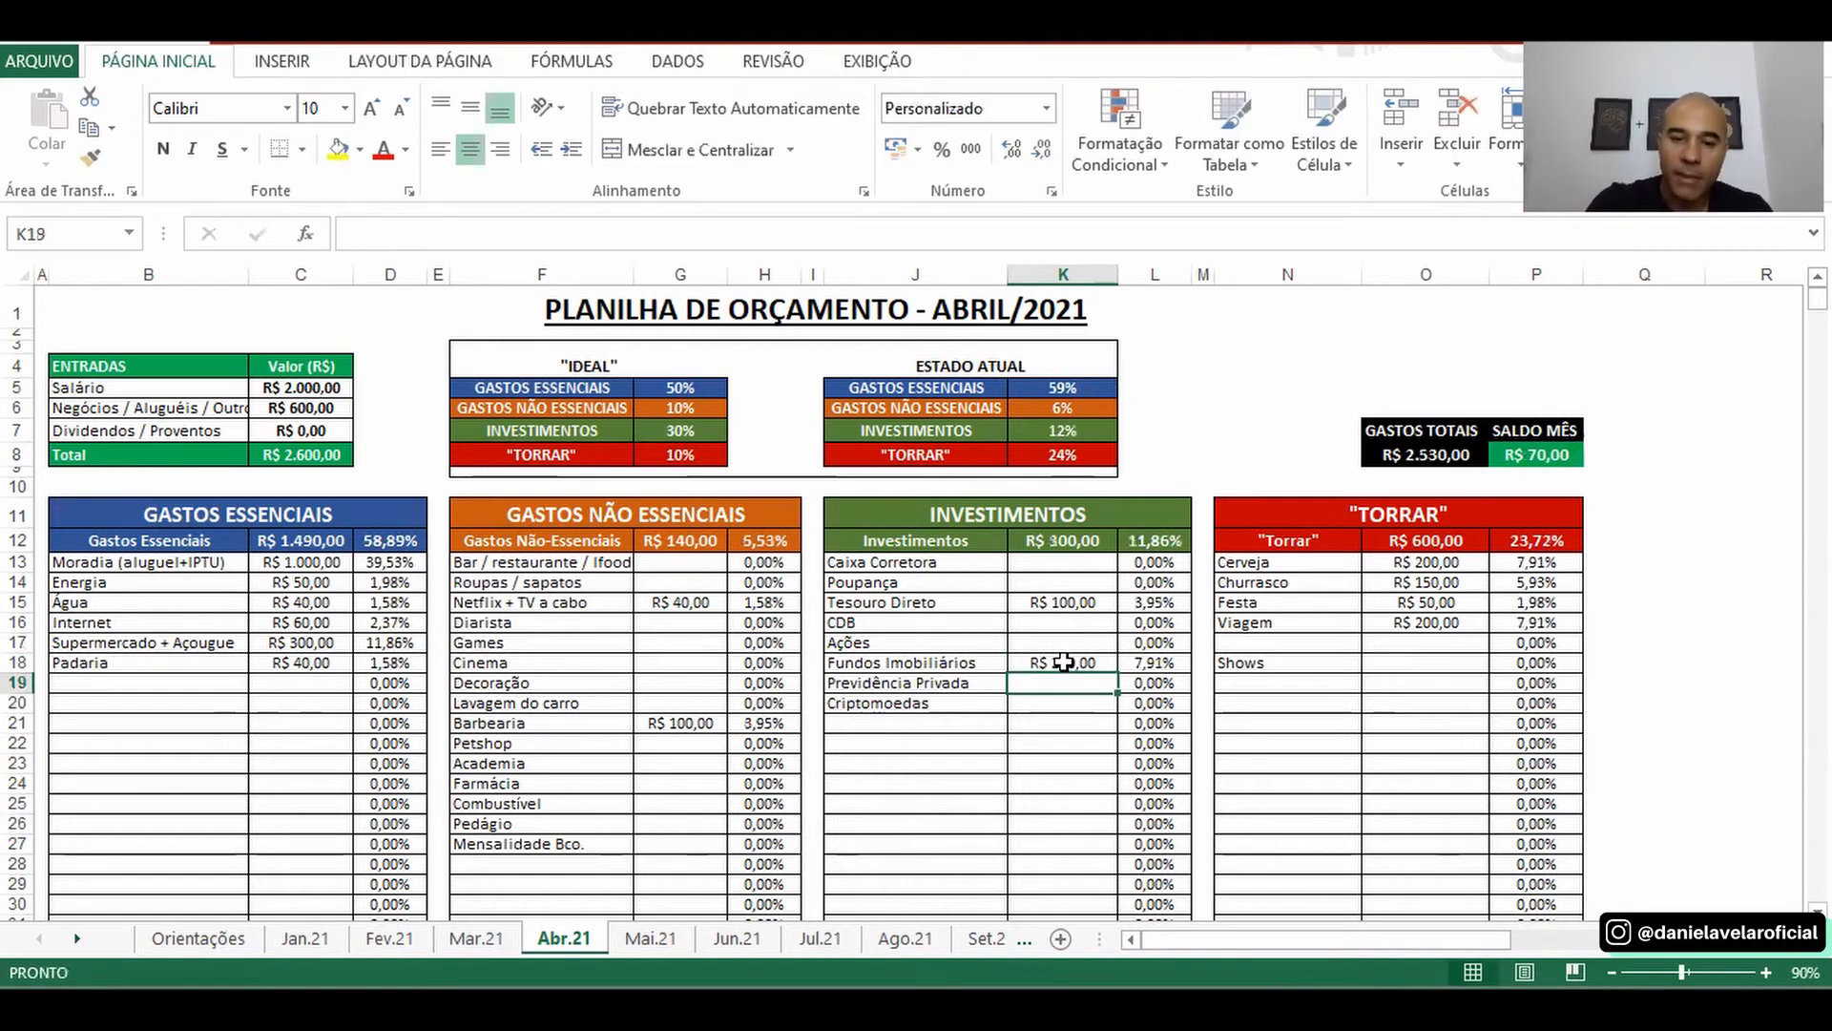
# - Review the Tesouro Direto and Fundos Imobiliários amounts, and compare the Investimentos share in Estado Atual with the "Ideal" distribution
pyautogui.click(1080, 703)
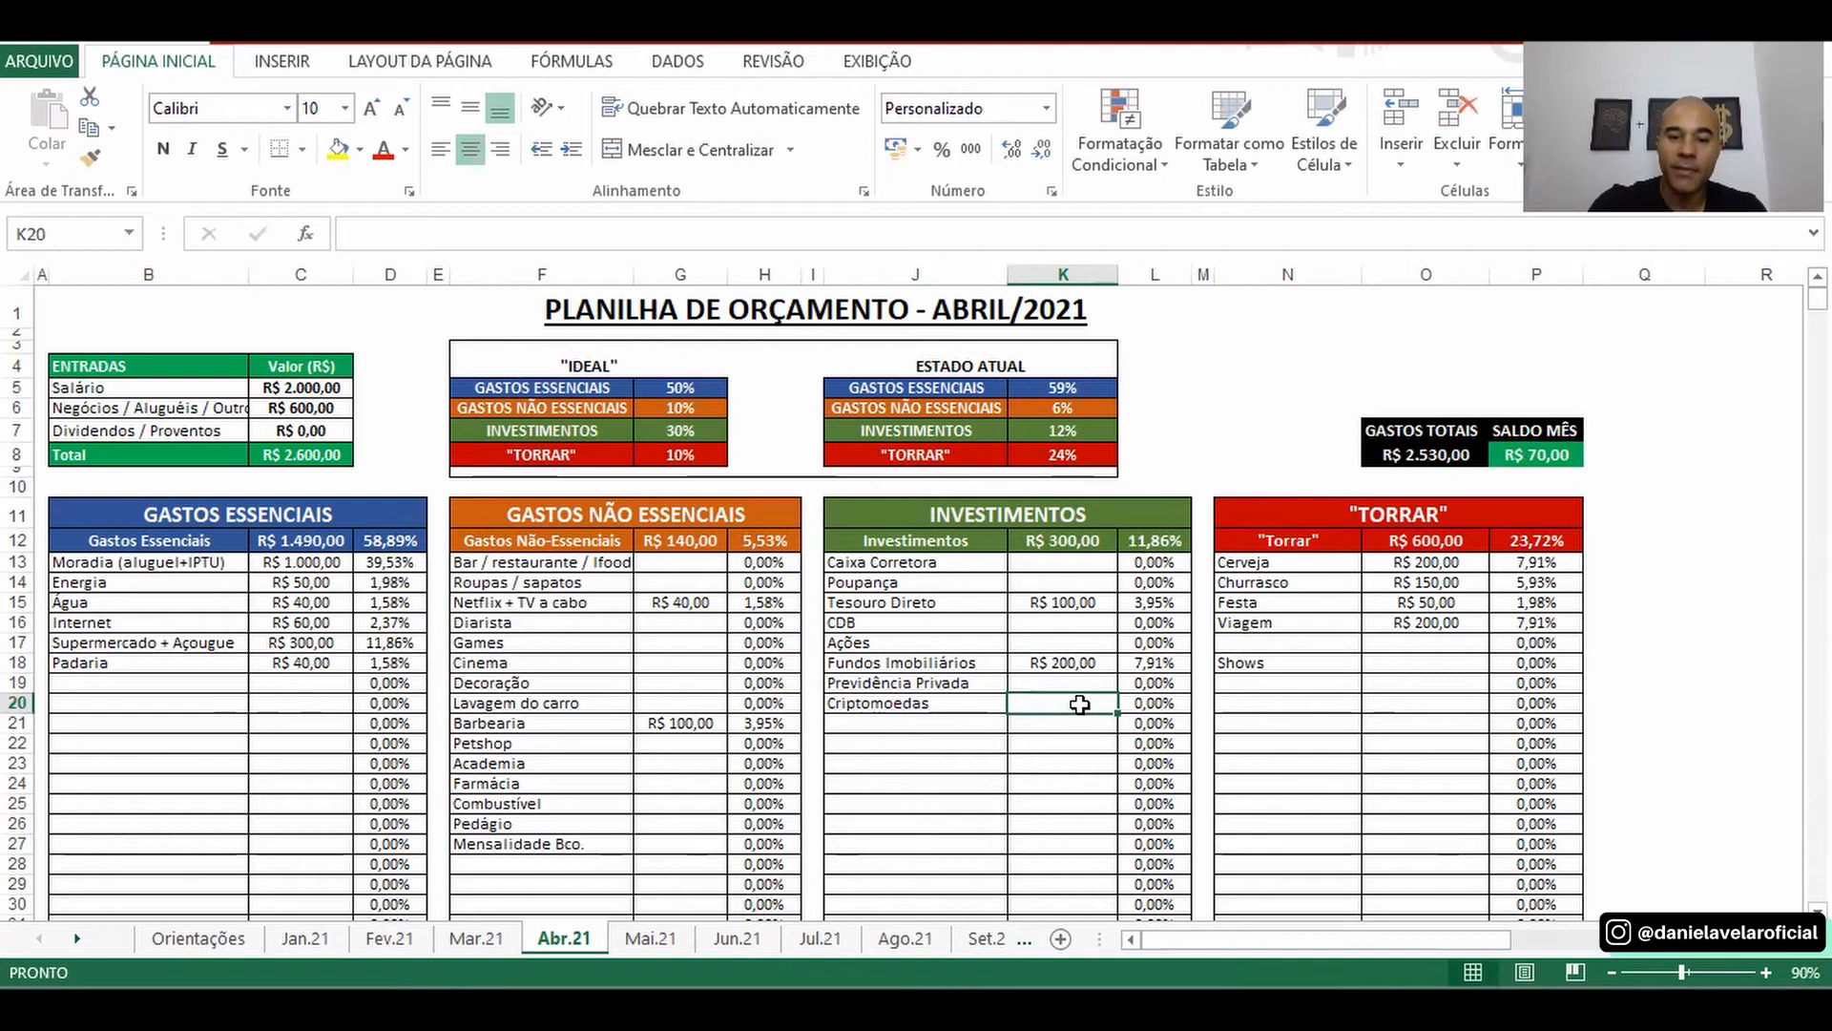
pyautogui.click(1086, 668)
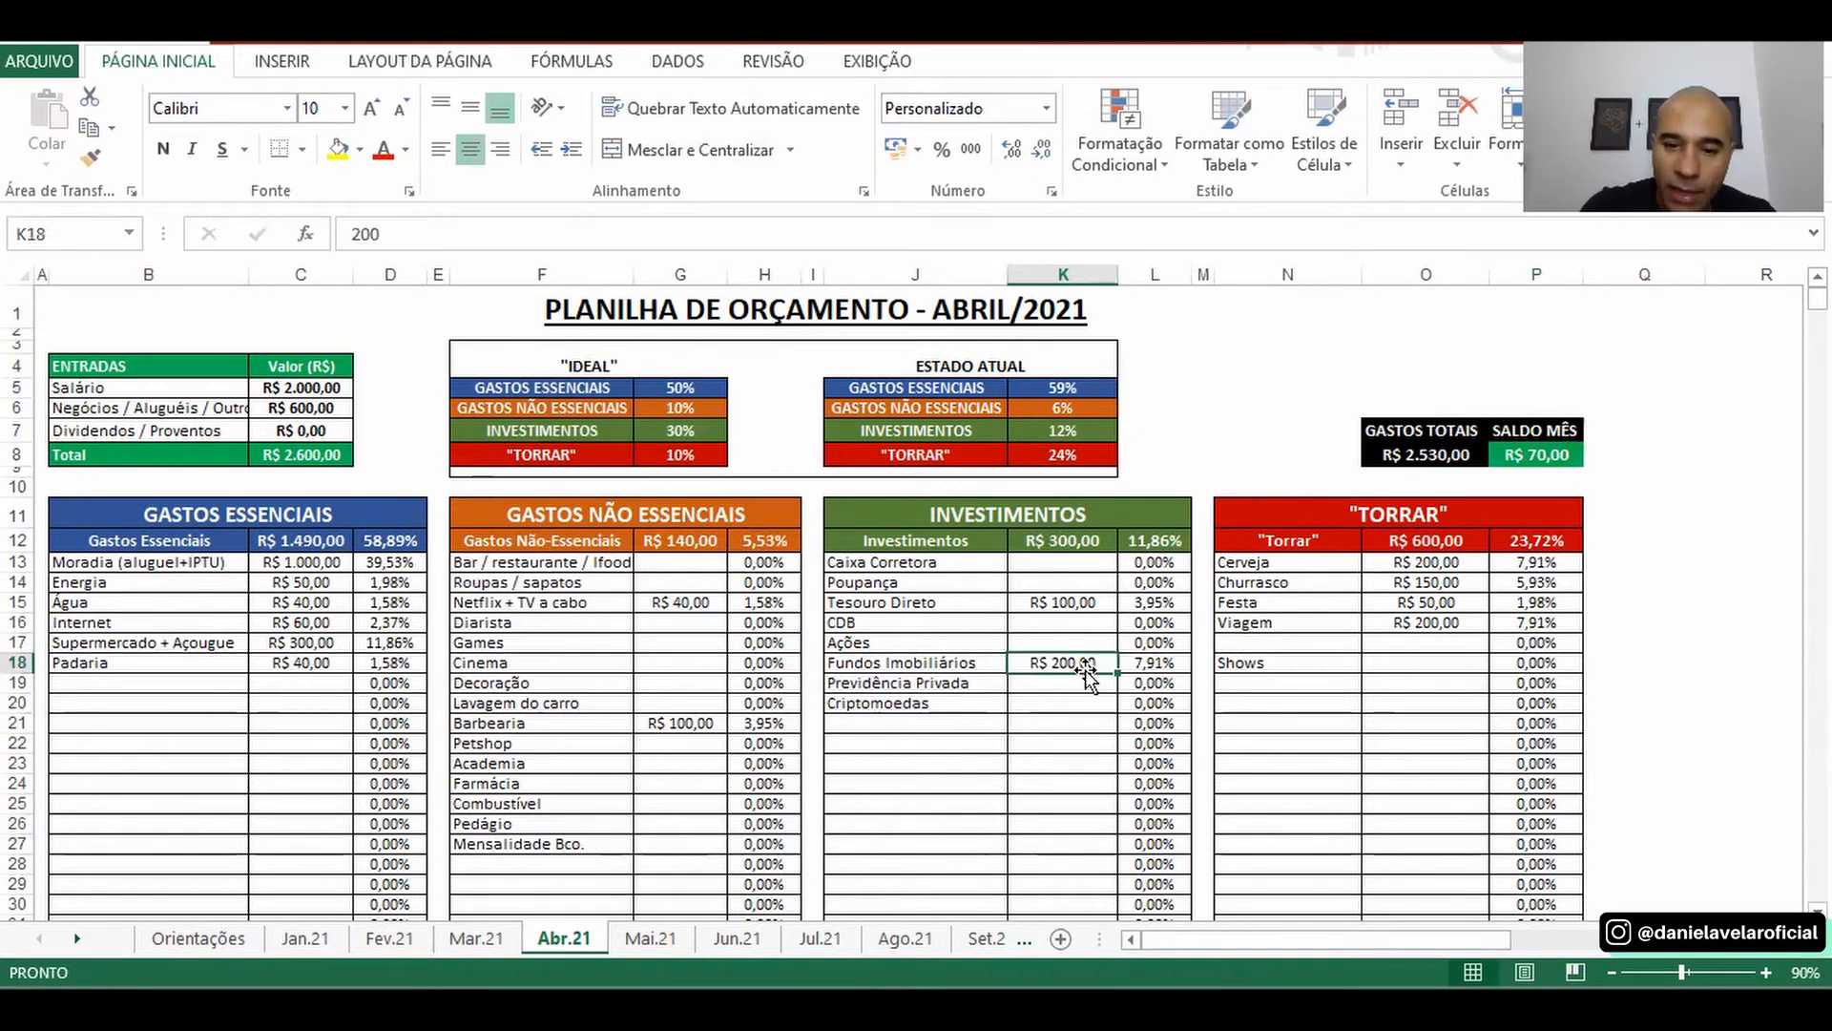
pyautogui.click(1082, 599)
pyautogui.click(1084, 679)
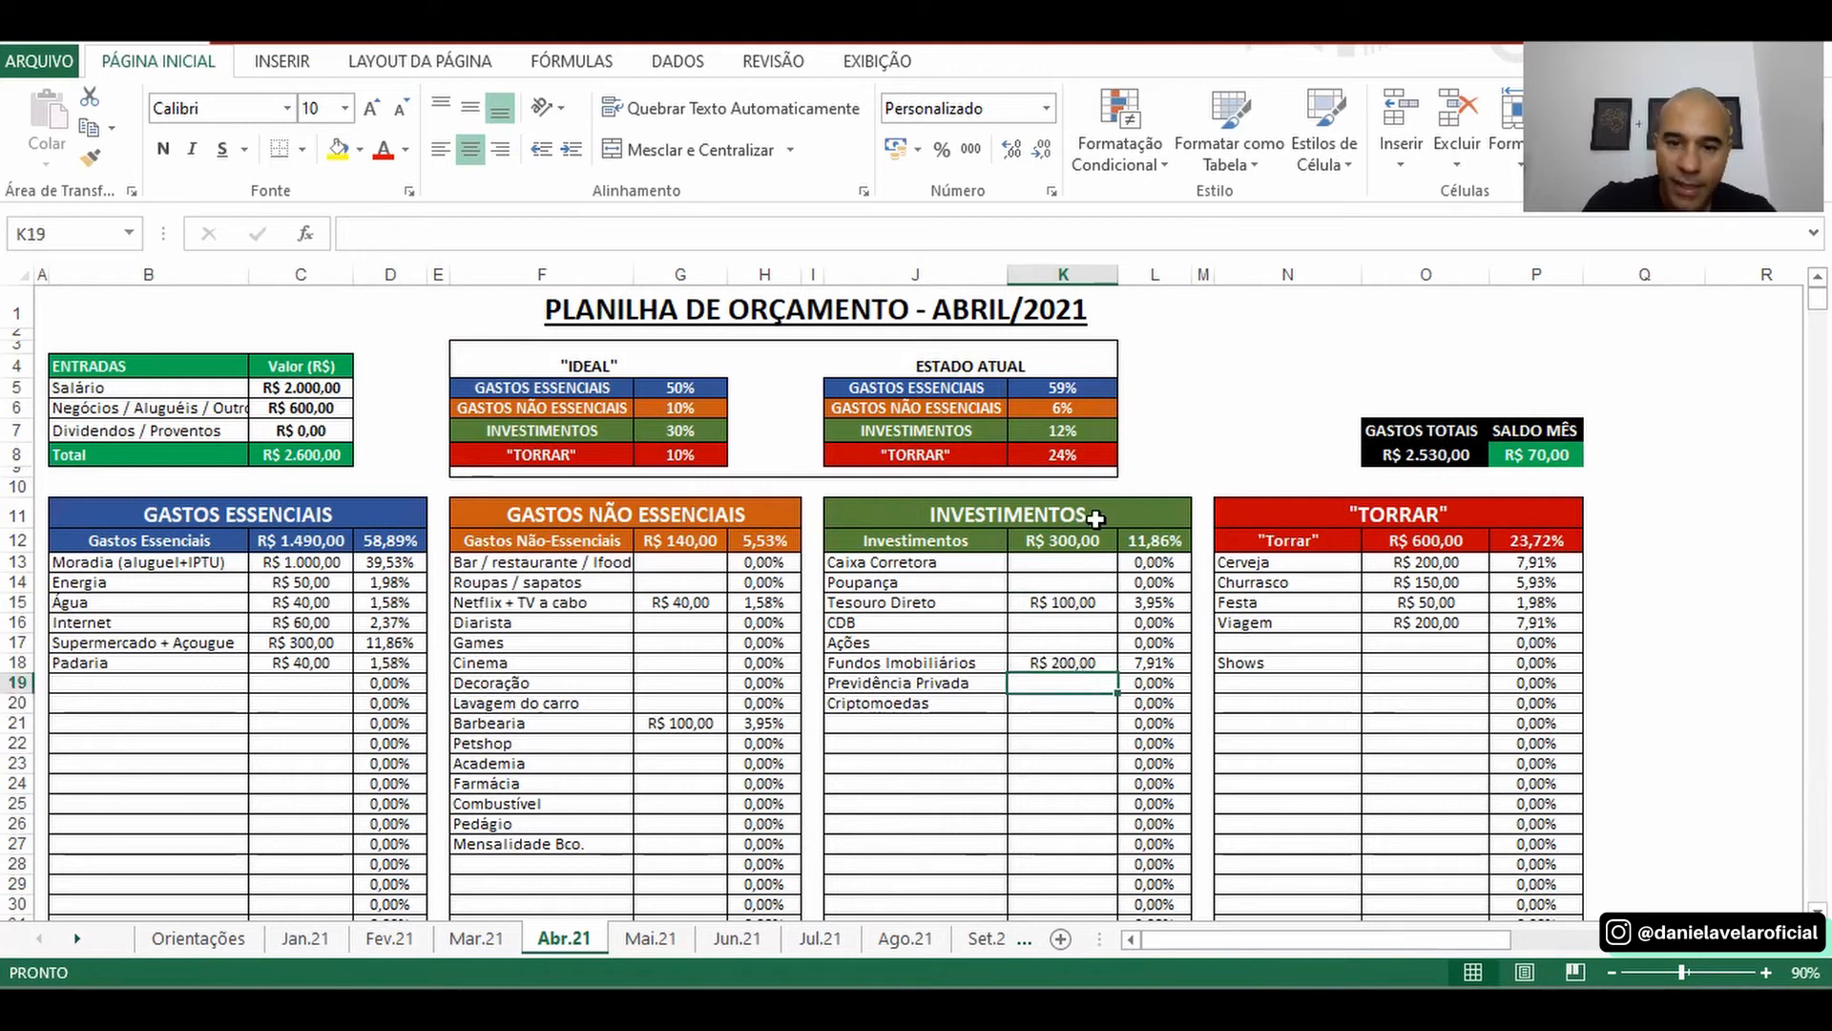
pyautogui.click(1082, 427)
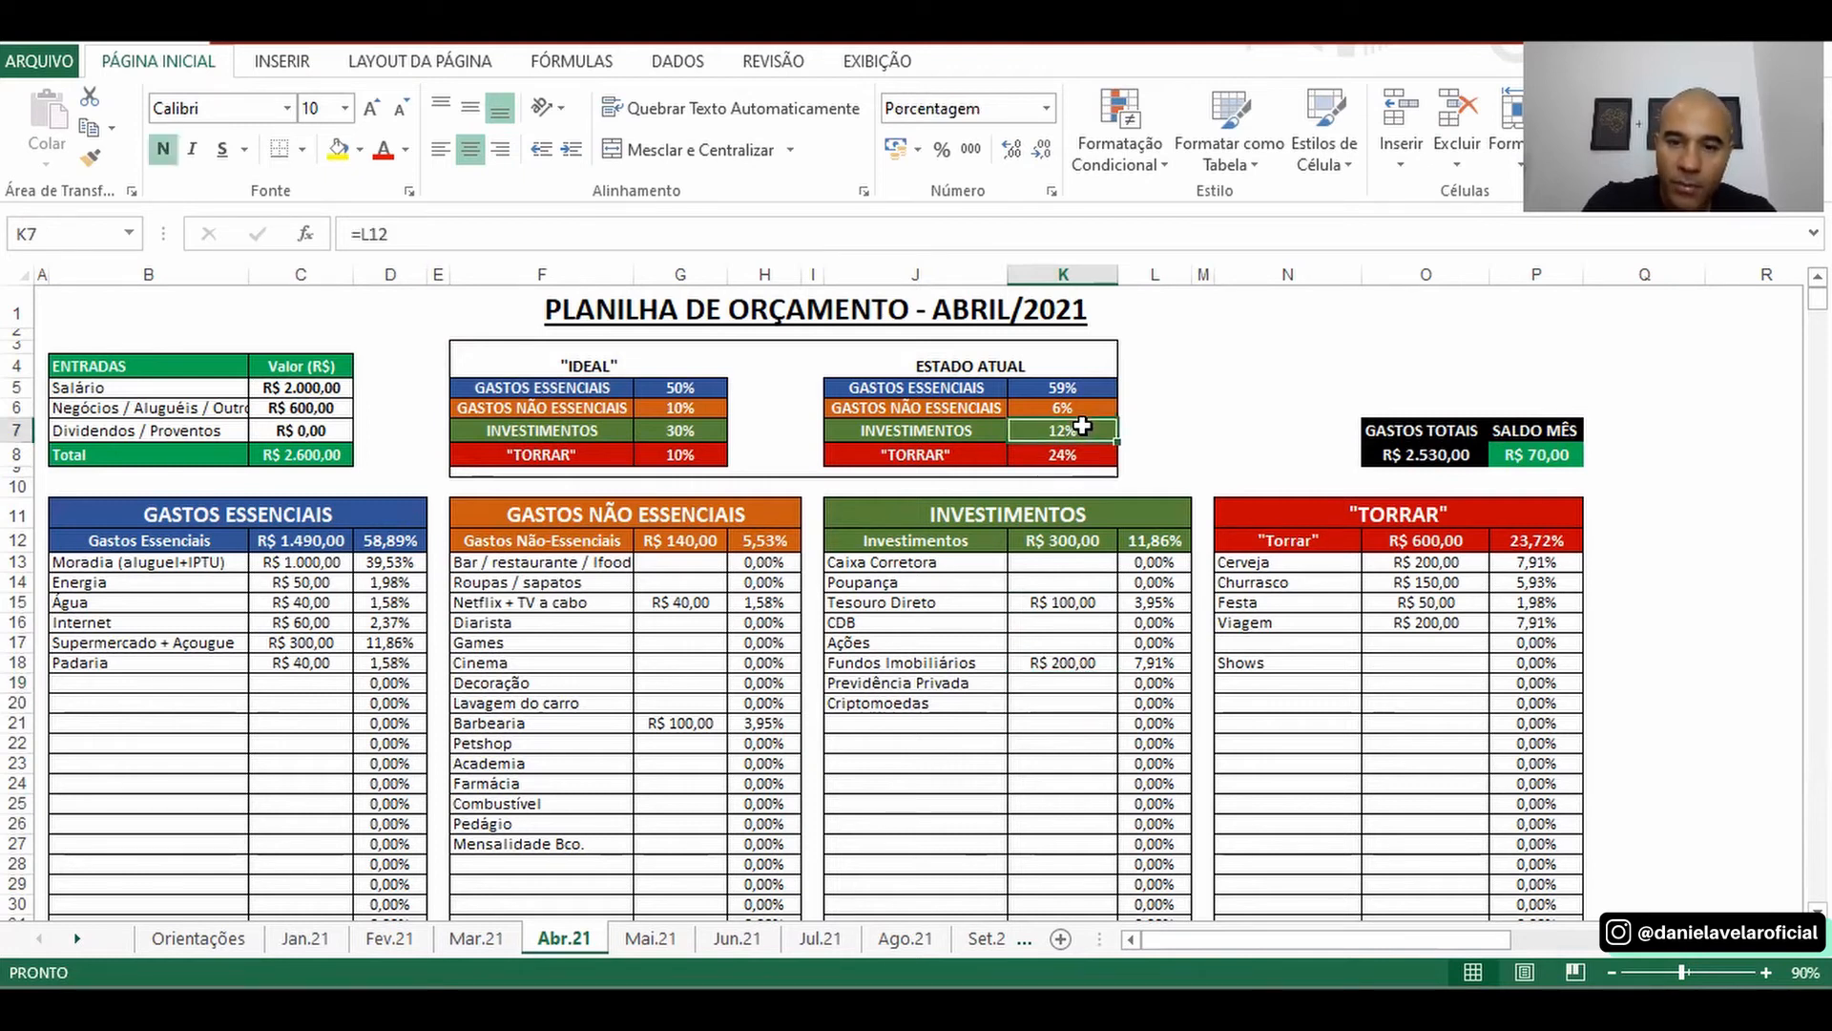
pyautogui.click(704, 431)
pyautogui.moveTo(530, 331); pyautogui.dragTo(711, 473)
pyautogui.click(616, 579)
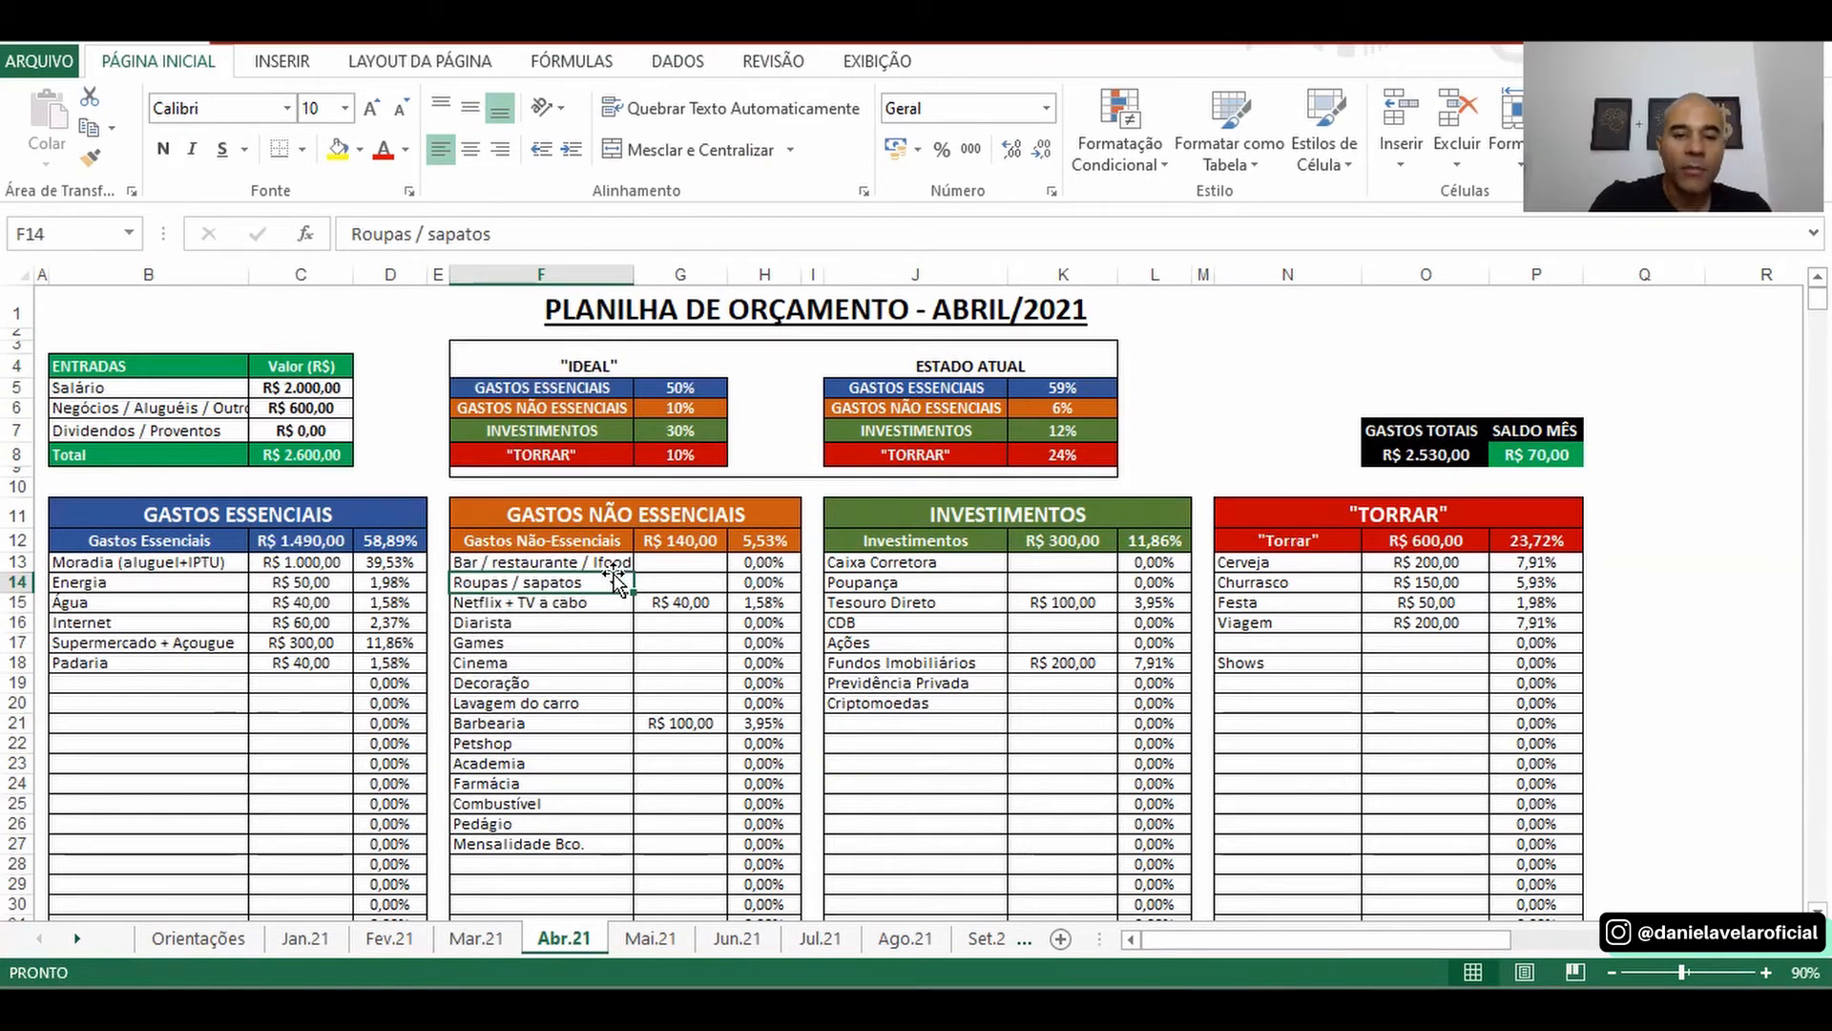
# - Review the Moradia amount and the Gastos Não Essenciais items from Bar / restaurante / Ifood down to Mensalidade Bco
pyautogui.click(327, 563)
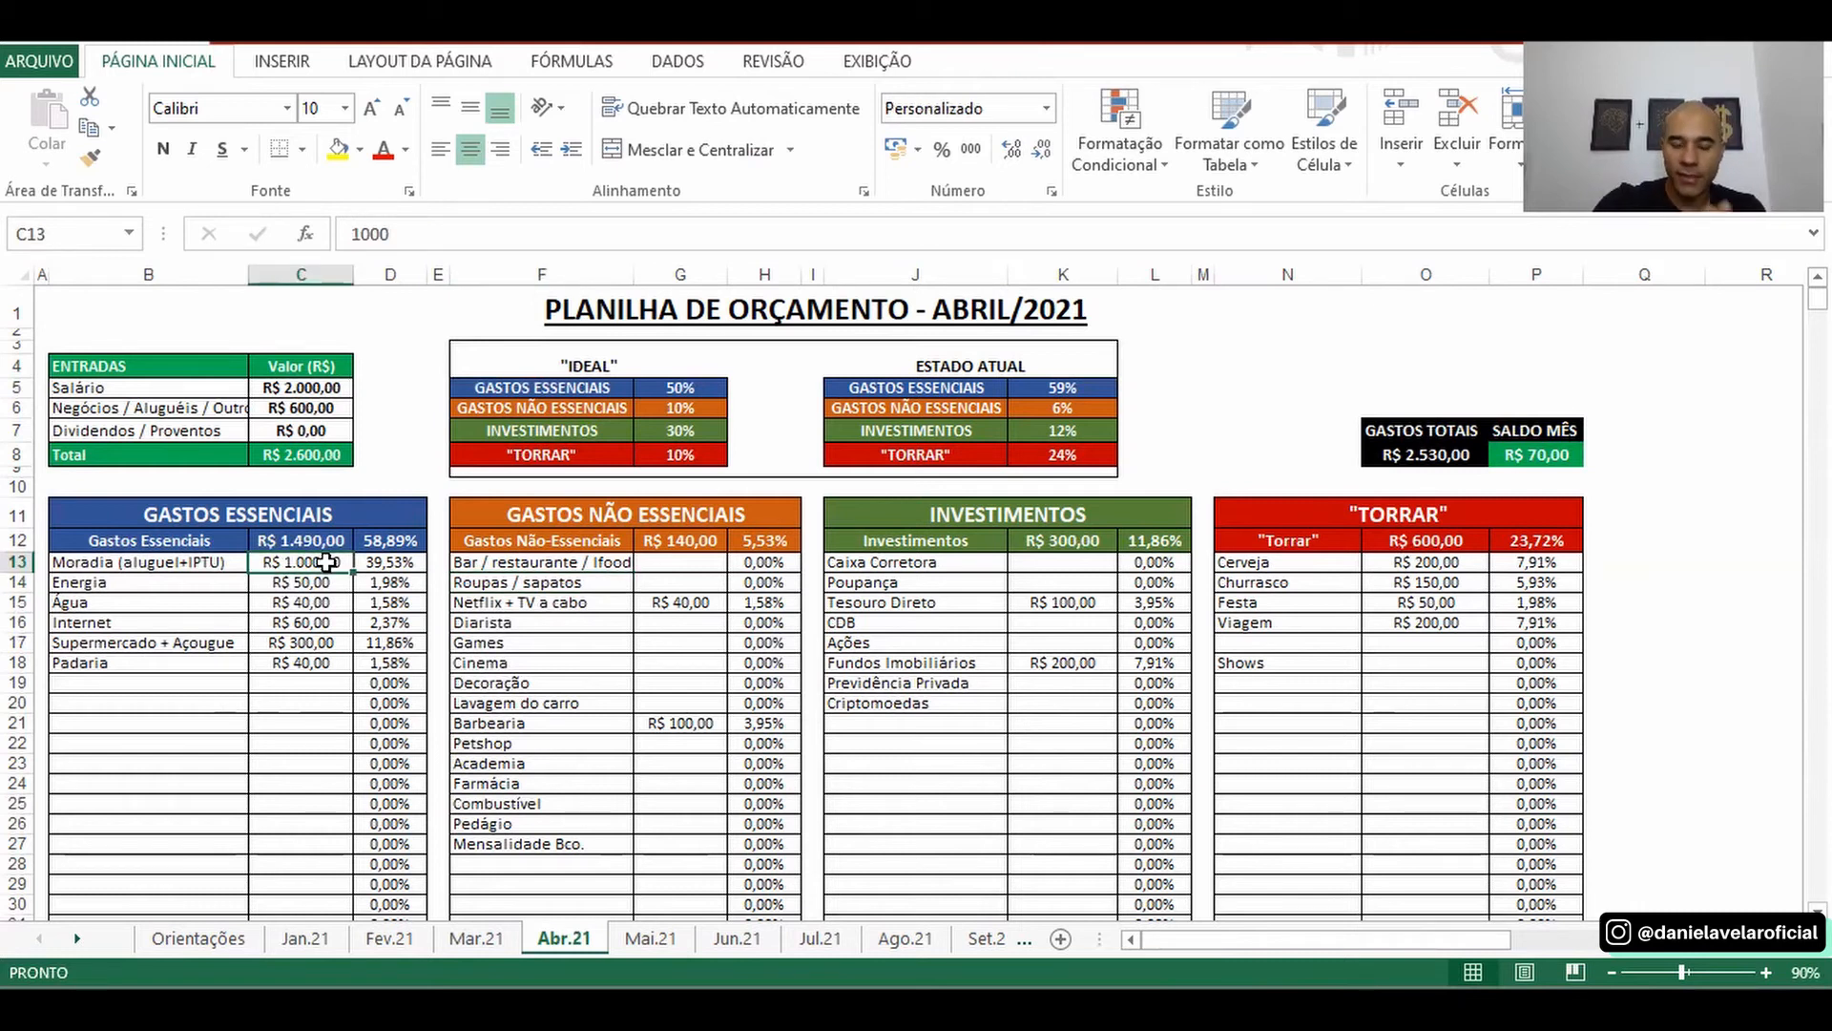
pyautogui.click(559, 645)
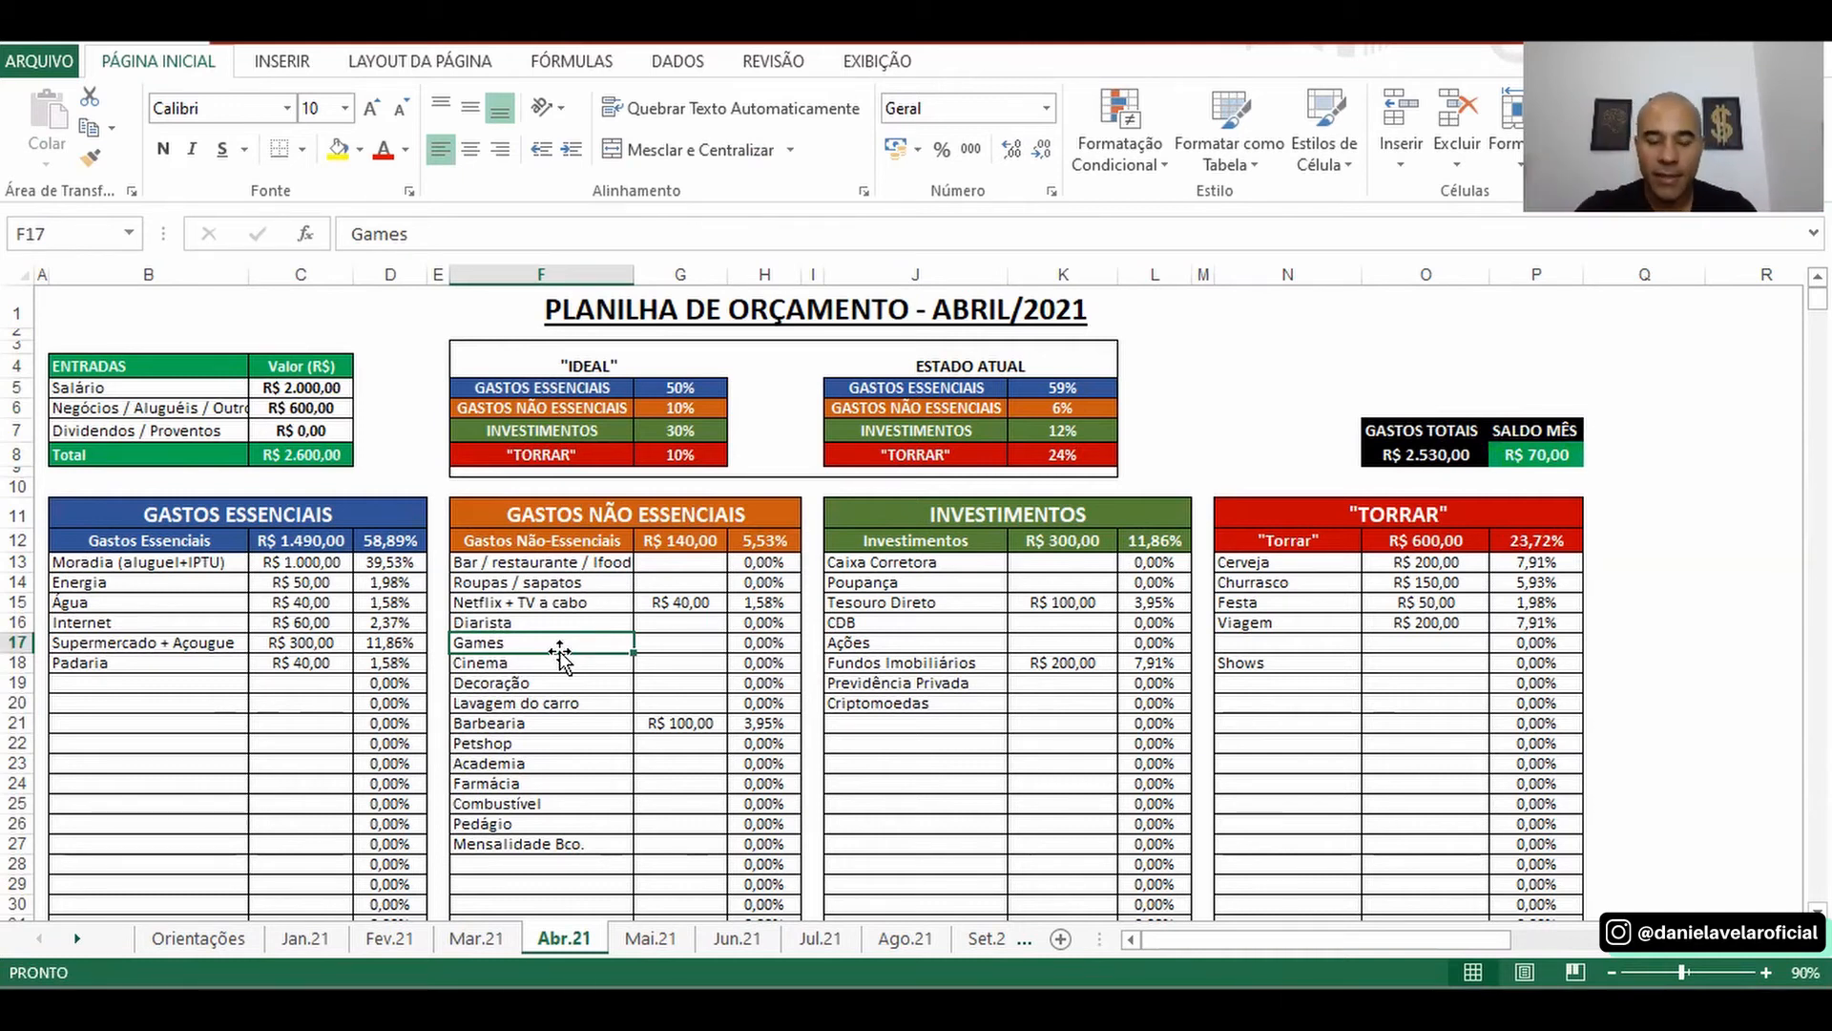
pyautogui.click(666, 702)
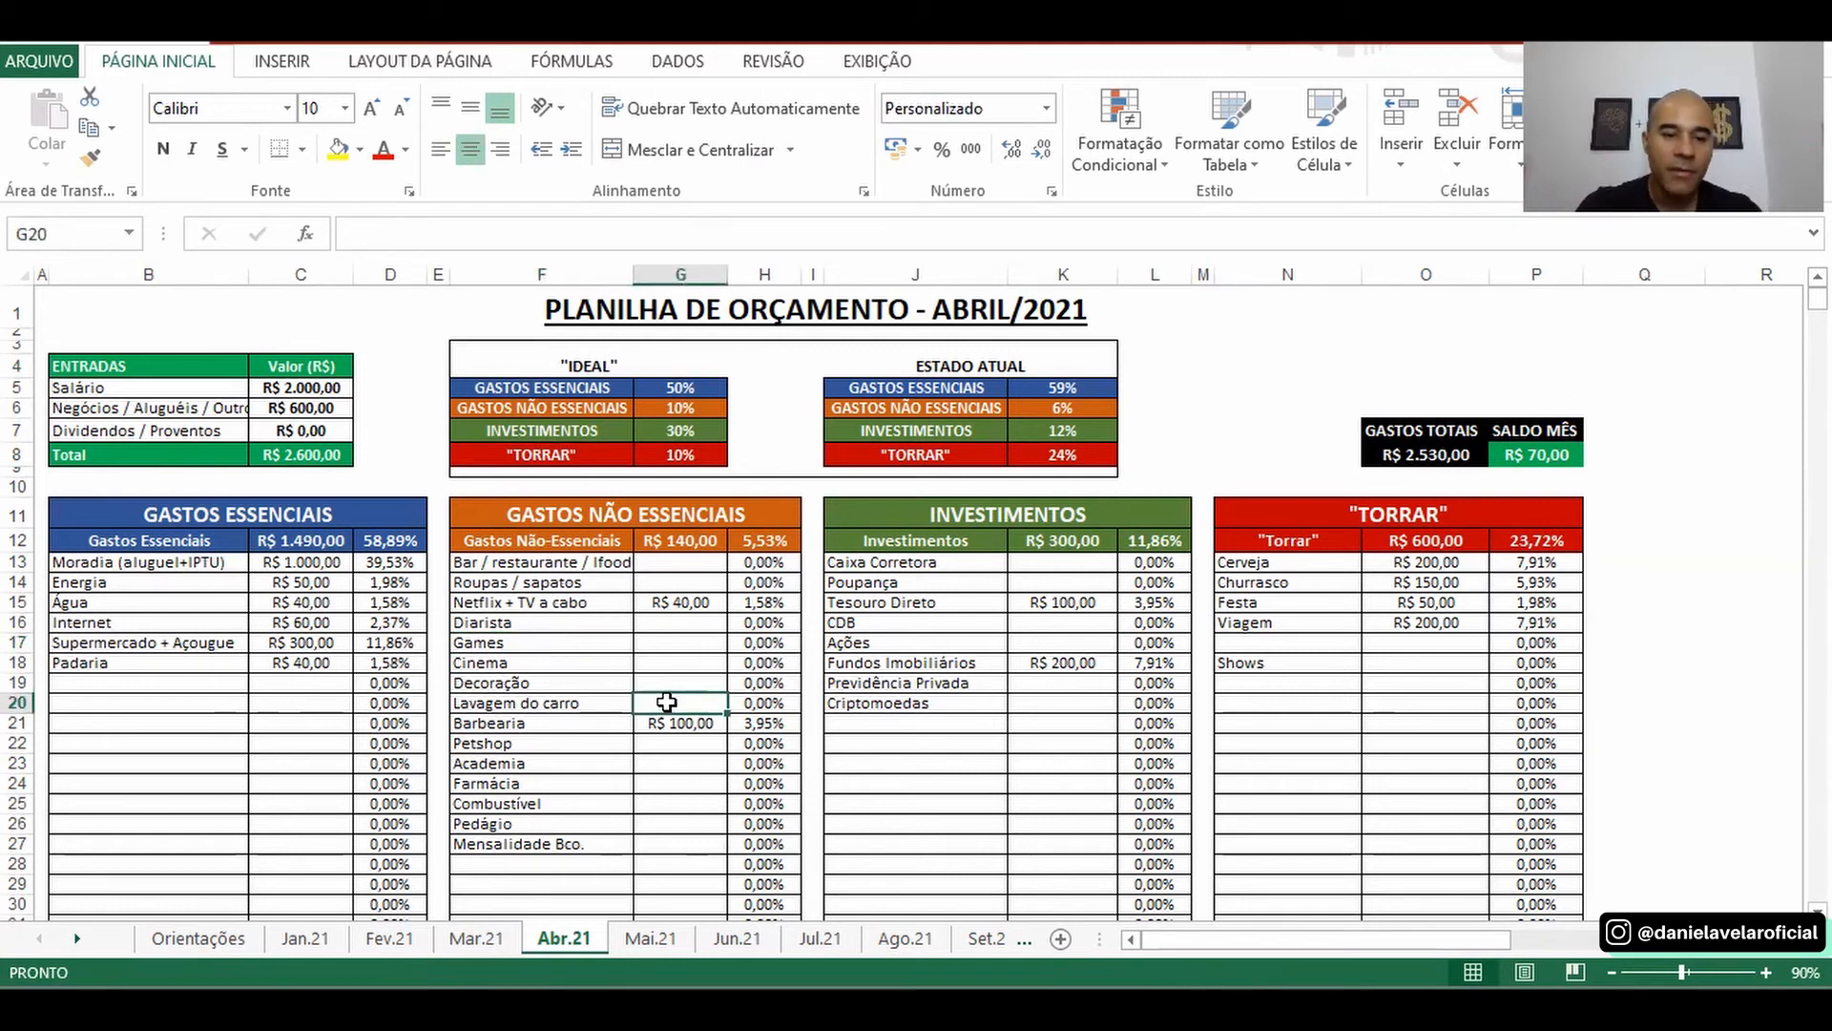
pyautogui.click(564, 619)
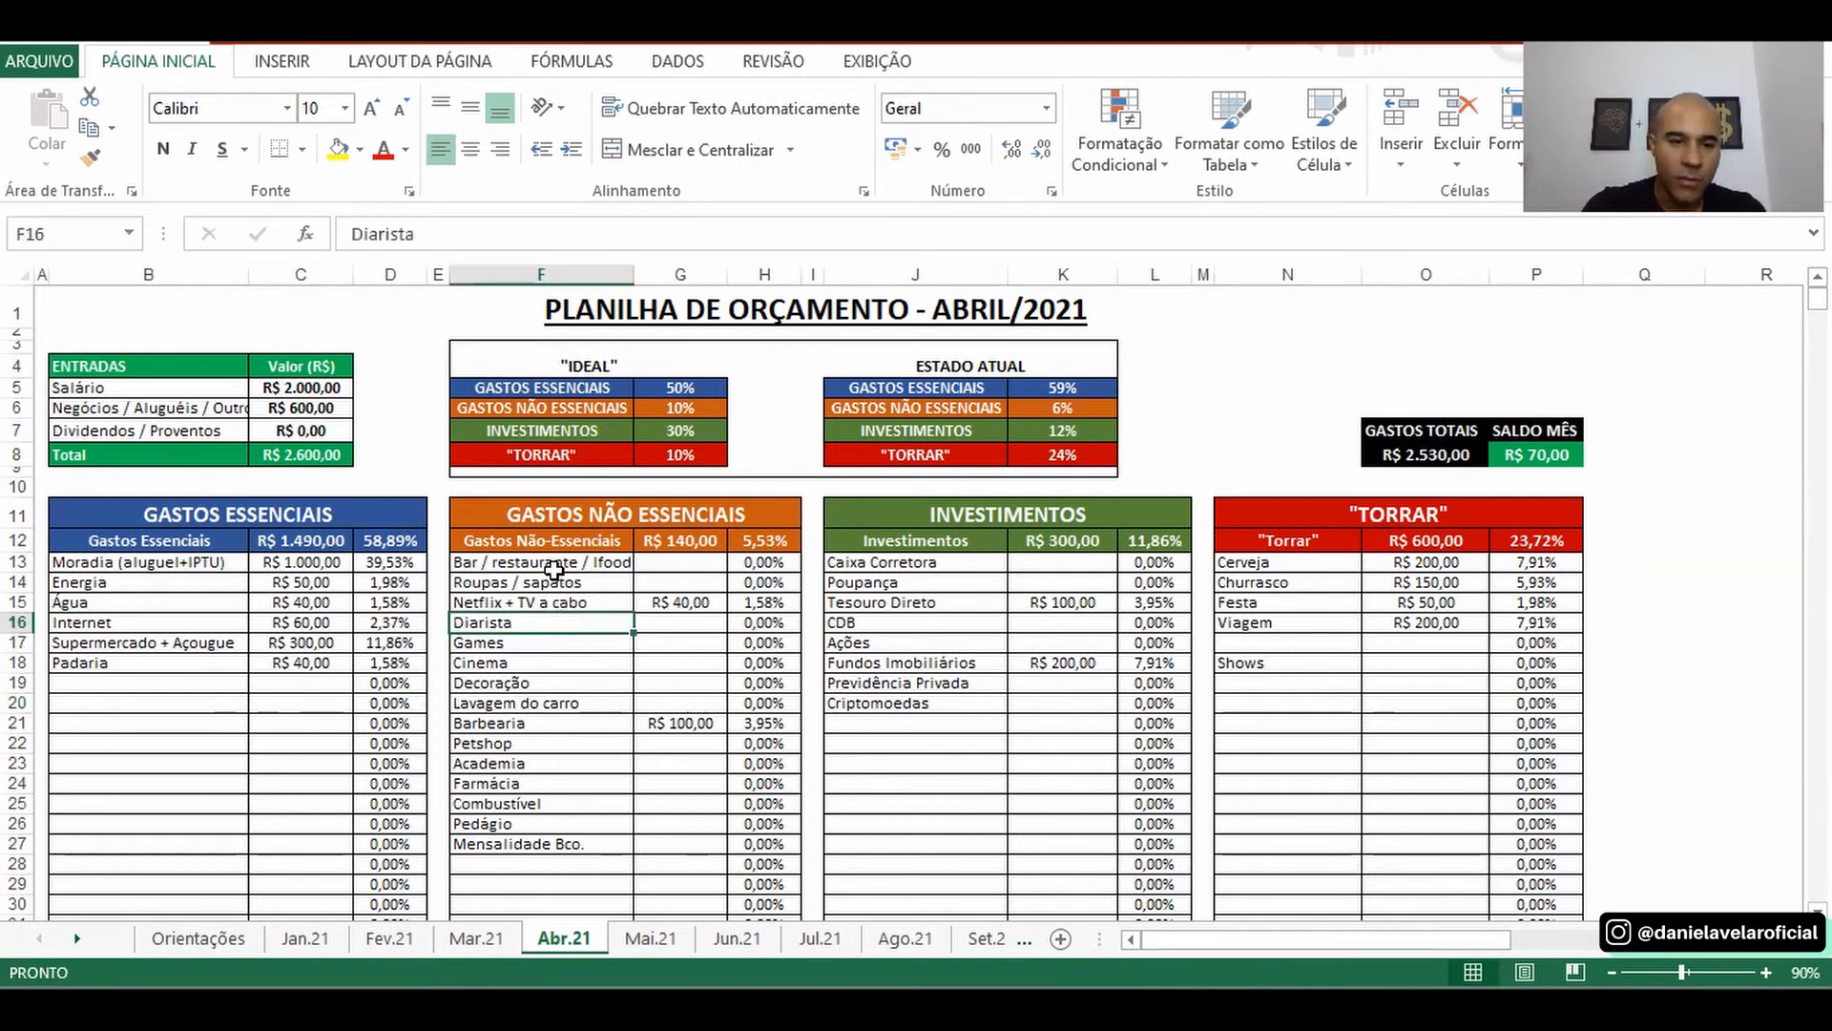
pyautogui.moveTo(554, 570); pyautogui.dragTo(570, 839)
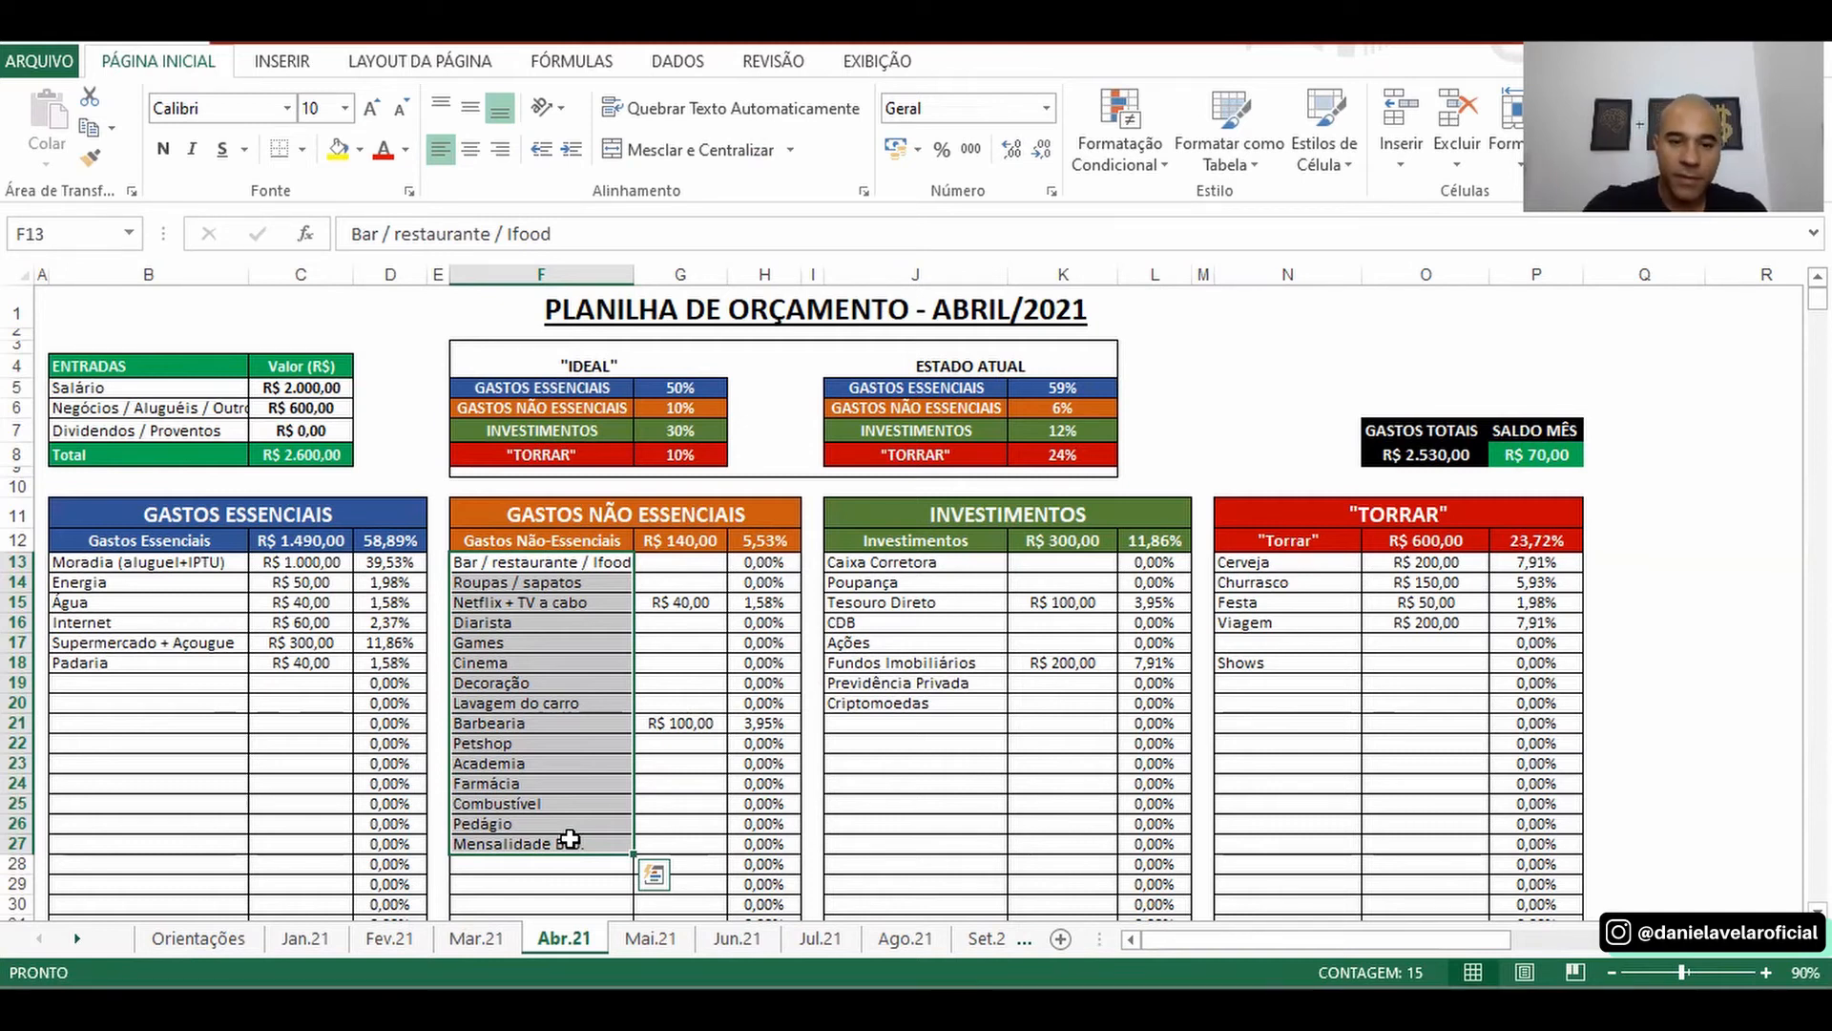
pyautogui.click(874, 721)
pyautogui.click(888, 699)
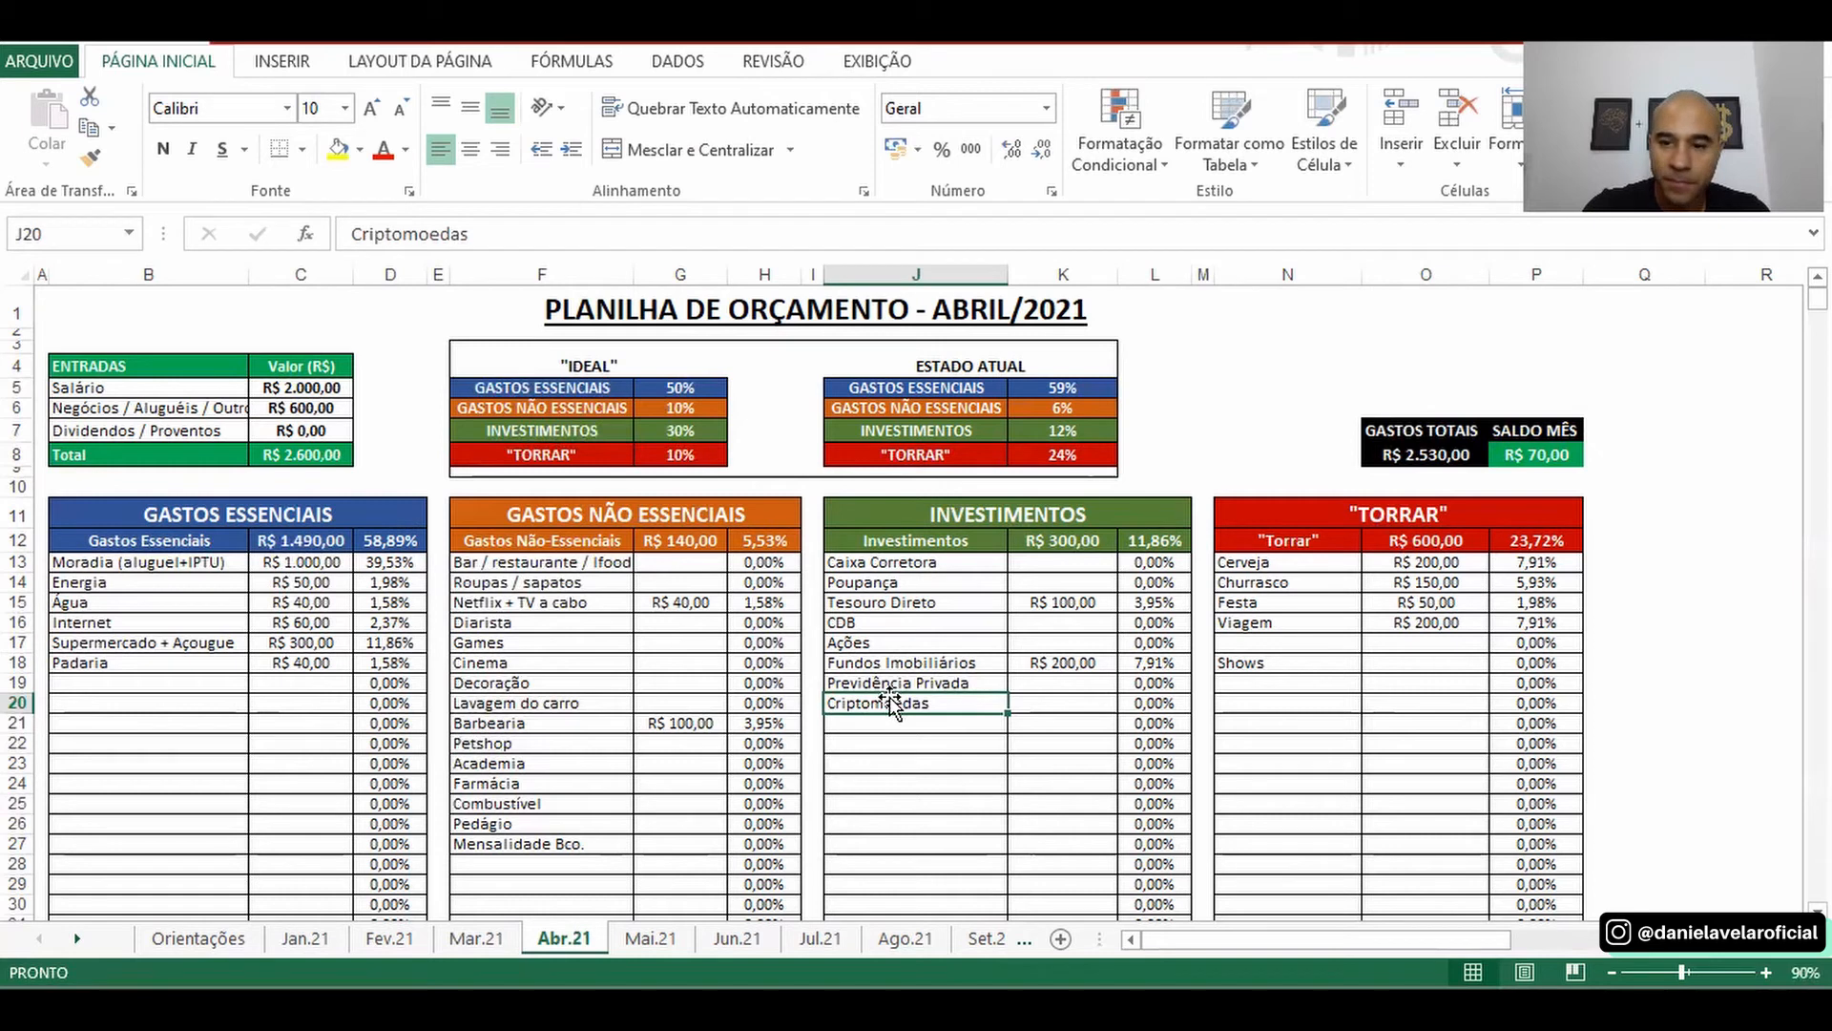
# - Examine the Gastos Totais and Saldo Mês summary together with the Investimentos total in K12
pyautogui.click(1554, 472)
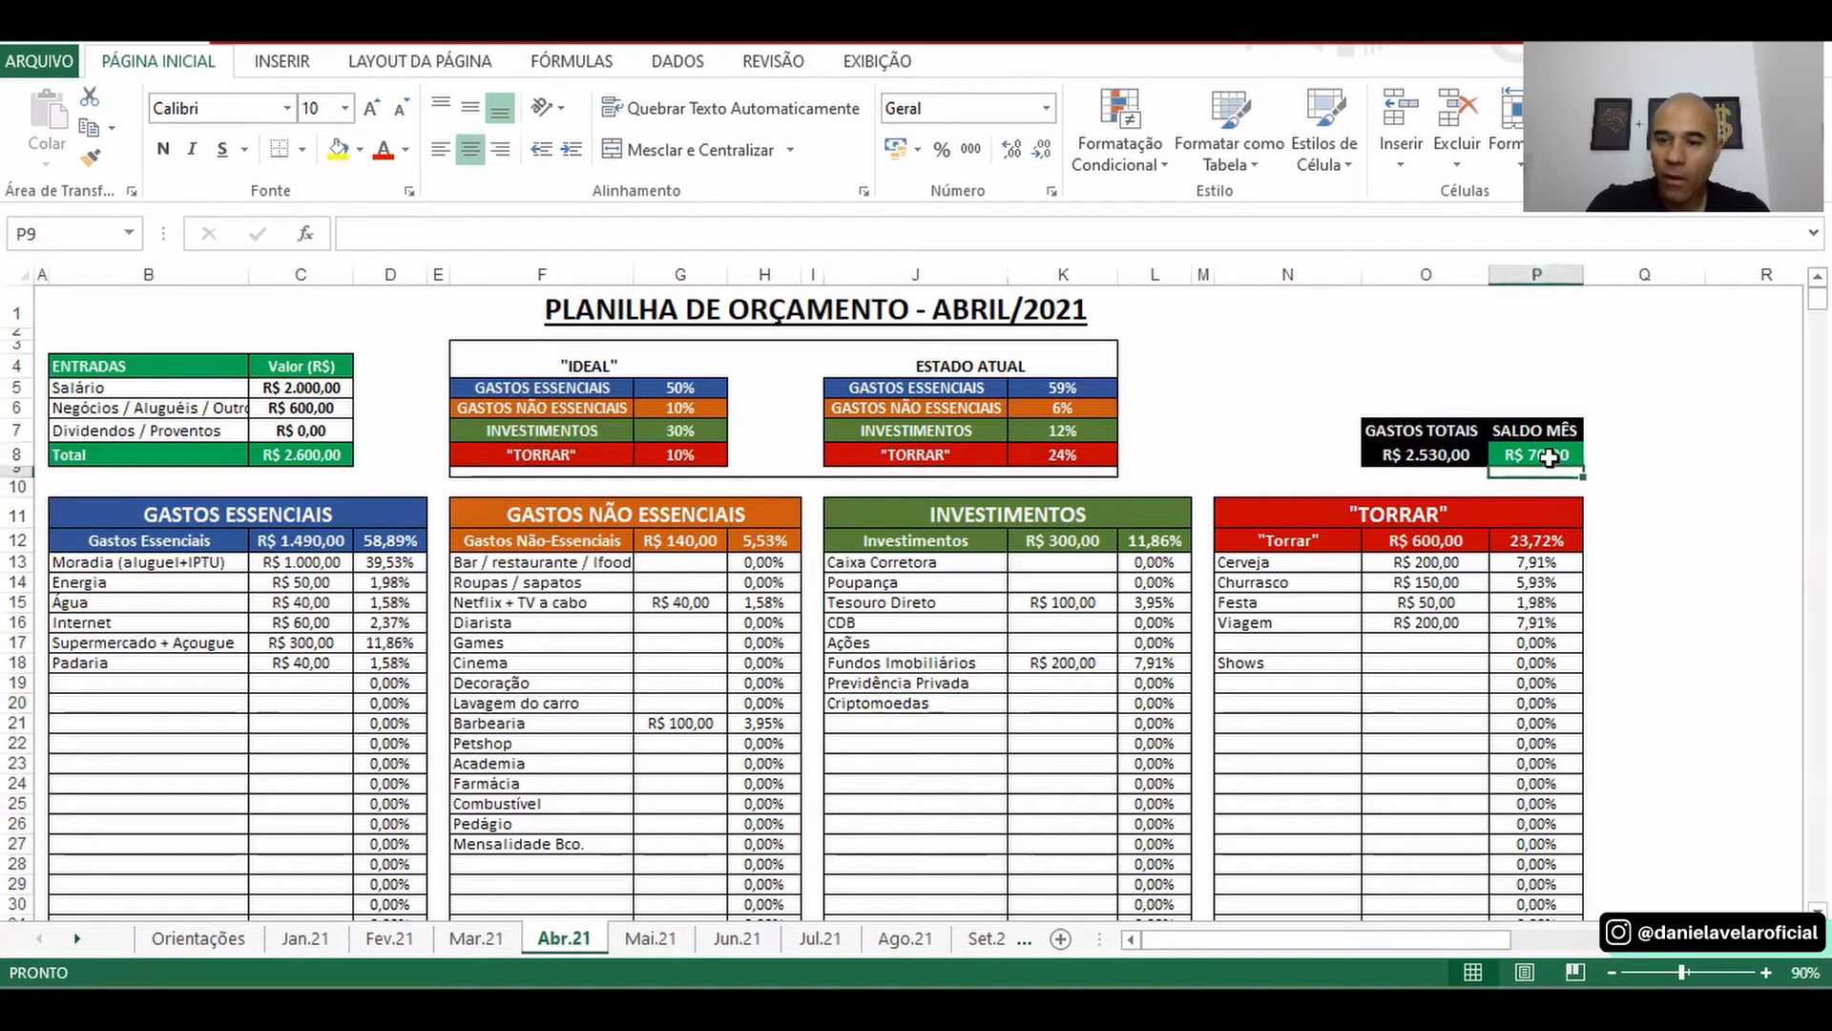
pyautogui.click(1545, 455)
pyautogui.moveTo(1439, 389); pyautogui.dragTo(1571, 466)
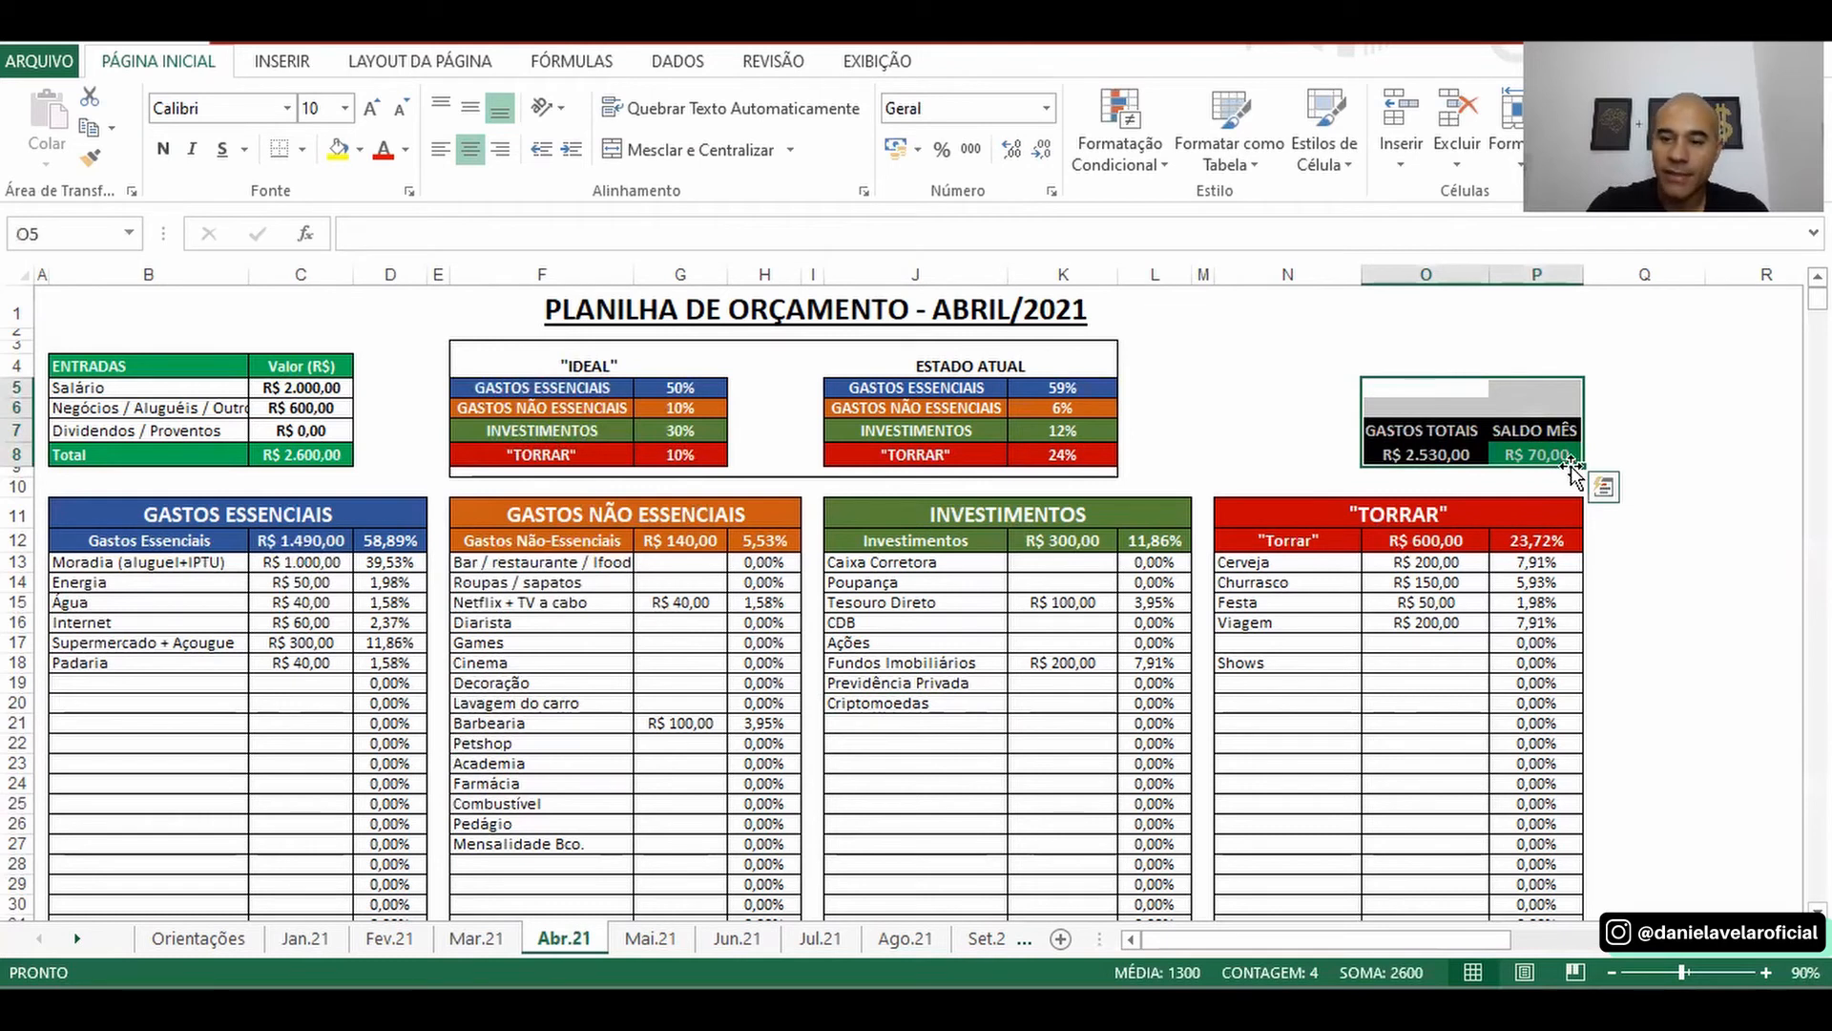
pyautogui.click(1079, 539)
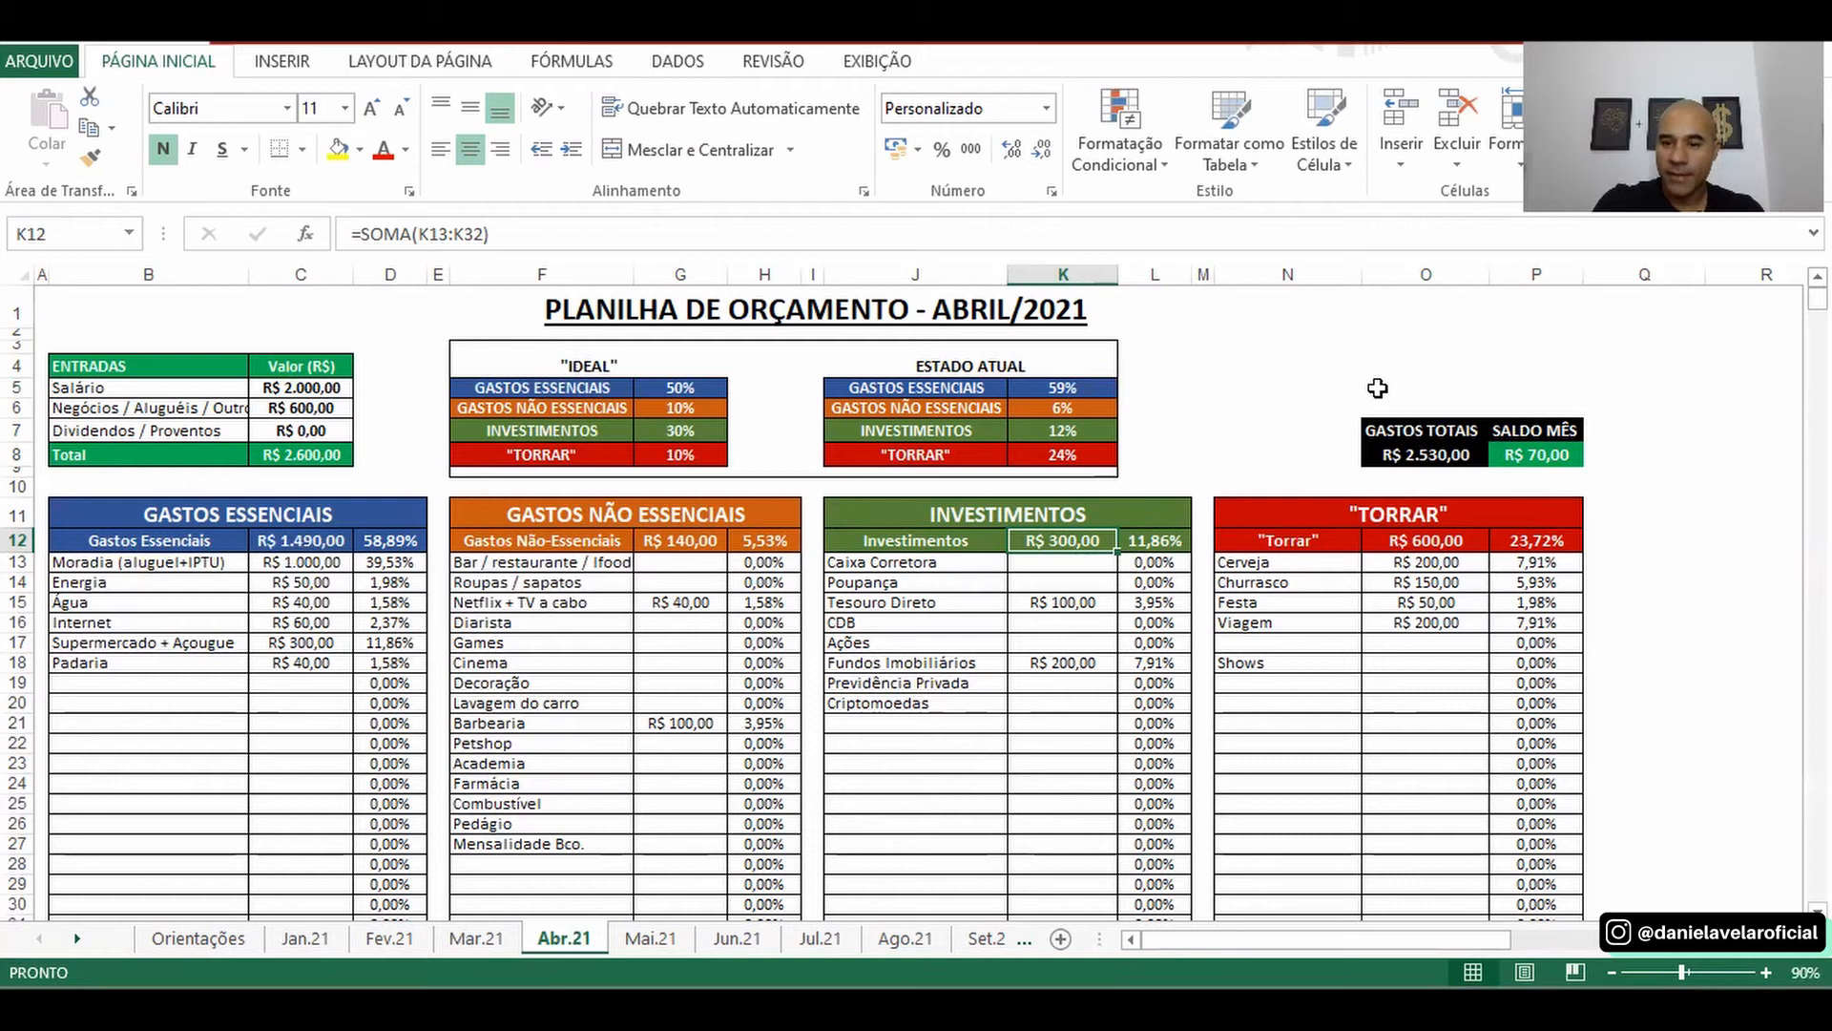
pyautogui.moveTo(1374, 387); pyautogui.dragTo(1592, 458)
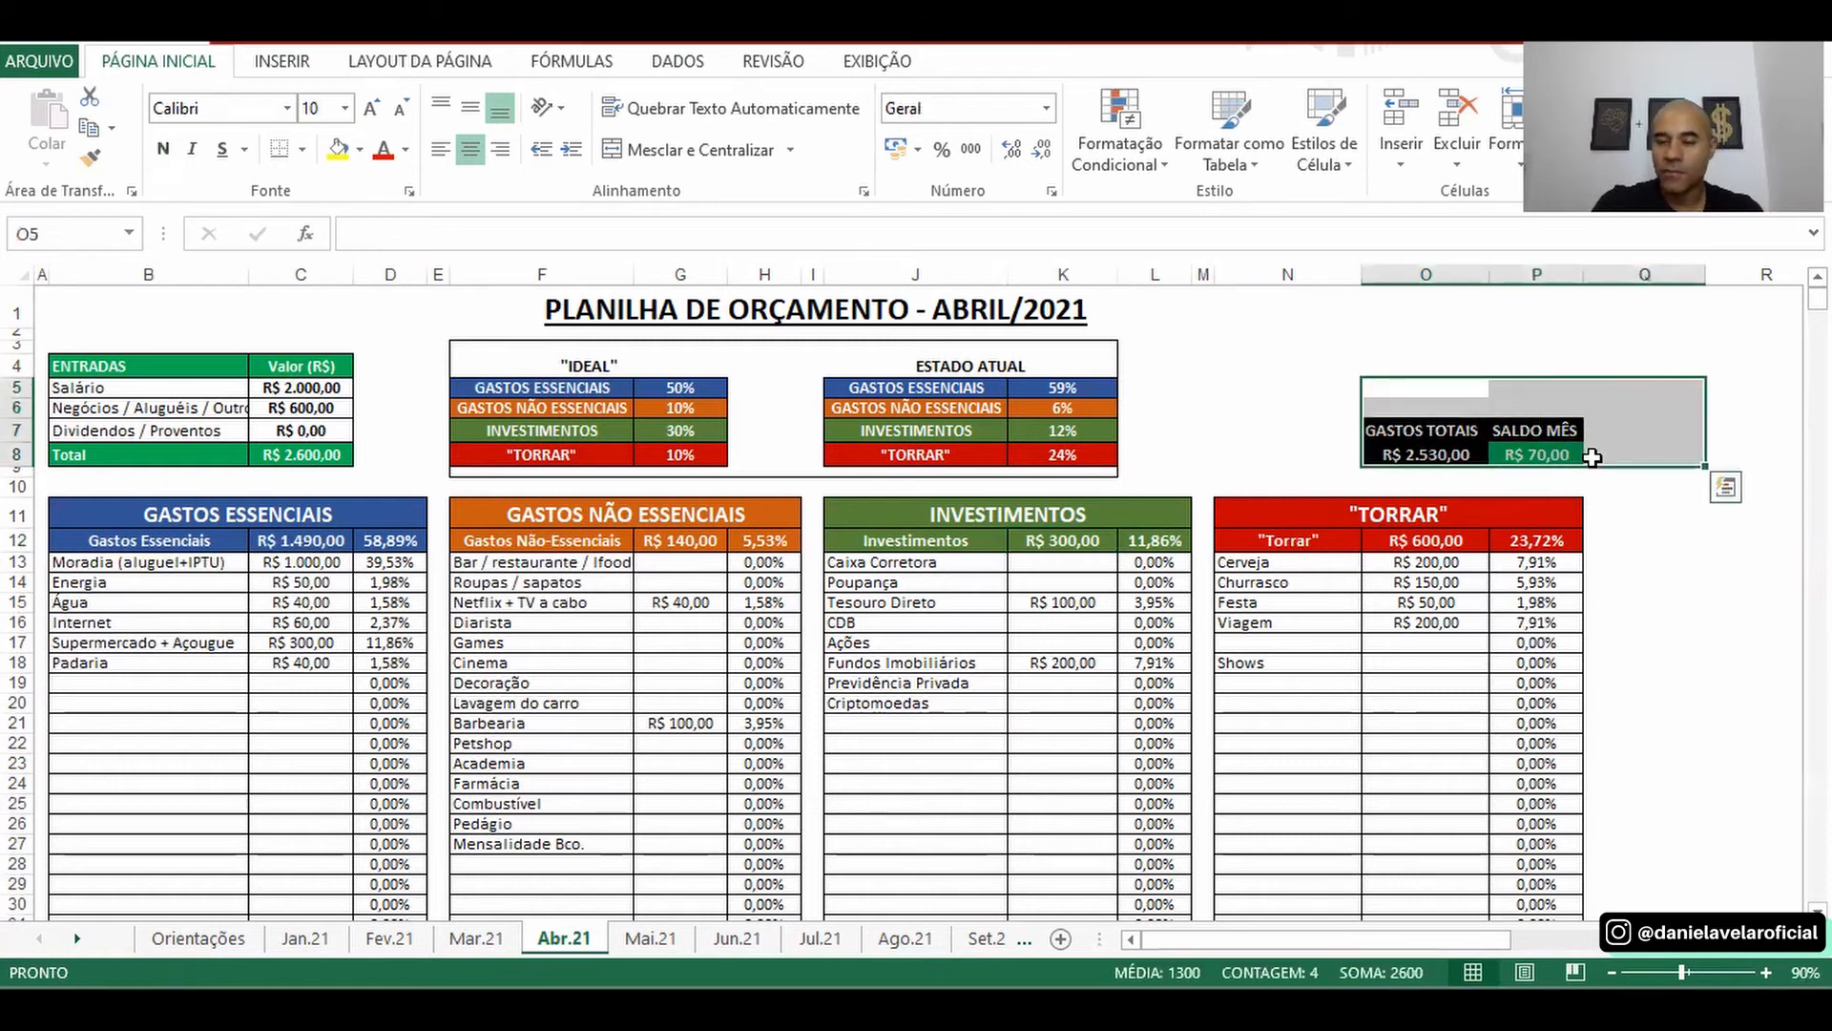
pyautogui.click(1425, 386)
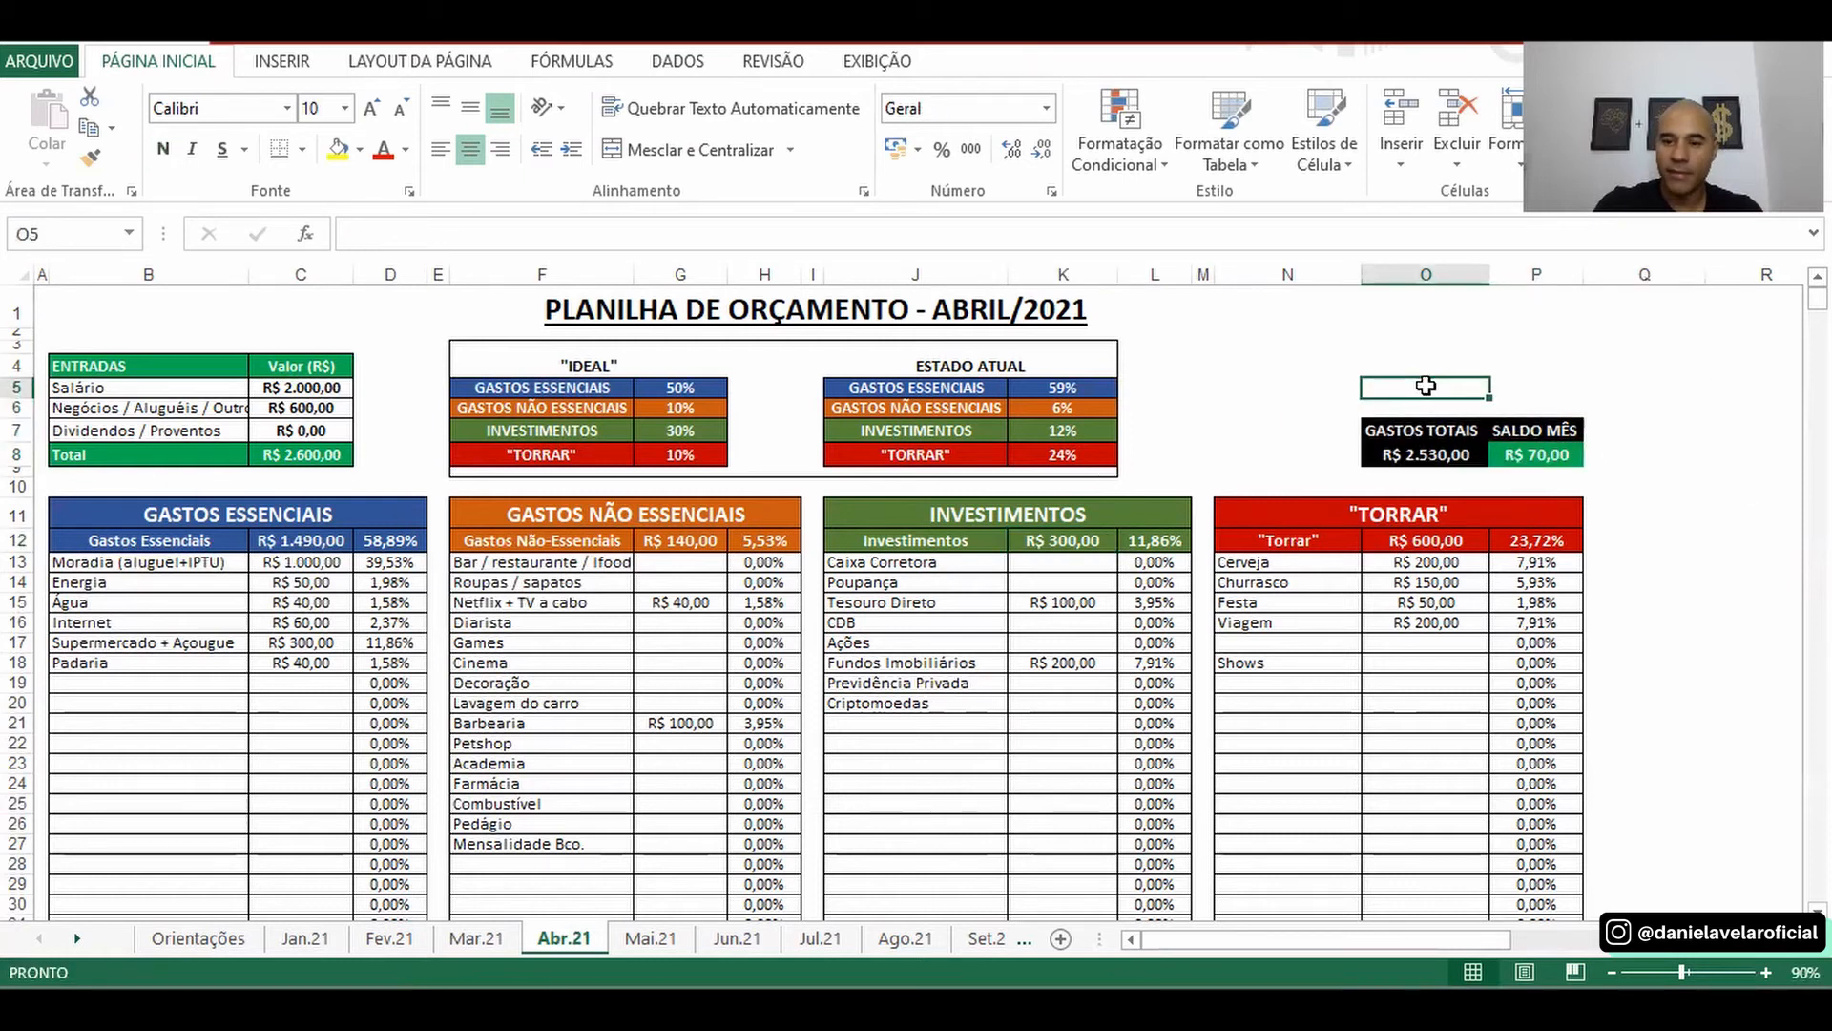
pyautogui.moveTo(1426, 385); pyautogui.dragTo(1543, 467)
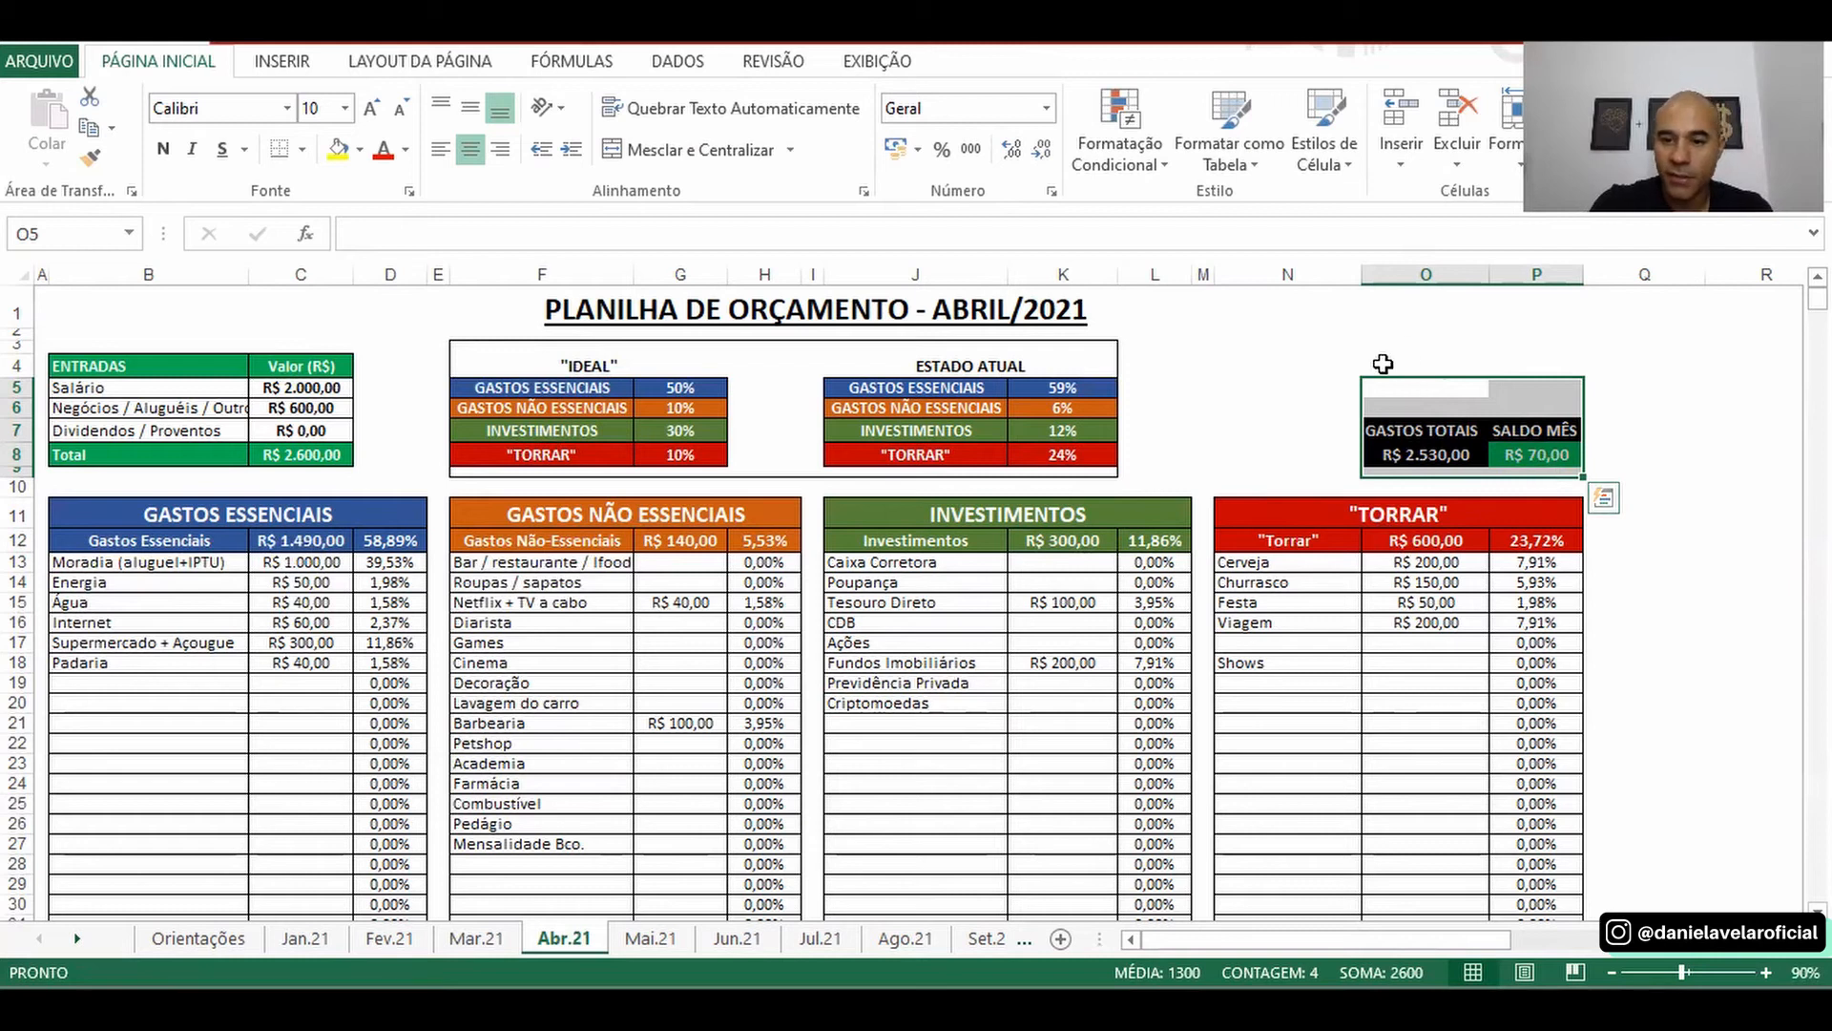
pyautogui.moveTo(1381, 363); pyautogui.dragTo(1565, 468)
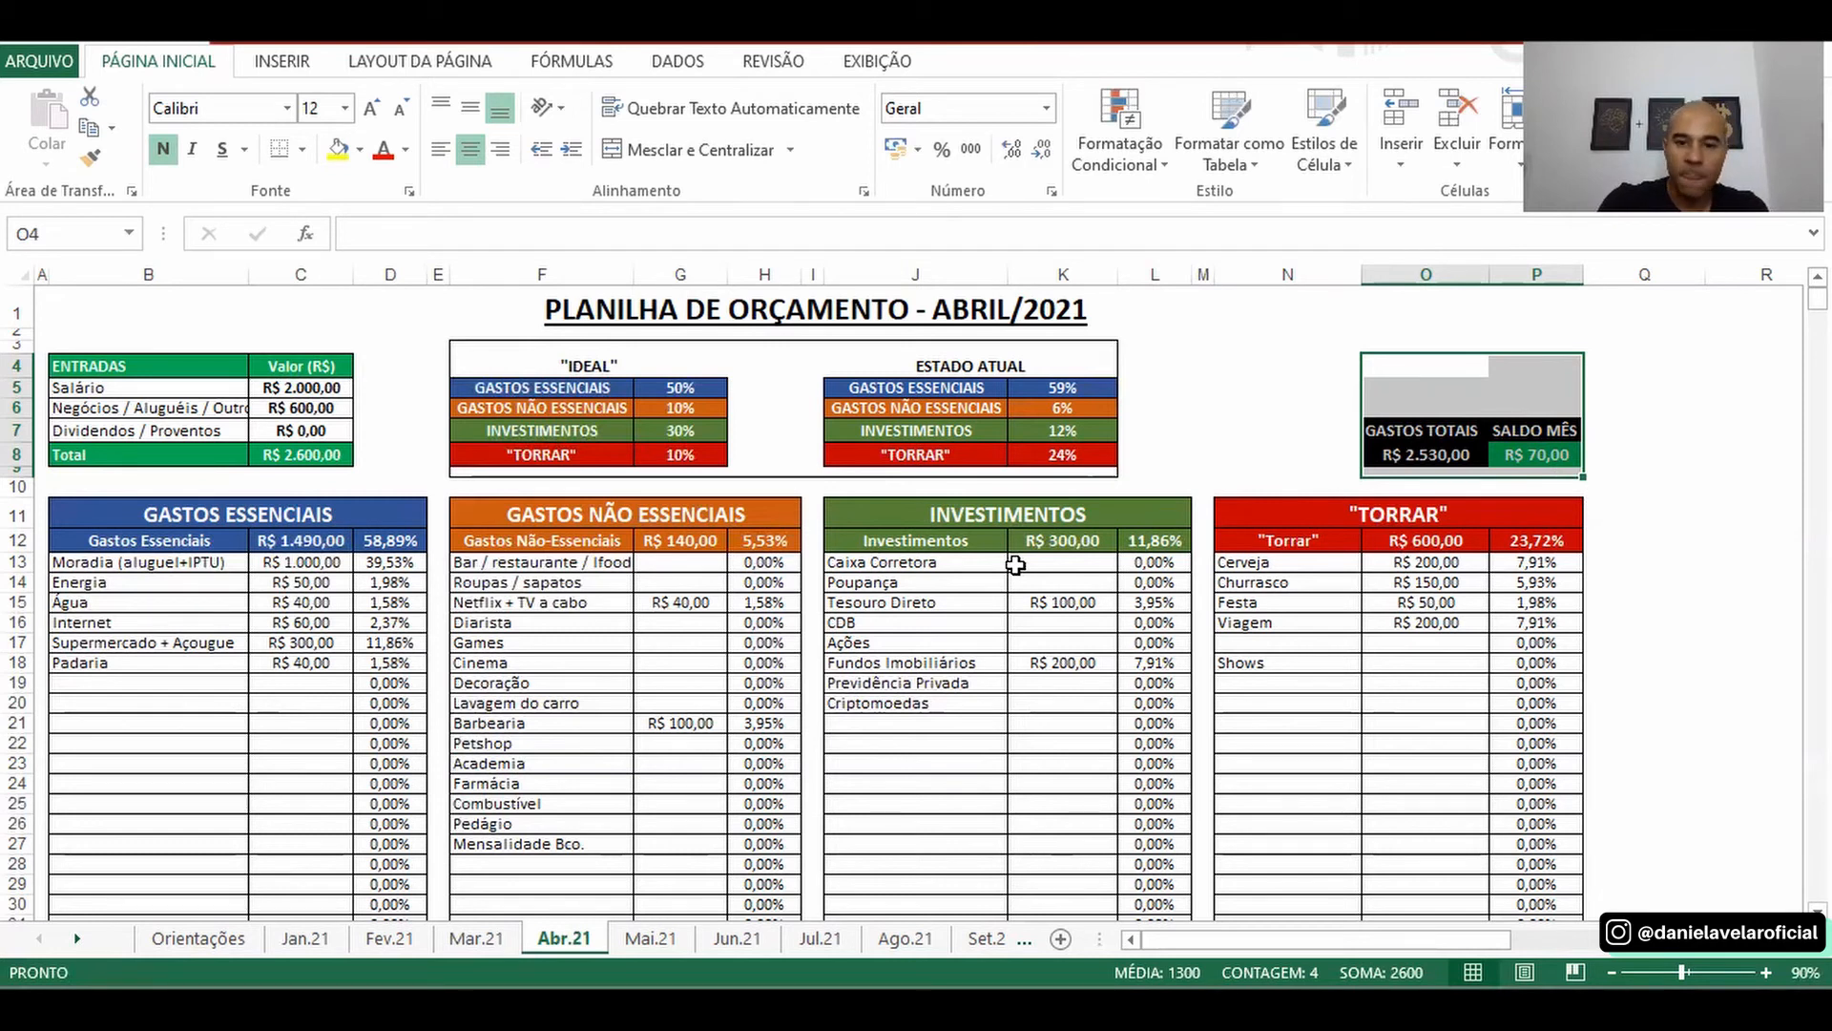
pyautogui.click(1420, 454)
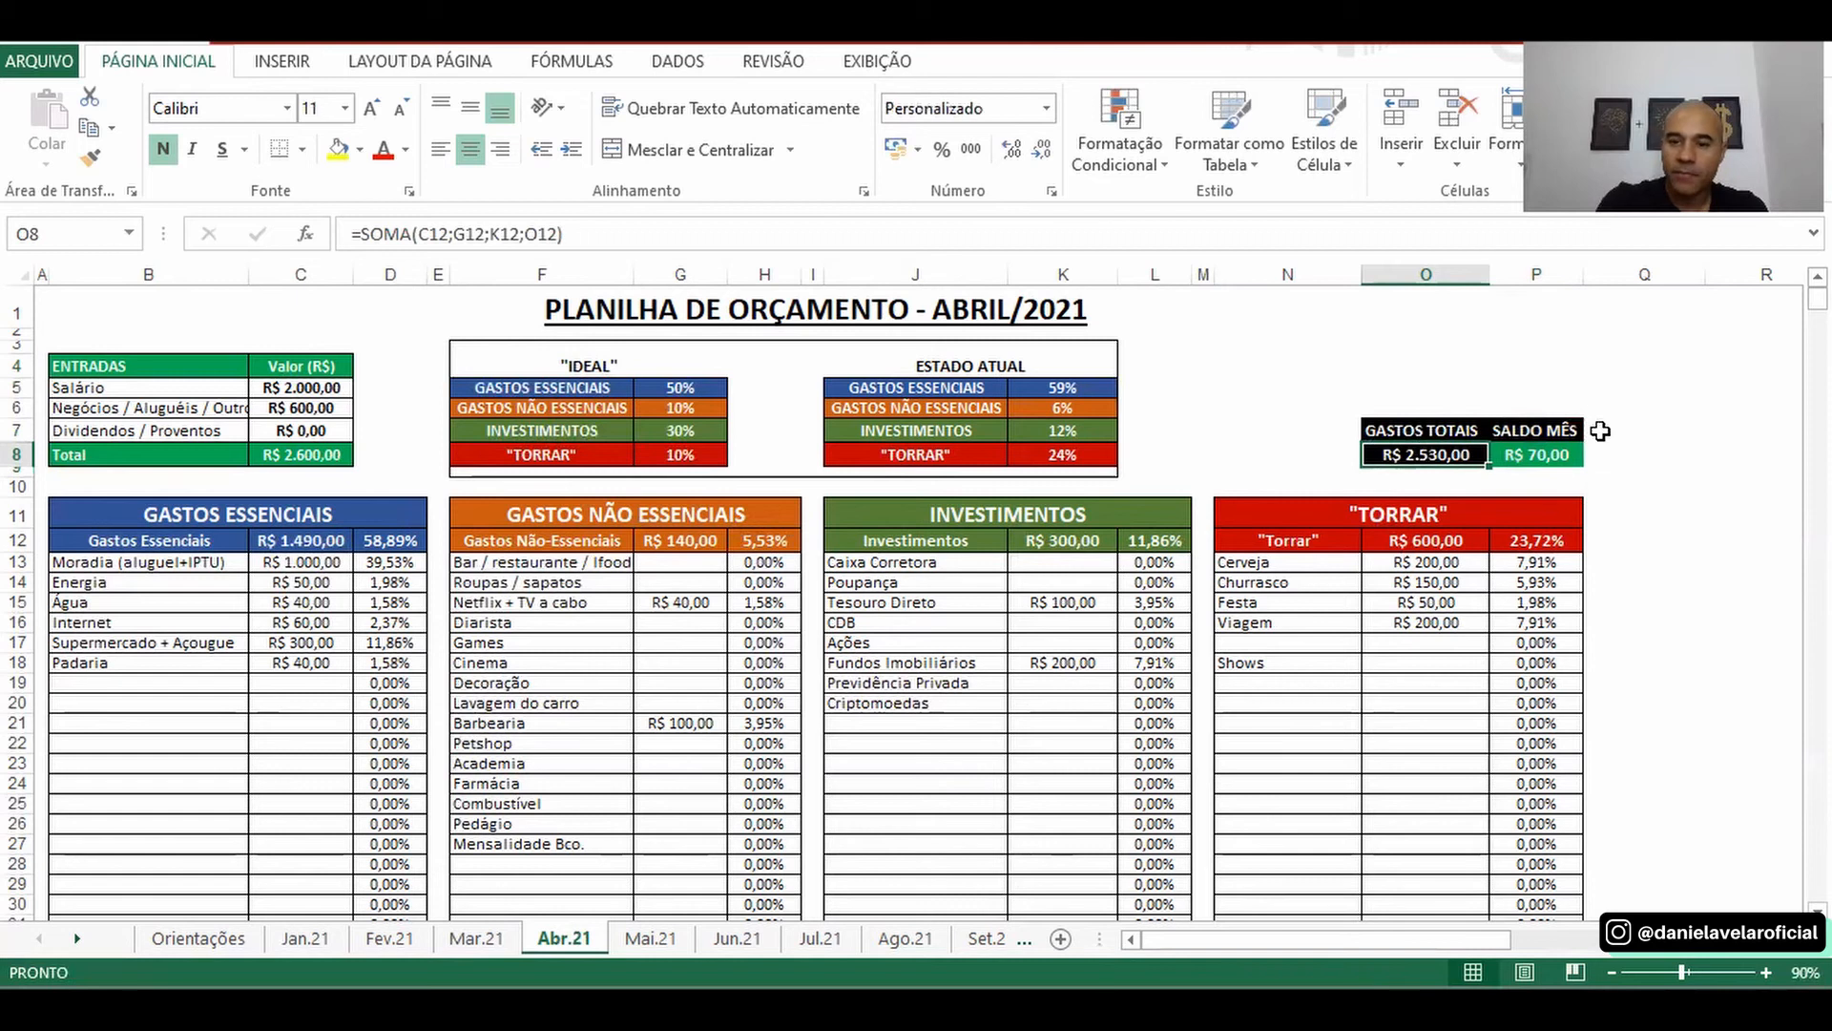
pyautogui.click(1088, 541)
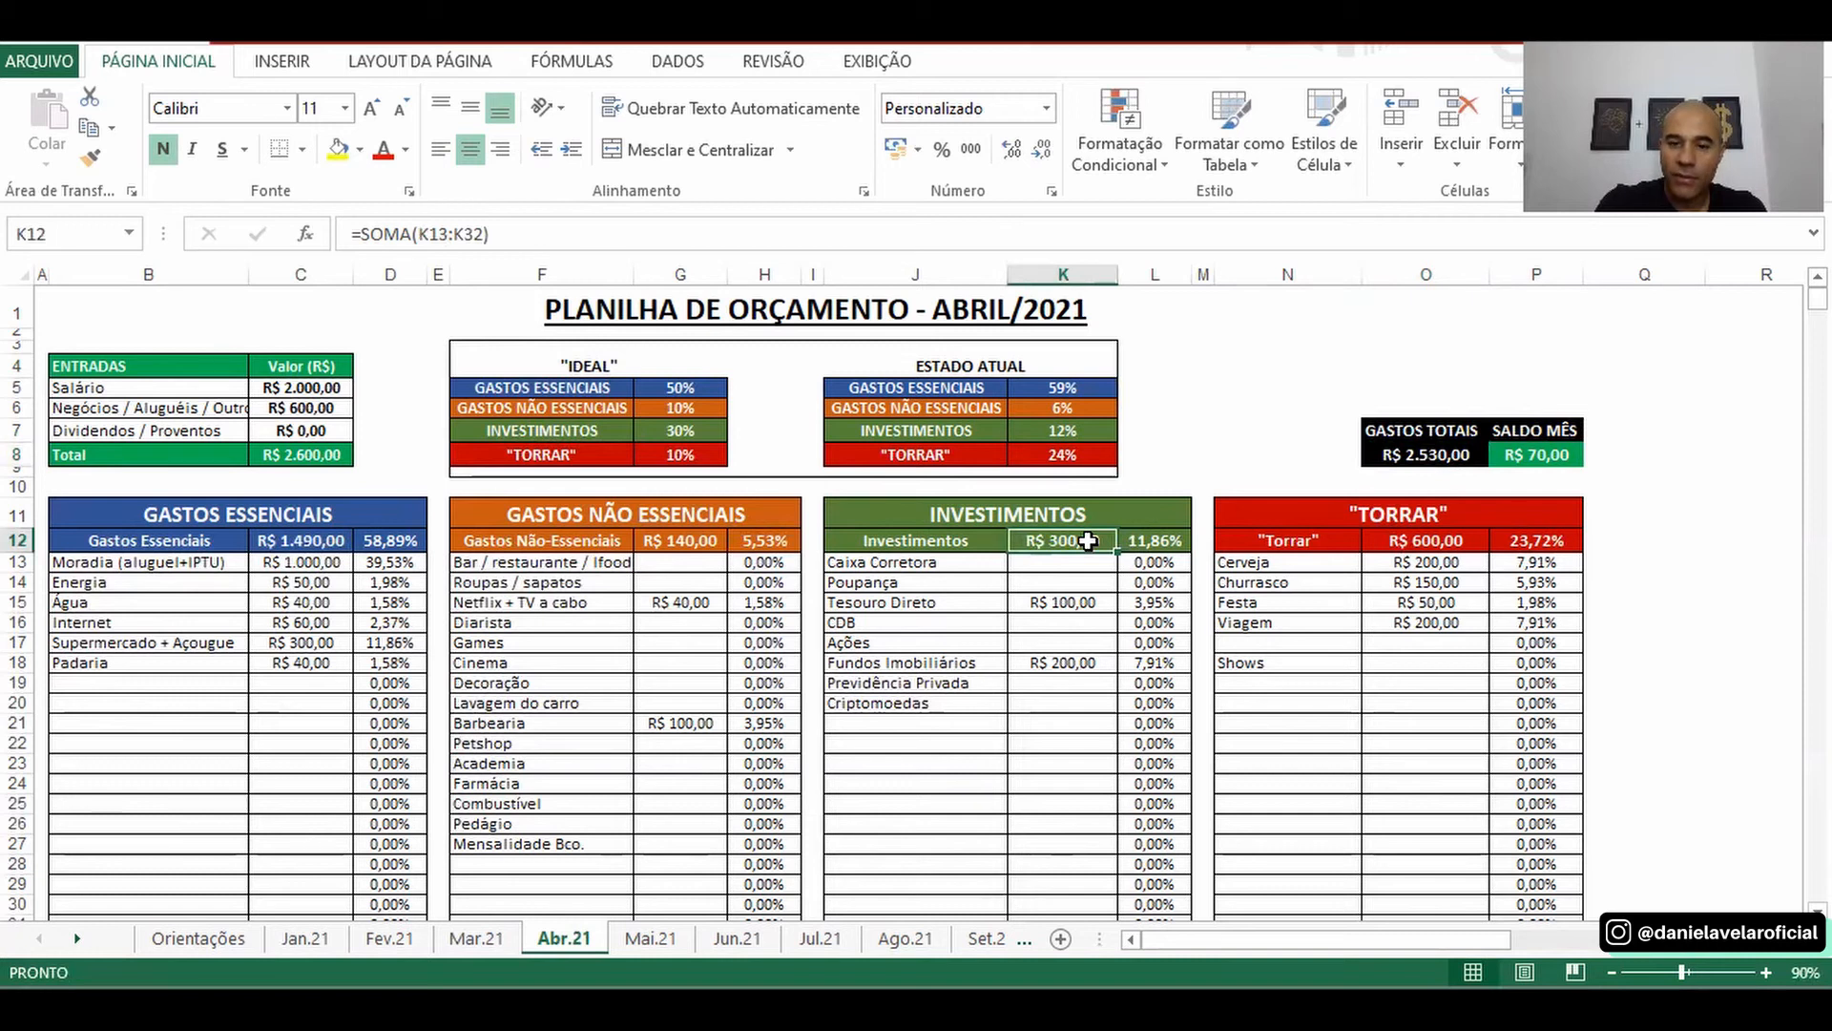